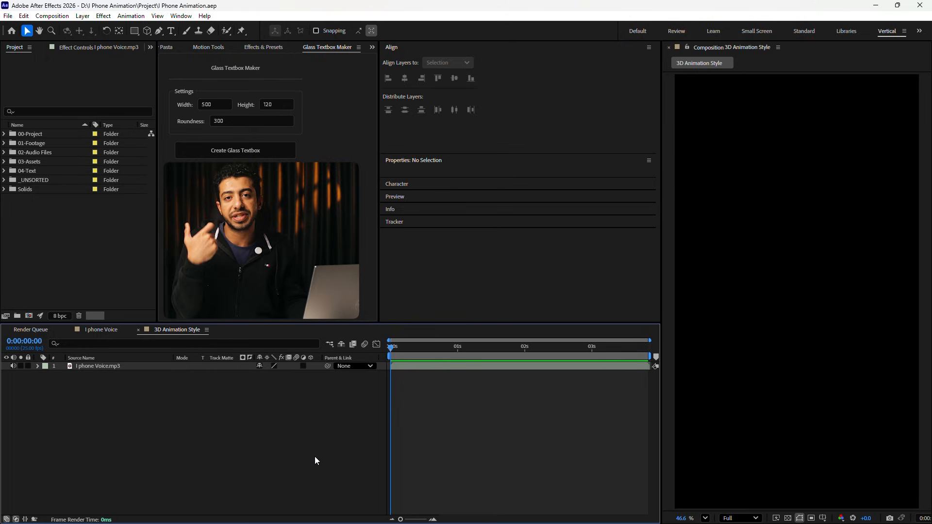
Switch to Chrome and open sketchfab.com/feed in a new tab
{"action": "key", "text": "alt+tab"}
{"action": "key", "text": "alt+tab"}
{"action": "key", "text": "alt+Tab"}
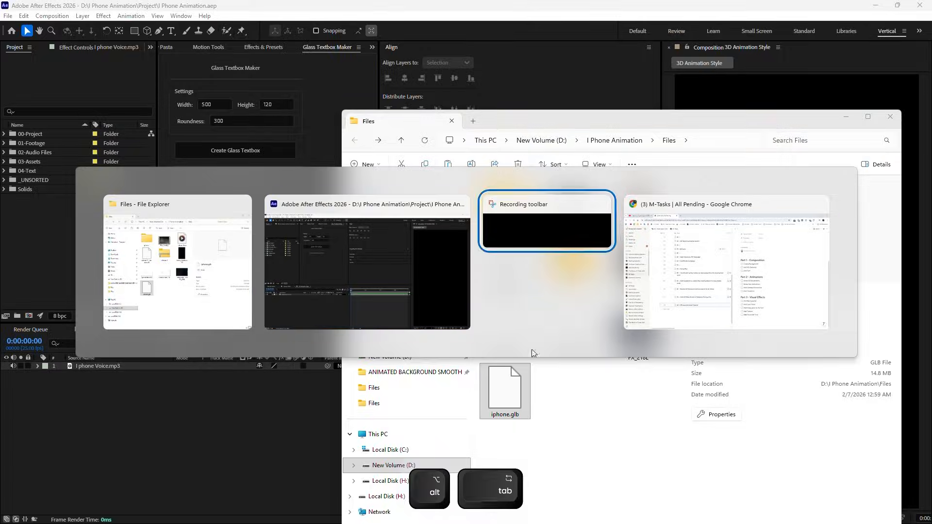
{"action": "key", "text": "alt+Tab"}
{"action": "left_click", "coordinate": [257, 11]}
{"action": "type", "text": "sketchfab.com/feed"}
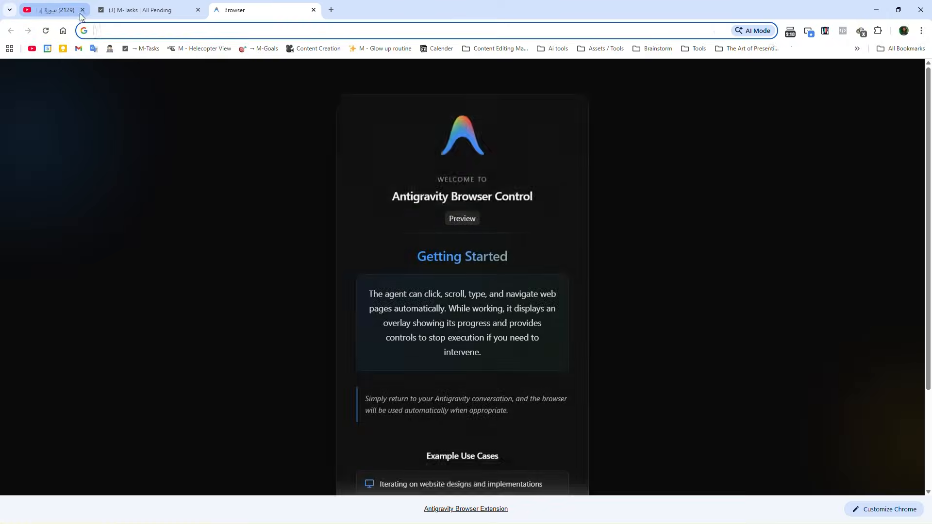
{"action": "key", "text": "Return"}
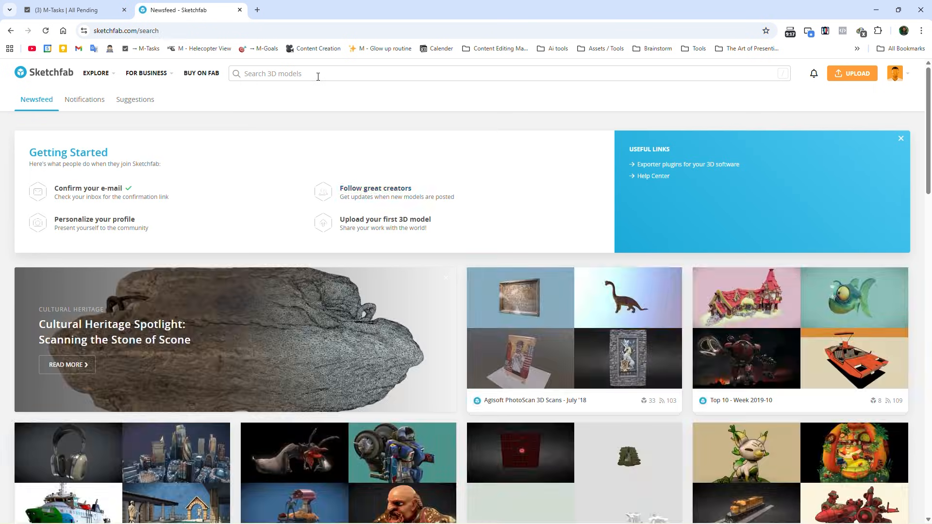
Search Sketchfab for iphone, browse the 3D model results, and minimize the browser
{"action": "left_click", "coordinate": [317, 75]}
{"action": "type", "text": "iphone"}
{"action": "key", "text": "Return"}
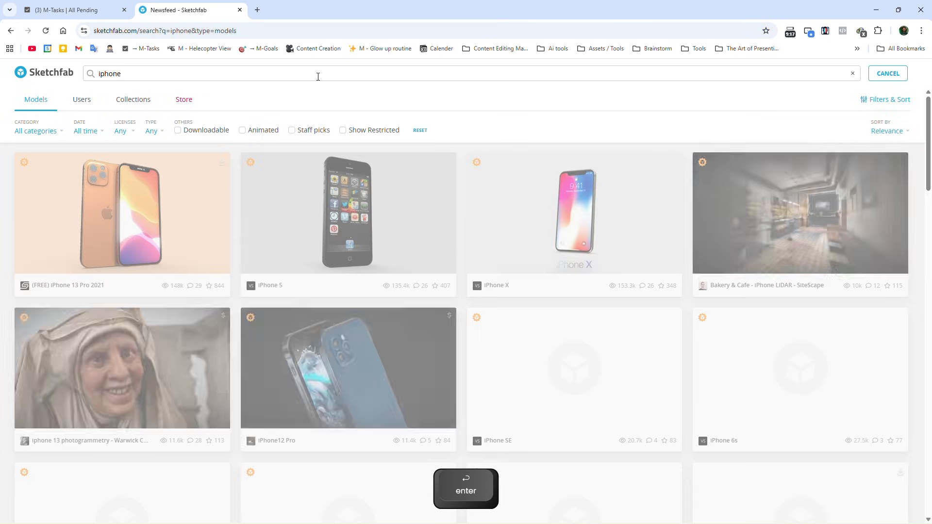
{"action": "scroll", "coordinate": [474, 258], "scroll_direction": "down", "scroll_amount": 15}
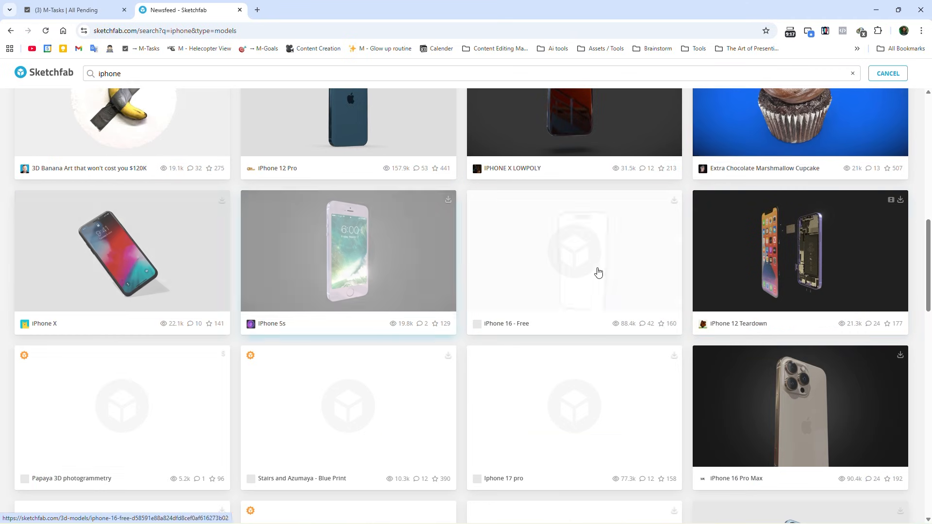
{"action": "scroll", "coordinate": [598, 272], "scroll_direction": "down", "scroll_amount": 4}
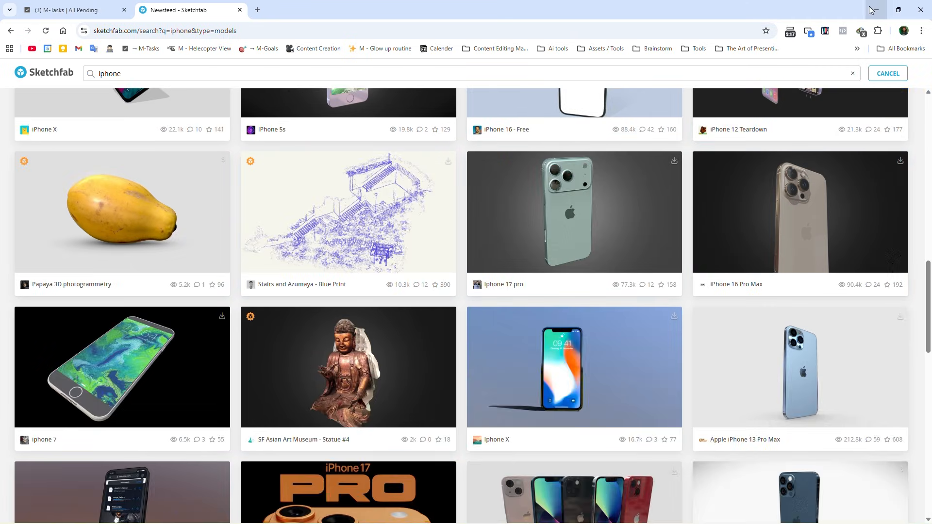
{"action": "left_click", "coordinate": [873, 10]}
Import iphone.glb from the Files folder into the 3D Animation Style timeline with an object scale of 50%
{"action": "left_click_drag", "start_coordinate": [504, 392], "coordinate": [501, 413]}
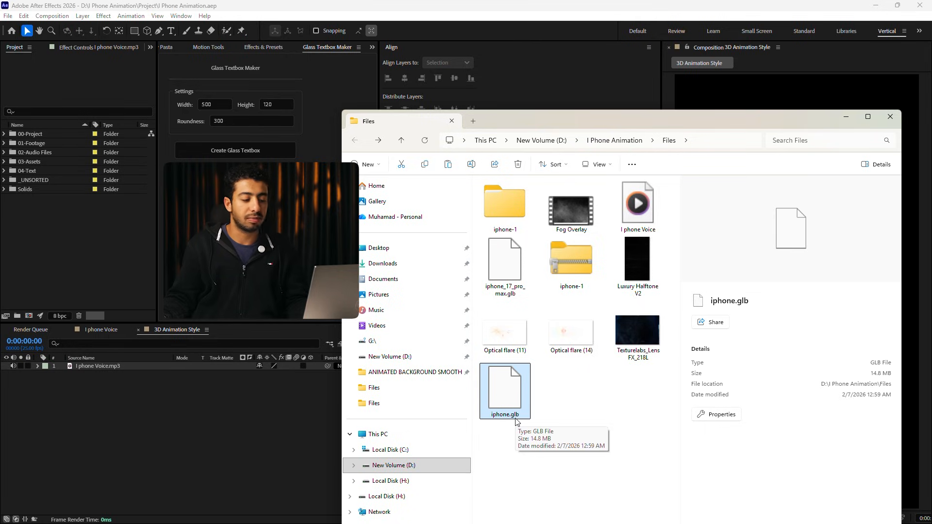
{"action": "left_click_drag", "start_coordinate": [513, 388], "coordinate": [179, 432]}
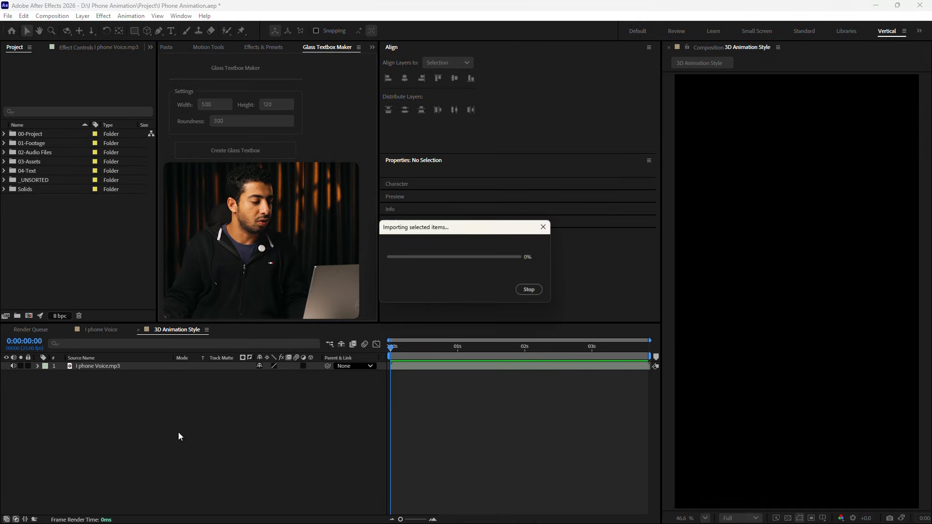
{"action": "left_click", "coordinate": [421, 235]}
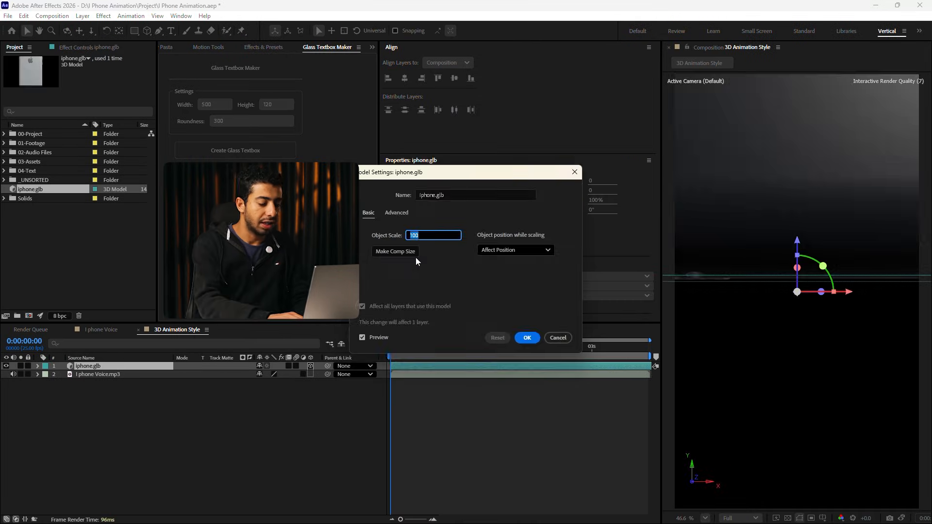
{"action": "type", "text": "5"}
{"action": "key", "text": "Return"}
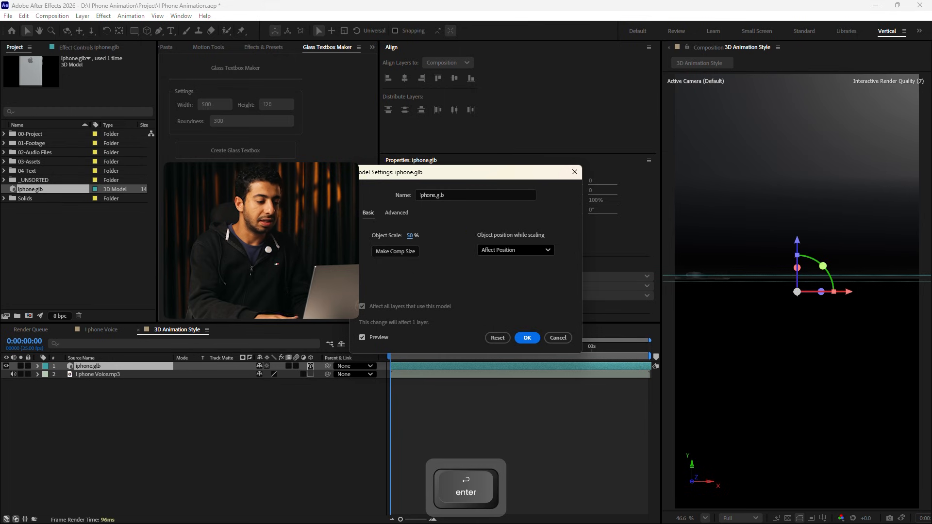
{"action": "key", "text": "Return"}
Scale the iphone.glb model to about 30.7%, move it to about 500.5, 1440.9, and turn its Z orientation to about 188.9°
{"action": "left_click_drag", "start_coordinate": [781, 266], "coordinate": [779, 320]}
{"action": "scroll", "coordinate": [779, 291], "scroll_direction": "down", "scroll_amount": 3}
{"action": "scroll", "coordinate": [779, 292], "scroll_direction": "down", "scroll_amount": 2}
{"action": "left_click_drag", "start_coordinate": [786, 89], "coordinate": [788, 258]}
{"action": "scroll", "coordinate": [787, 282], "scroll_direction": "up", "scroll_amount": 4}
{"action": "left_click_drag", "start_coordinate": [805, 382], "coordinate": [728, 394]}
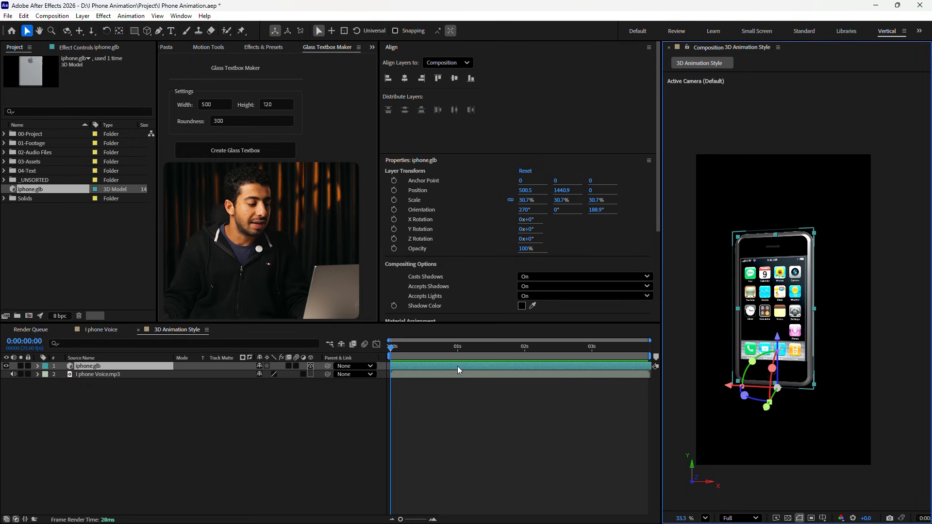
Pre-compose the iphone.glb layer as Iphone 1#, moving all attributes and opening the new composition
{"action": "right_click", "coordinate": [457, 366]}
{"action": "left_click", "coordinate": [487, 294]}
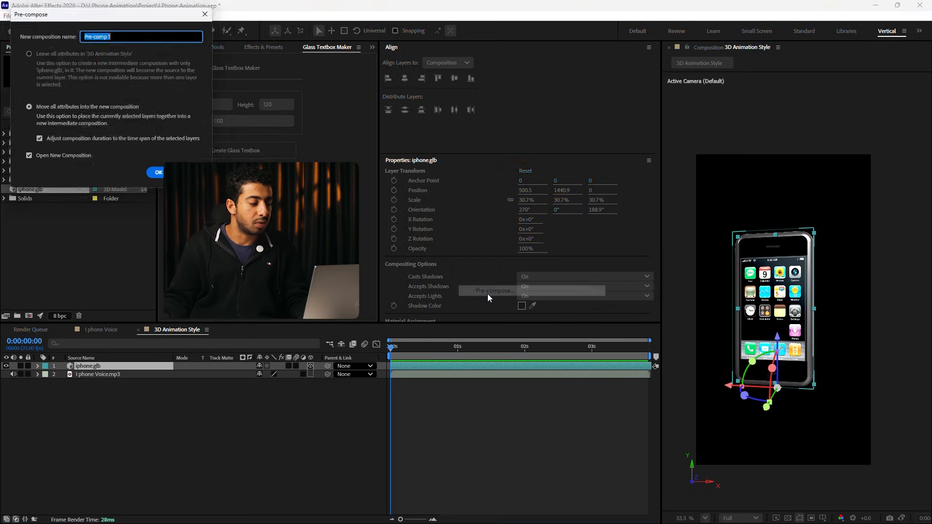
{"action": "type", "text": "Iphone 1#"}
{"action": "key", "text": "Return"}
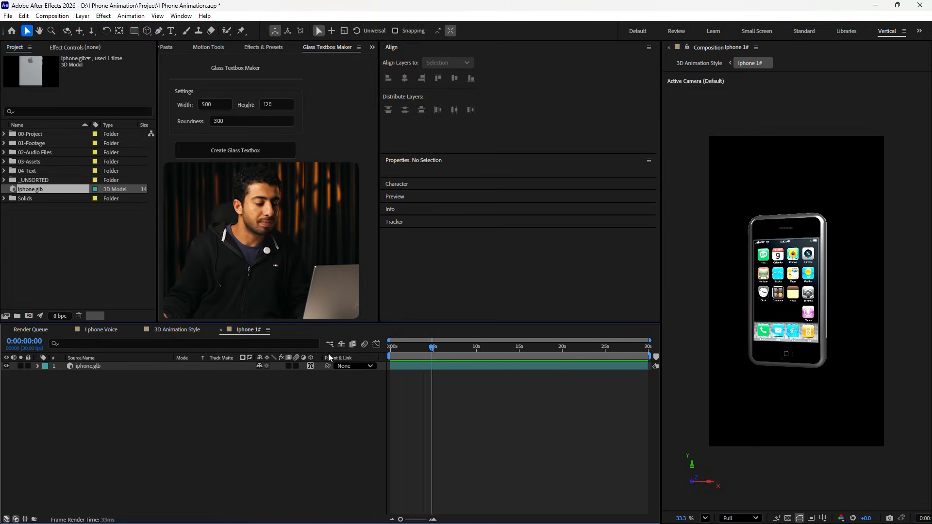
Check the length of the Iphone 1# composition and set its duration to 5 seconds
{"action": "left_click", "coordinate": [434, 349]}
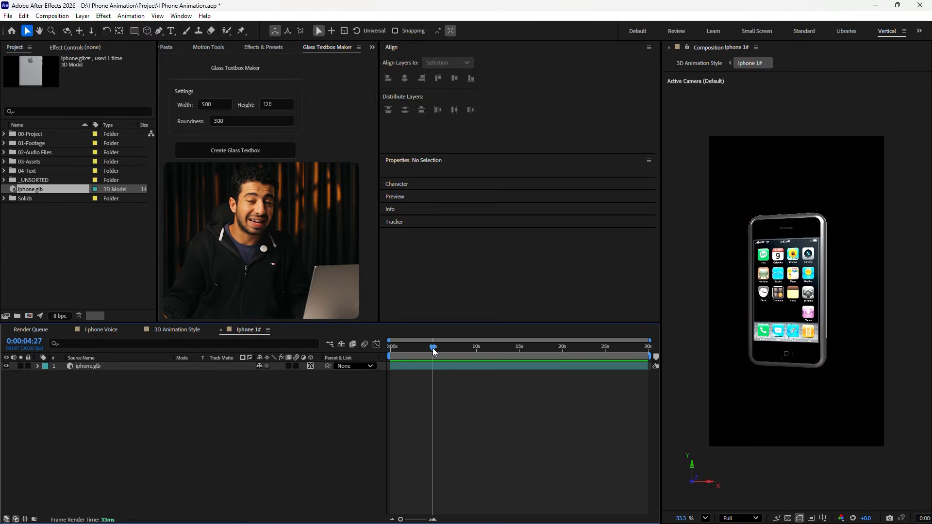
{"action": "left_click_drag", "start_coordinate": [433, 349], "coordinate": [612, 342]}
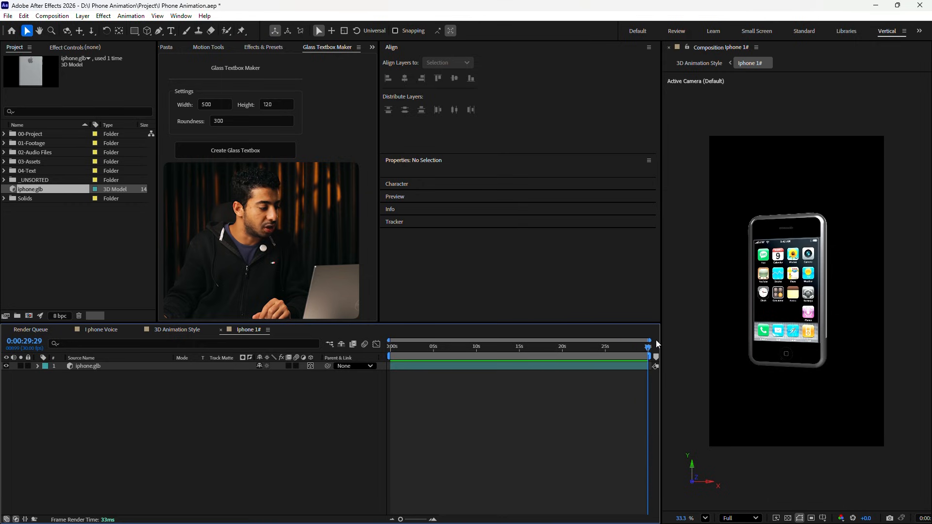
{"action": "key", "text": "Home"}
{"action": "left_click", "coordinate": [54, 18]}
{"action": "left_click", "coordinate": [68, 39]}
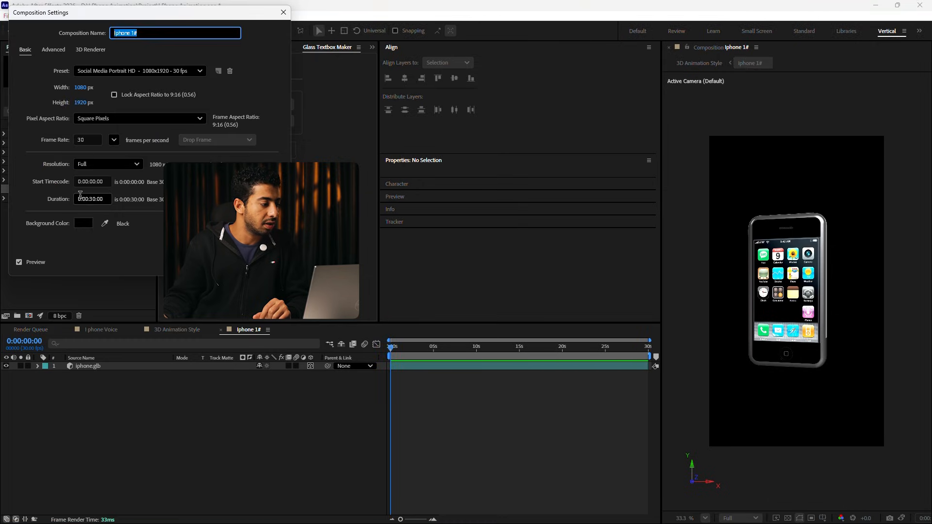
{"action": "double_click", "coordinate": [93, 199]}
{"action": "type", "text": "5"}
{"action": "key", "text": "Return"}
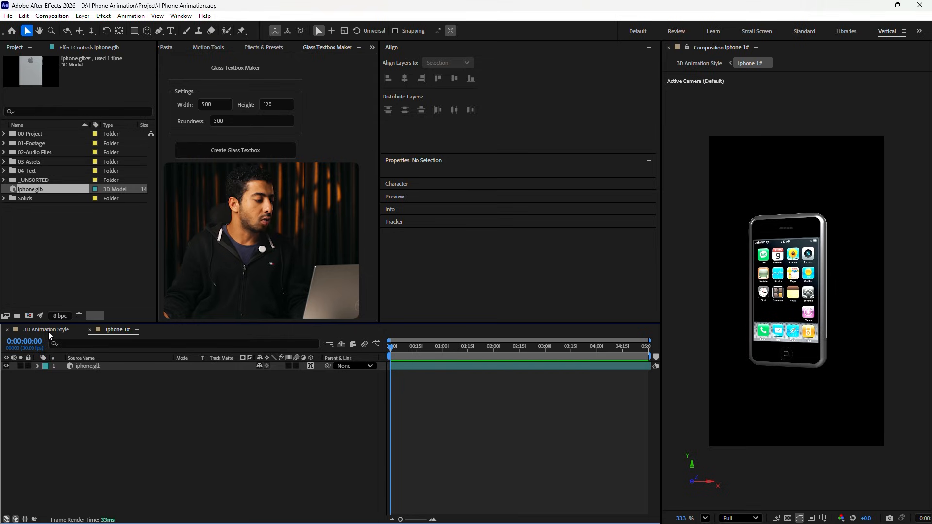
Import iphone_17_pro_max.glb from the Files folder into the 3D Animation Style timeline, keeping the object scale at 100%
{"action": "left_click", "coordinate": [48, 331]}
{"action": "left_click", "coordinate": [246, 402]}
{"action": "key", "text": "alt+Tab"}
{"action": "left_click_drag", "start_coordinate": [505, 260], "coordinate": [196, 434]}
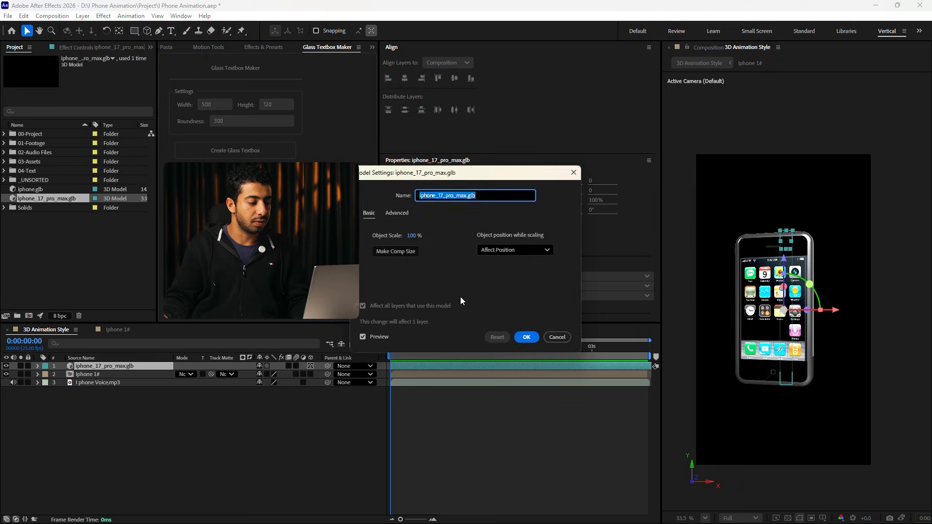
{"action": "left_click", "coordinate": [526, 335]}
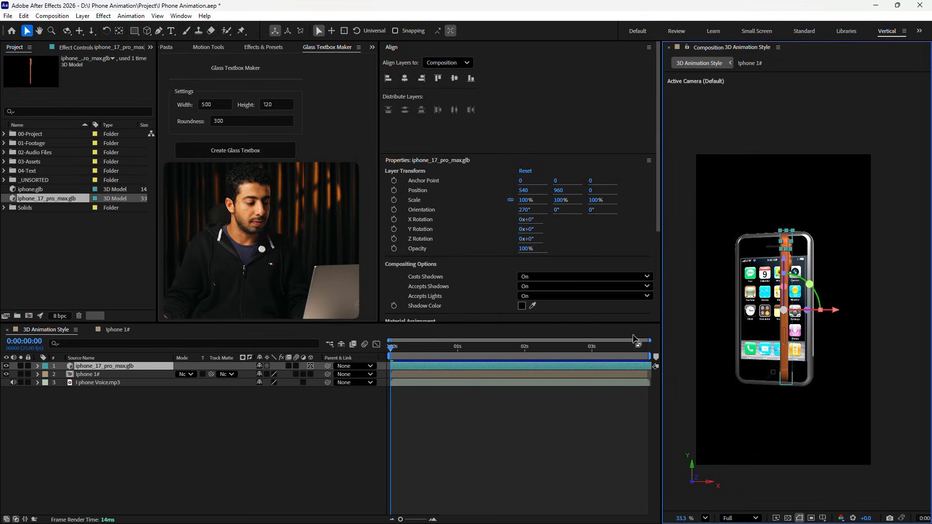
Pre-compose the iphone_17_pro_max.glb layer as IPhone 17 Pro Max #, moving all attributes and opening the new composition
{"action": "right_click", "coordinate": [421, 366]}
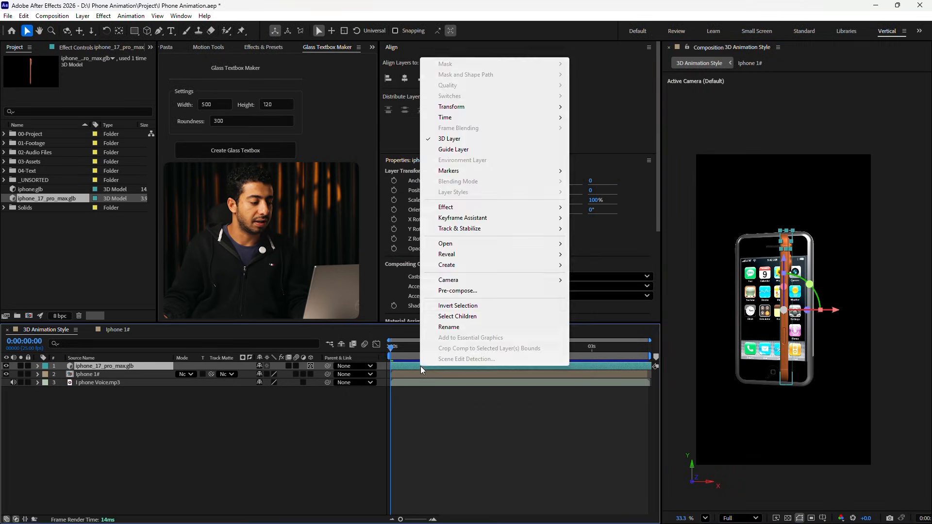
{"action": "left_click", "coordinate": [464, 297]}
{"action": "type", "text": "I"}
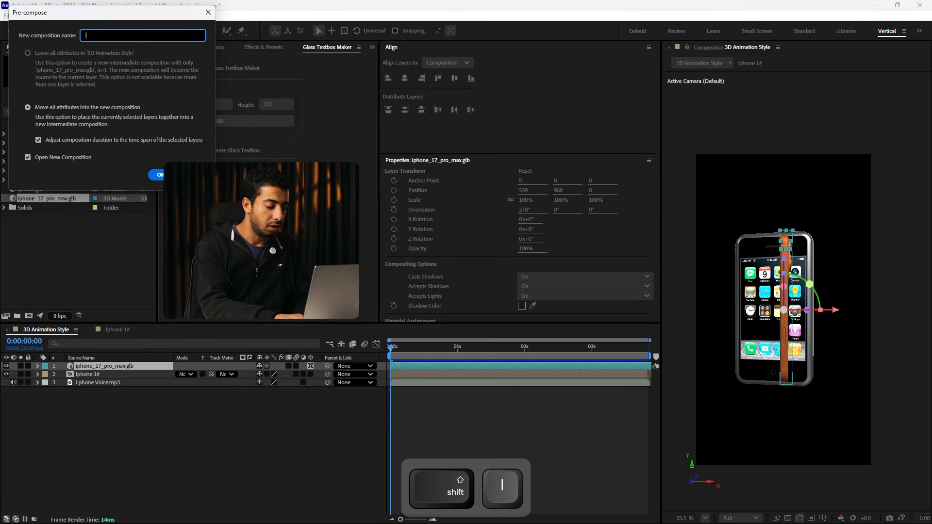
{"action": "type", "text": "Phone 17 Pro Max #"}
{"action": "key", "text": "Return"}
Set the duration of the IPhone 17 Pro Max # composition to 5 seconds
{"action": "left_click", "coordinate": [509, 366]}
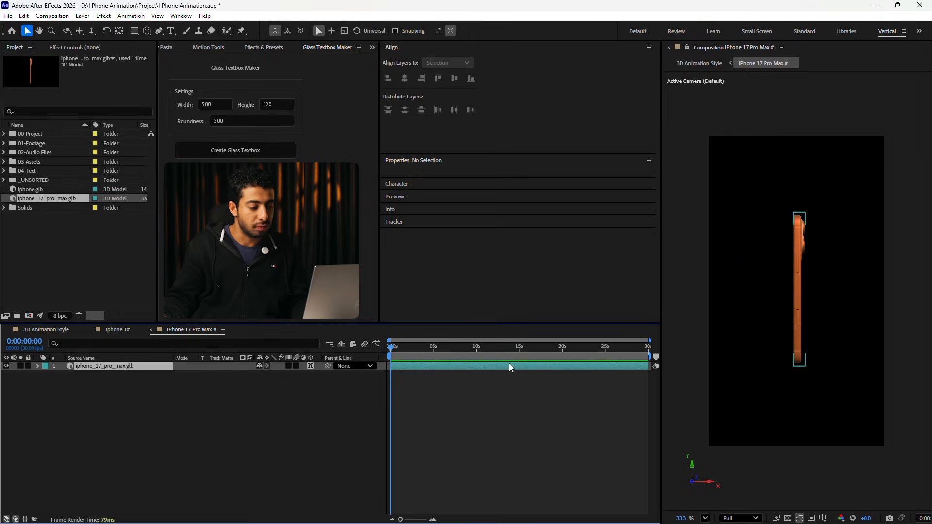
{"action": "left_click", "coordinate": [561, 423]}
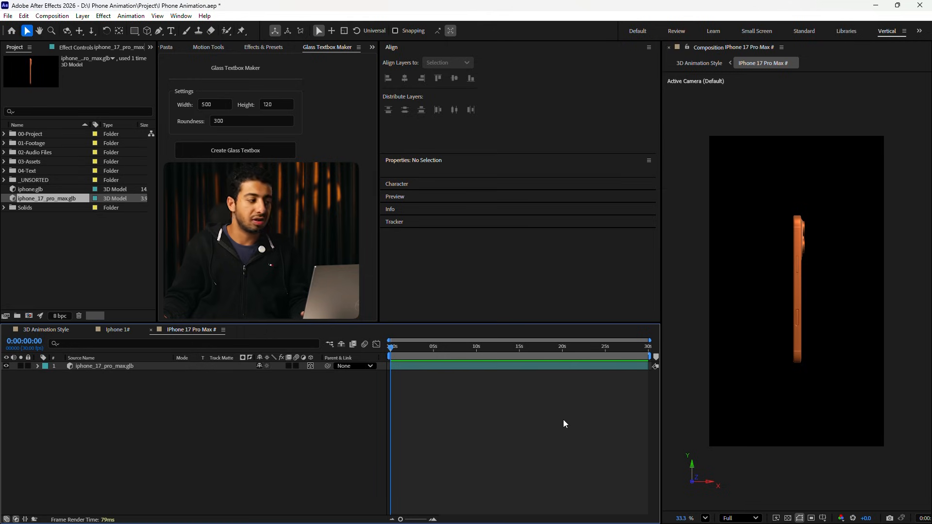
{"action": "key", "text": "ctrl+k"}
{"action": "left_click", "coordinate": [92, 199]}
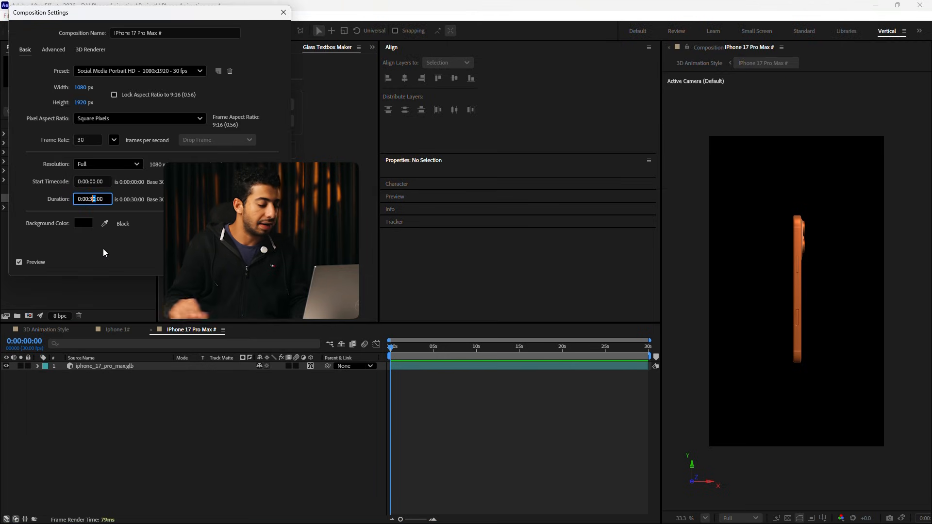
{"action": "key", "text": "BackSpace"}
{"action": "key", "text": "BackSpace"}
{"action": "type", "text": "5"}
{"action": "key", "text": "Return"}
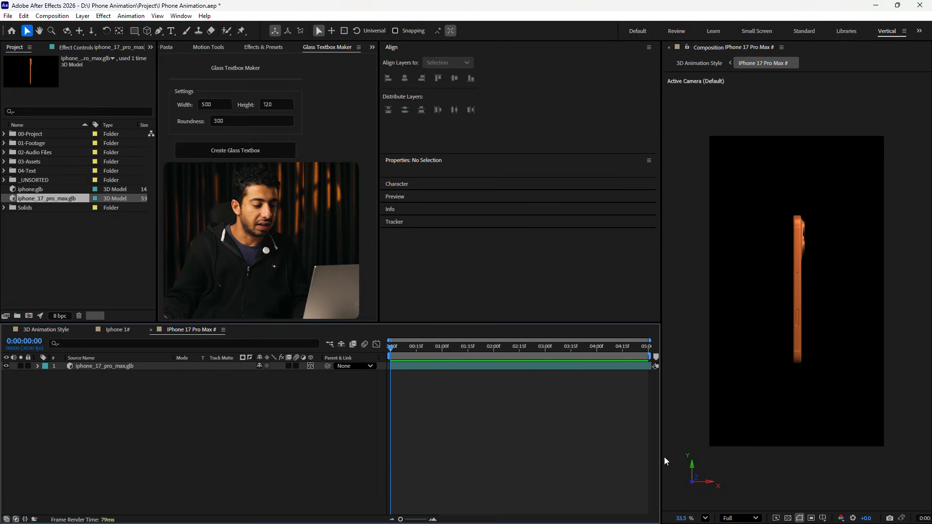
Save the project and, in Iphone 1#, center the phone facing forward at about 22.3% scale and 179.2° Z orientation
{"action": "left_click", "coordinate": [117, 331]}
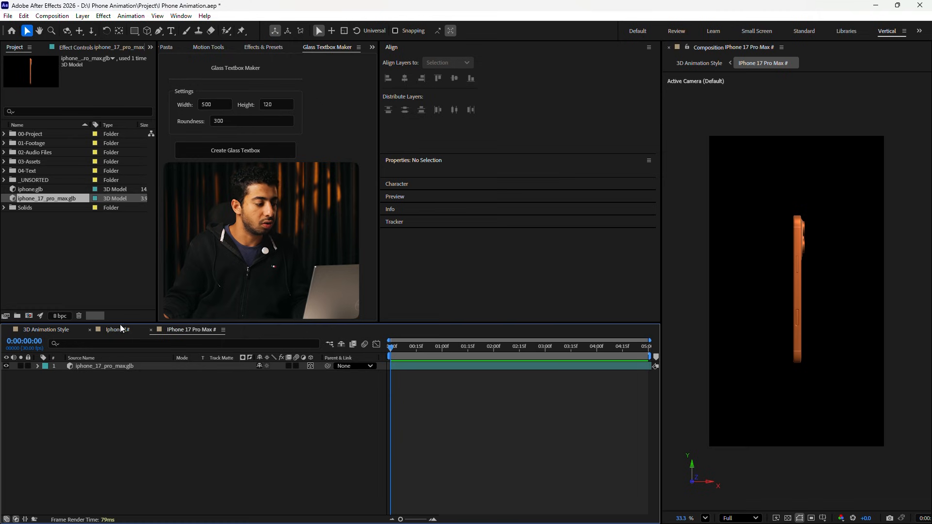
{"action": "key", "text": "ctrl+s"}
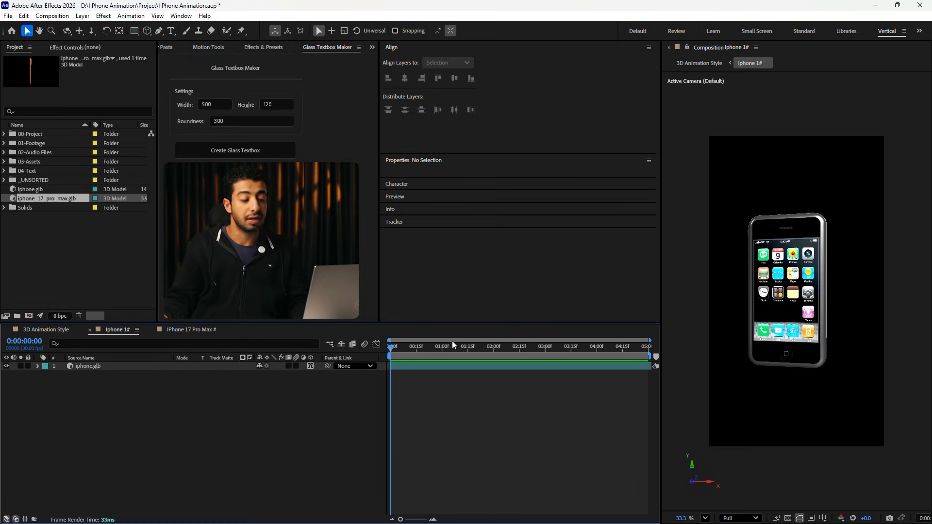
{"action": "left_click", "coordinate": [778, 360]}
{"action": "left_click_drag", "start_coordinate": [757, 375], "coordinate": [787, 372]}
{"action": "left_click_drag", "start_coordinate": [780, 293], "coordinate": [790, 277]}
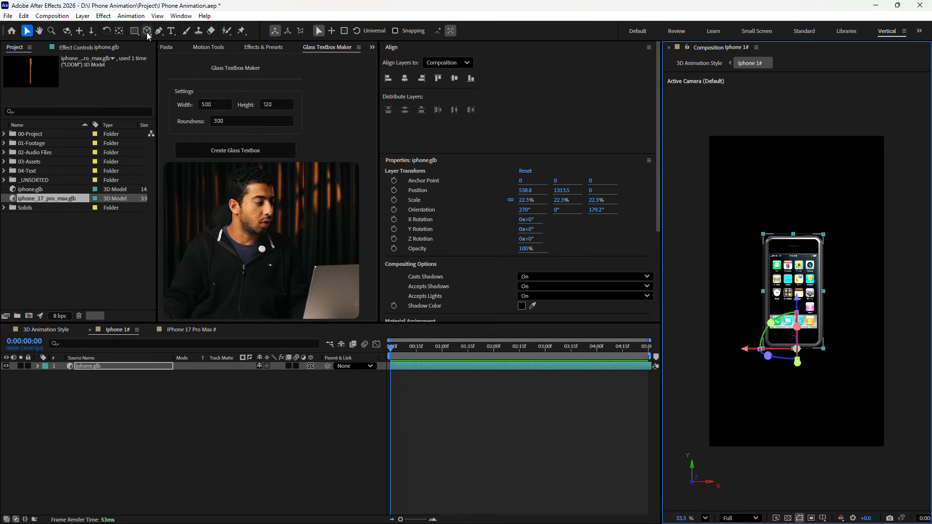
Move the anchor point of the iphone.glb layer to the center of the phone with the Pan Behind tool
{"action": "left_click", "coordinate": [119, 31]}
{"action": "left_click_drag", "start_coordinate": [726, 313], "coordinate": [809, 358]}
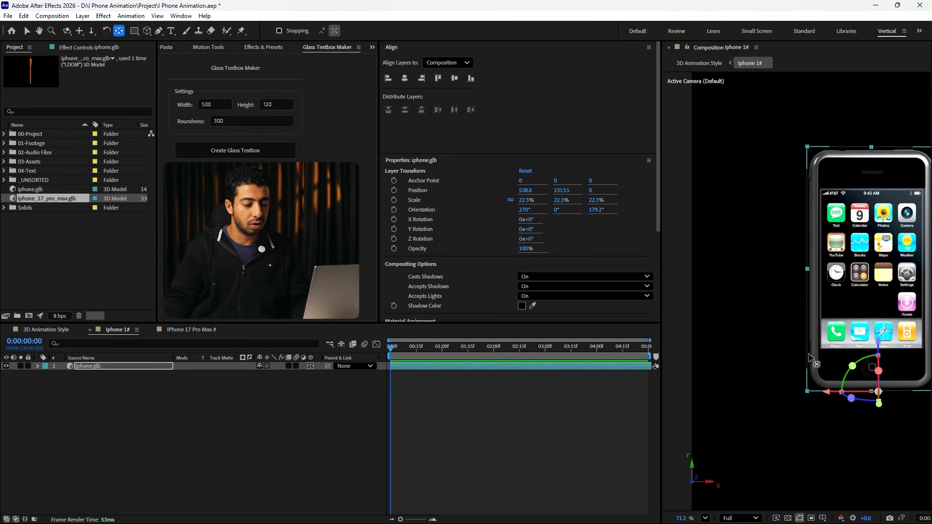
{"action": "left_click_drag", "start_coordinate": [879, 392], "coordinate": [872, 273]}
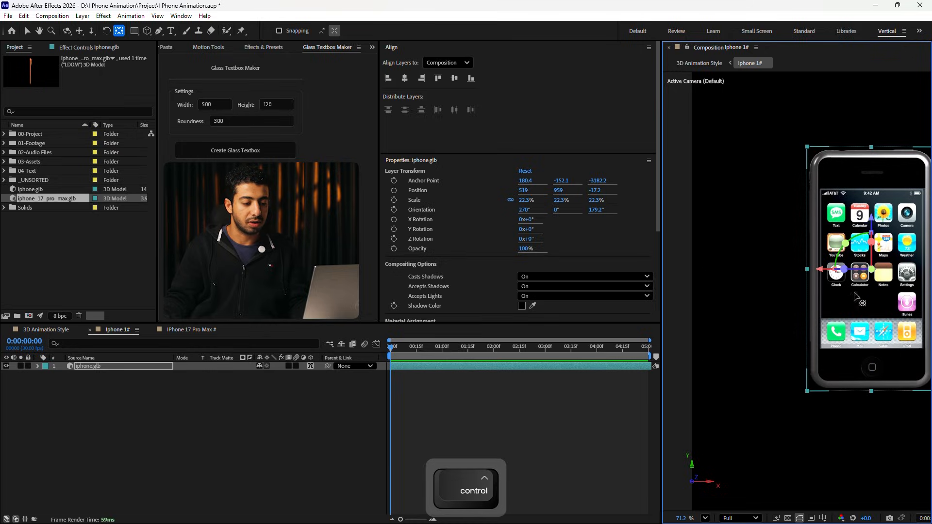
{"action": "left_click", "coordinate": [549, 458]}
{"action": "scroll", "coordinate": [897, 309], "scroll_direction": "down", "scroll_amount": 2}
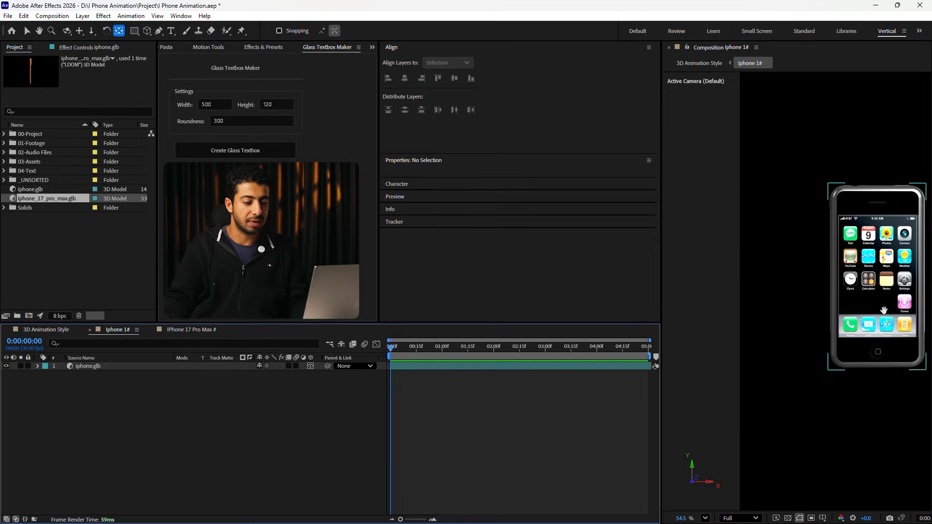
{"action": "left_click_drag", "start_coordinate": [887, 312], "coordinate": [776, 316]}
{"action": "scroll", "coordinate": [777, 315], "scroll_direction": "down", "scroll_amount": 5}
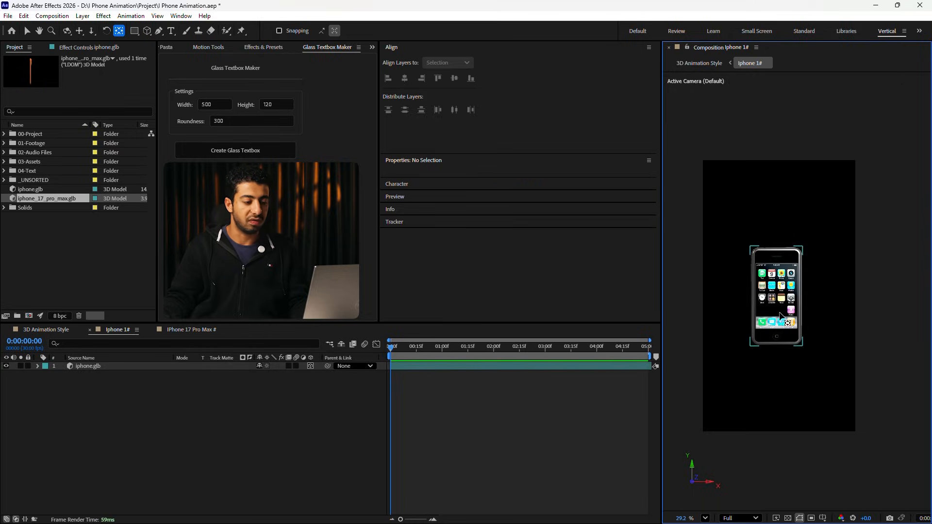
In the IPhone 17 Pro Max # composition, set the phone model's Z orientation to 88° so its back faces the camera
{"action": "left_click", "coordinate": [189, 330]}
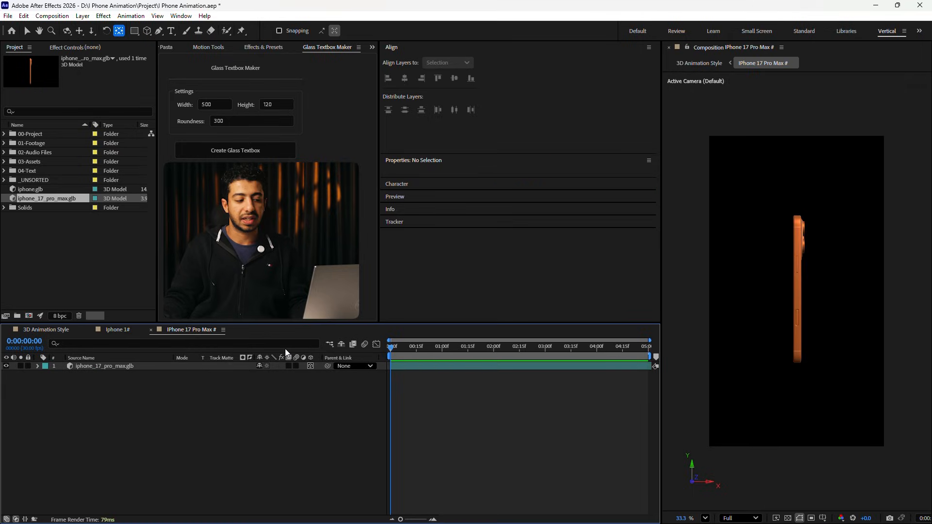
{"action": "left_click", "coordinate": [412, 366]}
{"action": "key", "text": "r"}
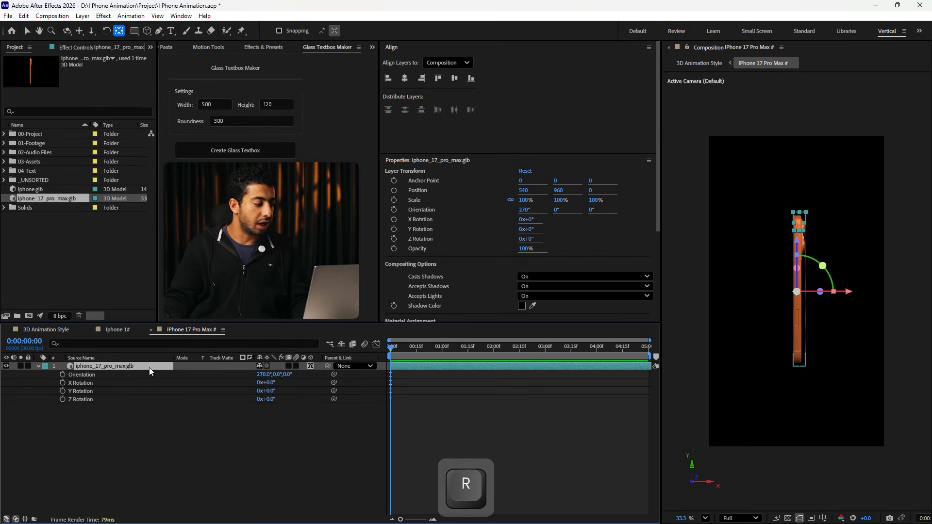
{"action": "left_click_drag", "start_coordinate": [272, 377], "coordinate": [271, 378]}
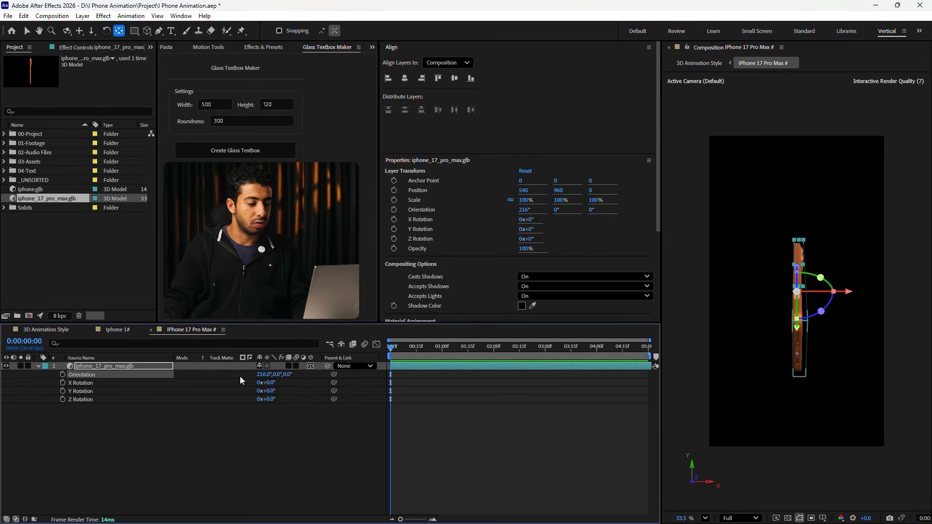
{"action": "key", "text": "ctrl+z"}
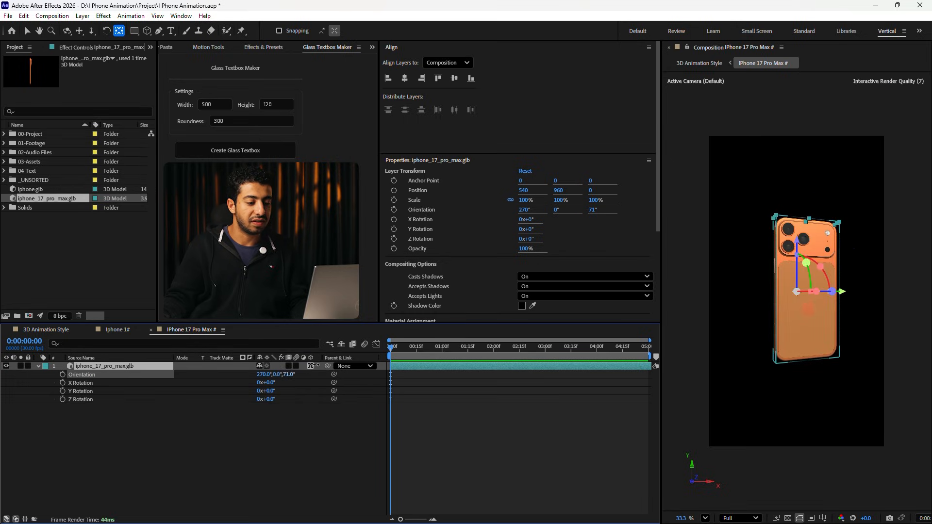
{"action": "left_click_drag", "start_coordinate": [319, 365], "coordinate": [325, 365]}
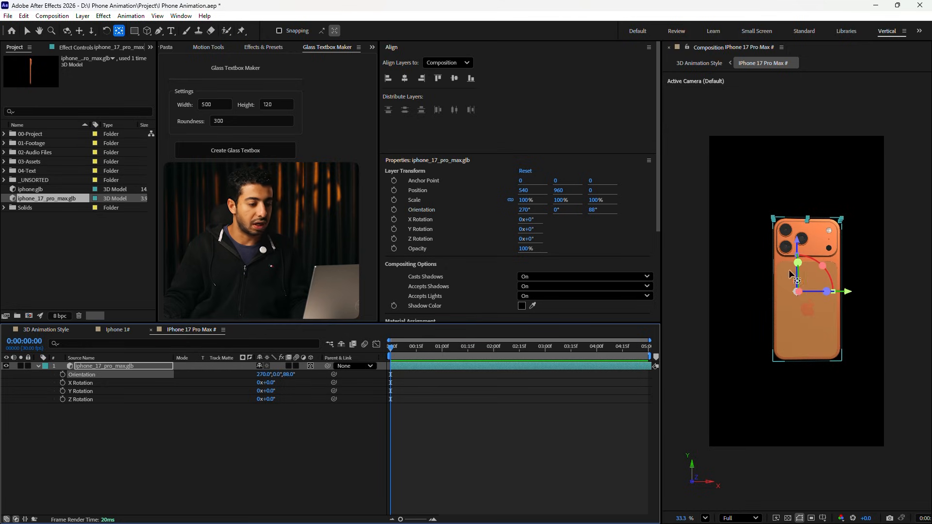
Move the anchor point to the center of the iPhone 17 Pro Max, scale the phone down slightly in mid-frame, and save
{"action": "left_click", "coordinate": [807, 288], "text": "ctrl"}
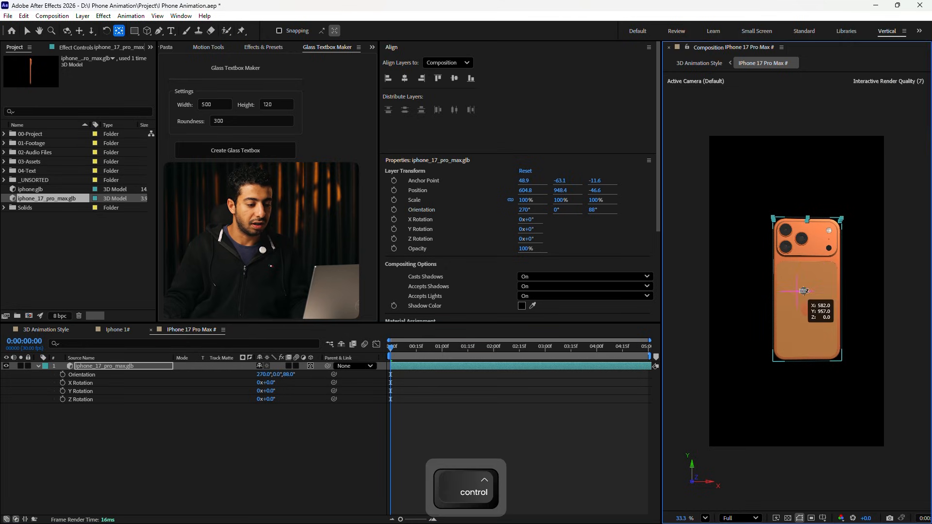
{"action": "key", "text": "v"}
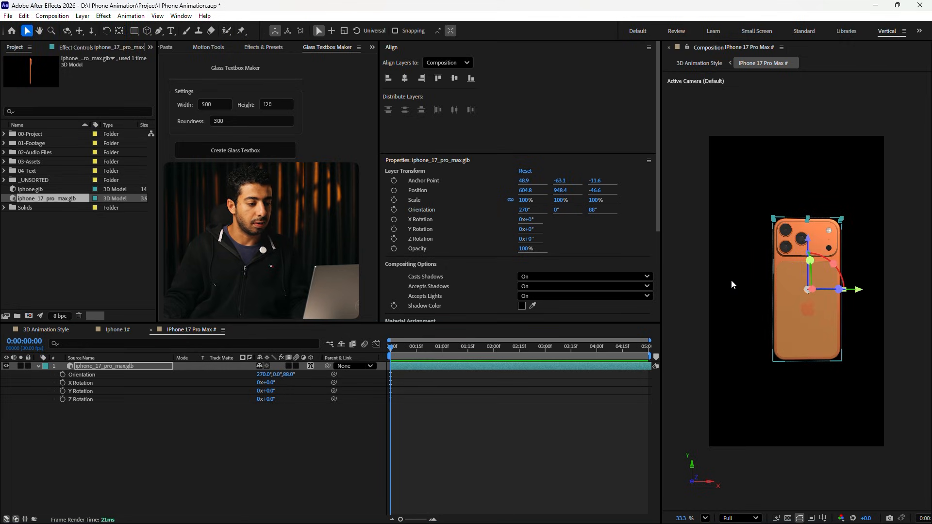
{"action": "left_click_drag", "start_coordinate": [809, 277], "coordinate": [779, 255]}
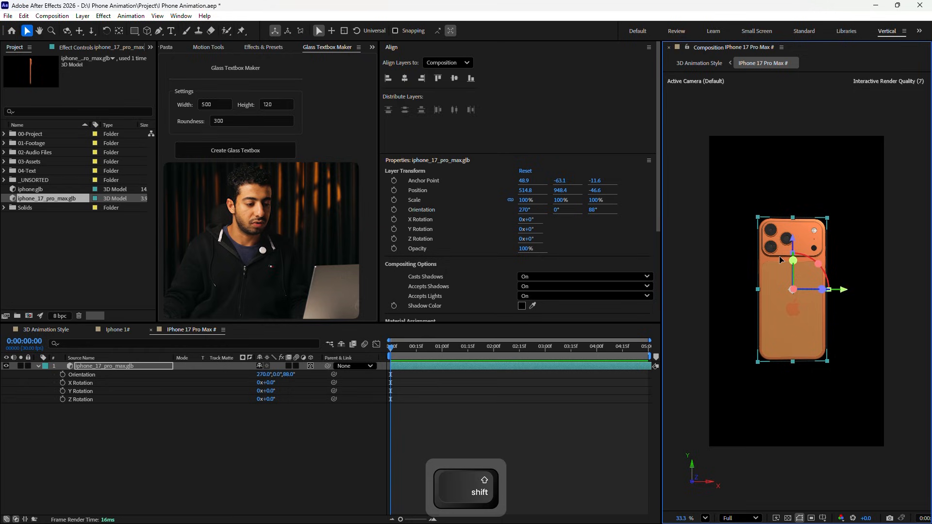
{"action": "left_click_drag", "start_coordinate": [793, 217], "coordinate": [794, 229]}
{"action": "key", "text": "ctrl+s"}
Review both phone compositions and play the voice-over in 3D Animation Style up to 0:00:01:02 to time the phone switch
{"action": "left_click", "coordinate": [117, 329]}
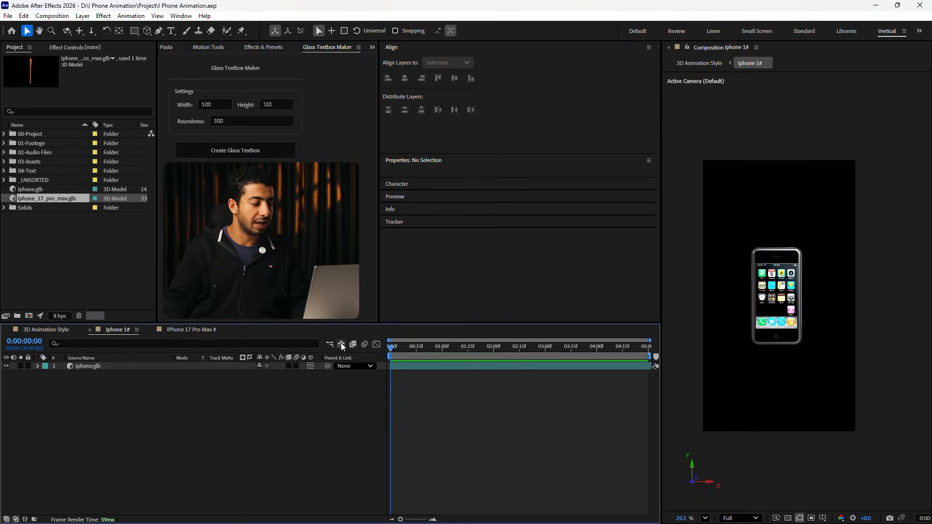
{"action": "left_click", "coordinate": [199, 332]}
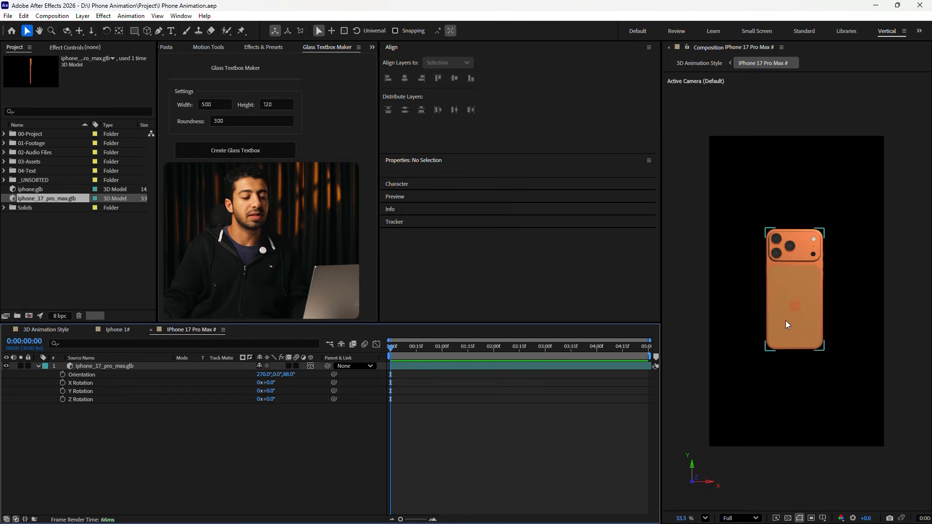
{"action": "left_click", "coordinate": [45, 330]}
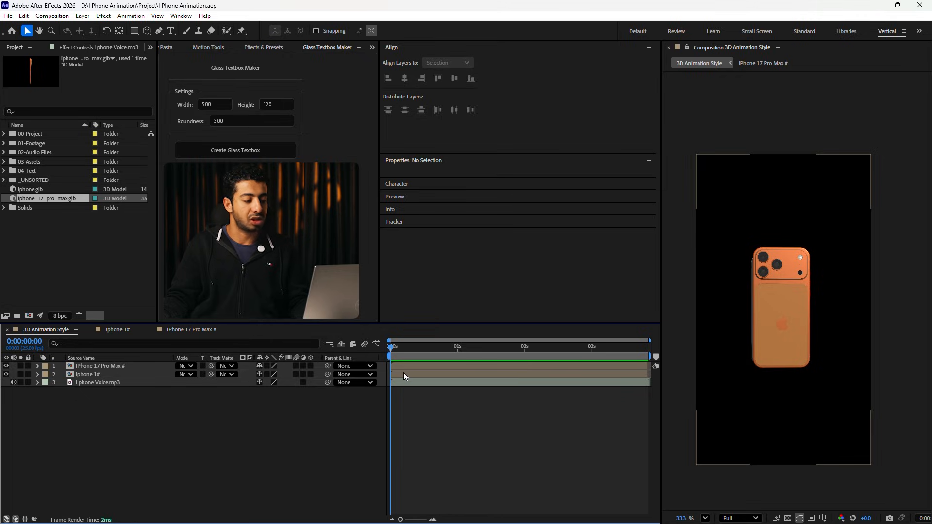
{"action": "key", "text": "space"}
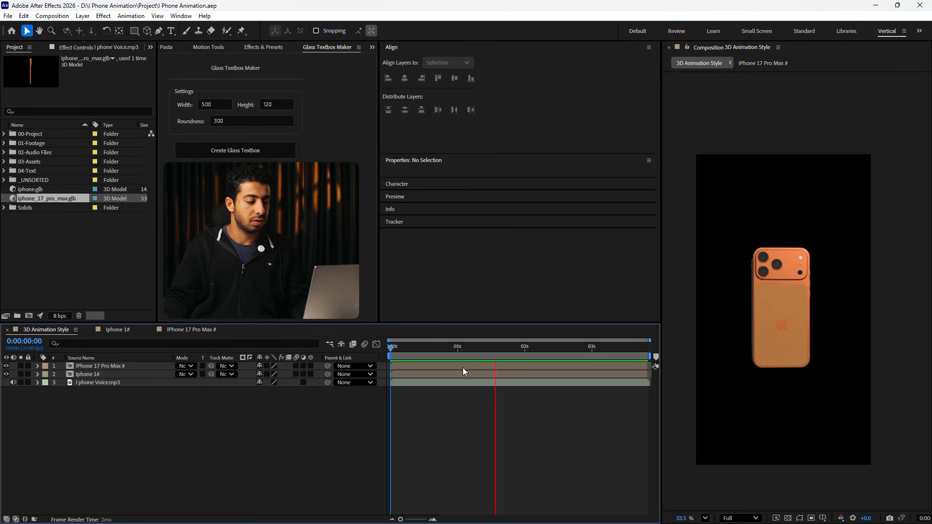
{"action": "key", "text": "space"}
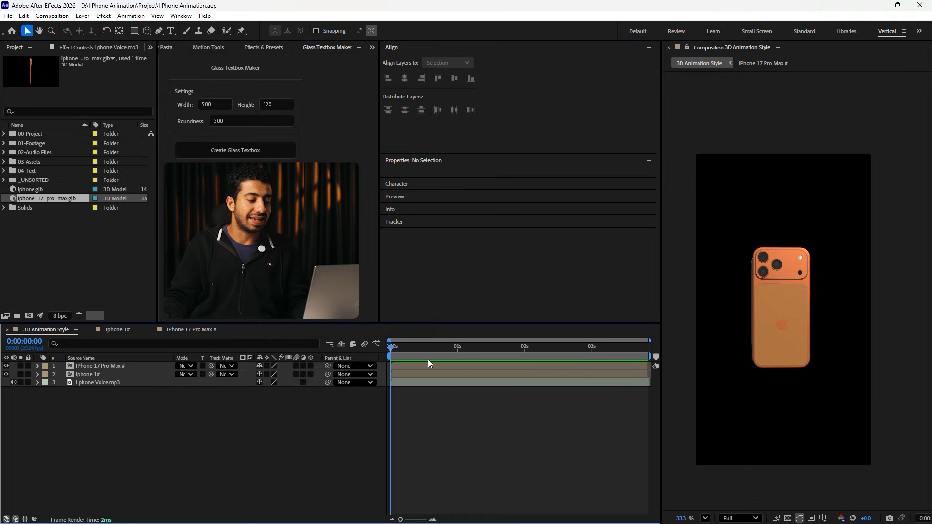
{"action": "key", "text": "space"}
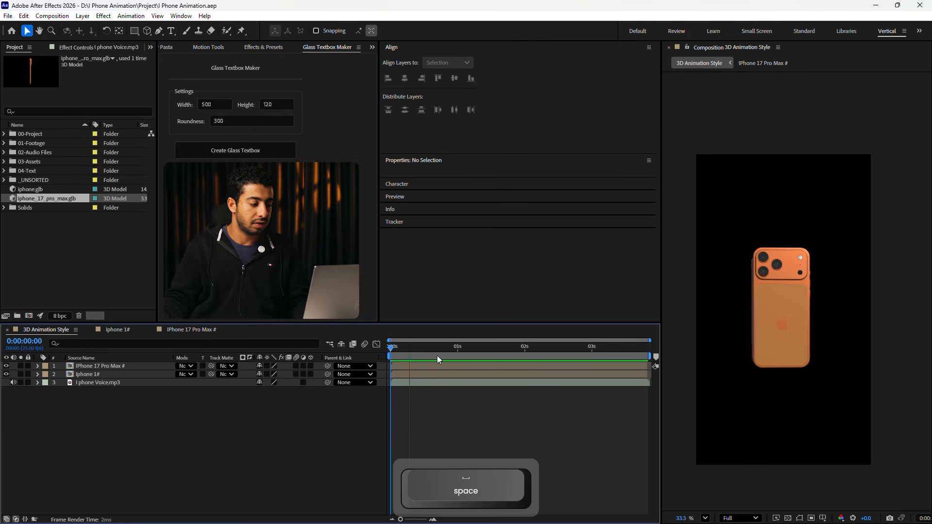
{"action": "key", "text": "space"}
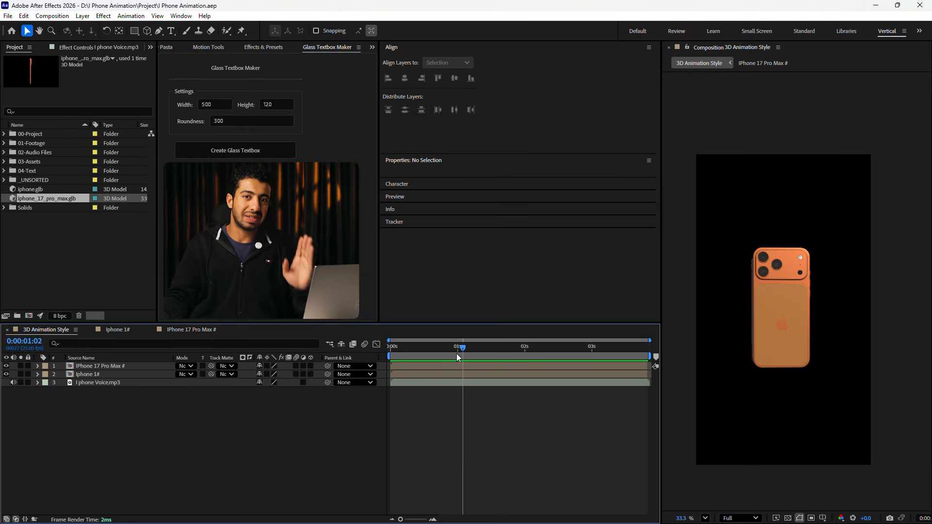
Shift the IPhone 17 Pro Max # layer in time so it starts at 0:00:01:02, checking the timing against the voice-over
{"action": "left_click", "coordinate": [445, 365]}
{"action": "left_click_drag", "start_coordinate": [427, 364], "coordinate": [551, 363]}
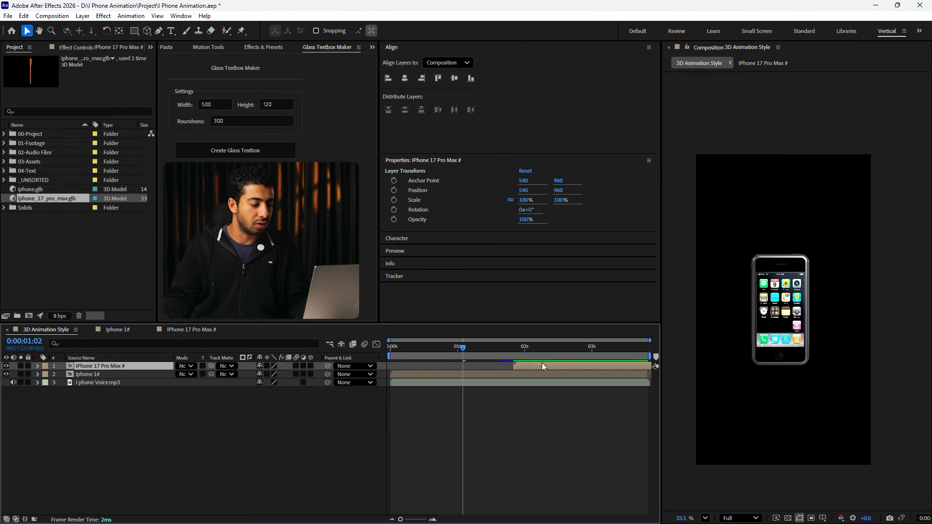
{"action": "left_click_drag", "start_coordinate": [464, 351], "coordinate": [390, 354]}
{"action": "key", "text": "space"}
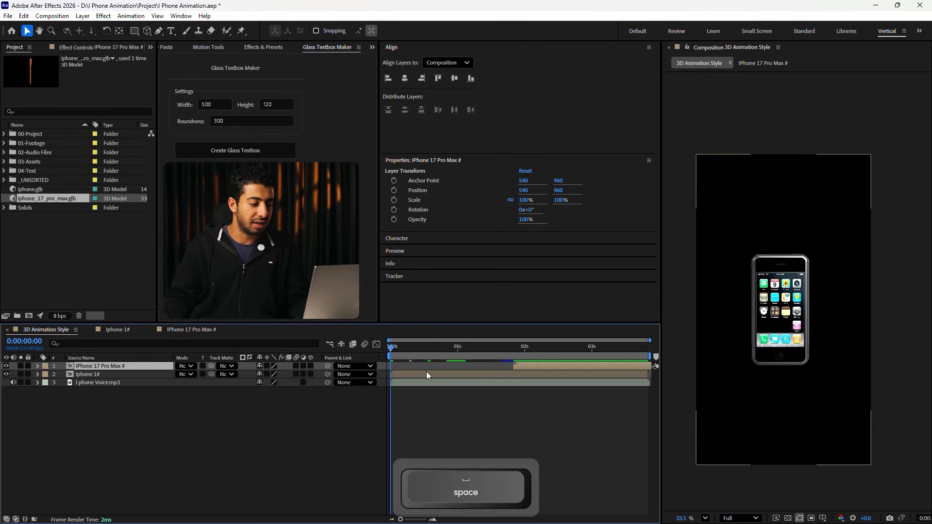
{"action": "key", "text": "space"}
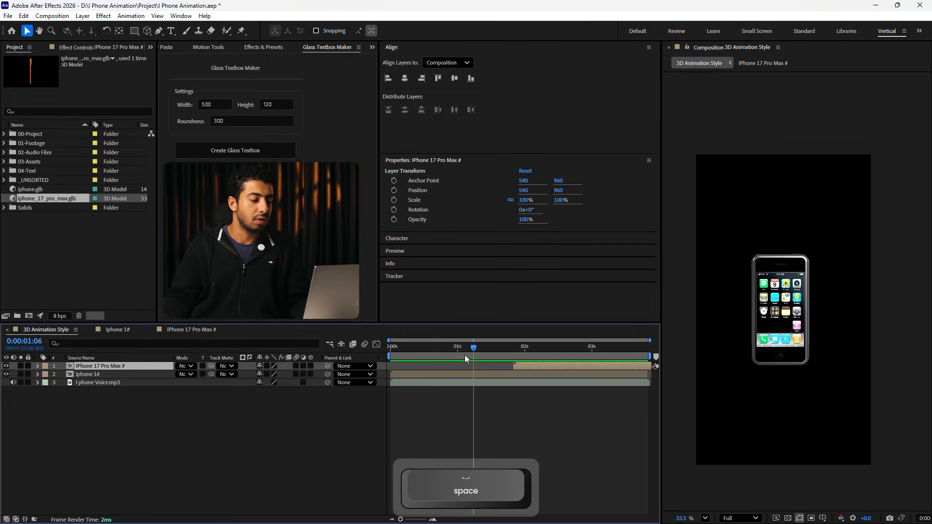
{"action": "left_click", "coordinate": [464, 352]}
{"action": "left_click_drag", "start_coordinate": [523, 366], "coordinate": [473, 366]}
Split the Iphone 1# layer at 0:00:01:02, delete the second part, and extend the first slightly past the IPhone 17 Pro Max # start
{"action": "left_click", "coordinate": [474, 375]}
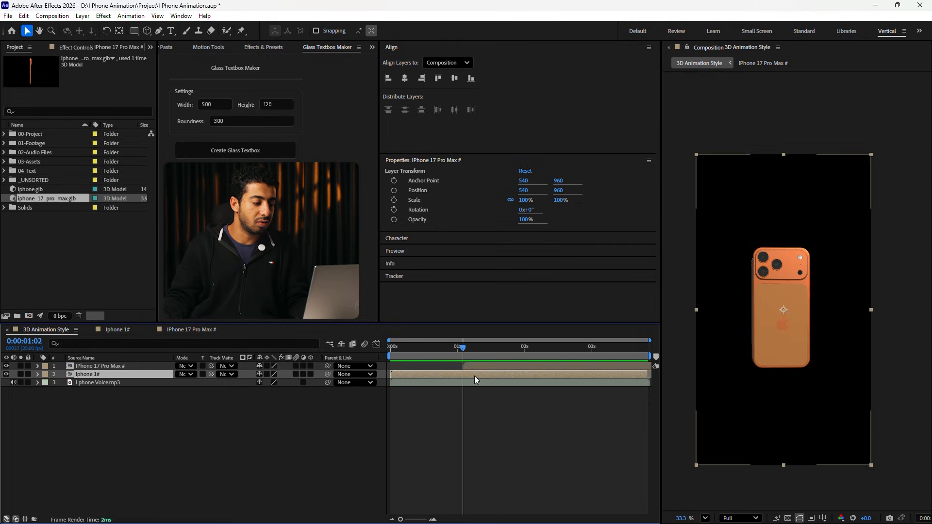
{"action": "key", "text": "ctrl+shift+d"}
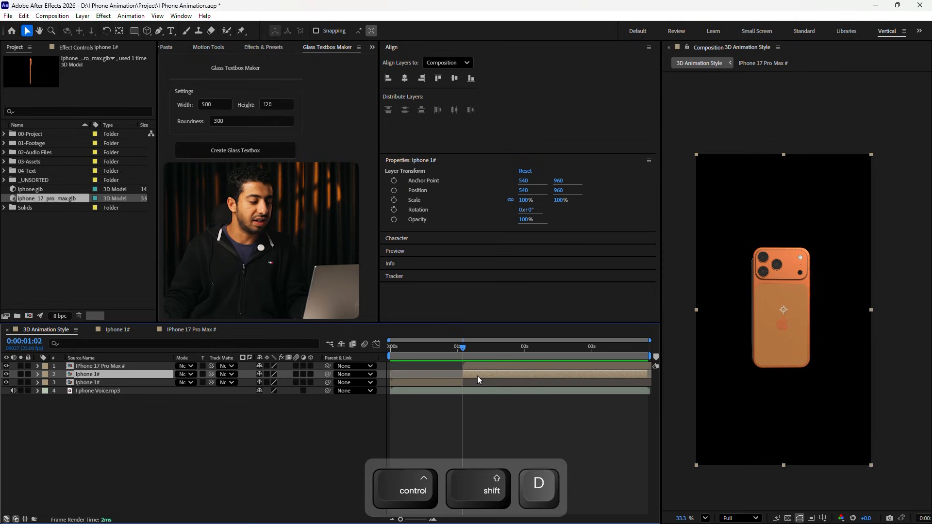
{"action": "key", "text": "Delete"}
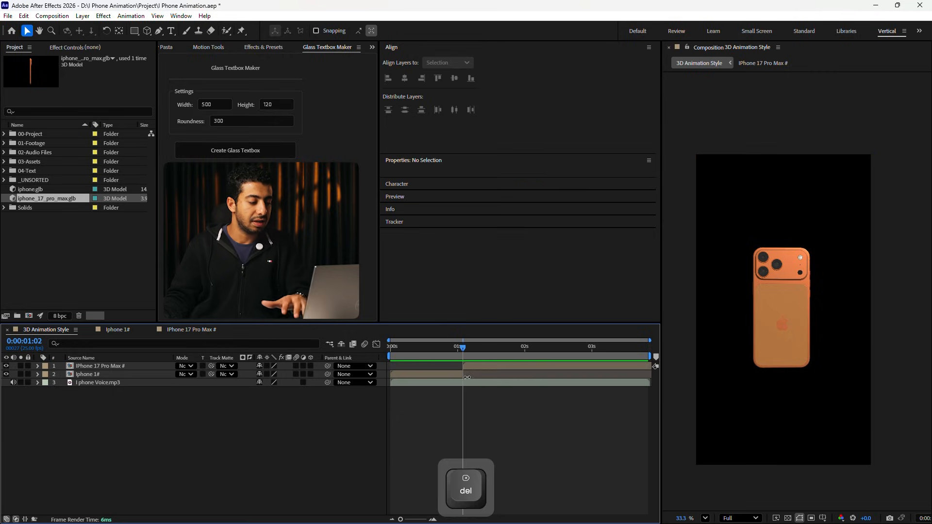
{"action": "left_click", "coordinate": [467, 374]}
{"action": "left_click_drag", "start_coordinate": [464, 348], "coordinate": [505, 358]}
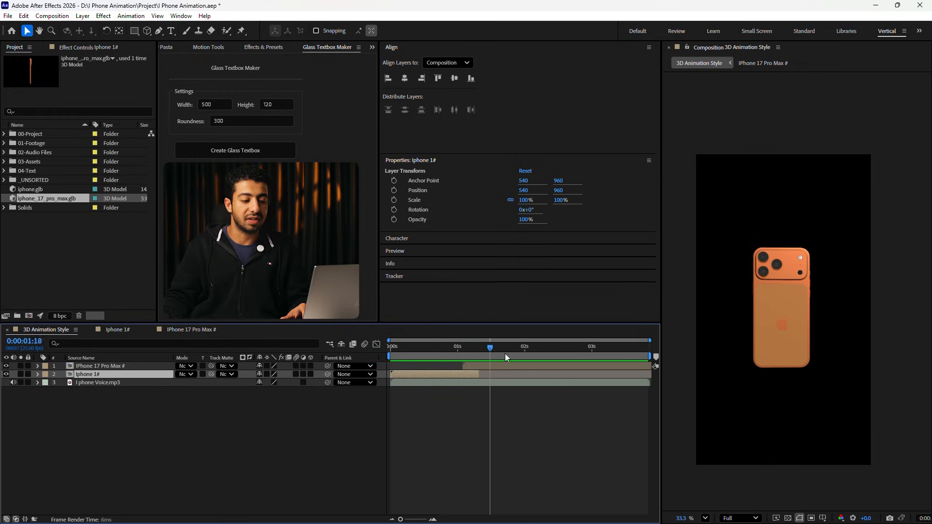
Preview the 3D Animation Style composition from the beginning to check the switch between the two phones
{"action": "left_click_drag", "start_coordinate": [505, 355], "coordinate": [391, 354]}
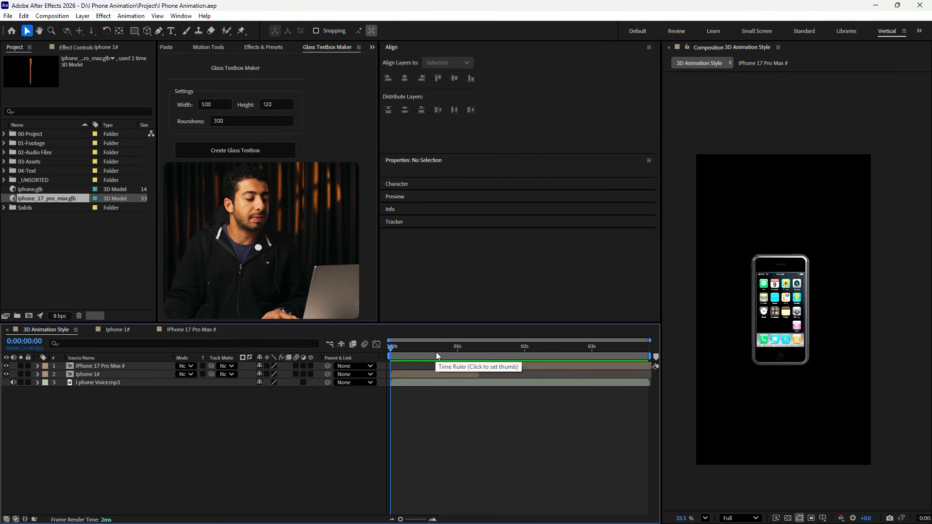
{"action": "left_click", "coordinate": [502, 353]}
{"action": "key", "text": "Home"}
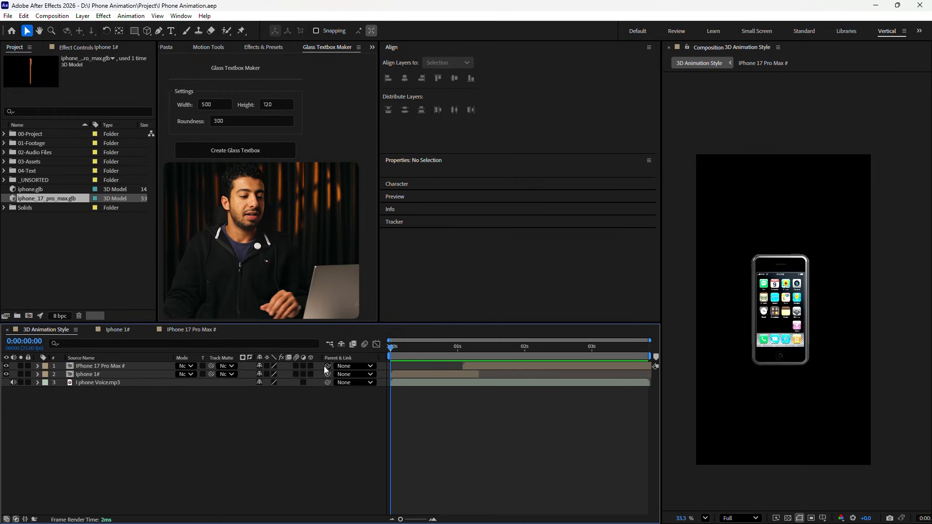
{"action": "key", "text": "space"}
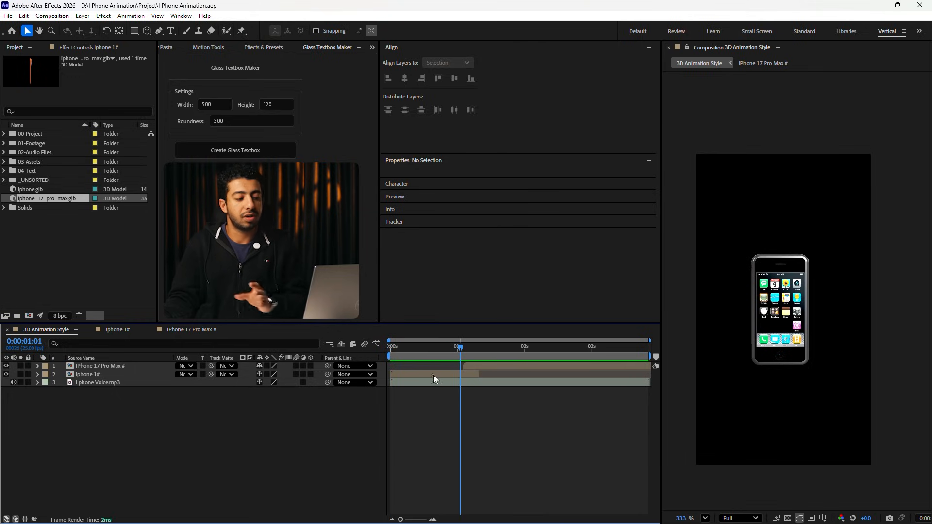
Add a text layer reading IPhone above the original phone, using the Inter SemiBold font
{"action": "left_click", "coordinate": [171, 30]}
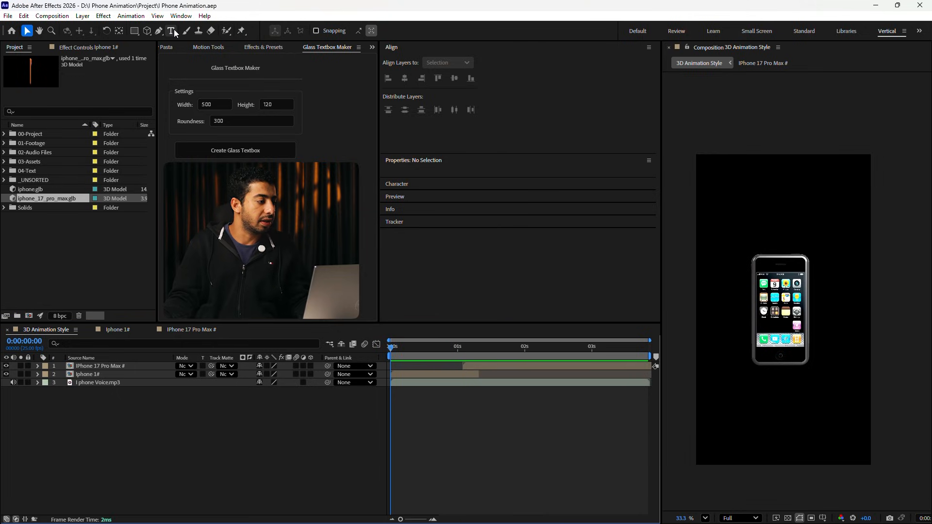
{"action": "left_click", "coordinate": [753, 247]}
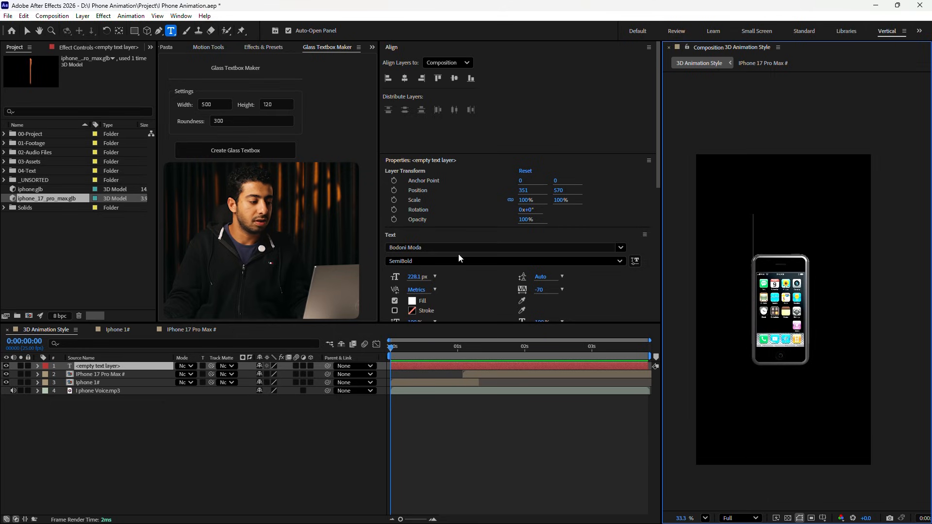
{"action": "left_click", "coordinate": [435, 248]}
{"action": "type", "text": "inter"}
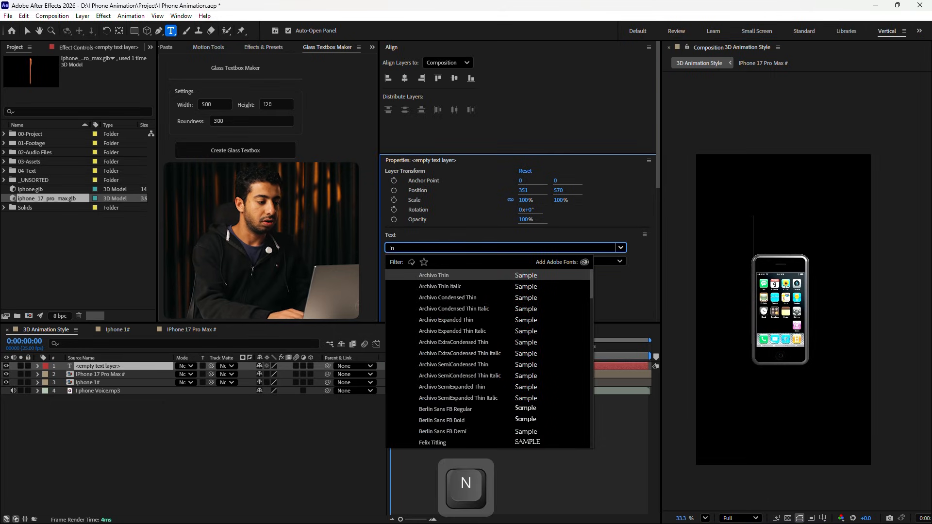
{"action": "key", "text": "Down"}
{"action": "key", "text": "Down"}
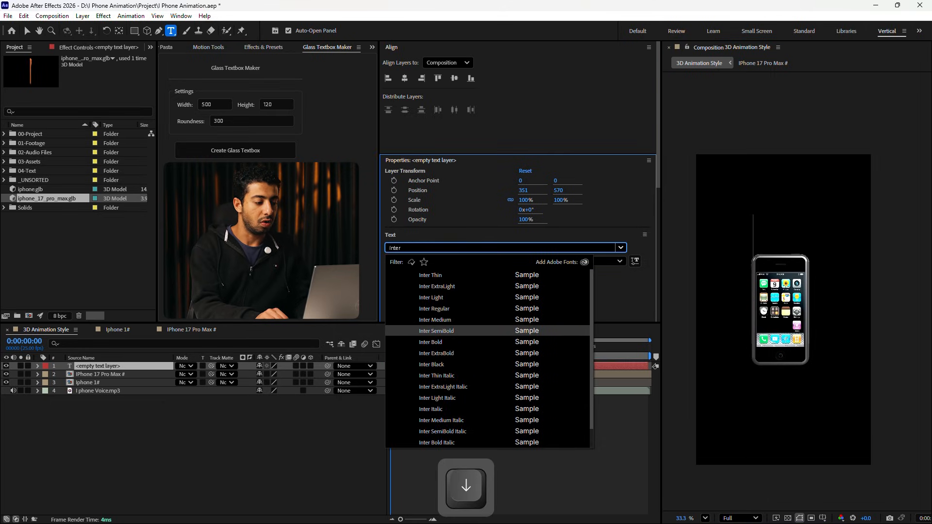
{"action": "key", "text": "Return"}
{"action": "type", "text": "IPhone"}
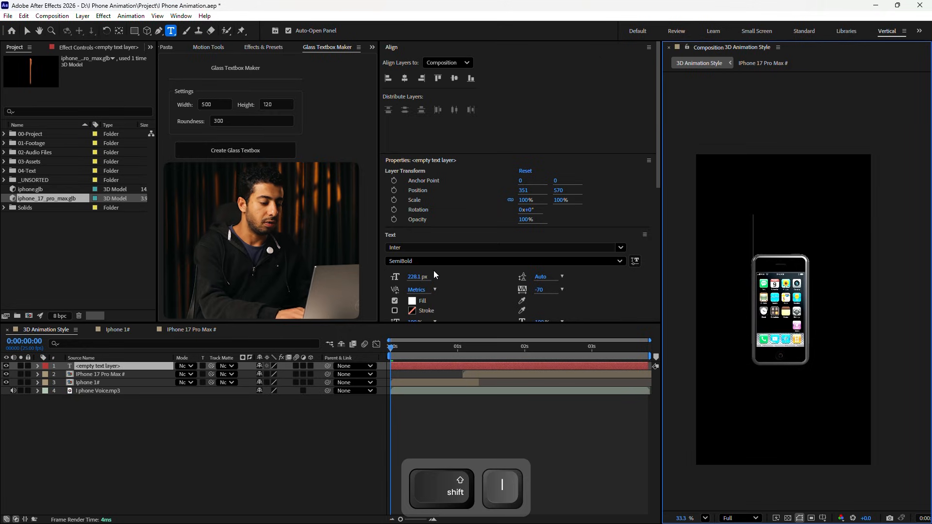
Reduce the font size of the IPhone text and place it just above the phone's upper left corner
{"action": "key", "text": "ctrl+a"}
{"action": "left_click_drag", "start_coordinate": [418, 277], "coordinate": [367, 280]}
{"action": "left_click", "coordinate": [27, 31]}
{"action": "left_click_drag", "start_coordinate": [731, 241], "coordinate": [730, 248]}
Hide the IPhone 17 Pro Max # layer to check the end of the Iphone 1# layer around 0:00:01:06
{"action": "left_click", "coordinate": [468, 349]}
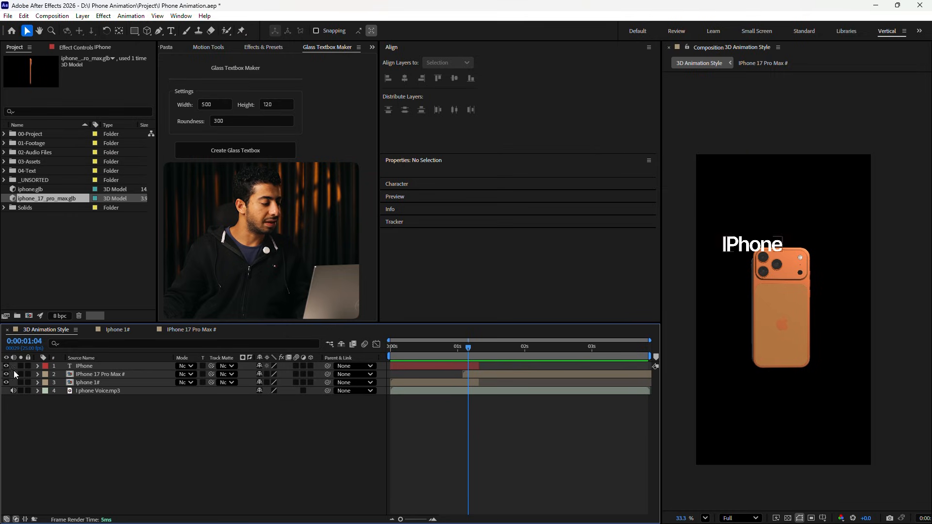
{"action": "left_click", "coordinate": [7, 374]}
{"action": "left_click", "coordinate": [451, 387]}
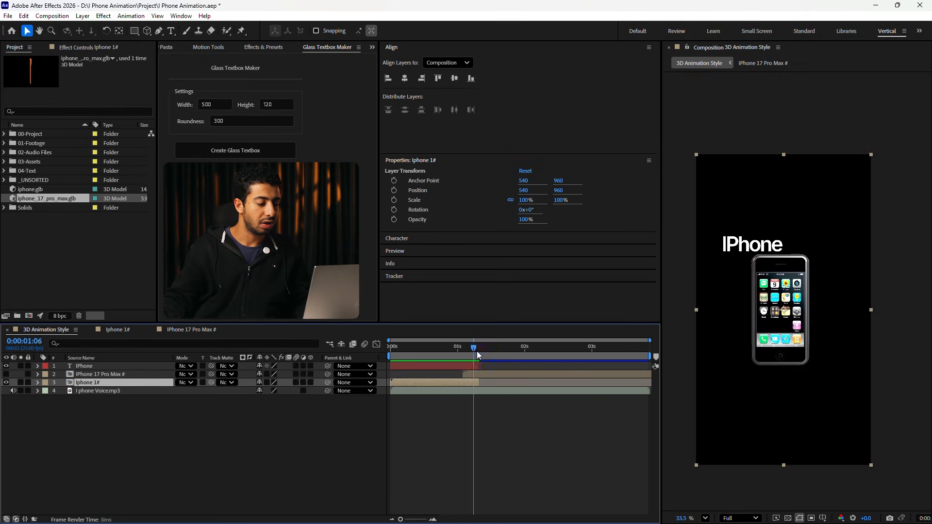
{"action": "left_click", "coordinate": [473, 352]}
Preview the voice-over from the start and add a text layer reading is to the right of the original phone at 0:00:00:11
{"action": "left_click_drag", "start_coordinate": [479, 354], "coordinate": [400, 357]}
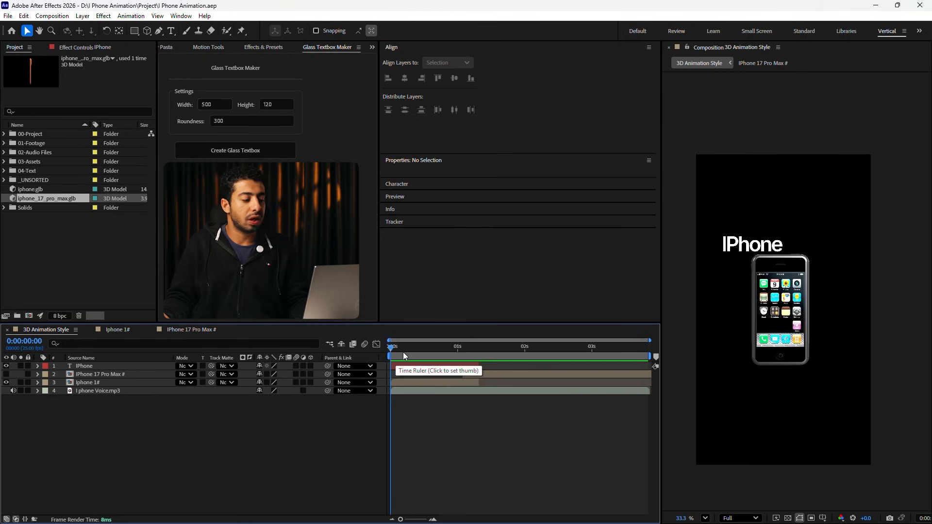
{"action": "key", "text": "space"}
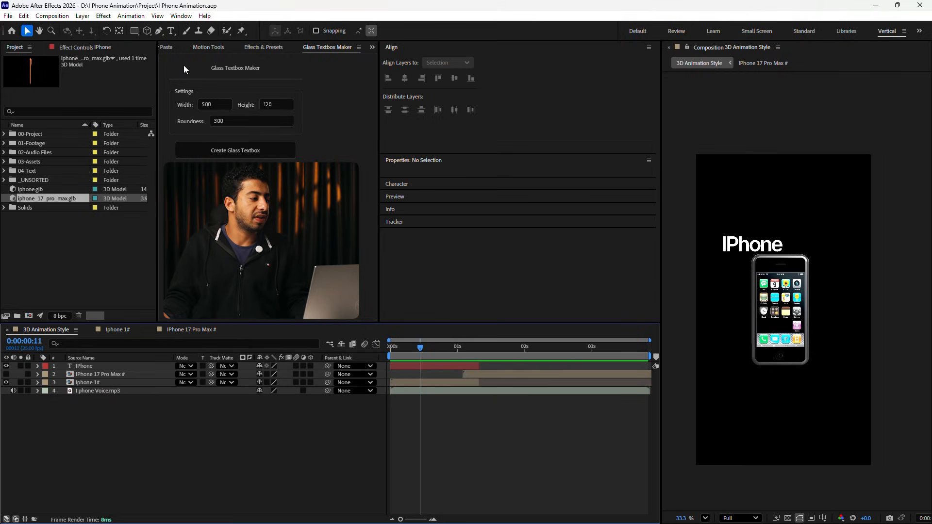
{"action": "left_click", "coordinate": [171, 31]}
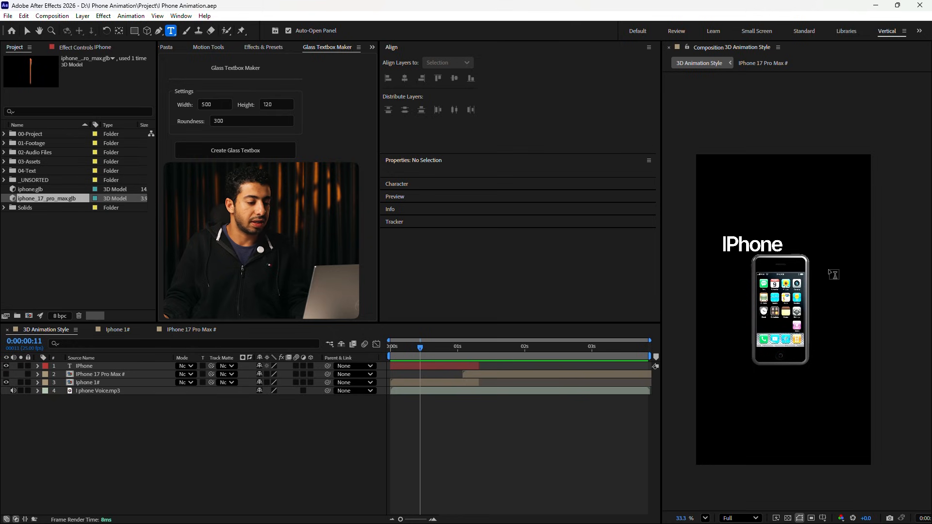
{"action": "left_click", "coordinate": [825, 272]}
{"action": "type", "text": "is"}
Trim the is layer so it runs from 0:00:00:11 to 0:00:01:08
{"action": "left_click", "coordinate": [473, 364]}
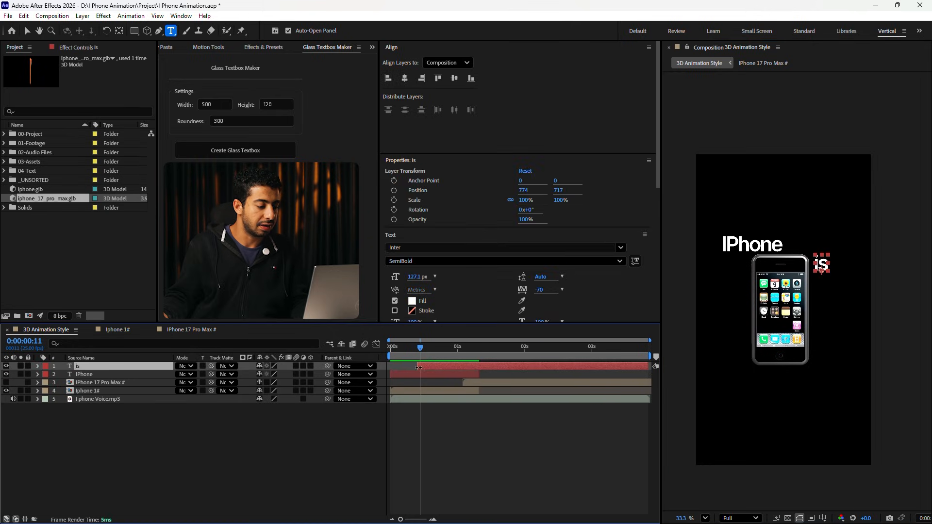
{"action": "left_click_drag", "start_coordinate": [479, 351], "coordinate": [479, 351]}
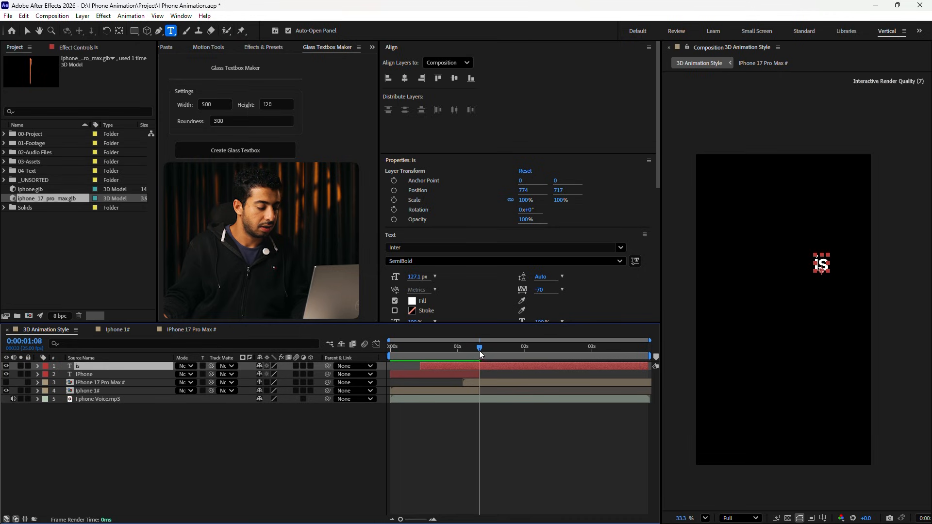
{"action": "key", "text": "alt+]"}
Make two copies of the is text layer
{"action": "left_click", "coordinate": [455, 351]}
{"action": "key", "text": "ctrl+c"}
{"action": "key", "text": "ctrl+v"}
{"action": "key", "text": "ctrl+v"}
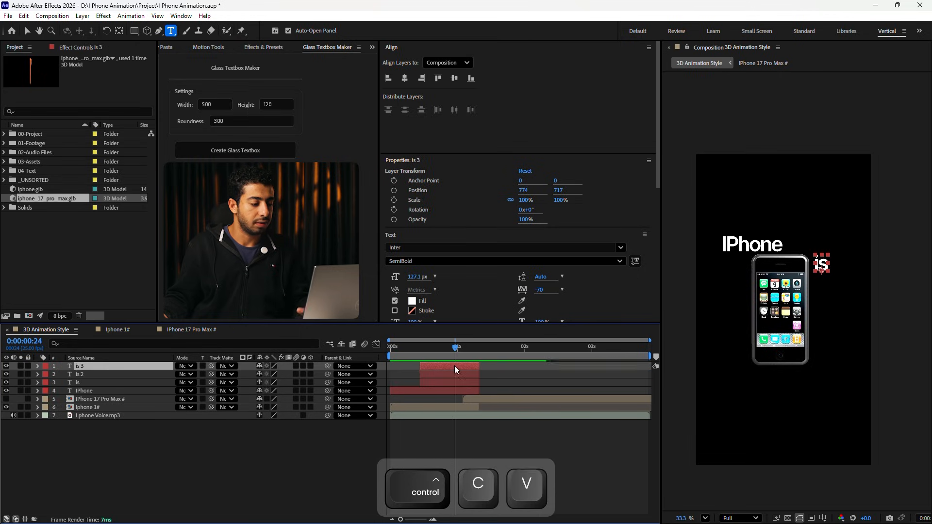
Stack the two copies below the word is and change their text to the and most
{"action": "left_click", "coordinate": [461, 375]}
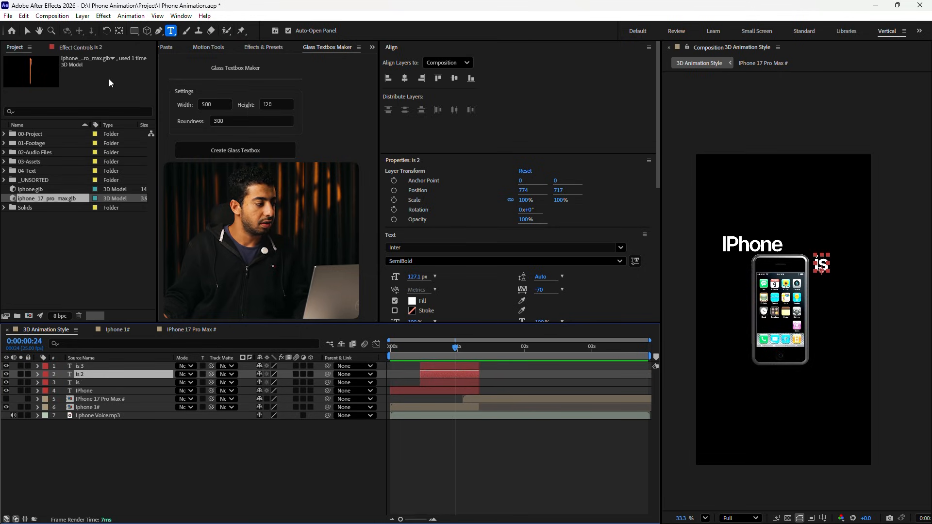
{"action": "left_click_drag", "start_coordinate": [821, 264], "coordinate": [821, 282]}
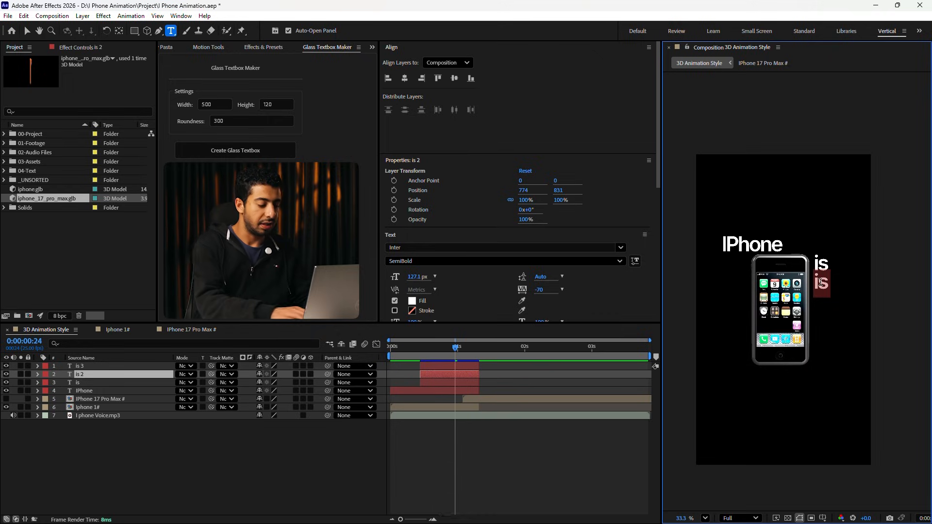
{"action": "type", "text": "the"}
{"action": "left_click", "coordinate": [437, 367]}
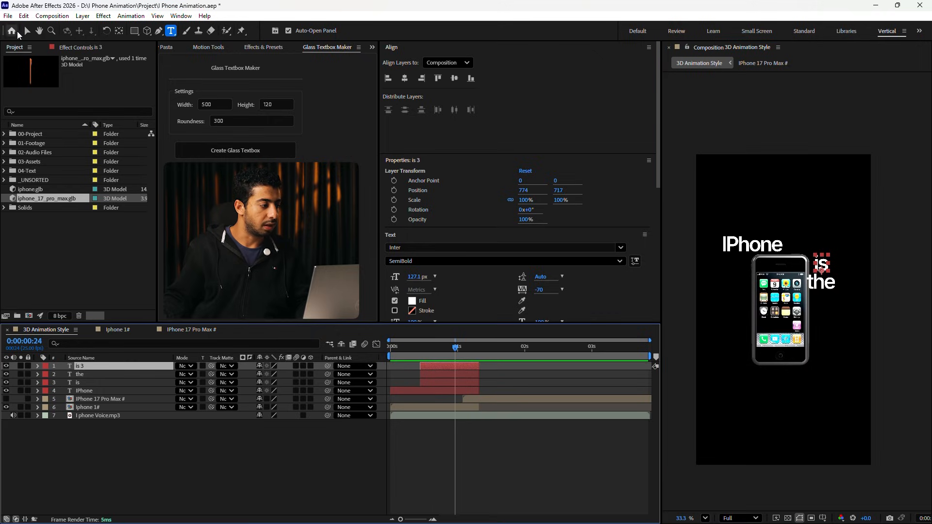
{"action": "left_click_drag", "start_coordinate": [821, 265], "coordinate": [820, 303]}
{"action": "type", "text": "most"}
{"action": "left_click", "coordinate": [848, 286]}
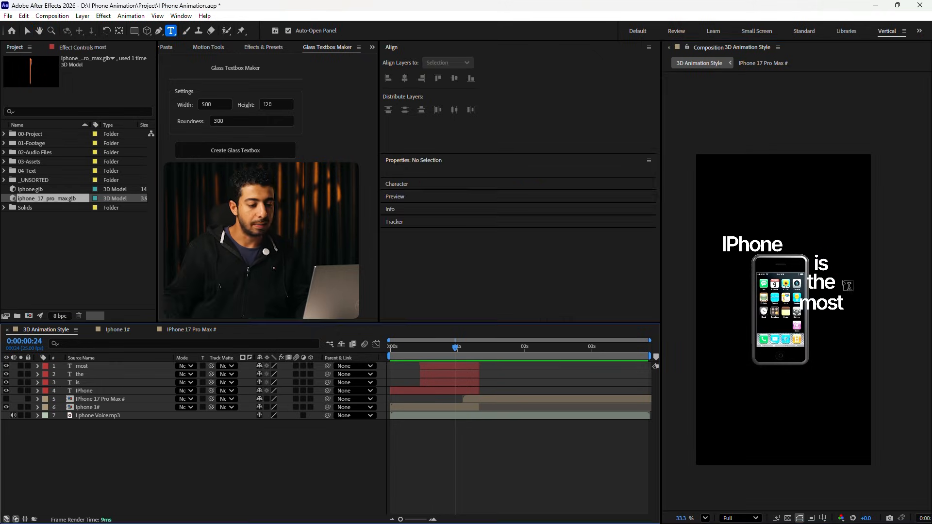
Distribute the is, the and most layers evenly in the vertical direction and compare the spacing before and after
{"action": "left_click", "coordinate": [449, 367]}
{"action": "left_click", "coordinate": [449, 383], "text": "shift"}
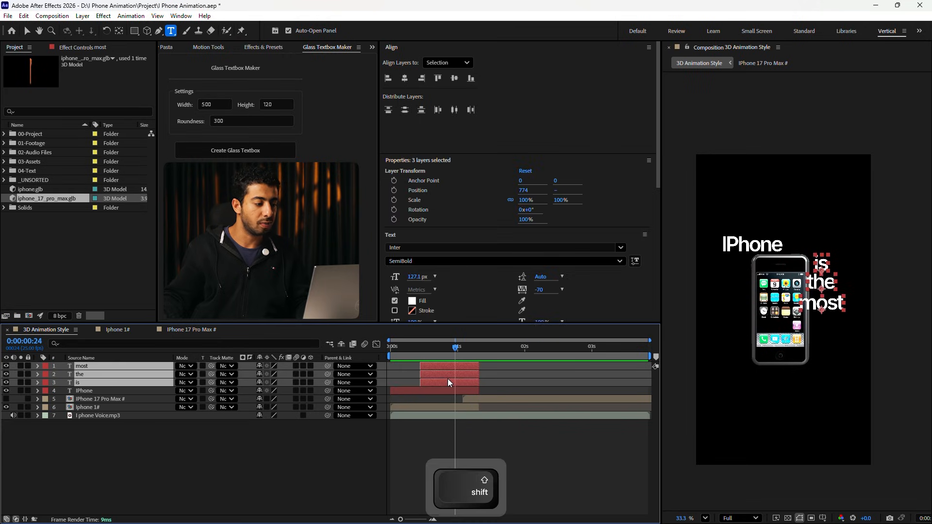
{"action": "left_click", "coordinate": [405, 111]}
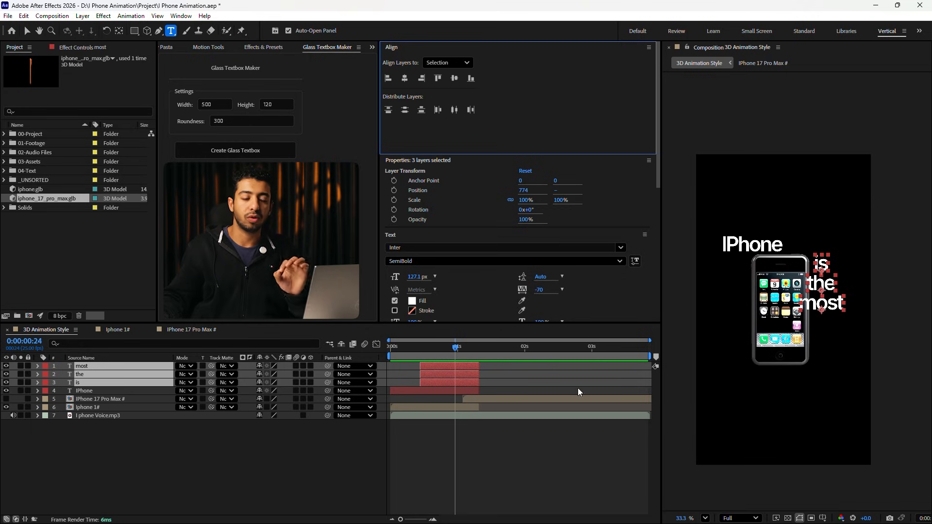
{"action": "scroll", "coordinate": [814, 292], "scroll_direction": "up", "scroll_amount": 3}
{"action": "key", "text": "ctrl+z"}
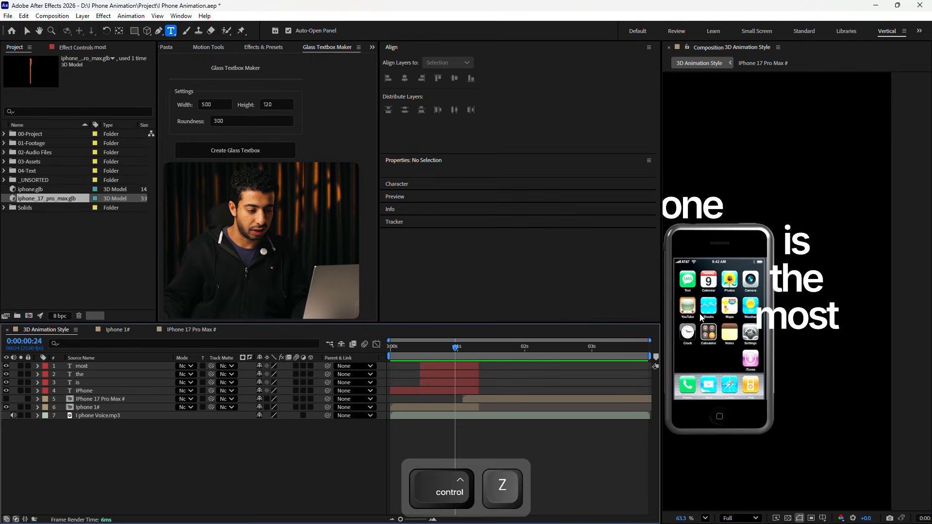
{"action": "key", "text": "ctrl"}
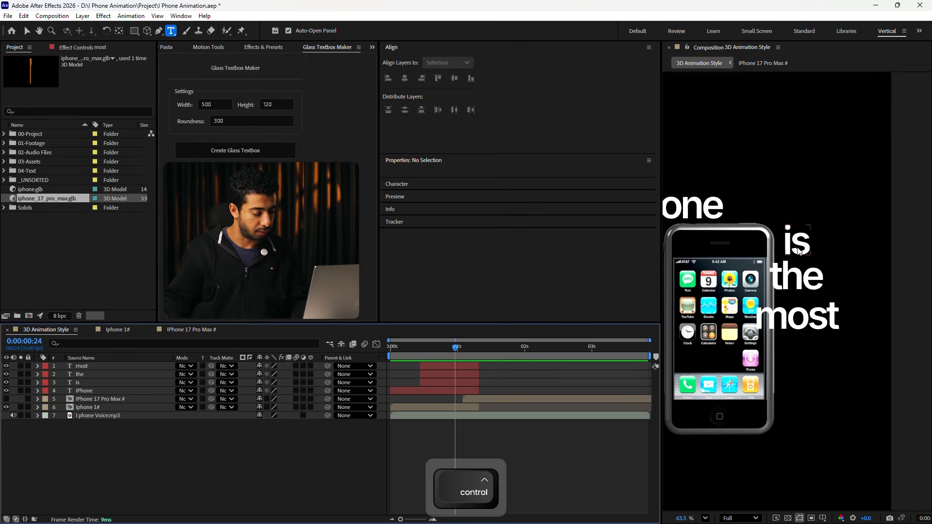
{"action": "key", "text": "ctrl+shift+z"}
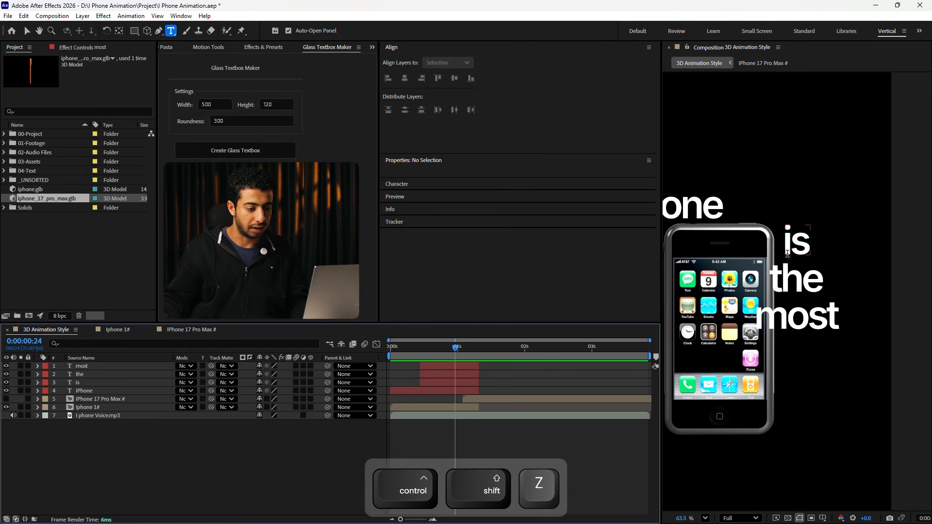
Tighten the line spacing by moving the words the and most straight up, with most at a vertical position of about 927
{"action": "key", "text": "v"}
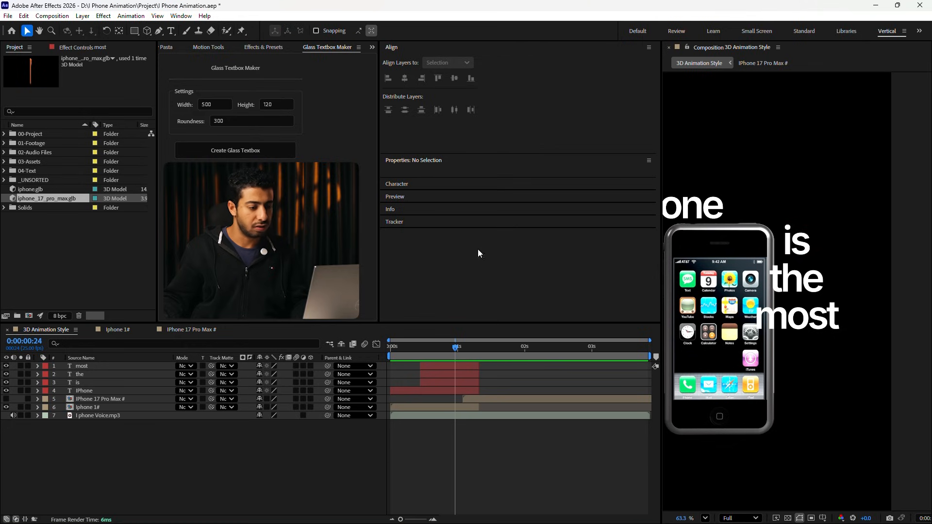
{"action": "key", "text": "shift"}
{"action": "left_click", "coordinate": [800, 318]}
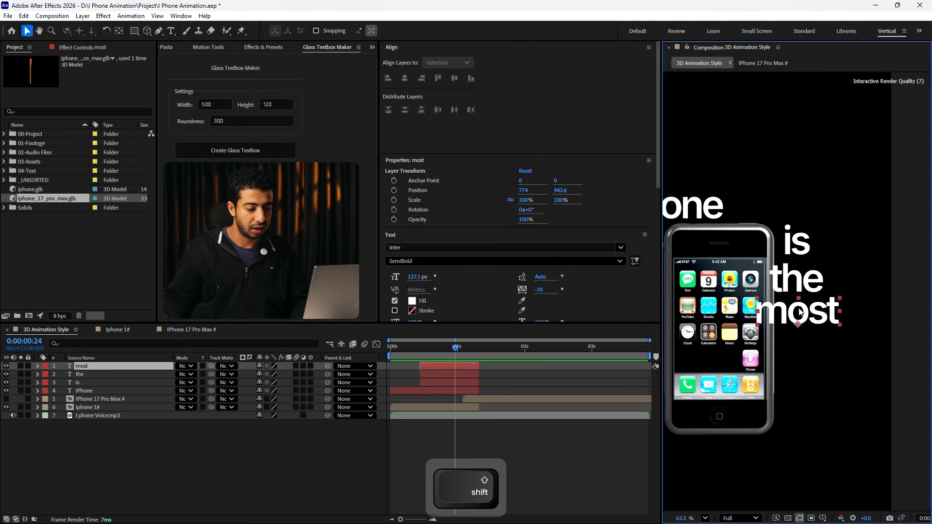
{"action": "left_click", "coordinate": [799, 274]}
{"action": "left_click_drag", "start_coordinate": [799, 274], "coordinate": [799, 271]}
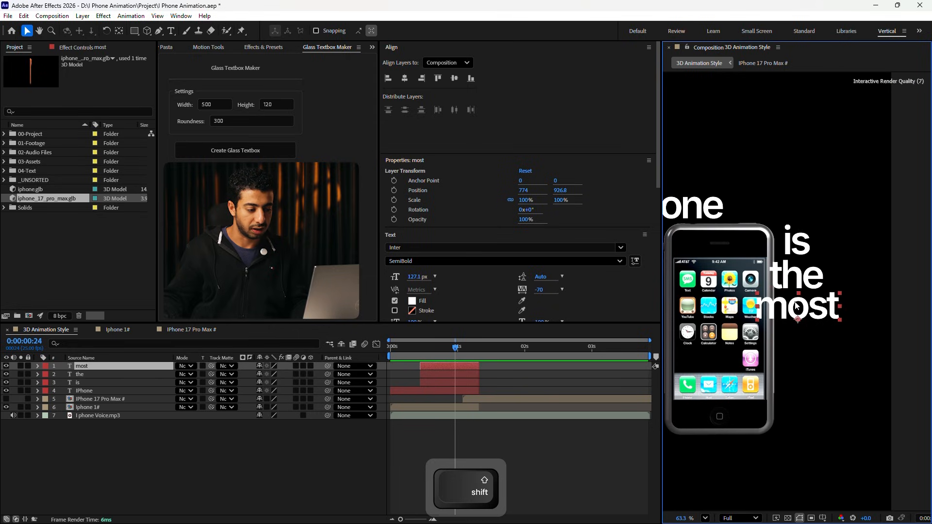
Stagger the words by shifting is left to about X 757 and most right to about X 782, and reduce the three words' font size
{"action": "left_click", "coordinate": [795, 245]}
{"action": "left_click_drag", "start_coordinate": [797, 247], "coordinate": [795, 246]}
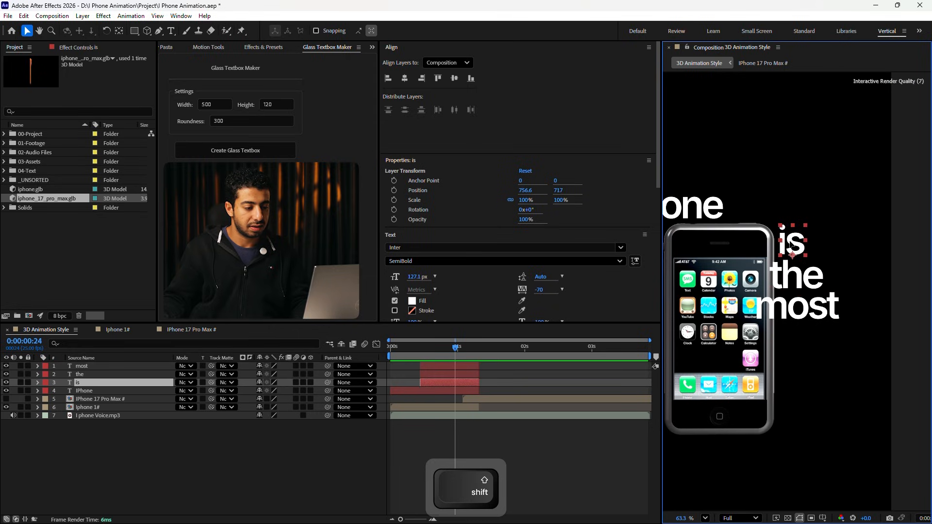
{"action": "left_click_drag", "start_coordinate": [783, 305], "coordinate": [787, 306]}
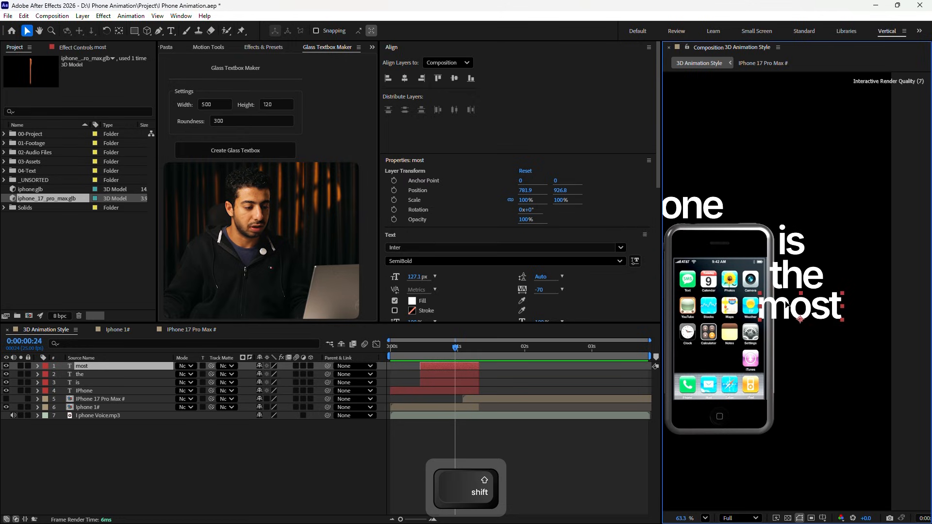
{"action": "left_click", "coordinate": [433, 382], "text": "shift"}
{"action": "left_click_drag", "start_coordinate": [416, 276], "coordinate": [404, 277]}
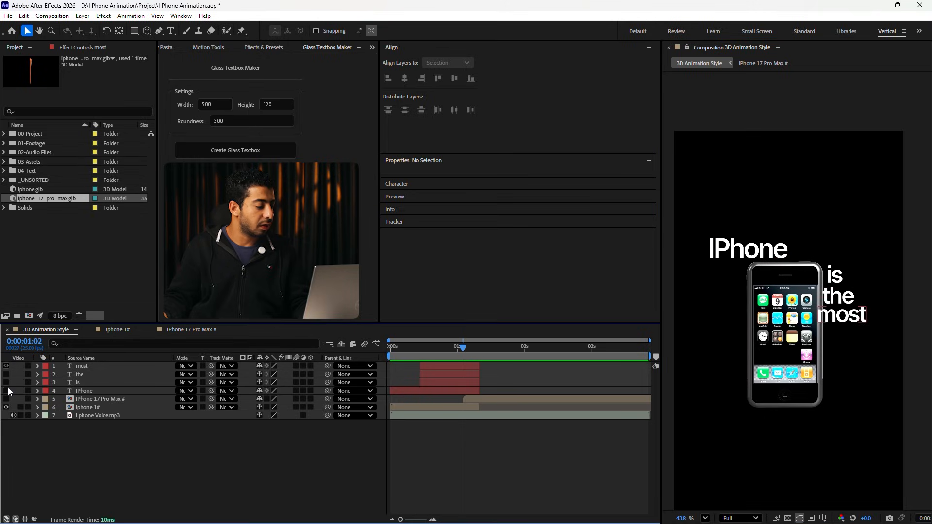
Hide the four text layers and Iphone 1#, and show the IPhone 17 Pro Max # layer to preview it alone
{"action": "left_click_drag", "start_coordinate": [8, 391], "coordinate": [8, 392]}
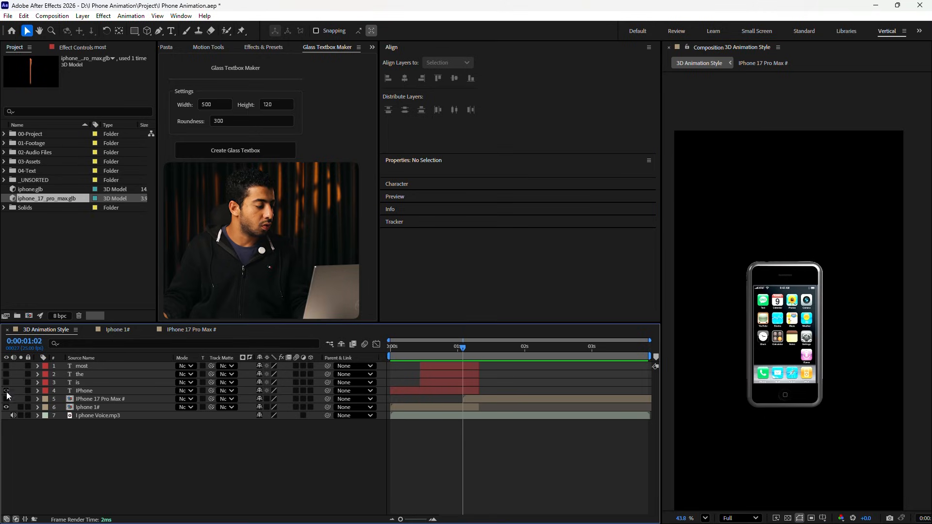
{"action": "left_click", "coordinate": [6, 399]}
{"action": "left_click", "coordinate": [7, 407]}
{"action": "key", "text": "space"}
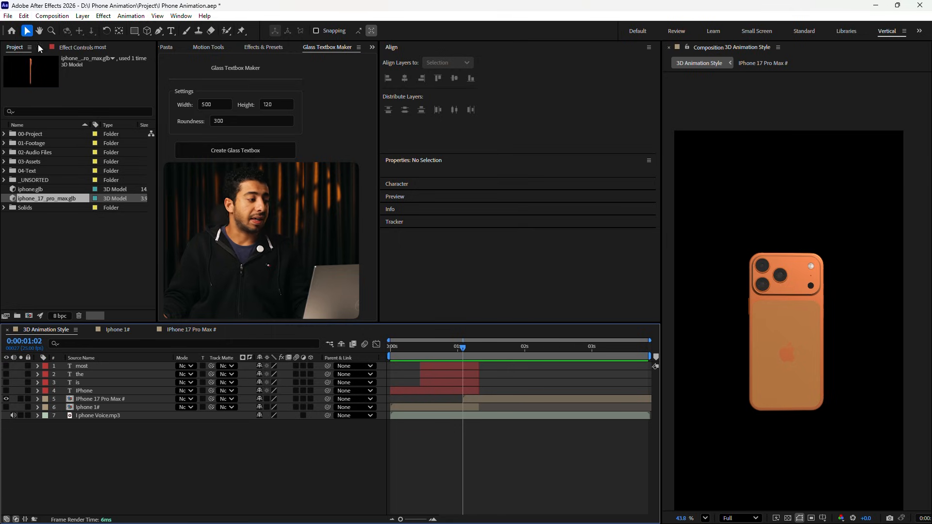
Add a text layer reading Popular over the orange phone with a font size of about 210 px
{"action": "left_click", "coordinate": [173, 32]}
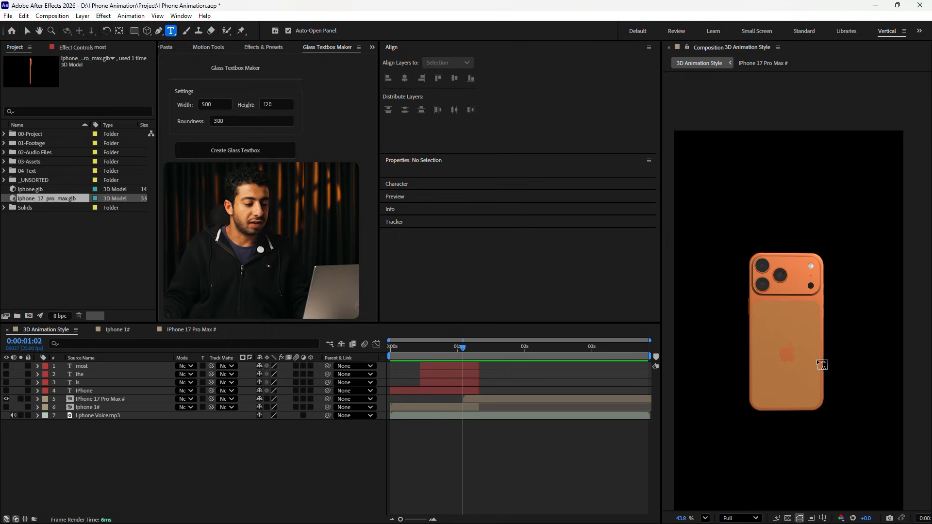
{"action": "left_click", "coordinate": [787, 367]}
{"action": "key", "text": "shift+p"}
{"action": "type", "text": "Popular"}
{"action": "key", "text": "ctrl+a"}
{"action": "left_click_drag", "start_coordinate": [414, 276], "coordinate": [470, 282]}
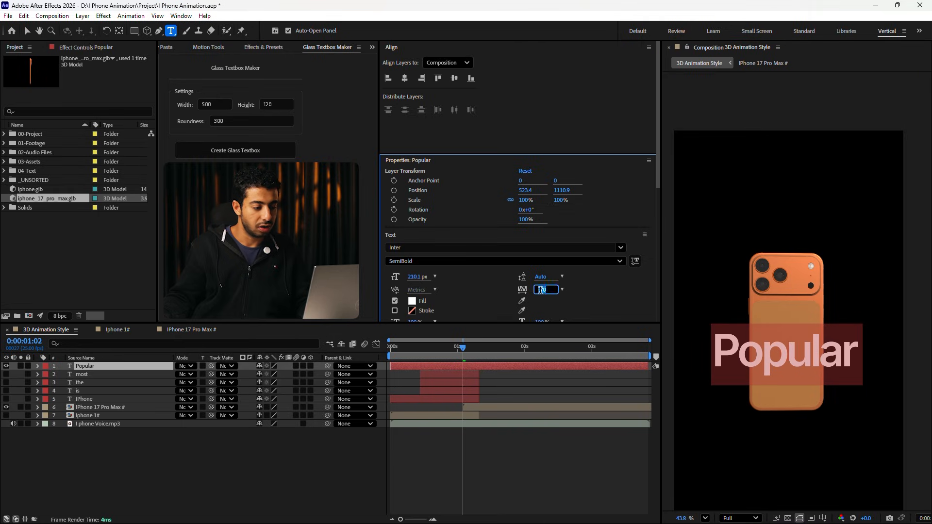
Set the Popular text's tracking to 0, scale it to about 106% and move it down over the phone's lower end
{"action": "type", "text": "0"}
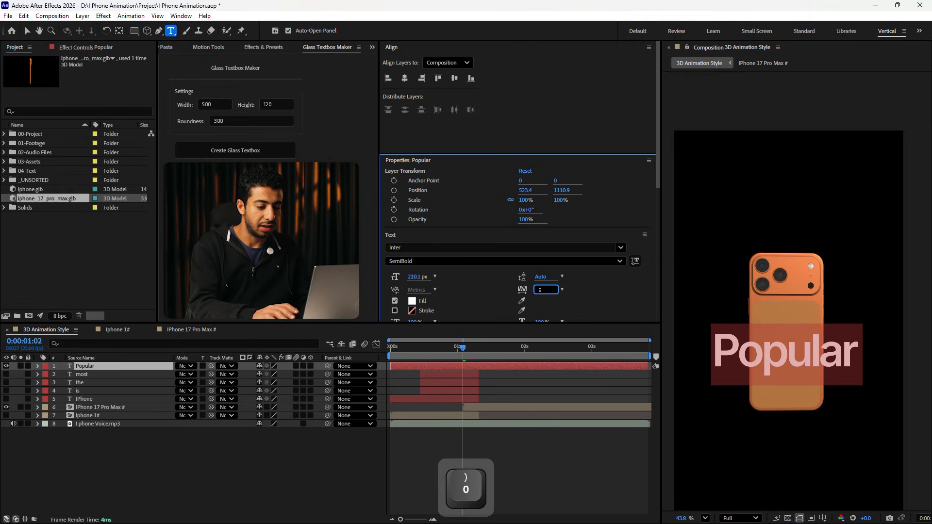
{"action": "key", "text": "Return"}
{"action": "left_click_drag", "start_coordinate": [782, 353], "coordinate": [782, 389]}
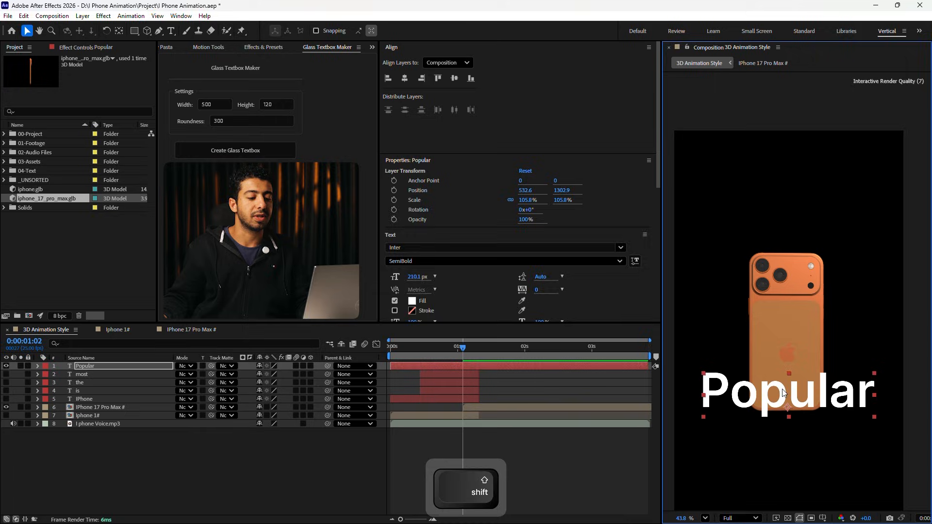
Split the Popular layer at 0:00:01:02 and delete the part before that time
{"action": "left_click", "coordinate": [497, 439]}
{"action": "left_click", "coordinate": [467, 367]}
{"action": "key", "text": "ctrl+shift+d"}
{"action": "left_click", "coordinate": [447, 368]}
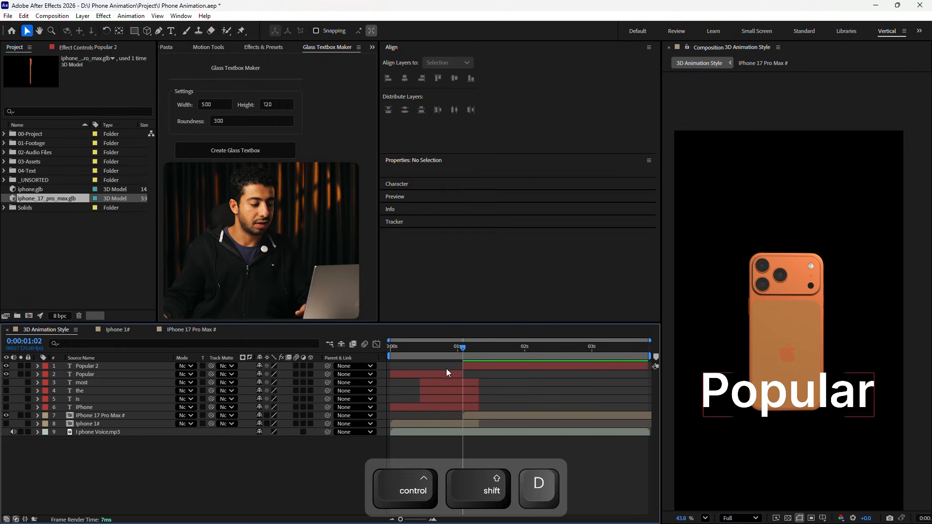
{"action": "key", "text": "Delete"}
Duplicate the Popular text layer and place the copy straight below the original word
{"action": "left_click_drag", "start_coordinate": [520, 352], "coordinate": [672, 350]}
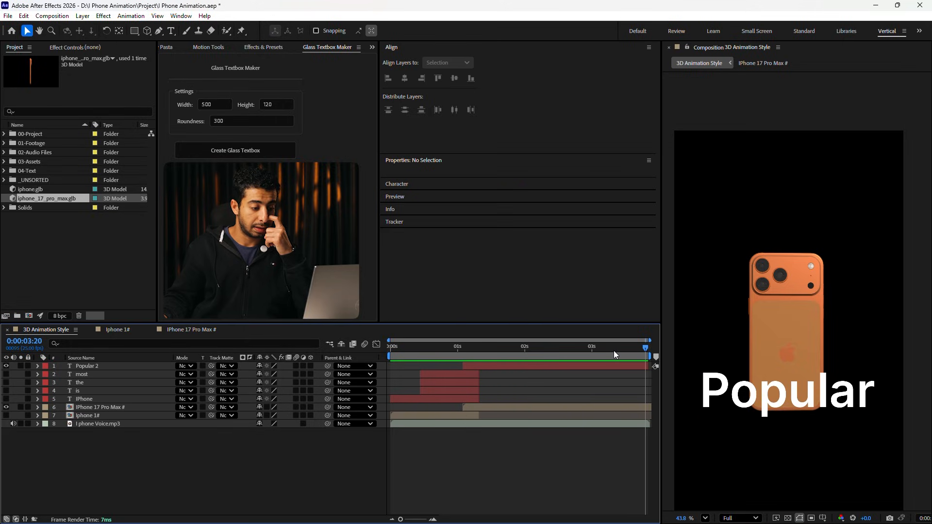
{"action": "left_click", "coordinate": [583, 366]}
{"action": "left_click_drag", "start_coordinate": [531, 352], "coordinate": [554, 353]}
{"action": "key", "text": "ctrl+c"}
{"action": "key", "text": "ctrl+v"}
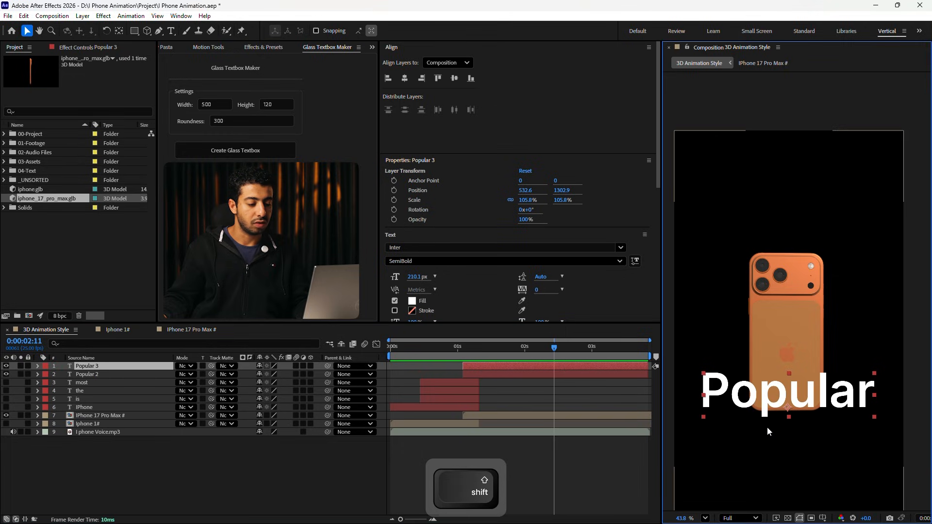
{"action": "left_click_drag", "start_coordinate": [767, 427], "coordinate": [767, 471]}
Change the text of the lower Popular copy to smartphone
{"action": "double_click", "coordinate": [767, 442]}
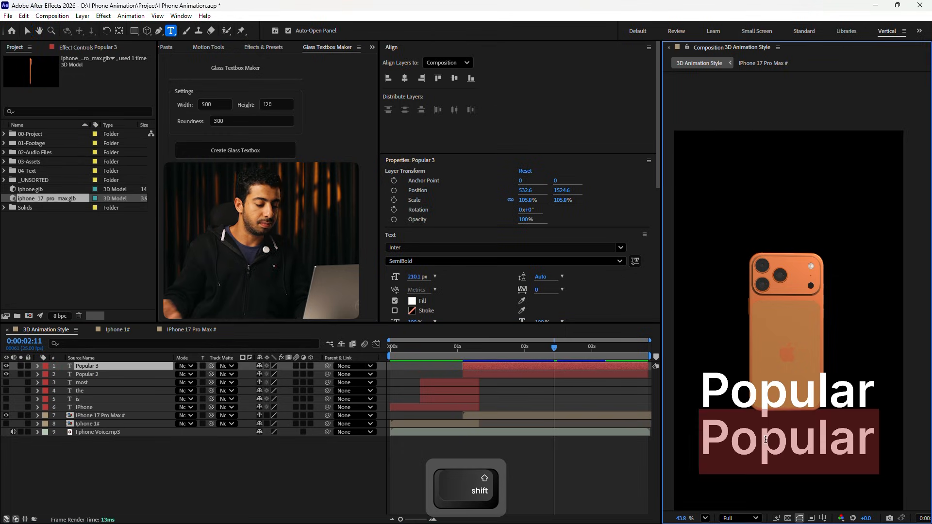
{"action": "type", "text": "som"}
{"action": "key", "text": "BackSpace"}
{"action": "key", "text": "BackSpace"}
{"action": "type", "text": "martphone"}
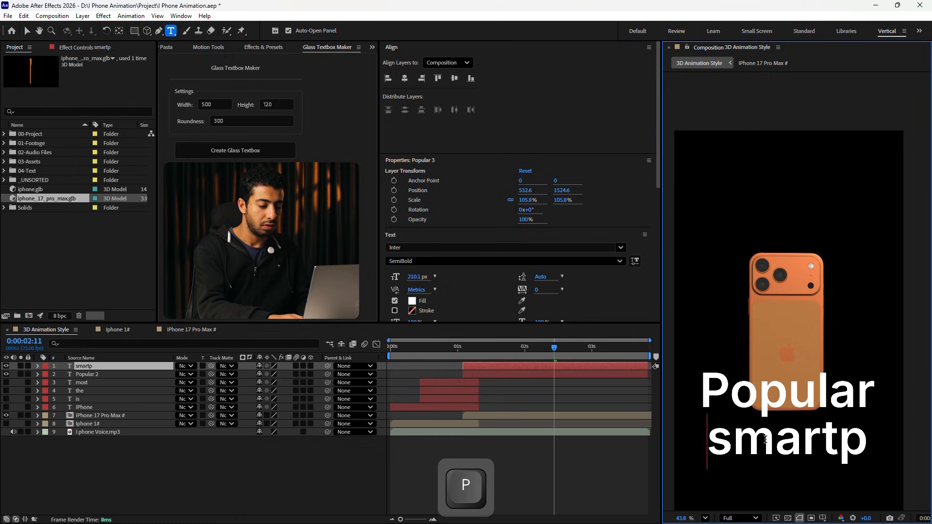
Reduce the font size of the smartphone text to about the width of Popular and nudge it up beneath that word
{"action": "key", "text": "ctrl+a"}
{"action": "left_click_drag", "start_coordinate": [422, 279], "coordinate": [379, 277]}
{"action": "left_click", "coordinate": [27, 30]}
{"action": "key", "text": "shift+Up"}
{"action": "key", "text": "shift+Up"}
{"action": "key", "text": "shift+Up"}
{"action": "key", "text": "shift+Up"}
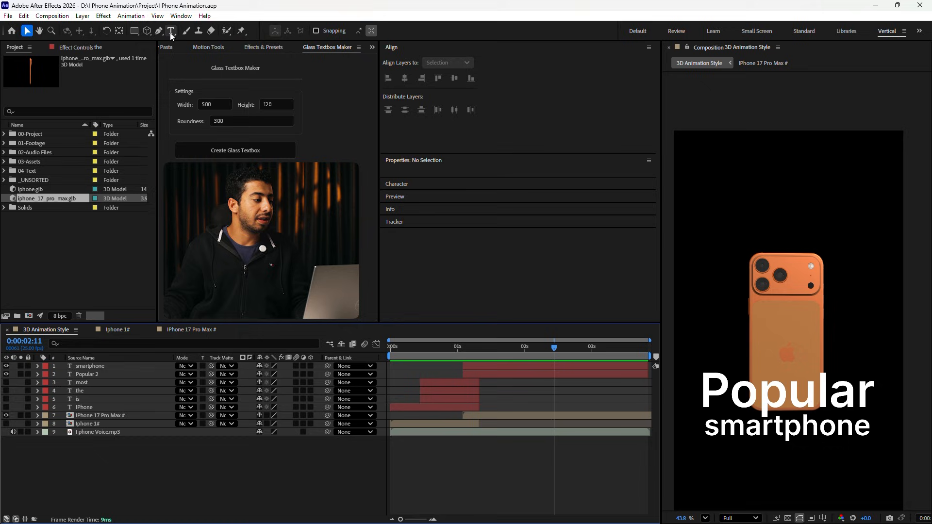
Add a text layer reading in the world above the orange phone
{"action": "left_click", "coordinate": [171, 32]}
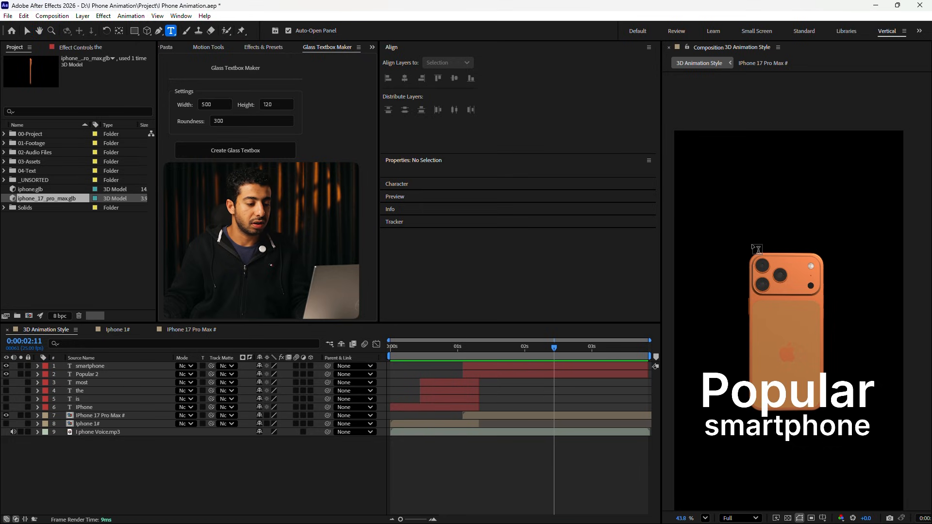
{"action": "left_click", "coordinate": [752, 245]}
{"action": "type", "text": "in the world"}
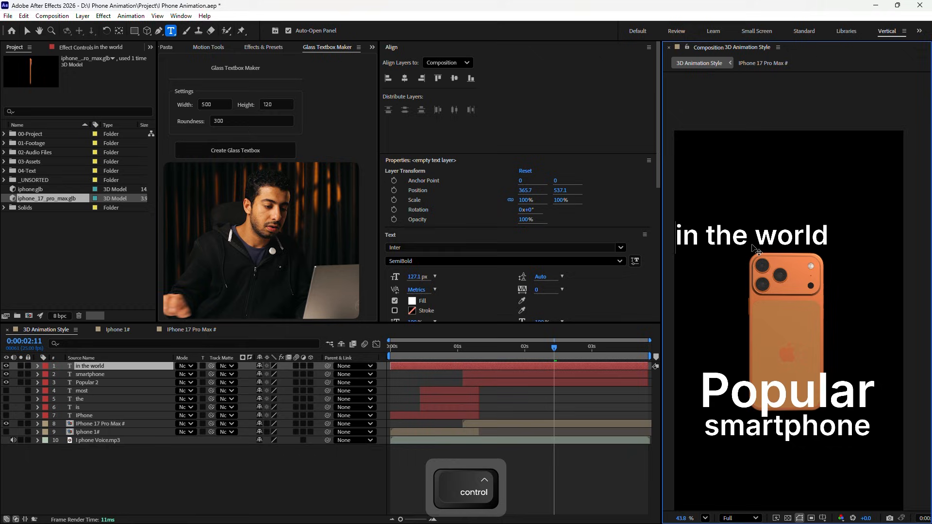
Reduce the in the world text to a font size of about 85 px and set its tracking to -20
{"action": "key", "text": "ctrl+a"}
{"action": "left_click_drag", "start_coordinate": [417, 277], "coordinate": [396, 277]}
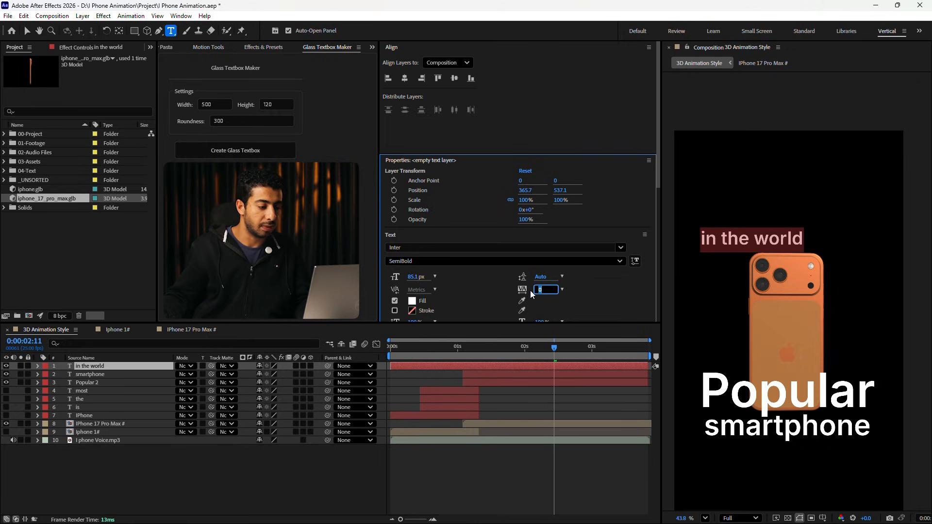
{"action": "type", "text": "-20"}
{"action": "key", "text": "Return"}
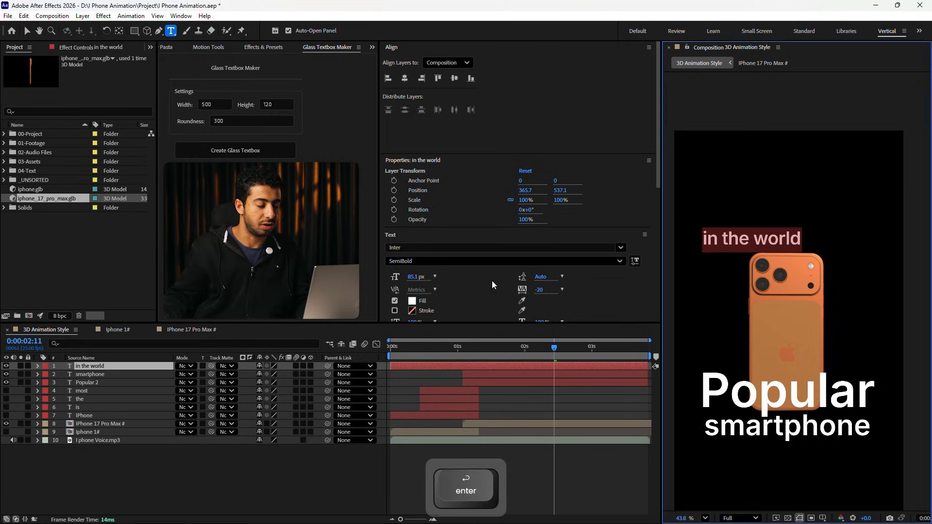
Move the IPhone 17 Pro Max # layer directly beneath the Popular 2 text layer, and check each phone's layer group by selecting it
{"action": "left_click", "coordinate": [112, 425]}
{"action": "left_click_drag", "start_coordinate": [117, 424], "coordinate": [117, 388]}
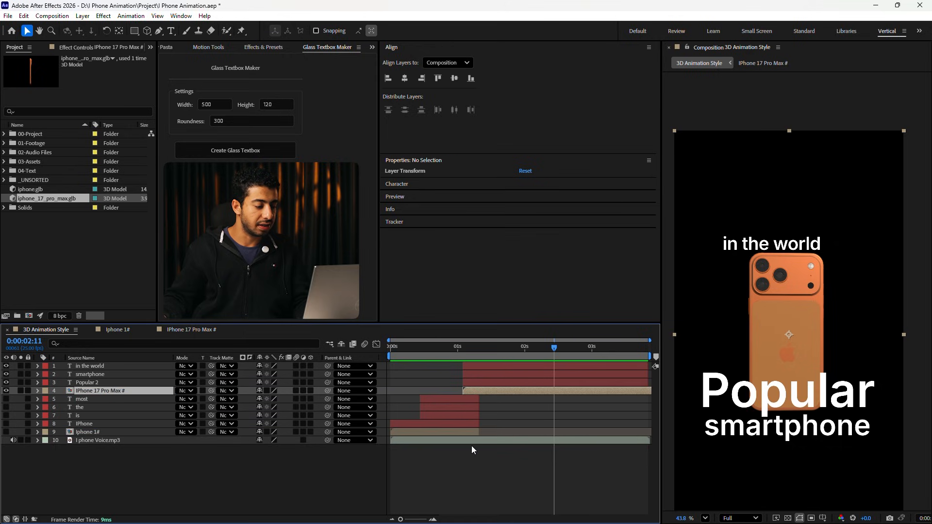
{"action": "left_click", "coordinate": [459, 399]}
{"action": "left_click", "coordinate": [458, 430], "text": "shift"}
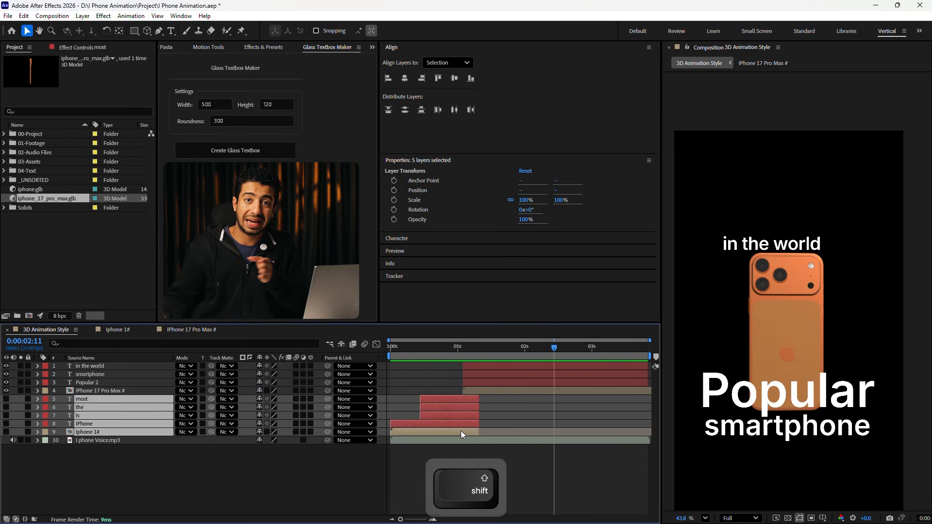
{"action": "left_click", "coordinate": [484, 391]}
{"action": "left_click", "coordinate": [483, 369], "text": "shift"}
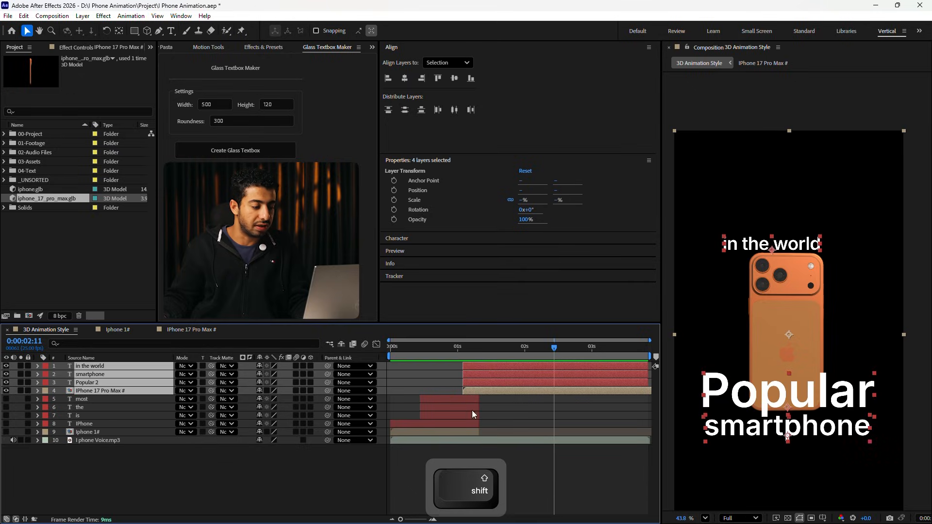
Make the first phone's layer and its IPhone, is, the and most text layers visible again, and preview the animation from the start
{"action": "left_click", "coordinate": [456, 385]}
{"action": "key", "text": "Home"}
{"action": "left_click_drag", "start_coordinate": [5, 399], "coordinate": [8, 429]}
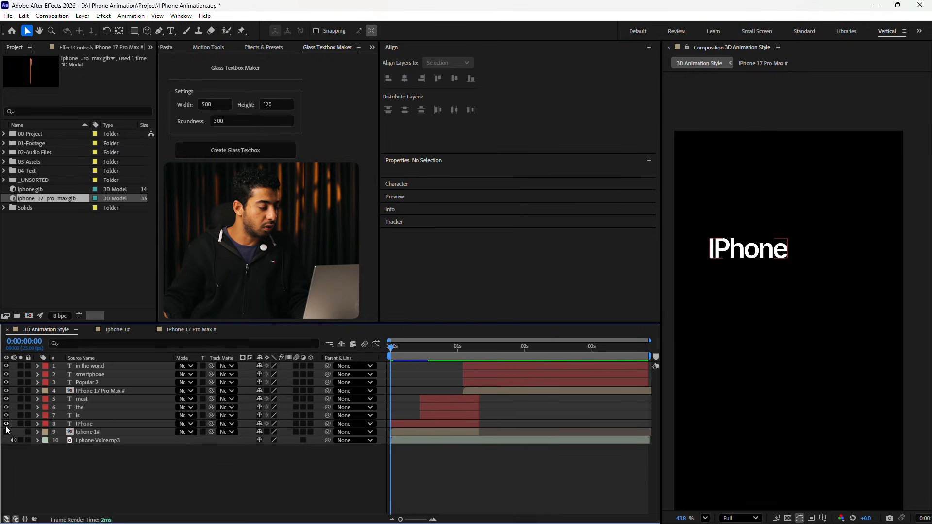
{"action": "key", "text": "space"}
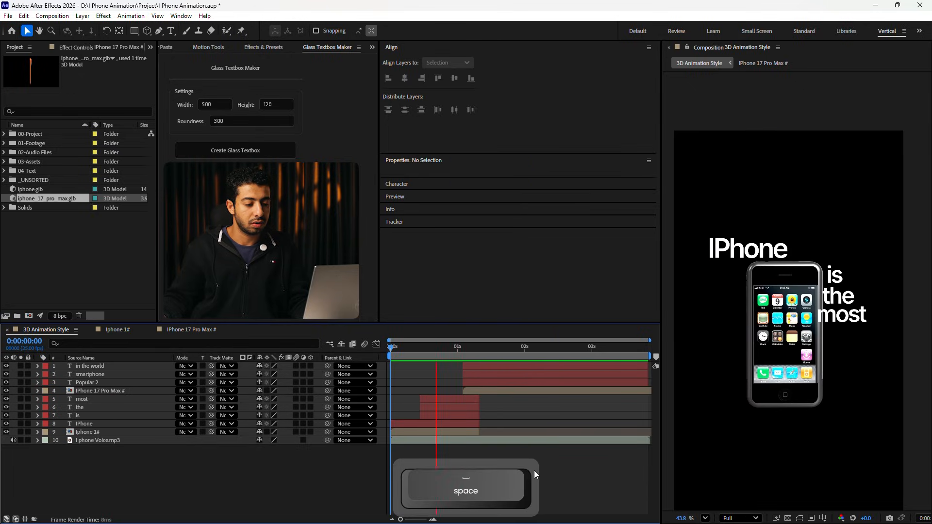
{"action": "key", "text": "space"}
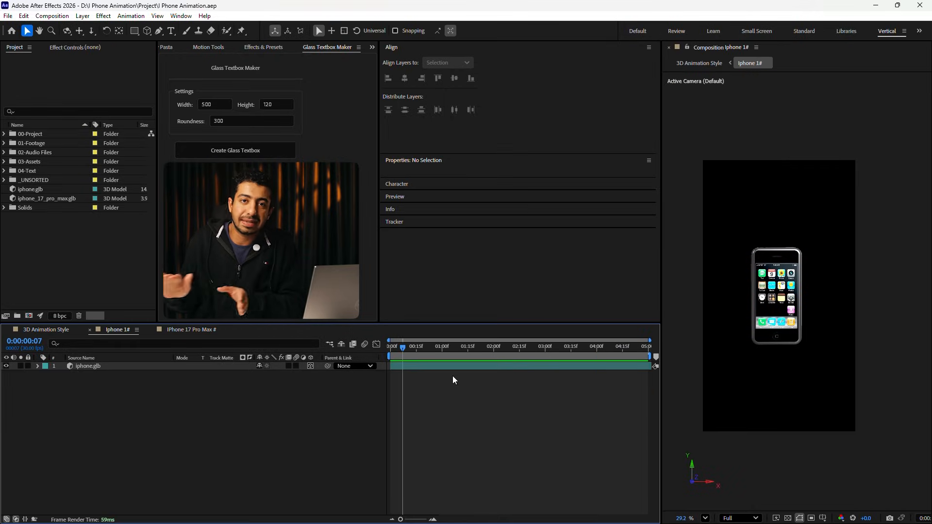
Enlarge the Iphone 1# composition view, choose Advanced 3D as its renderer, and restore the normal layout
{"action": "left_click", "coordinate": [726, 339]}
{"action": "key", "text": "shift+/"}
{"action": "key", "text": "grave"}
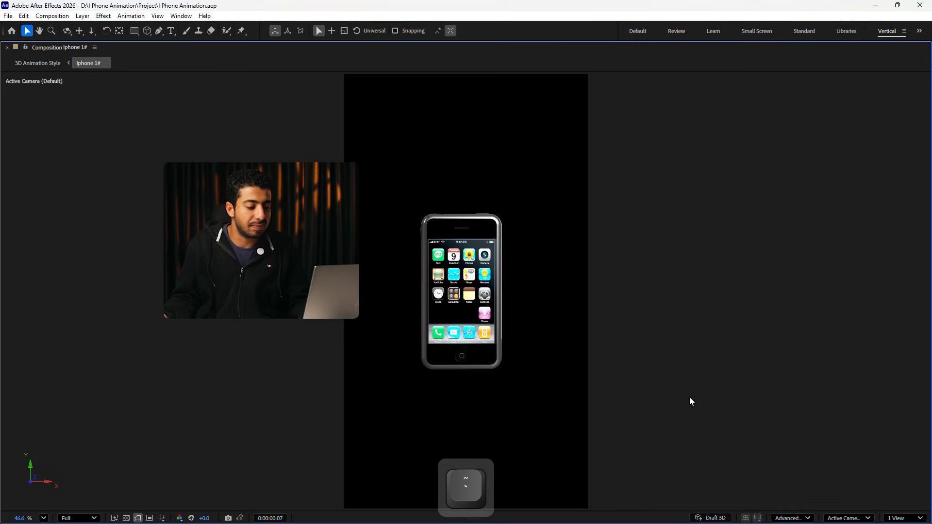
{"action": "left_click", "coordinate": [797, 518]}
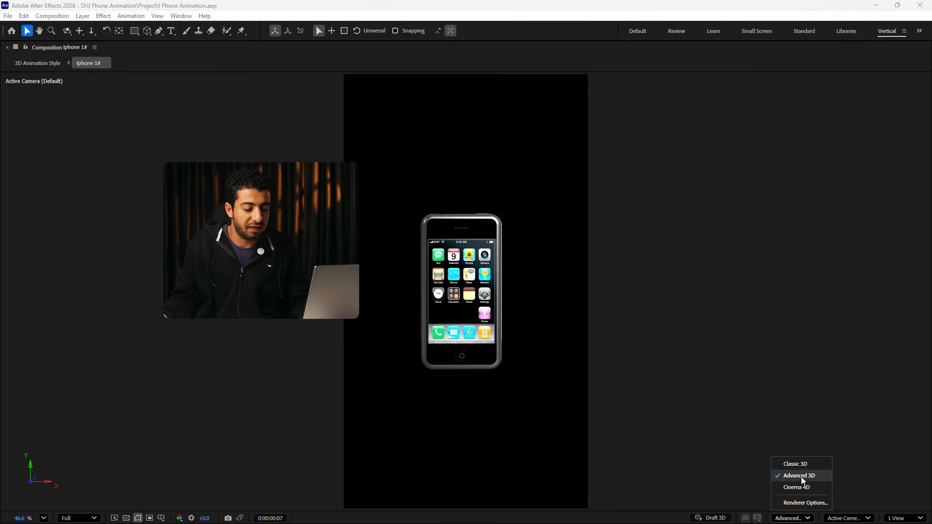
{"action": "left_click", "coordinate": [811, 476]}
{"action": "key", "text": "grave"}
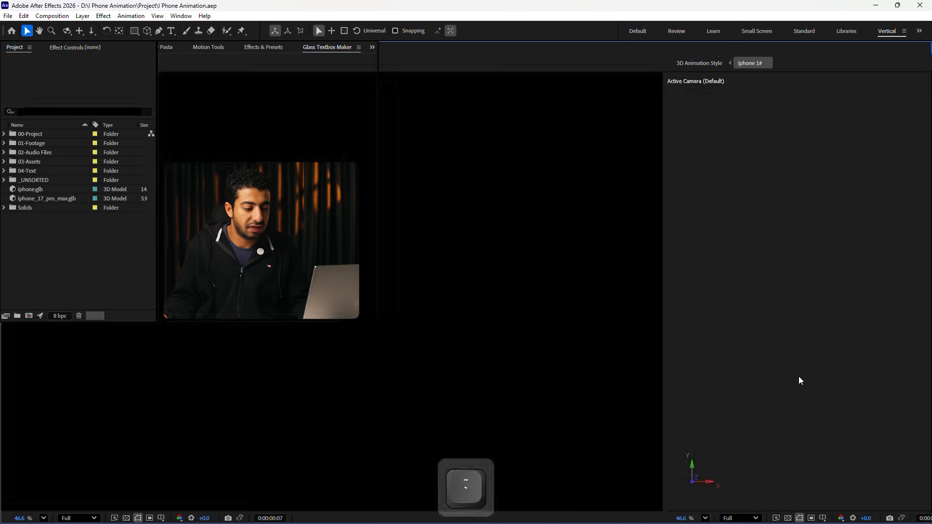
Add an Orientation keyframe to the iphone.glb layer at the start and shift it to 0:00:01:24
{"action": "left_click", "coordinate": [406, 363]}
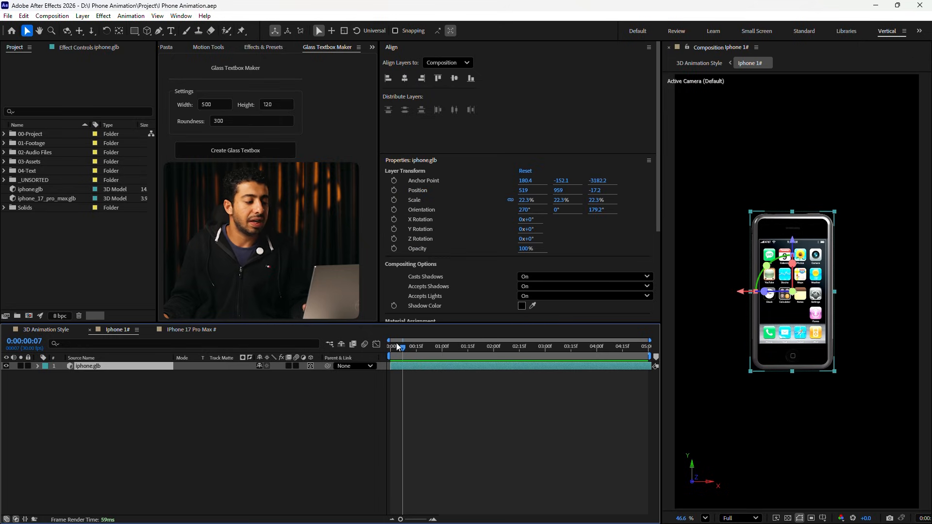
{"action": "left_click_drag", "start_coordinate": [398, 345], "coordinate": [385, 346]}
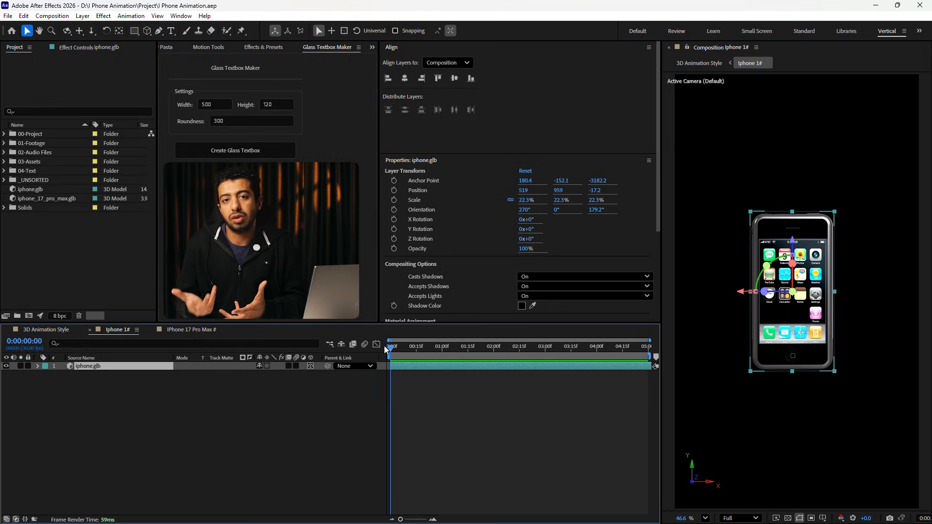
{"action": "key", "text": "r"}
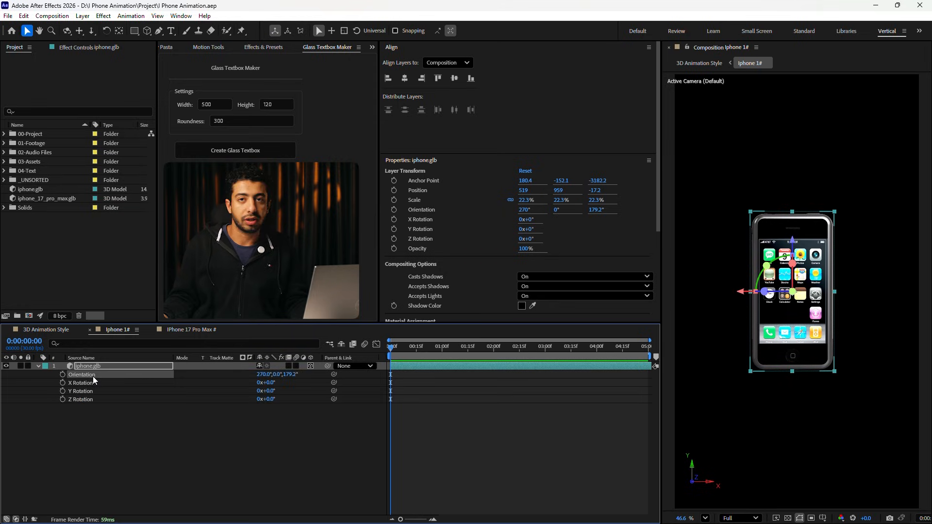
{"action": "left_click", "coordinate": [63, 375]}
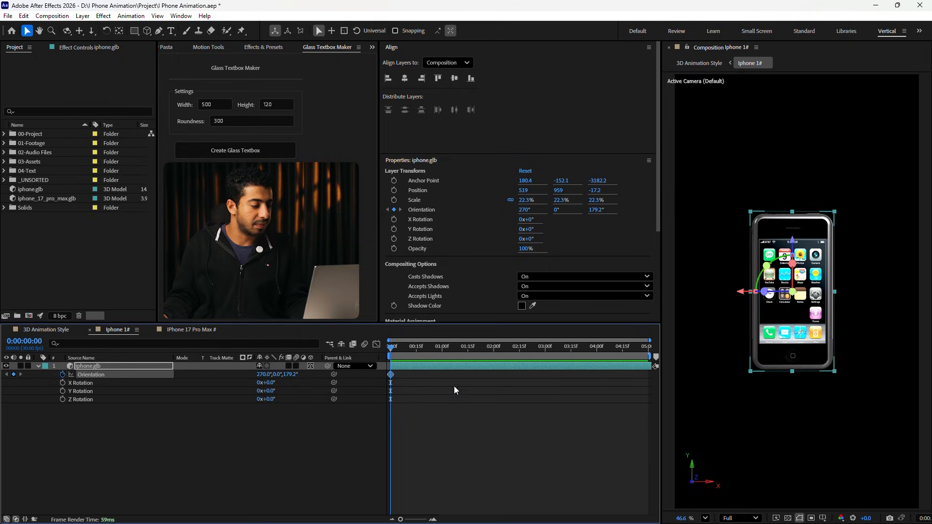
{"action": "left_click_drag", "start_coordinate": [390, 375], "coordinate": [484, 375]}
{"action": "left_click", "coordinate": [307, 386]}
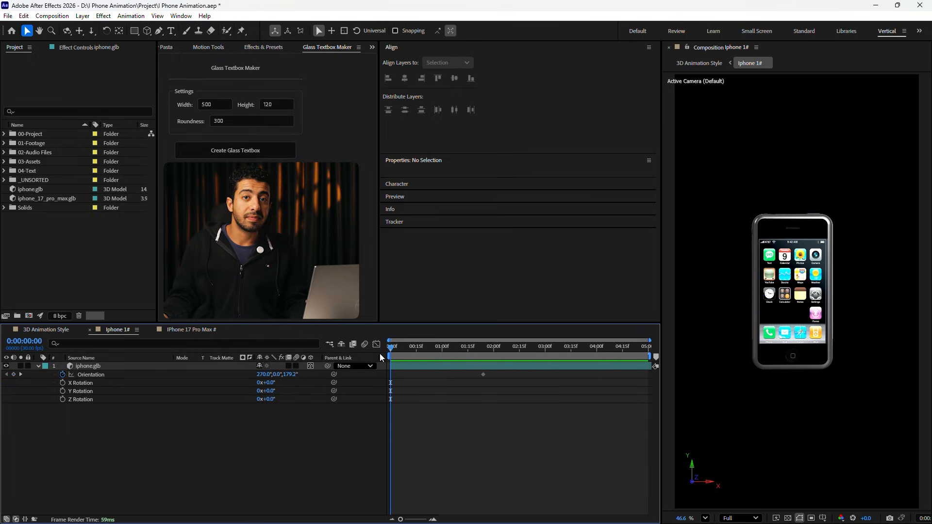
Set iphone.glb's Orientation to 245°, 34°, 99.2° at the start and 259°, 10°, 156.2° at 0:00:01:24, and preview the rotation
{"action": "mouse_move", "coordinate": [290, 375]}
{"action": "left_mouse_down"}
{"action": "mouse_move", "coordinate": [269, 375]}
{"action": "mouse_move", "coordinate": [291, 375]}
{"action": "mouse_move", "coordinate": [277, 374]}
{"action": "left_mouse_up"}
{"action": "left_click_drag", "start_coordinate": [422, 351], "coordinate": [483, 357]}
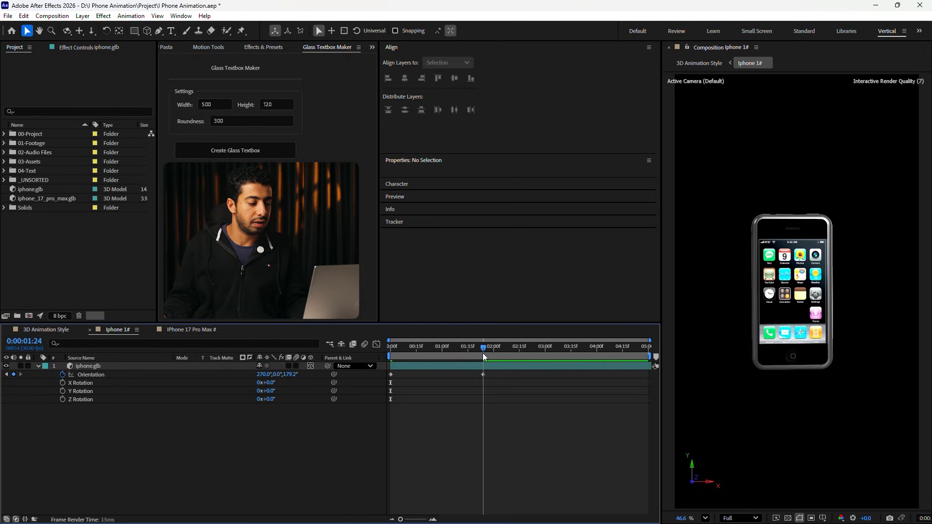
{"action": "mouse_move", "coordinate": [280, 377]}
{"action": "left_mouse_down"}
{"action": "mouse_move", "coordinate": [258, 374]}
{"action": "mouse_move", "coordinate": [284, 374]}
{"action": "left_mouse_up"}
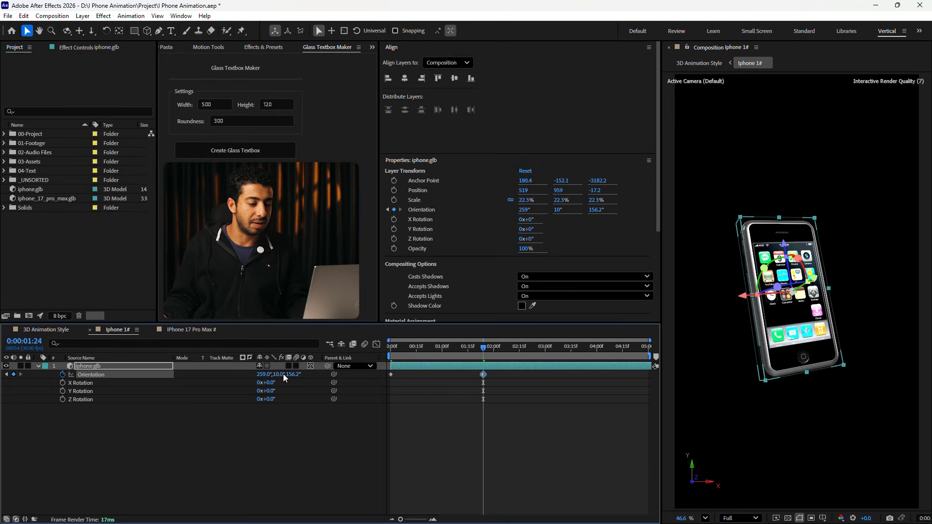
{"action": "left_click", "coordinate": [456, 432]}
{"action": "key", "text": "Home"}
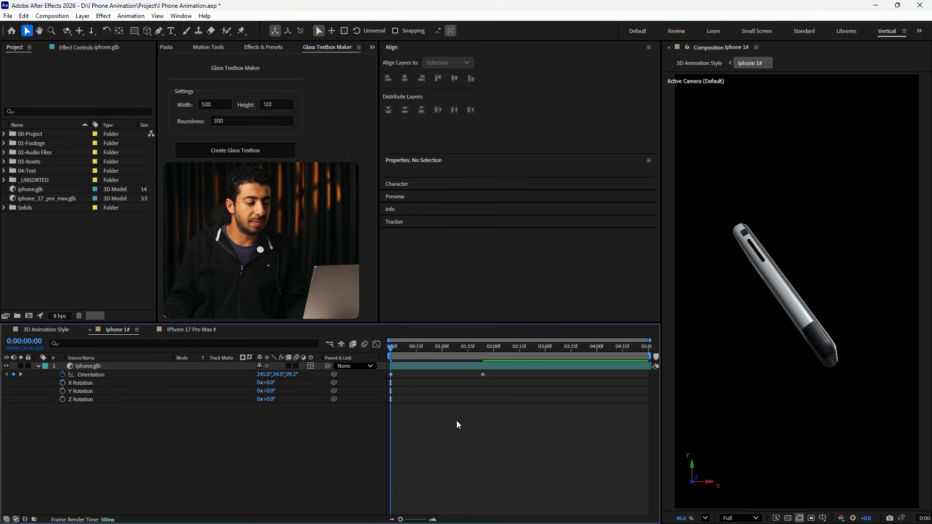
{"action": "key", "text": "space"}
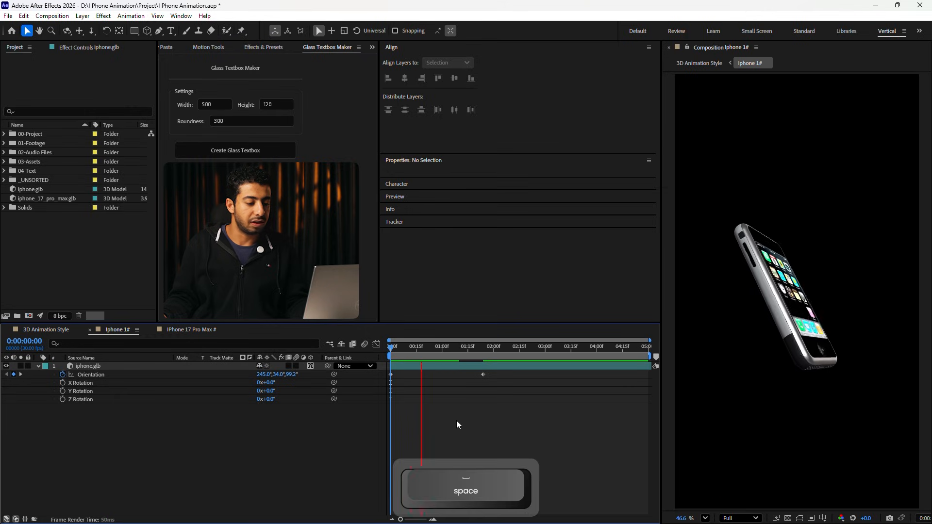
{"action": "key", "text": "space"}
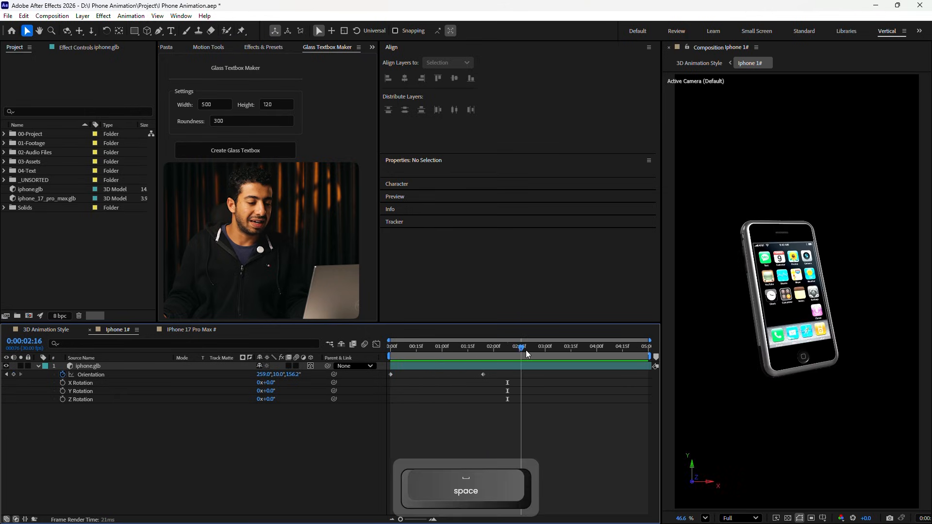
Add a third Orientation keyframe with a slight further turn to iphone.glb and place it at the end of the composition
{"action": "key", "text": "ctrl+z"}
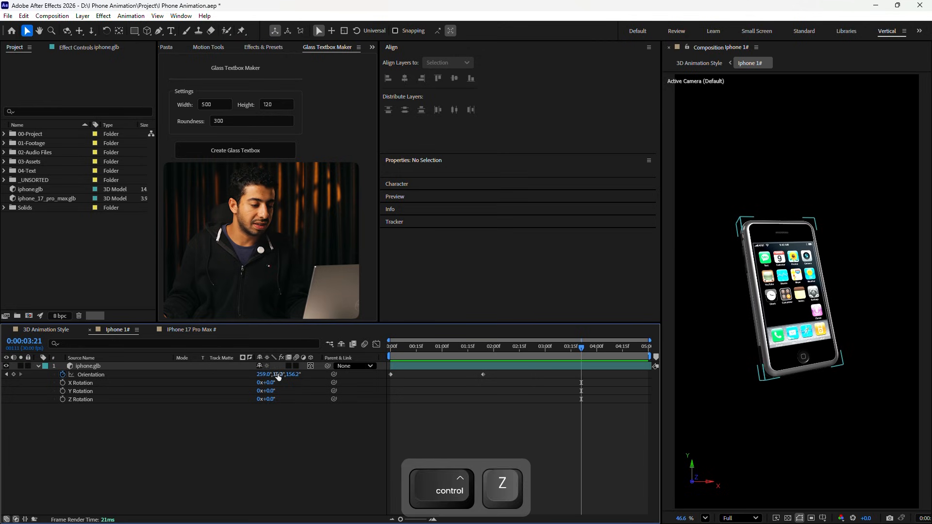
{"action": "left_click_drag", "start_coordinate": [278, 374], "coordinate": [650, 375]}
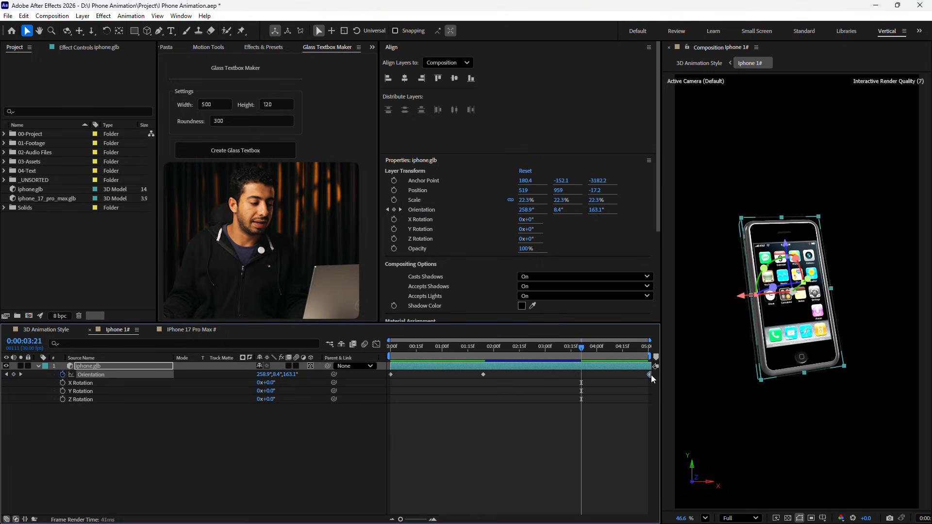
{"action": "left_click_drag", "start_coordinate": [505, 350], "coordinate": [617, 360]}
{"action": "key", "text": "Home"}
Apply Easy Ease to the first two Orientation keyframes and shape the speed graph to start fast, slow into the second, and stay constant after it
{"action": "left_click_drag", "start_coordinate": [495, 371], "coordinate": [379, 404]}
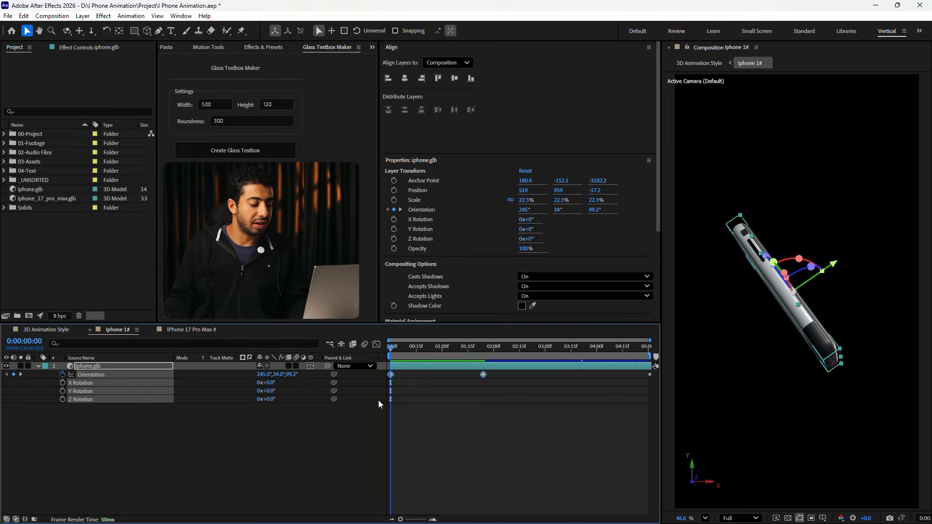
{"action": "key", "text": "F9"}
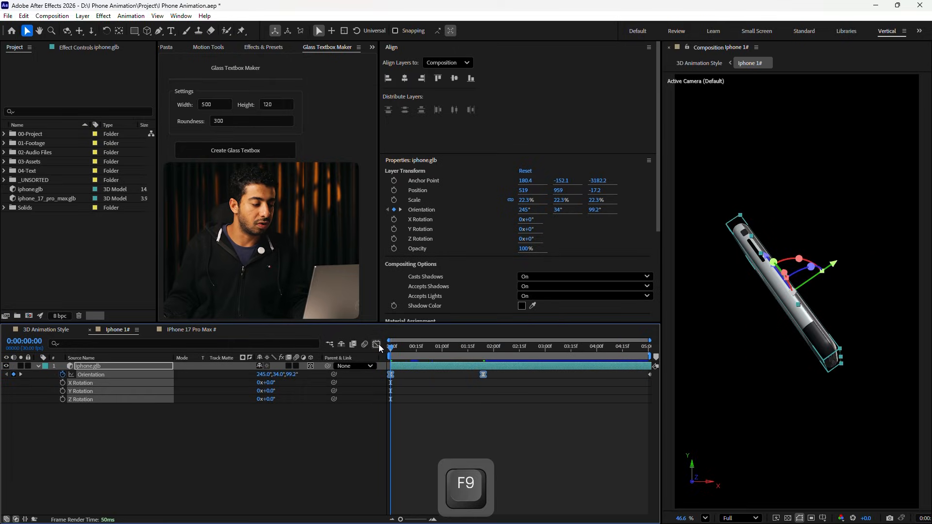
{"action": "left_click", "coordinate": [376, 345]}
{"action": "left_click_drag", "start_coordinate": [466, 492], "coordinate": [374, 491]}
{"action": "left_click_drag", "start_coordinate": [471, 477], "coordinate": [496, 500]}
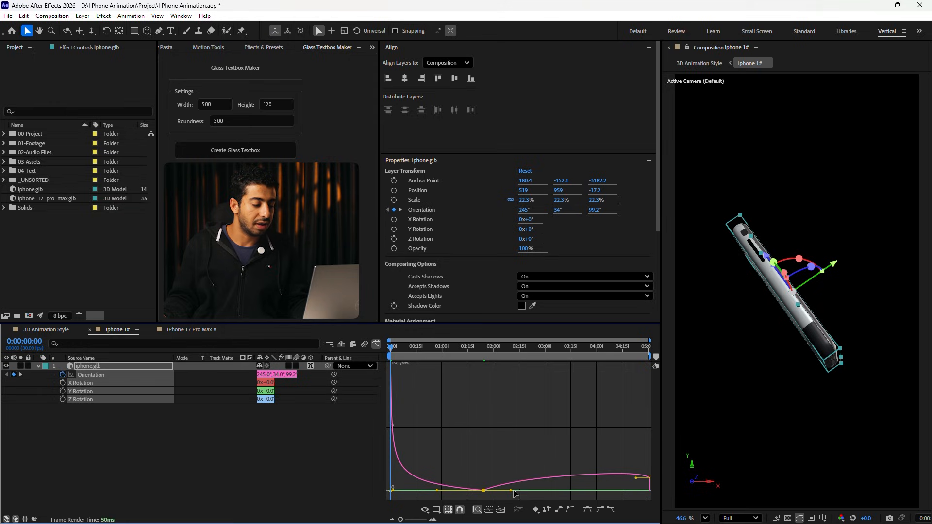
{"action": "left_click_drag", "start_coordinate": [473, 488], "coordinate": [474, 489]}
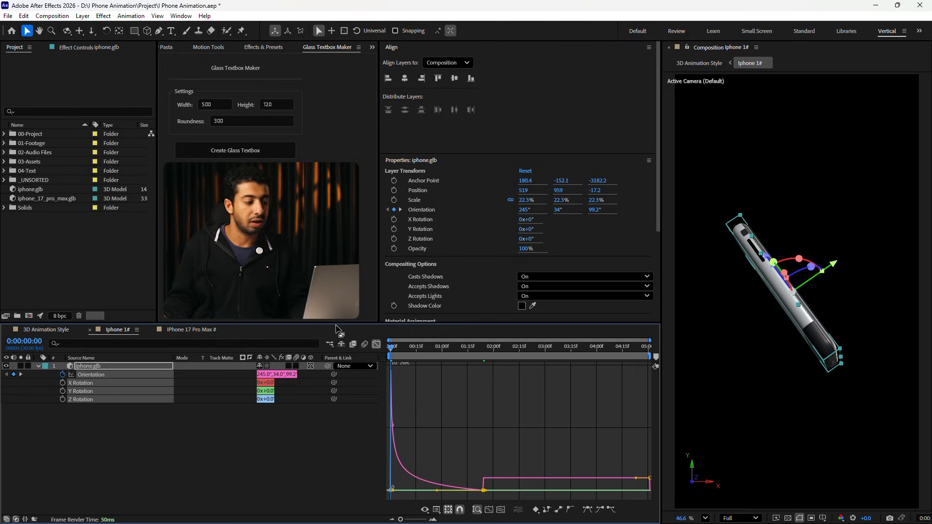
{"action": "left_click", "coordinate": [376, 344]}
Preview the eased rotation of the first phone and save the project
{"action": "key", "text": "space"}
{"action": "left_click", "coordinate": [505, 455]}
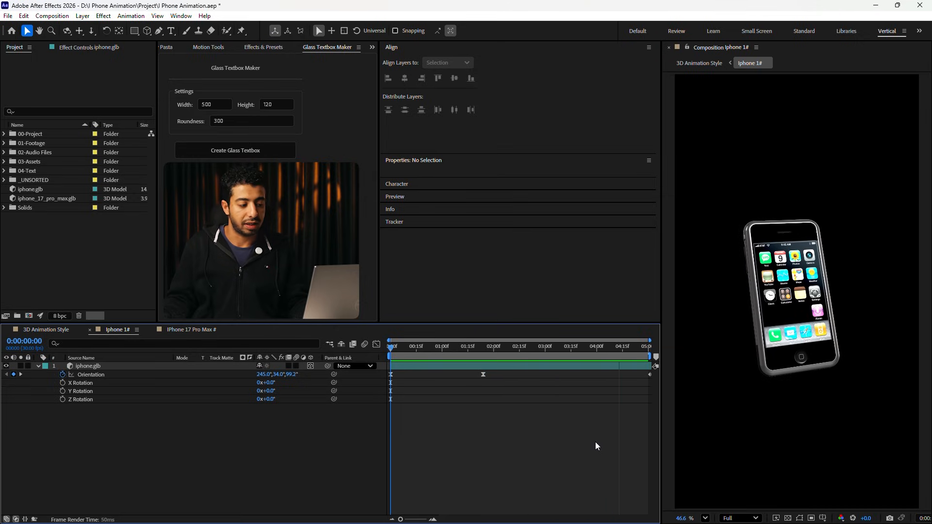
{"action": "key", "text": "space"}
{"action": "key", "text": "ctrl+s"}
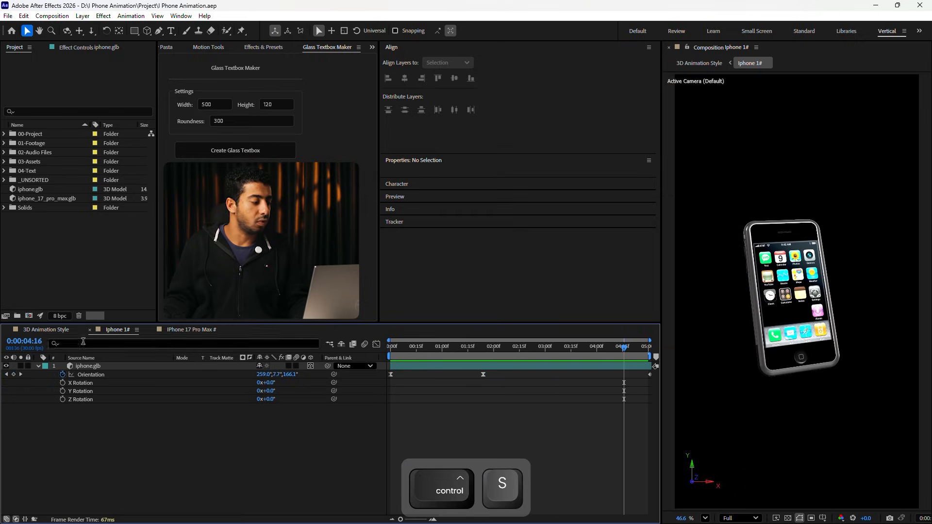
In the IPhone 17 Pro Max # composition, keyframe the phone's Orientation at the start and shift that keyframe to just under two seconds
{"action": "left_click", "coordinate": [201, 331]}
{"action": "key", "text": "Home"}
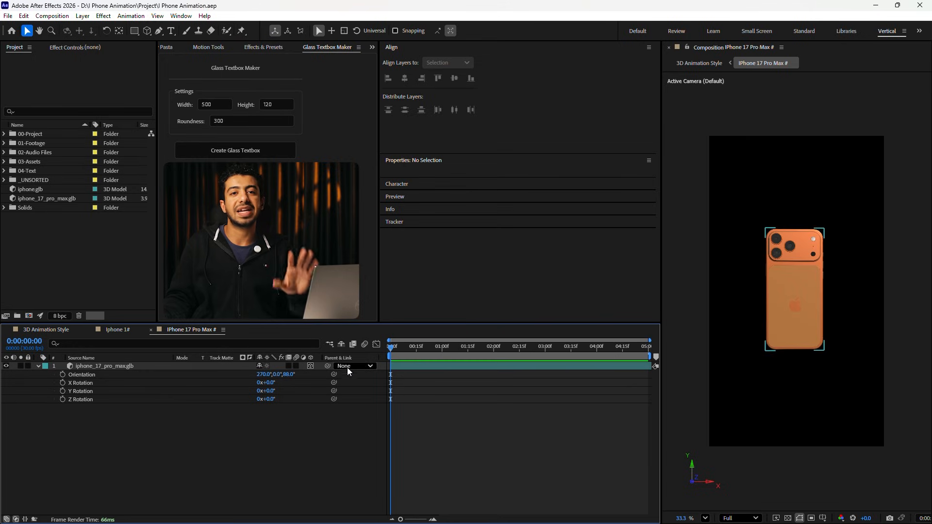
{"action": "left_click", "coordinate": [407, 368]}
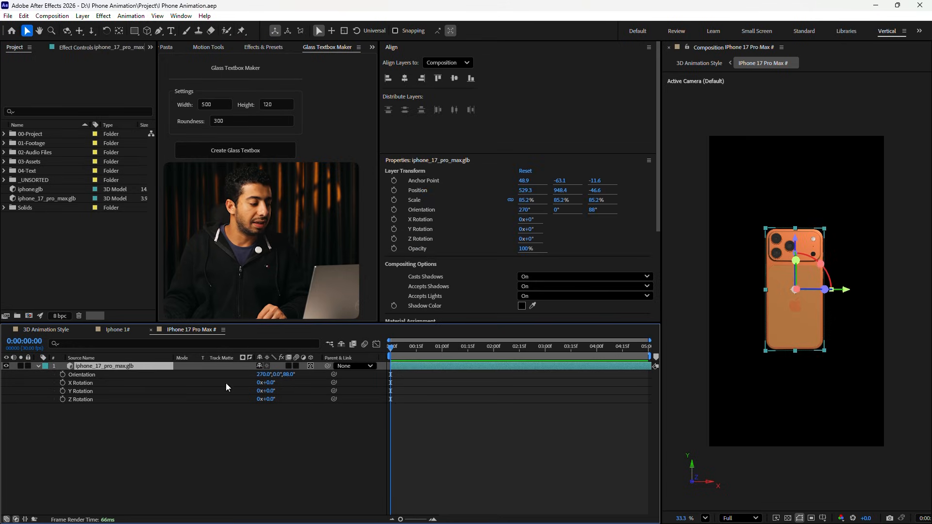
{"action": "left_click", "coordinate": [63, 375]}
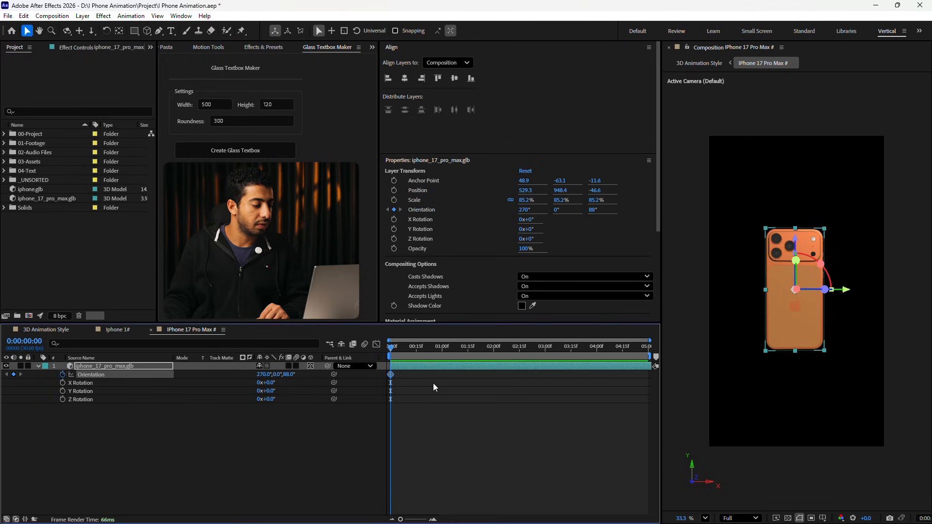
{"action": "key", "text": "ctrl+z"}
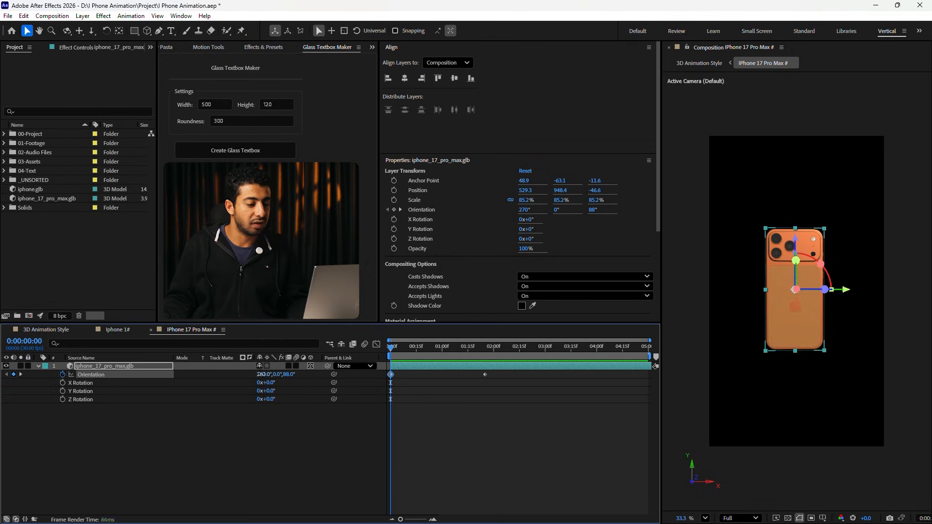
Set the orange phone's starting Orientation to 225°, 24°, 169° and check its pose at 0:00:01:24
{"action": "key", "text": "ctrl+z"}
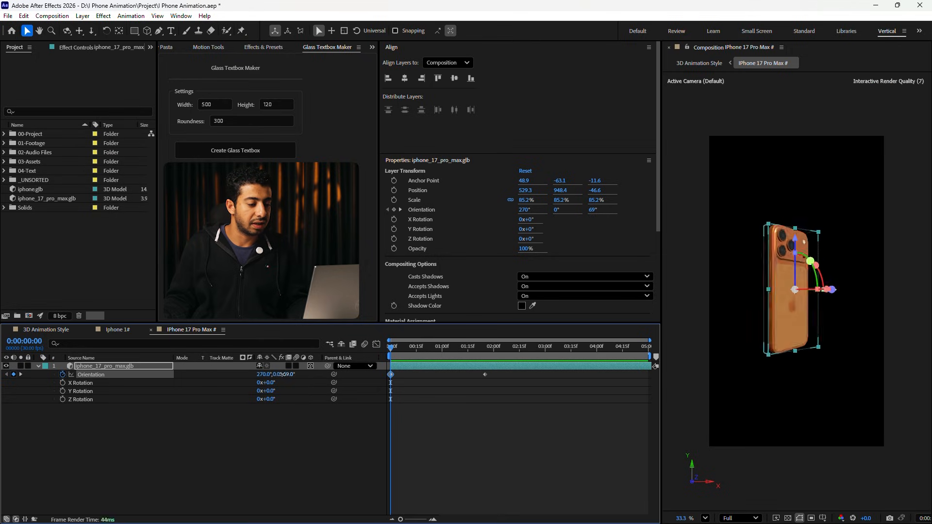
{"action": "left_click_drag", "start_coordinate": [315, 374], "coordinate": [248, 374]}
{"action": "left_click", "coordinate": [483, 347]}
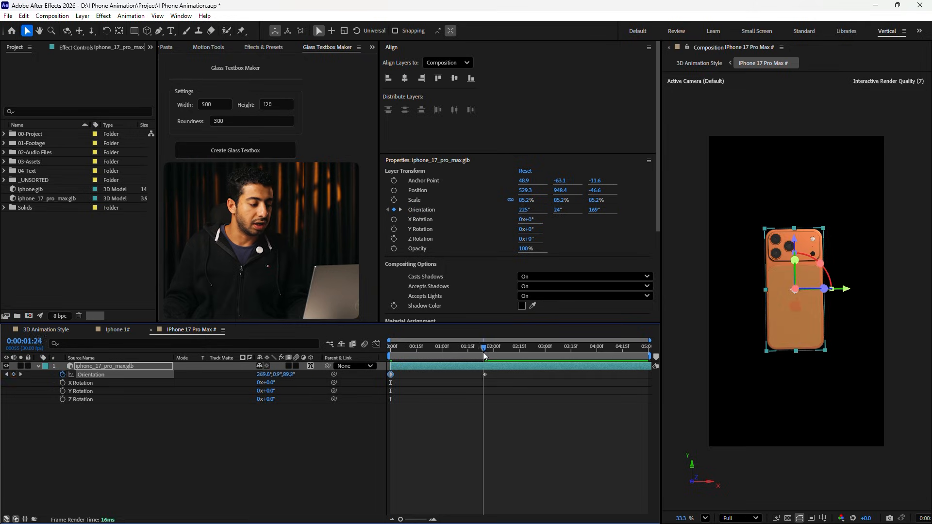
Set the orange phone's Orientation to 248°, 13°, 66° at 0:00:01:25 and add a slightly rotated Orientation keyframe at the composition's end
{"action": "mouse_move", "coordinate": [273, 374]}
{"action": "left_mouse_down"}
{"action": "mouse_move", "coordinate": [284, 376]}
{"action": "mouse_move", "coordinate": [255, 374]}
{"action": "mouse_move", "coordinate": [280, 378]}
{"action": "left_mouse_up"}
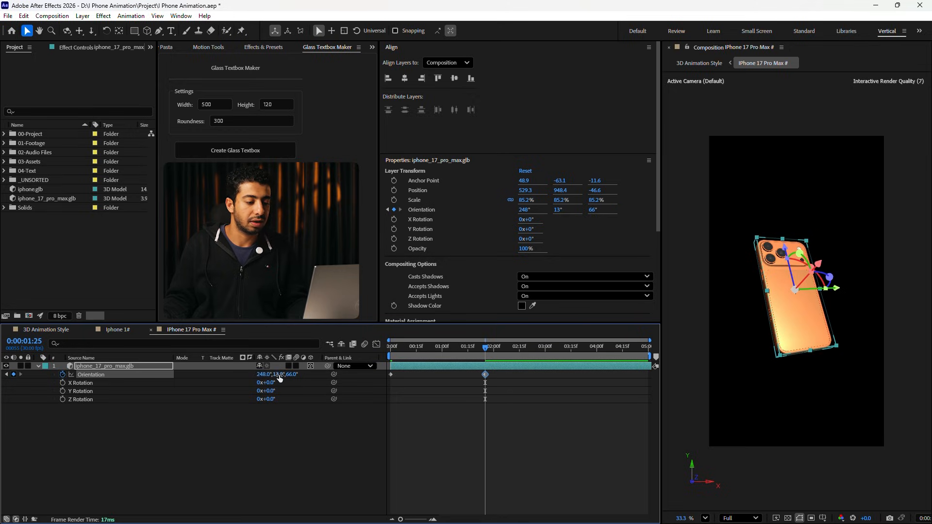
{"action": "key", "text": "F2"}
{"action": "left_click_drag", "start_coordinate": [485, 351], "coordinate": [648, 354]}
{"action": "key", "text": "ctrl+z"}
{"action": "left_click_drag", "start_coordinate": [279, 375], "coordinate": [286, 375]}
Apply Easy Ease to the first two Orientation keyframes of the orange phone
{"action": "key", "text": "Home"}
{"action": "left_click_drag", "start_coordinate": [520, 376], "coordinate": [351, 436]}
{"action": "key", "text": "F9"}
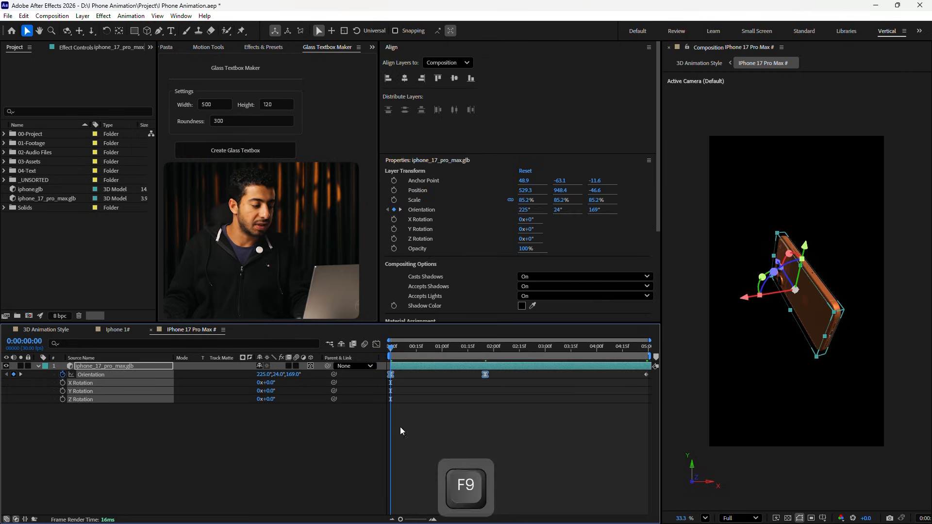
Shape the Orientation speed graph to start fast, slow into the second keyframe and stay constant after it, and preview the rotation
{"action": "left_click", "coordinate": [376, 345]}
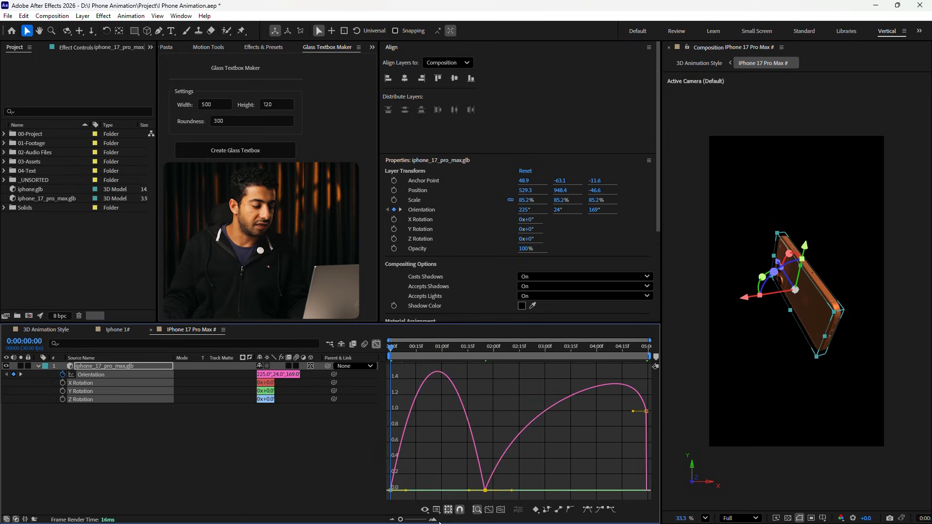
{"action": "left_click_drag", "start_coordinate": [464, 494], "coordinate": [383, 495]}
{"action": "left_click_drag", "start_coordinate": [511, 494], "coordinate": [484, 493]}
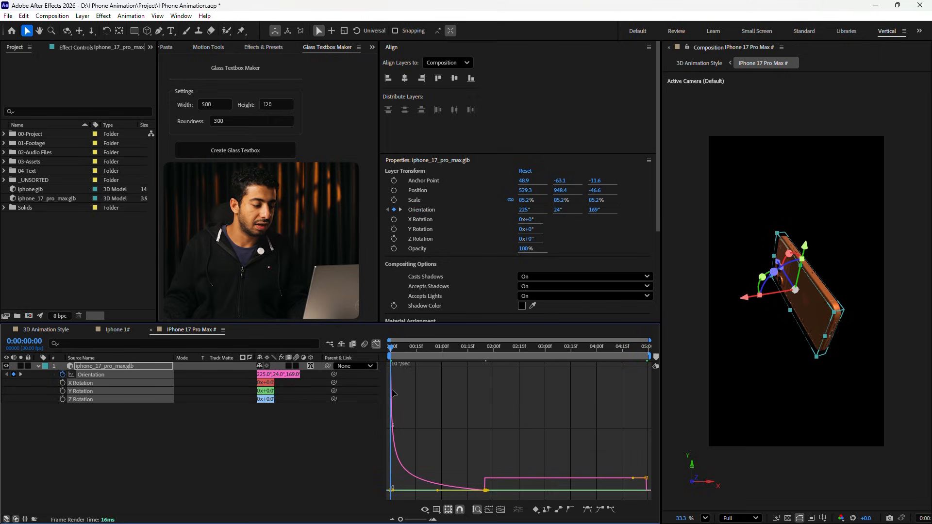
{"action": "left_click", "coordinate": [376, 344]}
{"action": "left_click", "coordinate": [472, 423]}
{"action": "key", "text": "space"}
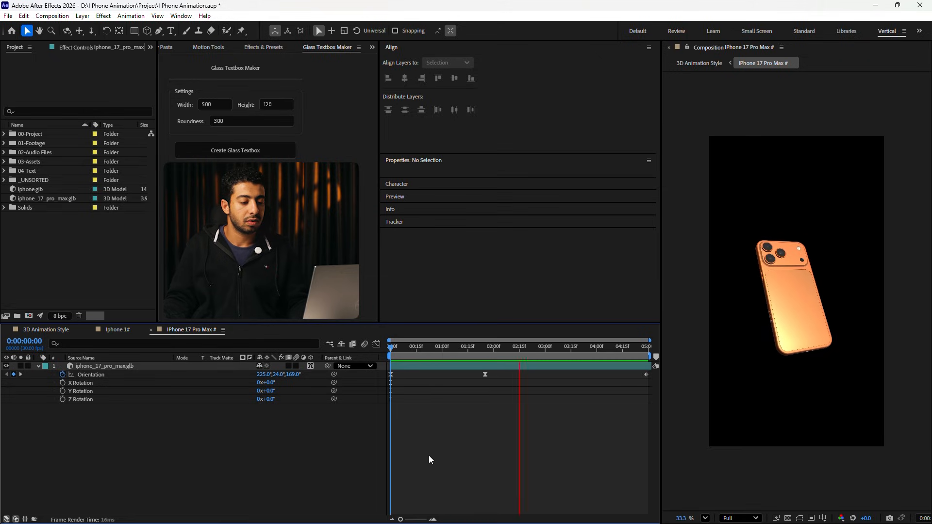
{"action": "key", "text": "space"}
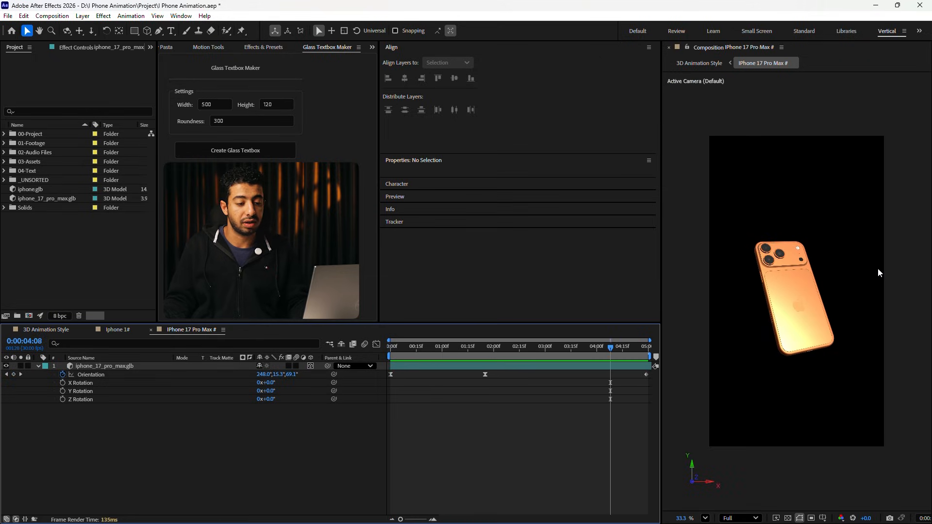
Check that the IPhone 17 Pro Max # composition uses the Advanced 3D renderer
{"action": "key", "text": "grave"}
{"action": "left_click", "coordinate": [798, 518]}
{"action": "left_click", "coordinate": [806, 478]}
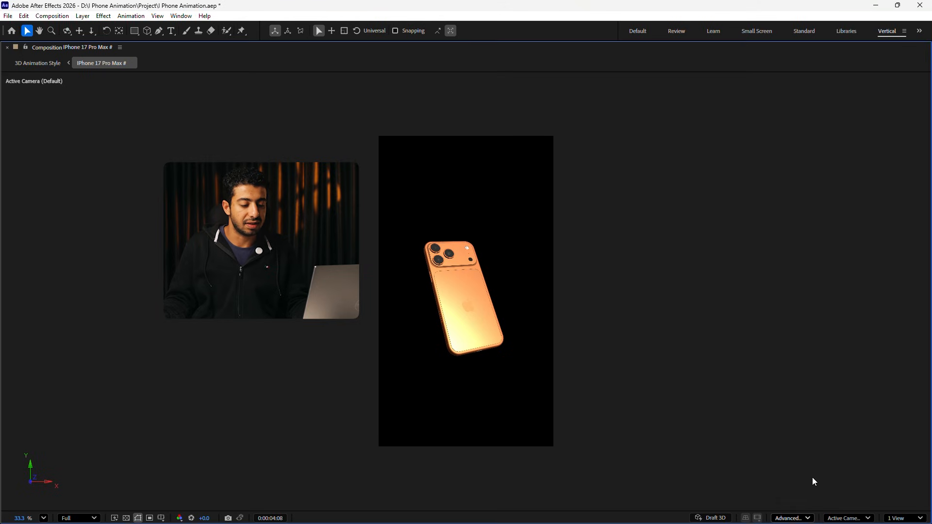
{"action": "key", "text": "grave"}
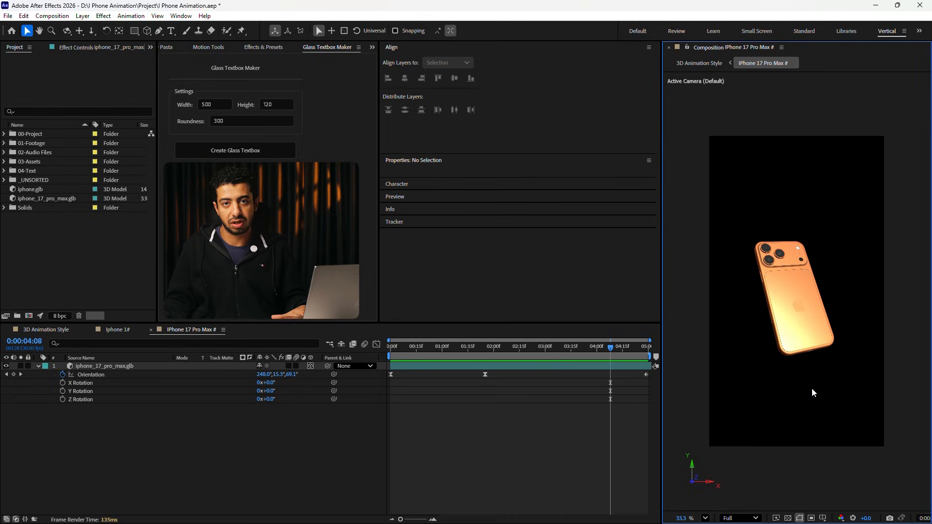
{"action": "left_click", "coordinate": [775, 311]}
{"action": "key", "text": "grave"}
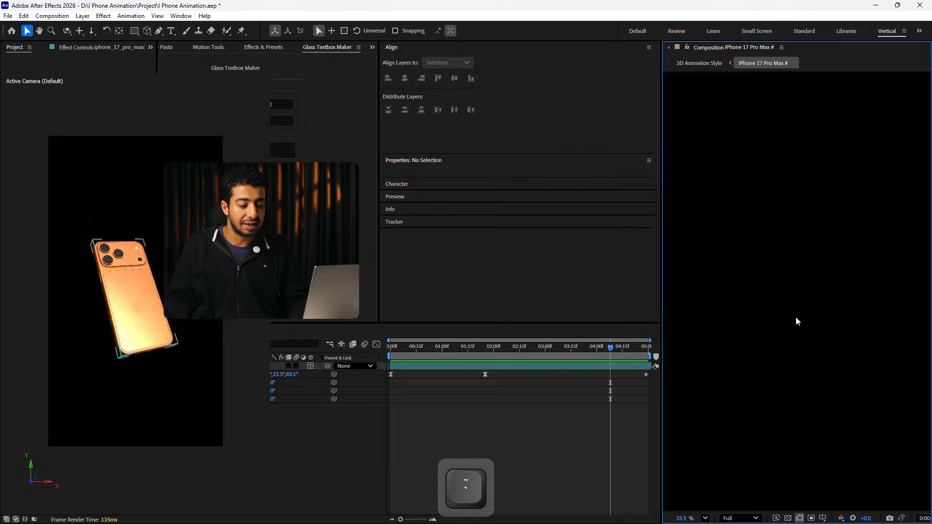
{"action": "left_click", "coordinate": [793, 518]}
{"action": "left_click", "coordinate": [795, 482]}
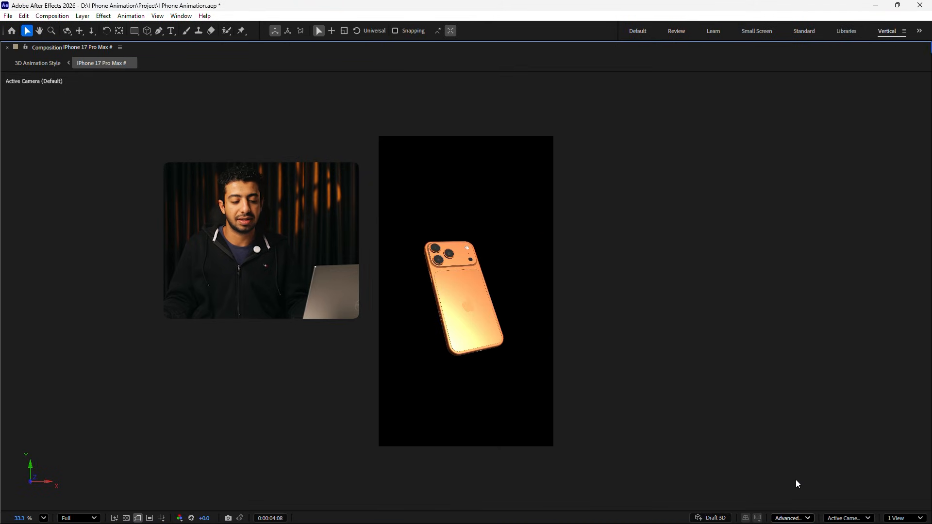
{"action": "key", "text": "grave"}
Add a One-Node Camera with the 35mm preset to the 3D Animation Style composition
{"action": "left_click", "coordinate": [48, 330]}
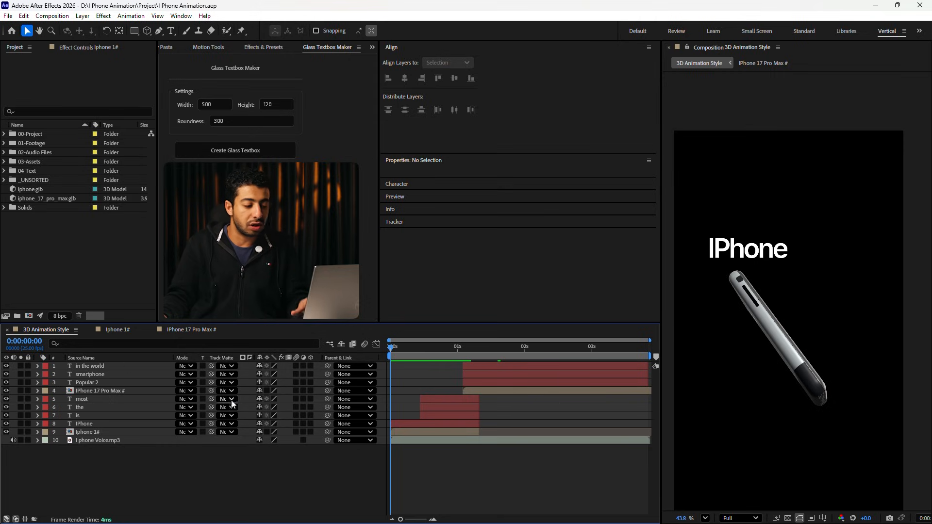
{"action": "right_click", "coordinate": [406, 477]}
{"action": "mouse_move", "coordinate": [474, 362]}
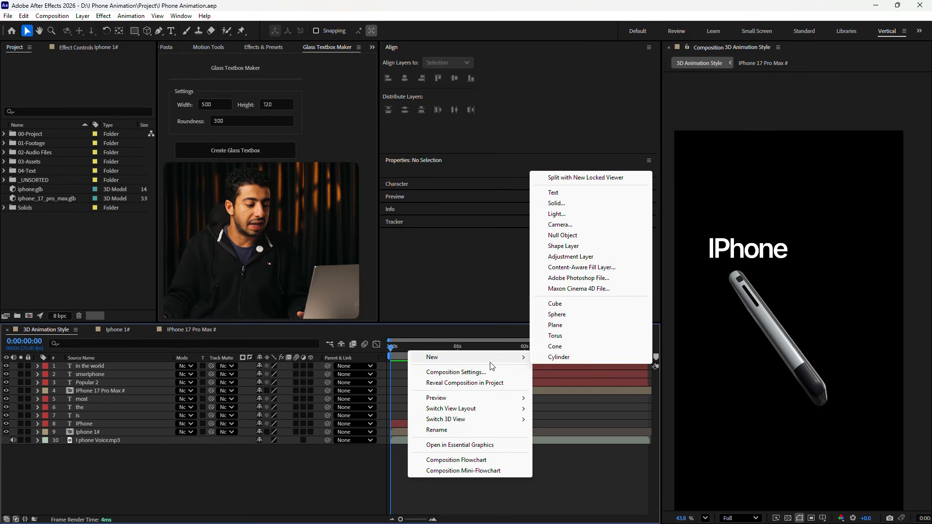
{"action": "left_click", "coordinate": [549, 226]}
{"action": "left_click", "coordinate": [235, 60]}
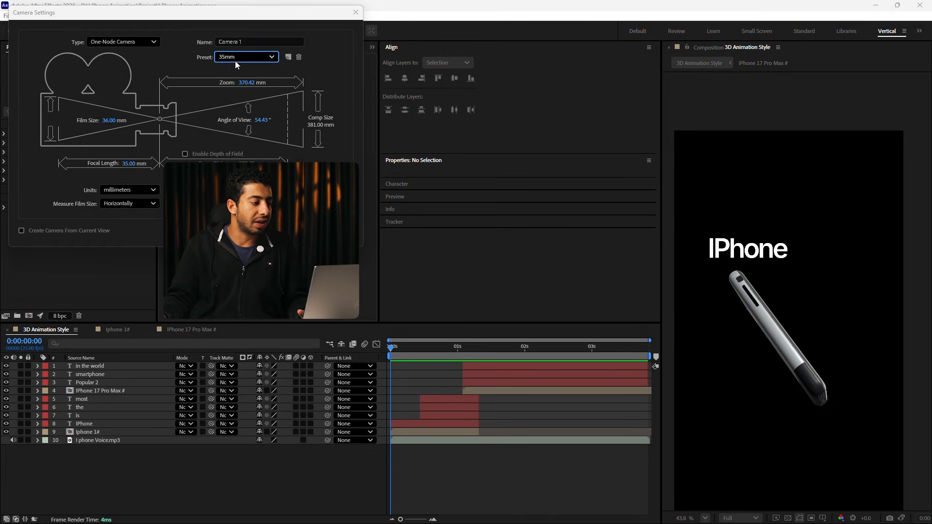
{"action": "left_click", "coordinate": [242, 134]}
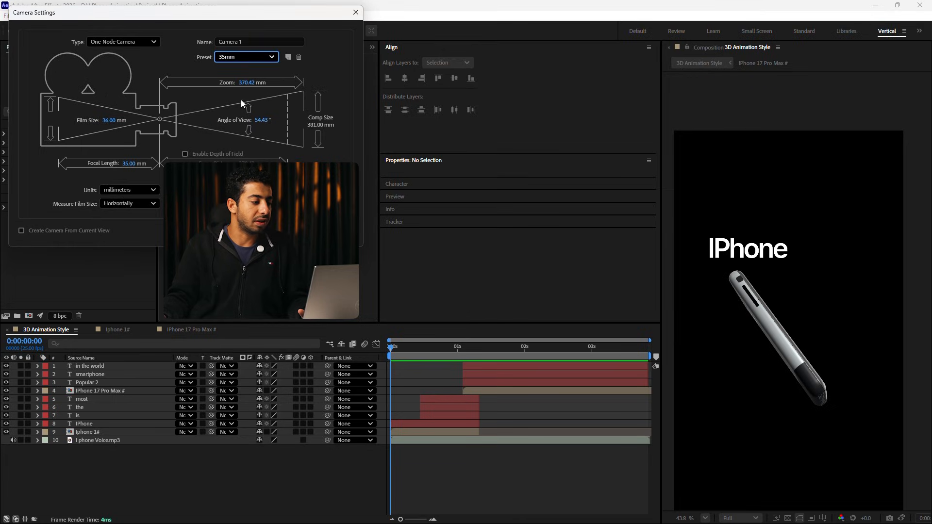
{"action": "left_click", "coordinate": [289, 231]}
{"action": "left_click", "coordinate": [200, 117]}
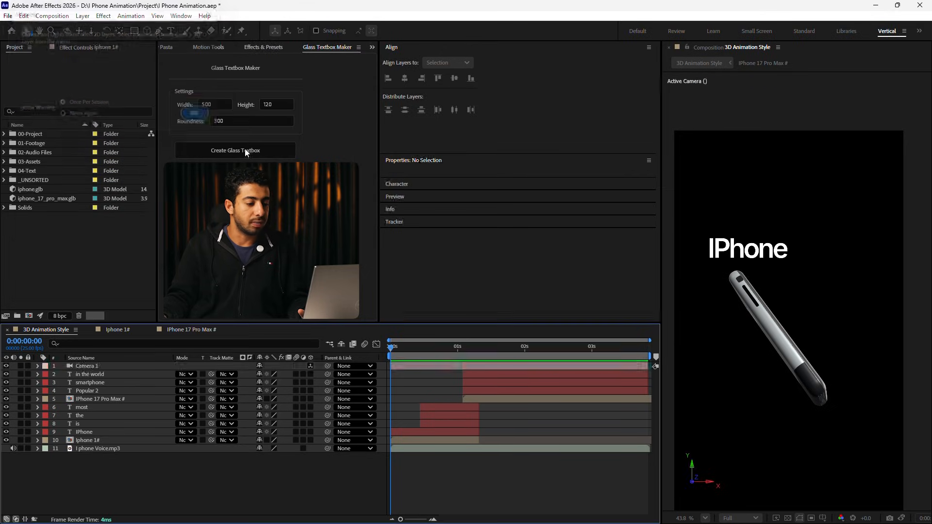
Check the 3D renderer choice of the 3D Animation Style composition and scrub back to its start
{"action": "key", "text": "grave"}
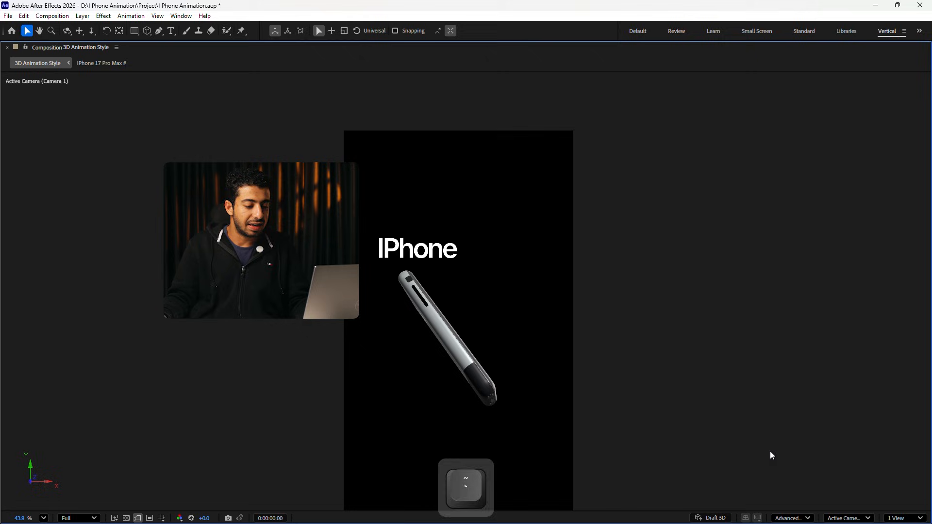
{"action": "left_click", "coordinate": [802, 519]}
{"action": "left_click", "coordinate": [796, 463]}
{"action": "key", "text": "grave"}
{"action": "left_click_drag", "start_coordinate": [443, 349], "coordinate": [277, 353]}
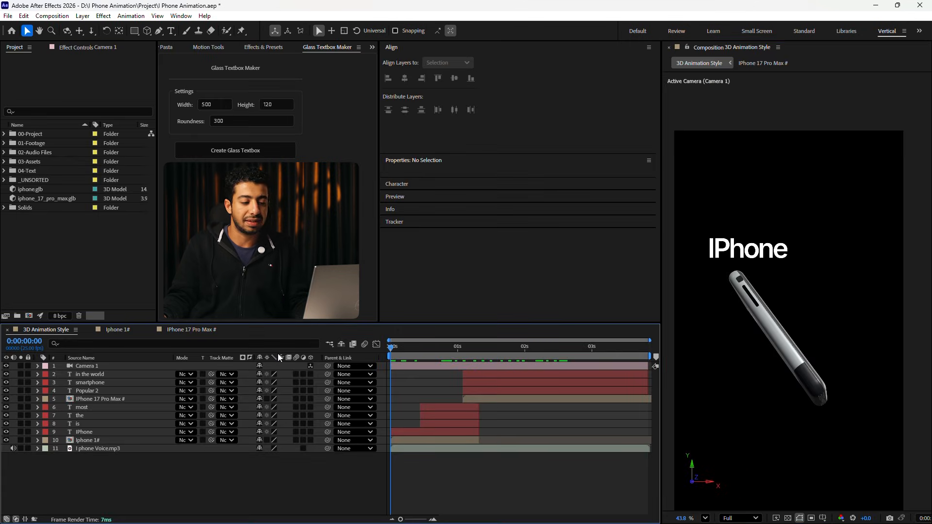
Apply the M - Blur Down preset to the IPhone text layer at the composition's start and preview it
{"action": "left_click", "coordinate": [412, 426]}
{"action": "left_click", "coordinate": [441, 361]}
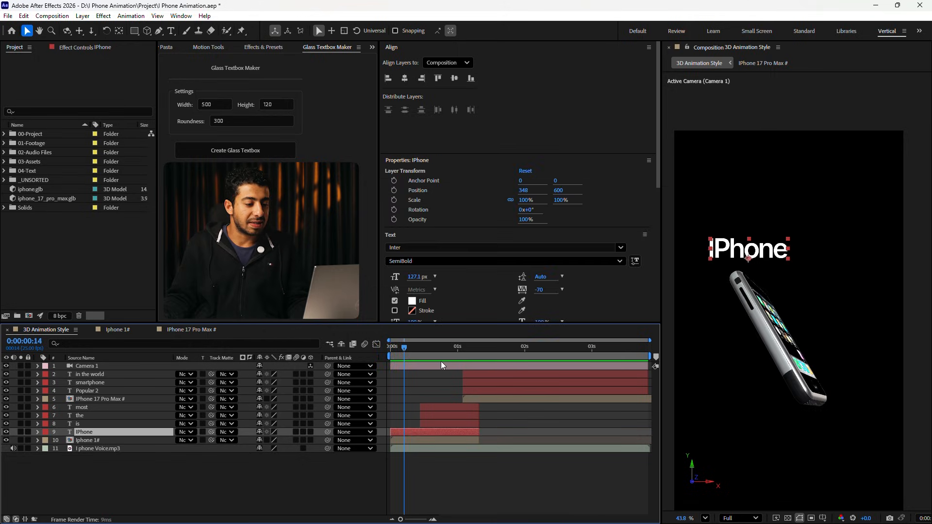
{"action": "left_click_drag", "start_coordinate": [448, 360], "coordinate": [354, 387]}
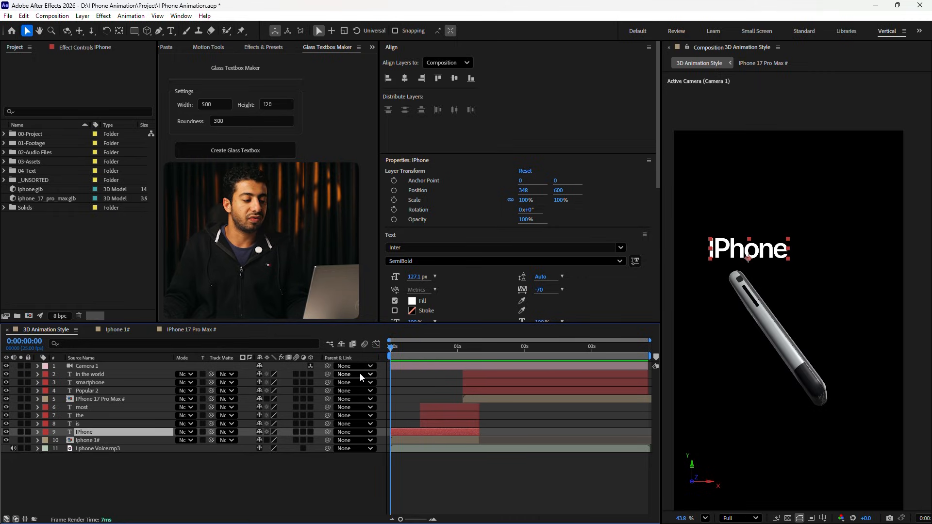
{"action": "left_click_drag", "start_coordinate": [400, 351], "coordinate": [364, 357]}
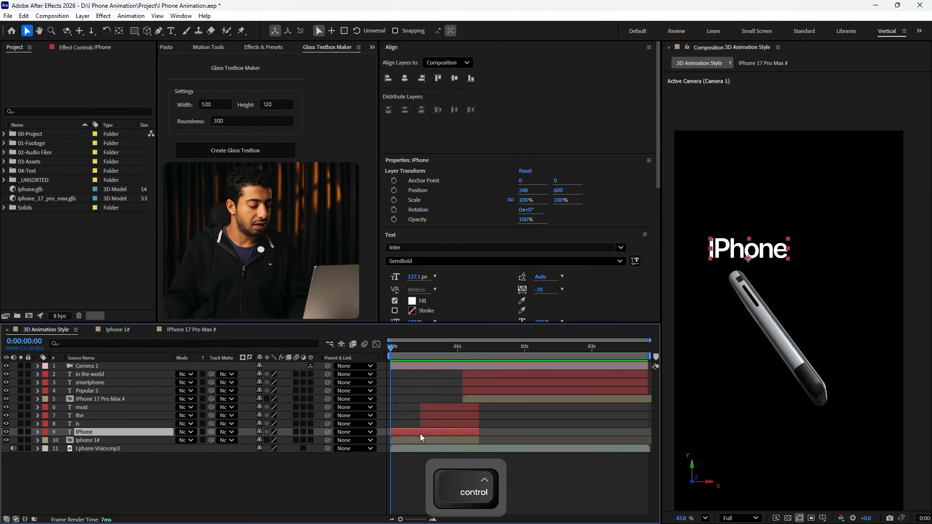
{"action": "key", "text": "ctrl+space"}
{"action": "type", "text": "dow"}
{"action": "key", "text": "Up"}
{"action": "key", "text": "Up"}
{"action": "key", "text": "Up"}
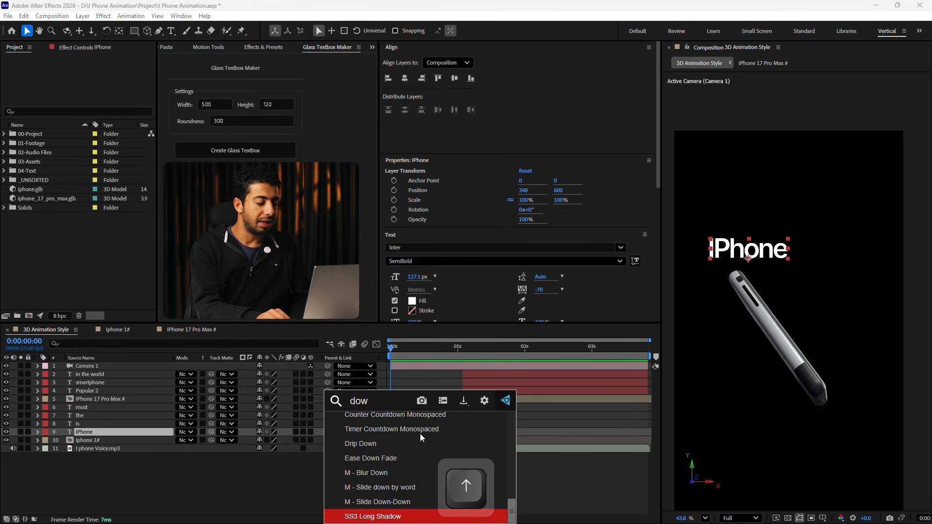
{"action": "left_click", "coordinate": [371, 472]}
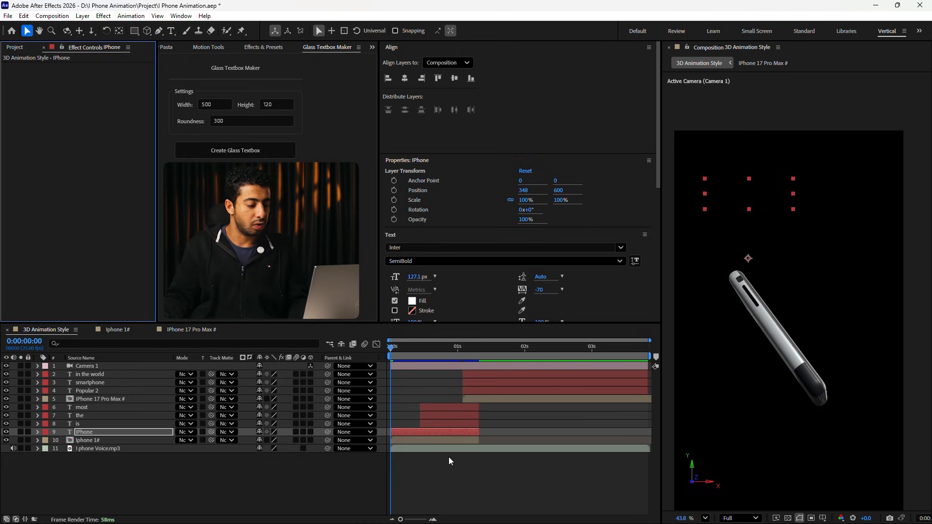
{"action": "key", "text": "space"}
{"action": "key", "text": "space"}
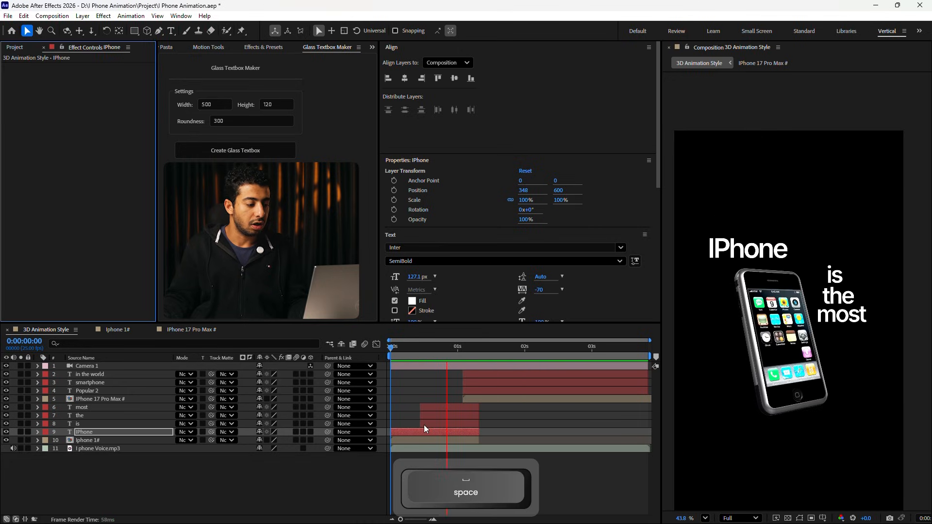
Move the IPhone text's second Offset keyframe to about one second and set the starting Offset to -47%
{"action": "mouse_move", "coordinate": [412, 353]}
{"action": "left_mouse_down"}
{"action": "mouse_move", "coordinate": [357, 353]}
{"action": "mouse_move", "coordinate": [428, 354]}
{"action": "mouse_move", "coordinate": [418, 356]}
{"action": "left_mouse_up"}
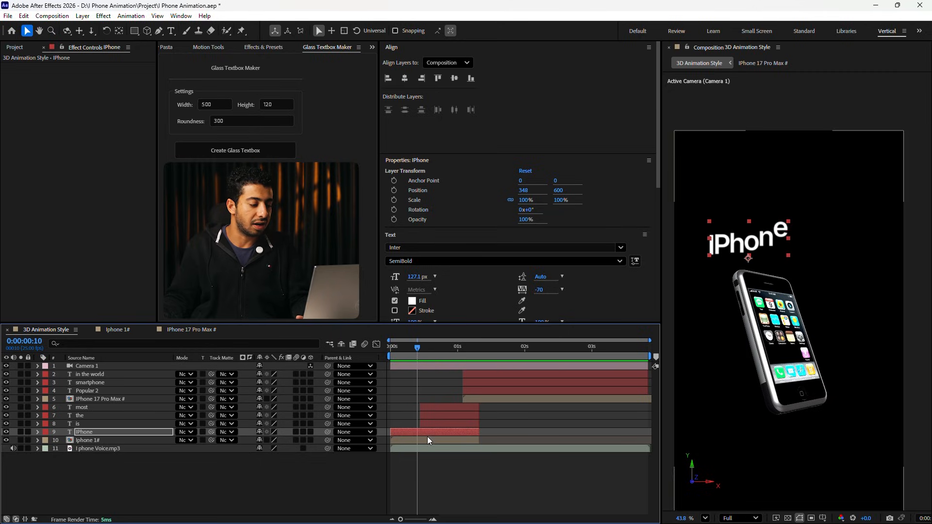
{"action": "key", "text": "u"}
{"action": "left_click_drag", "start_coordinate": [442, 448], "coordinate": [460, 448]}
{"action": "key", "text": "Home"}
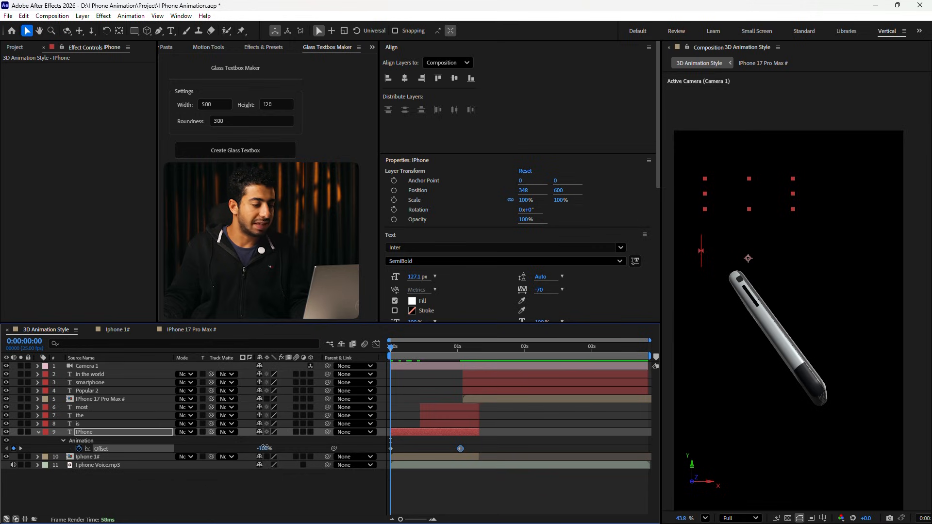
{"action": "left_click_drag", "start_coordinate": [281, 445], "coordinate": [290, 445]}
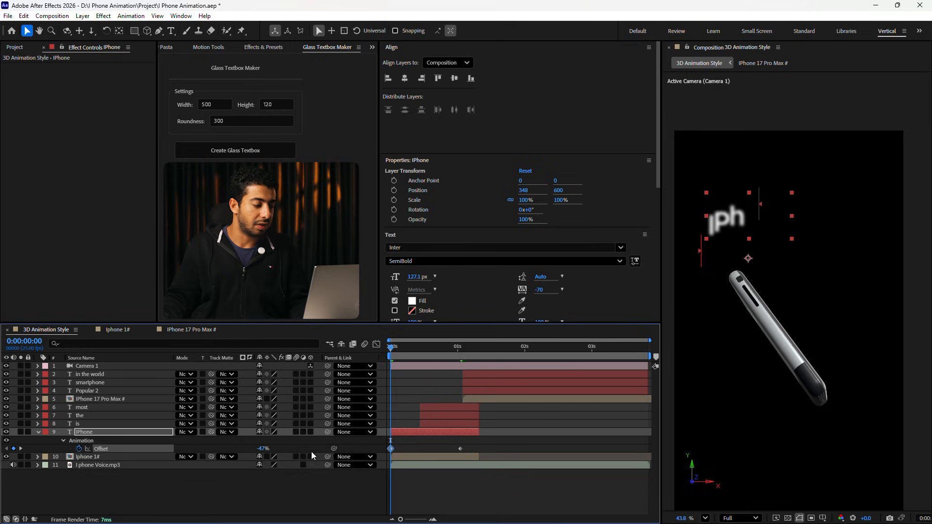
Reduce the vertical Position offset in the IPhone text's Position In By Character In animator
{"action": "left_click", "coordinate": [407, 435]}
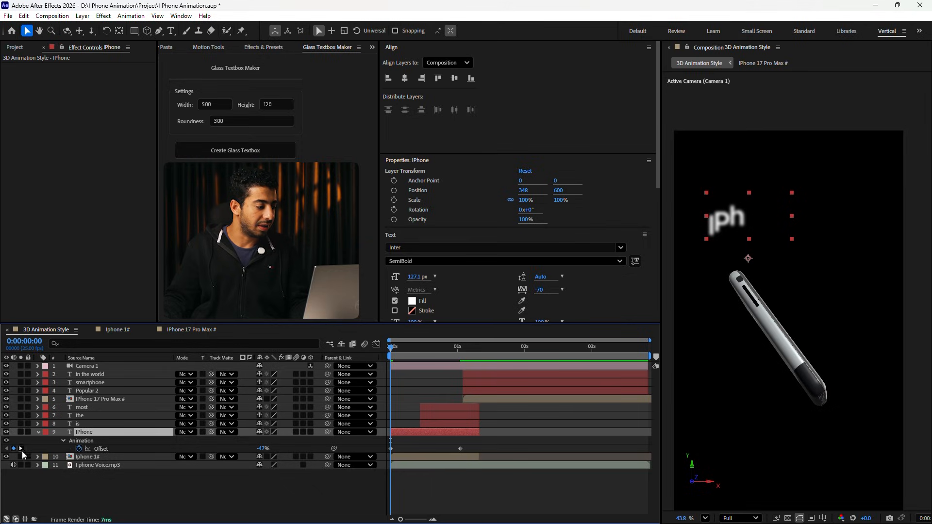
{"action": "left_click", "coordinate": [65, 440]}
{"action": "left_click", "coordinate": [65, 441]}
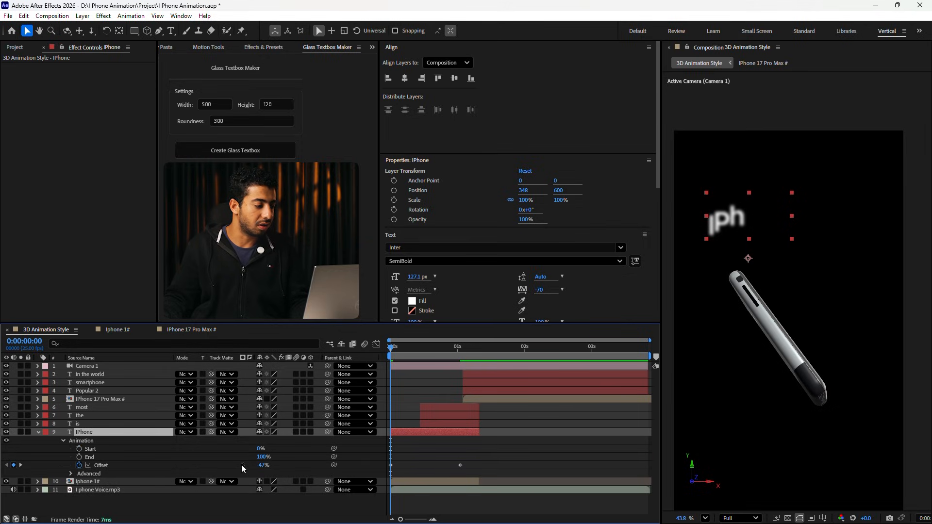
{"action": "left_click", "coordinate": [38, 432]}
{"action": "left_click", "coordinate": [38, 432]}
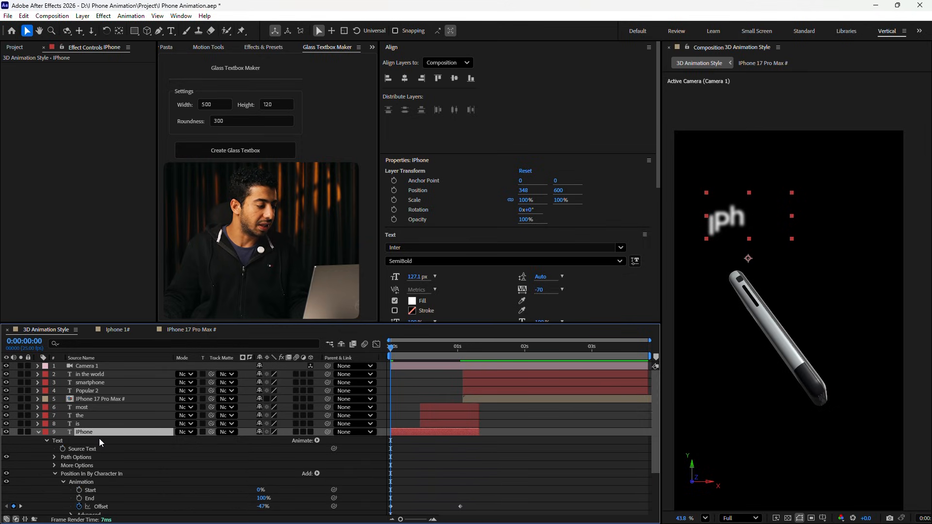
{"action": "scroll", "coordinate": [92, 452], "scroll_direction": "down", "scroll_amount": 3}
{"action": "left_click", "coordinate": [89, 474]}
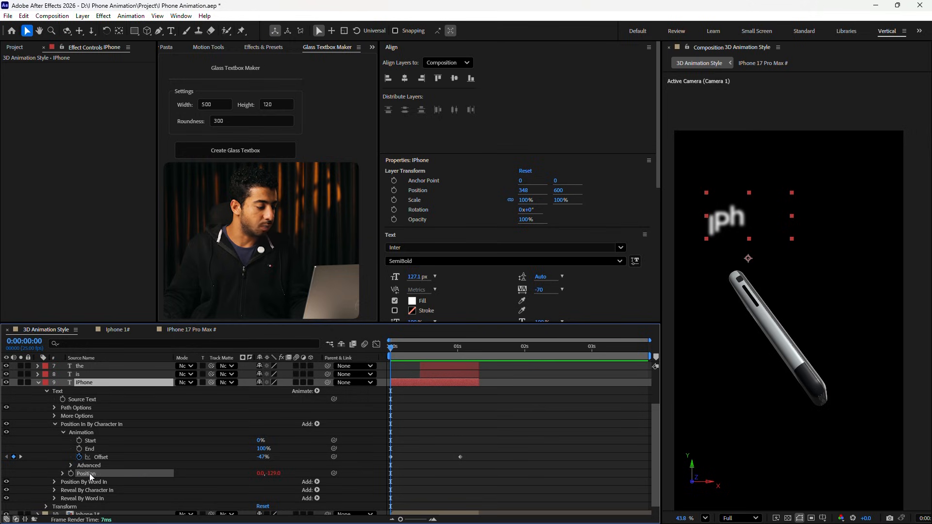
{"action": "left_click_drag", "start_coordinate": [272, 473], "coordinate": [318, 472]}
Collapse the properties of all layers and preview the adjusted IPhone text reveal
{"action": "key", "text": "ctrl+a"}
{"action": "key", "text": "u"}
{"action": "key", "text": "F2"}
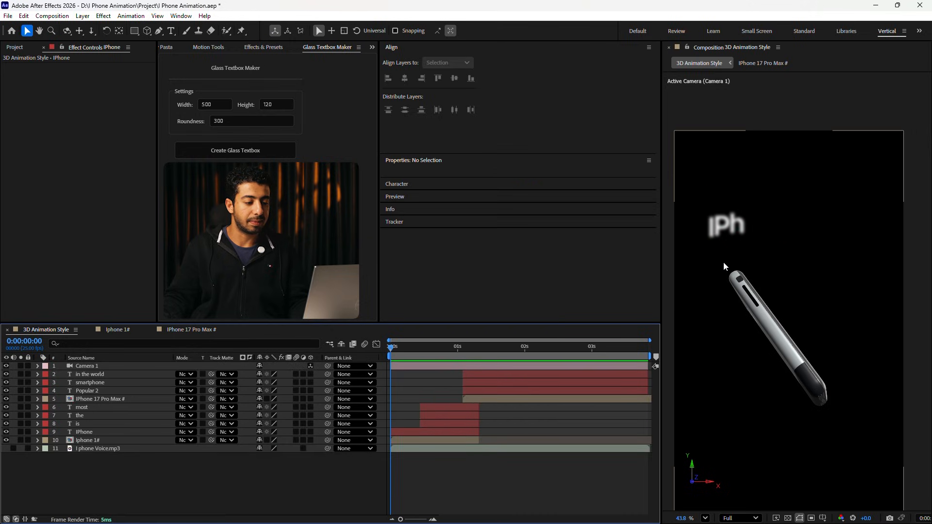
{"action": "key", "text": "space"}
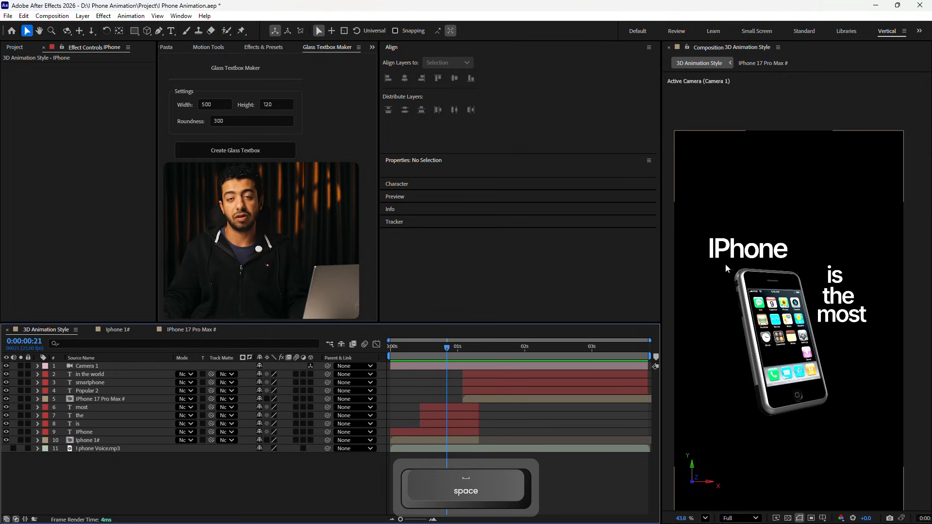
Apply the M - Slide Left-Left preset to the "most" text layer at 0:00:00:11
{"action": "left_click", "coordinate": [420, 348]}
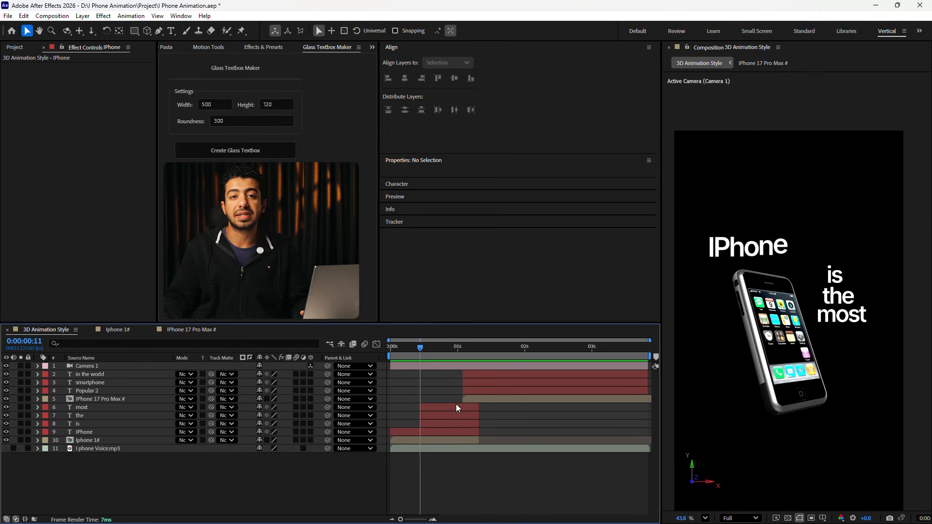
{"action": "left_click", "coordinate": [428, 409]}
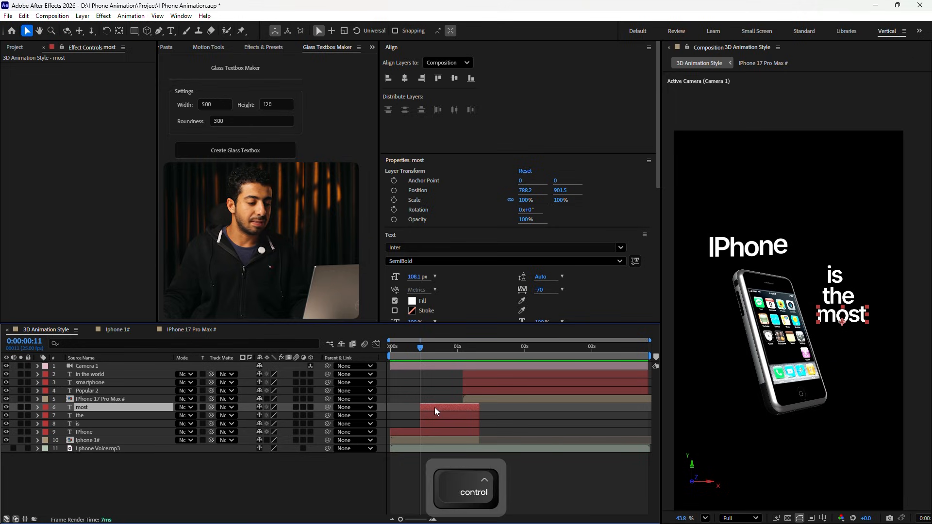
{"action": "key", "text": "ctrl+space"}
{"action": "type", "text": "left"}
{"action": "key", "text": "Up"}
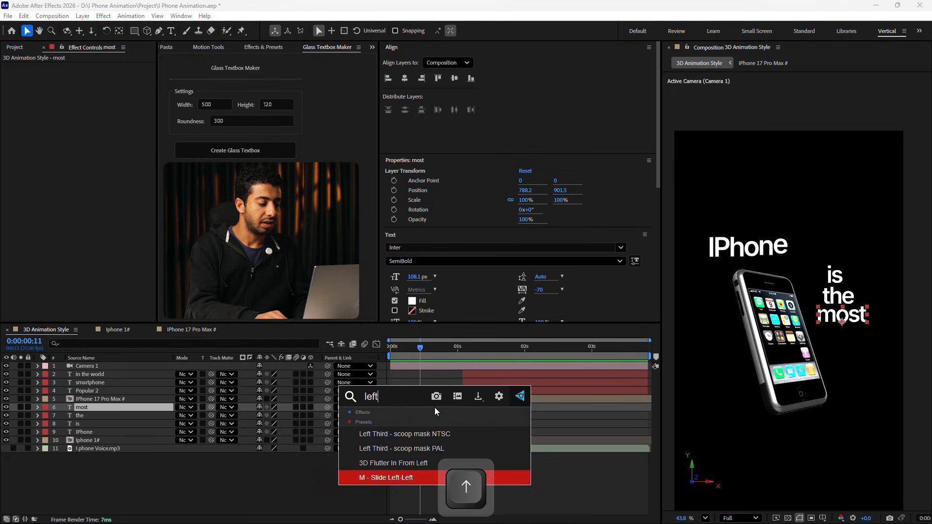
{"action": "key", "text": "Return"}
Delete the last two Transform Position keyframes of "most", move the second one to about 0:00:00:22, and preview the slide
{"action": "left_click_drag", "start_coordinate": [421, 348], "coordinate": [428, 348]}
{"action": "key", "text": "u"}
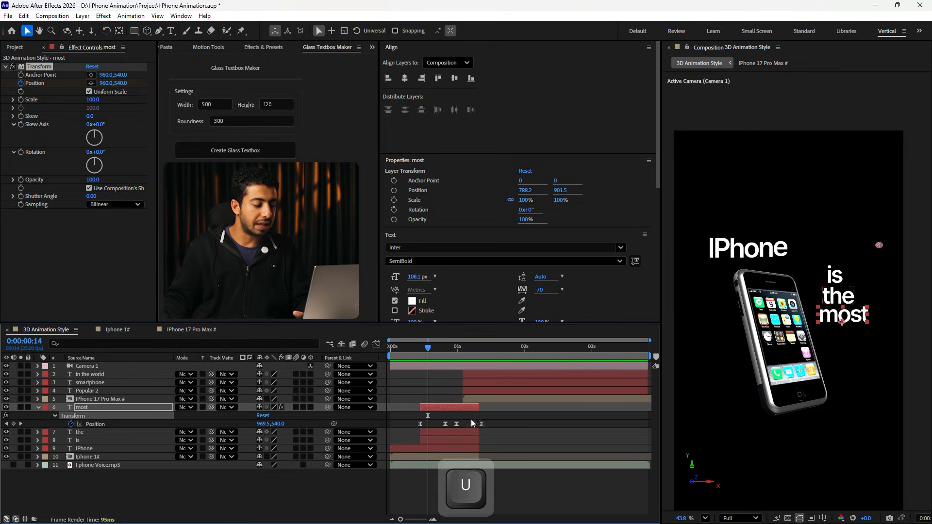
{"action": "left_click_drag", "start_coordinate": [488, 418], "coordinate": [450, 424]}
{"action": "key", "text": "Delete"}
{"action": "left_click_drag", "start_coordinate": [428, 348], "coordinate": [415, 348]}
{"action": "key", "text": "space"}
{"action": "key", "text": "space"}
{"action": "key", "text": "space"}
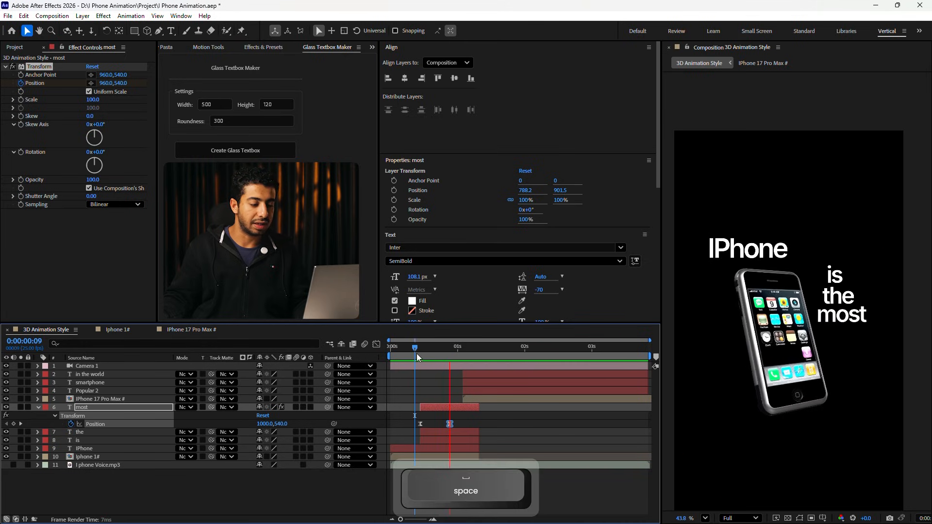
Copy the Transform effect from "most" onto the "the" and "is" text layers at 0:00:00:11, and collapse the layer properties
{"action": "left_click", "coordinate": [409, 354]}
{"action": "left_click_drag", "start_coordinate": [409, 354], "coordinate": [421, 349]}
{"action": "left_click", "coordinate": [71, 418]}
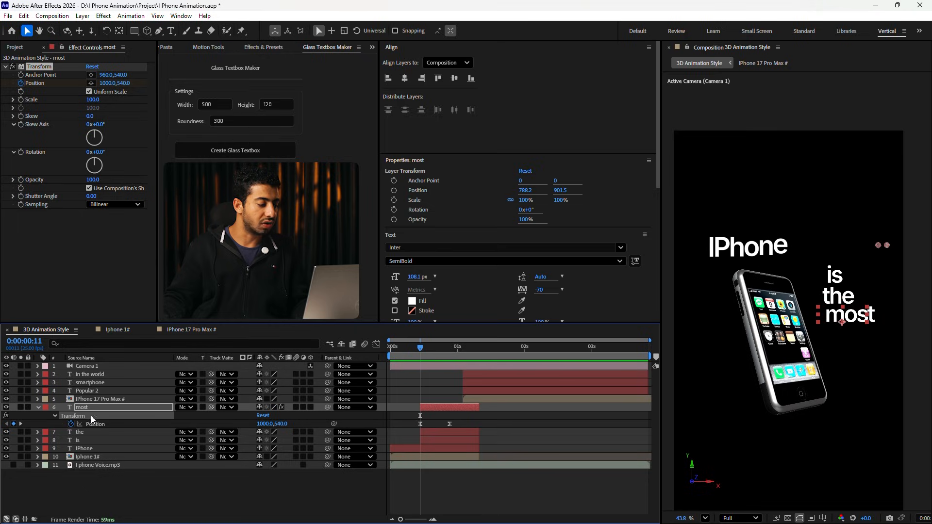
{"action": "key", "text": "ctrl+c"}
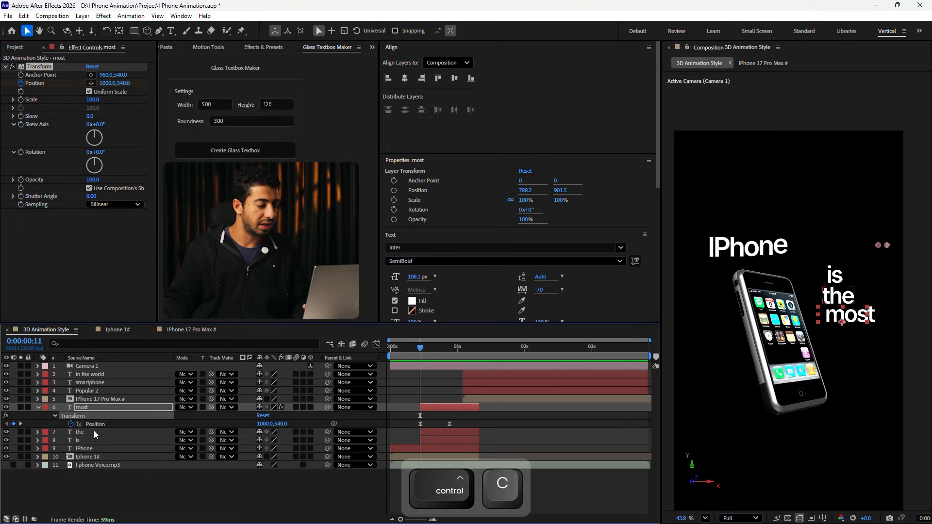
{"action": "left_click", "coordinate": [94, 432]}
{"action": "left_click", "coordinate": [94, 440], "text": "ctrl"}
{"action": "key", "text": "ctrl"}
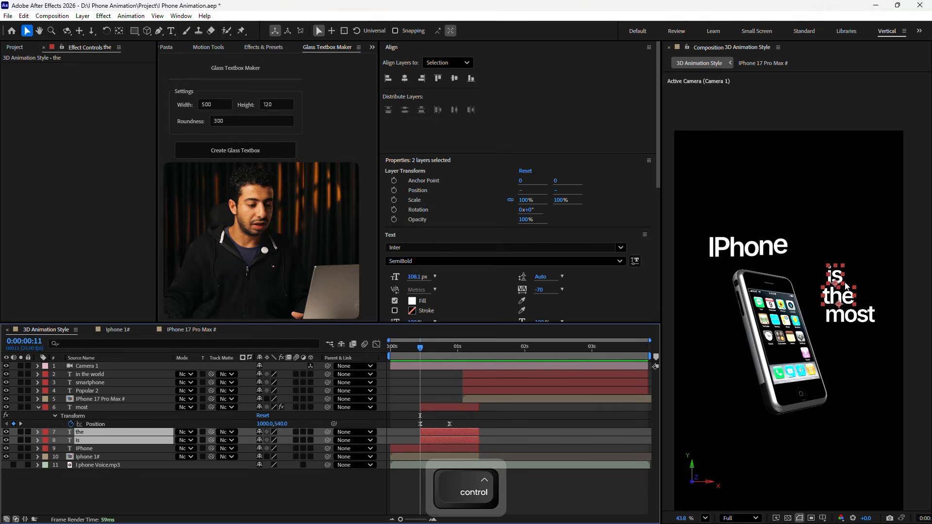
{"action": "key", "text": "ctrl+v"}
{"action": "left_click", "coordinate": [556, 422]}
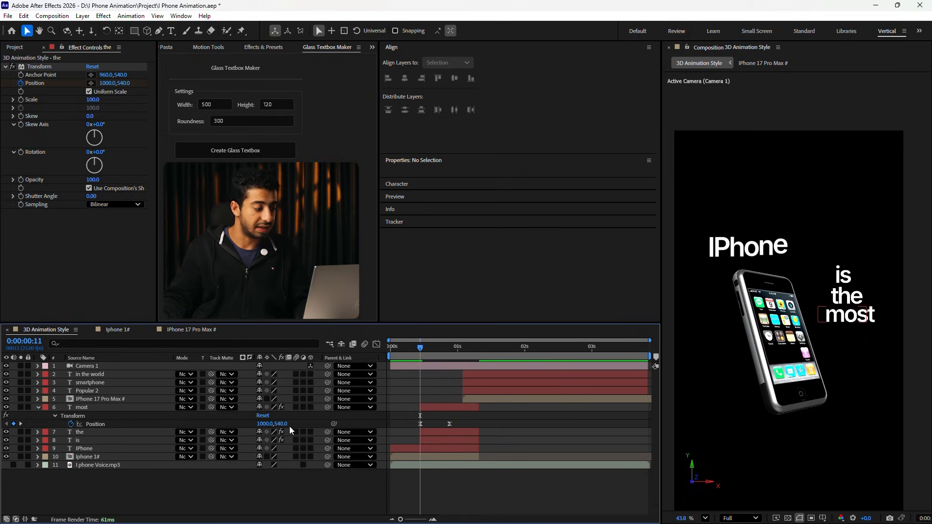
{"action": "left_click", "coordinate": [38, 409]}
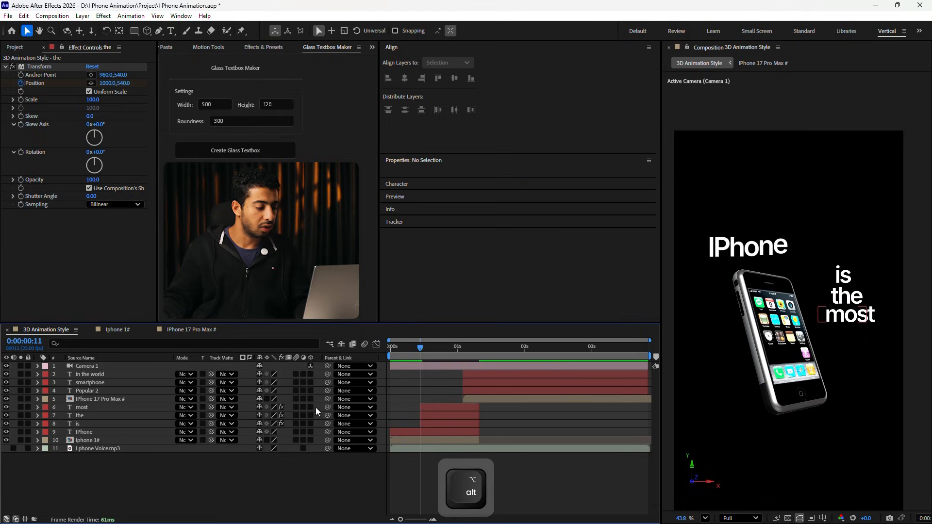
Stagger the "is", "the" and "most" layers so each starts two frames after the previous one, and preview from the beginning
{"action": "scroll", "coordinate": [407, 409], "scroll_direction": "up", "scroll_amount": 3}
{"action": "left_click", "coordinate": [519, 424]}
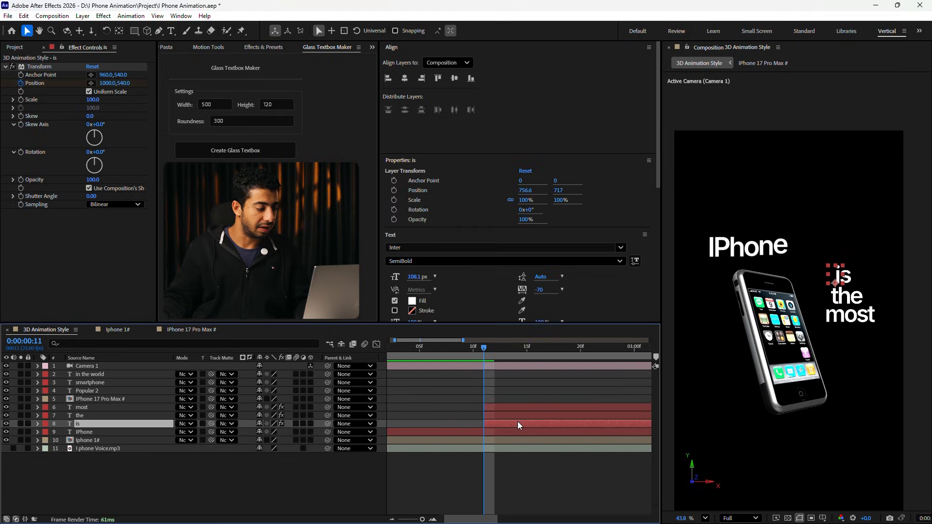
{"action": "left_click_drag", "start_coordinate": [496, 415], "coordinate": [536, 407]}
{"action": "key", "text": "Home"}
{"action": "scroll", "coordinate": [443, 403], "scroll_direction": "down", "scroll_amount": 5}
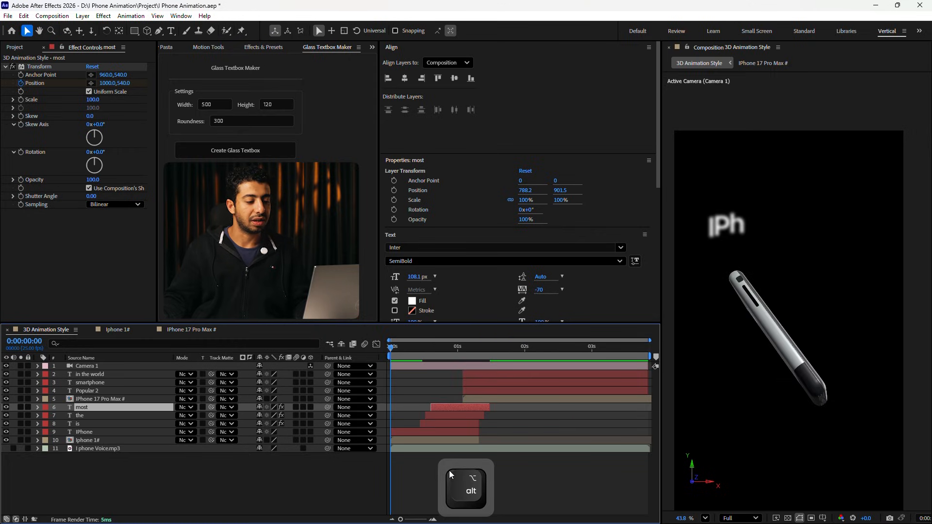
{"action": "key", "text": "space"}
Shift "the" and "most" further along the timeline so the "is", "the" and "most" layers start four frames apart
{"action": "key", "text": "ctrl+z"}
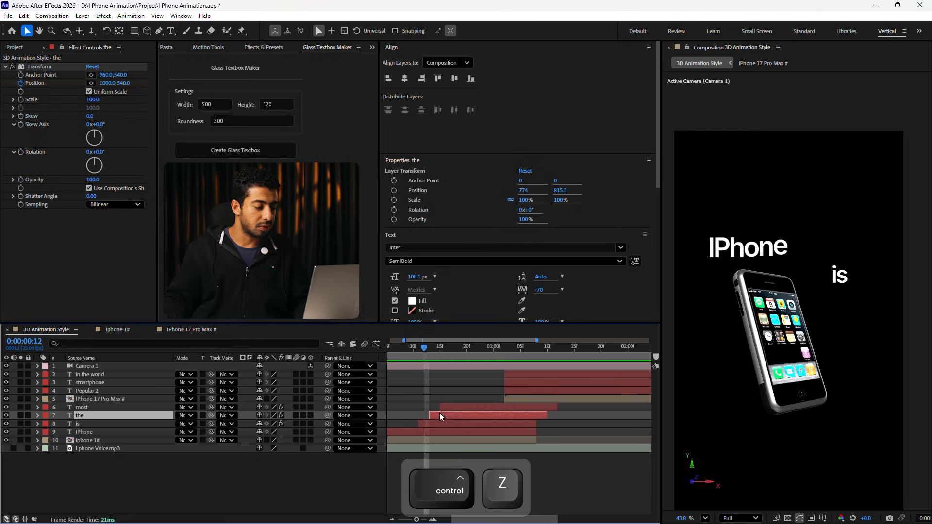
{"action": "left_click", "coordinate": [441, 408], "text": "shift"}
{"action": "left_click_drag", "start_coordinate": [445, 414], "coordinate": [468, 407]}
{"action": "left_click", "coordinate": [453, 394]}
{"action": "scroll", "coordinate": [463, 407], "scroll_direction": "down", "scroll_amount": 3}
{"action": "left_click_drag", "start_coordinate": [412, 347], "coordinate": [389, 348]}
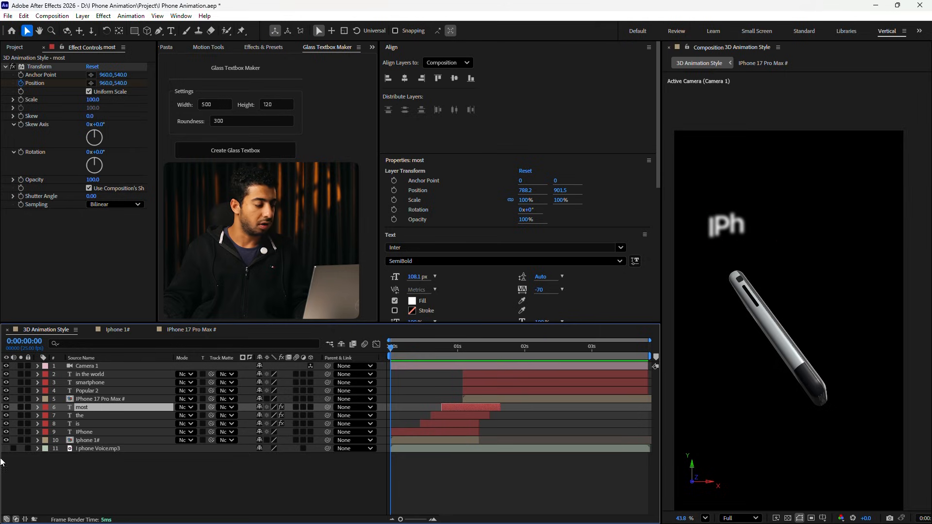
Enable the audio of the I phone Voice.mp3 layer, preview the text timing against it, and save the project
{"action": "left_click", "coordinate": [14, 448]}
{"action": "key", "text": "space"}
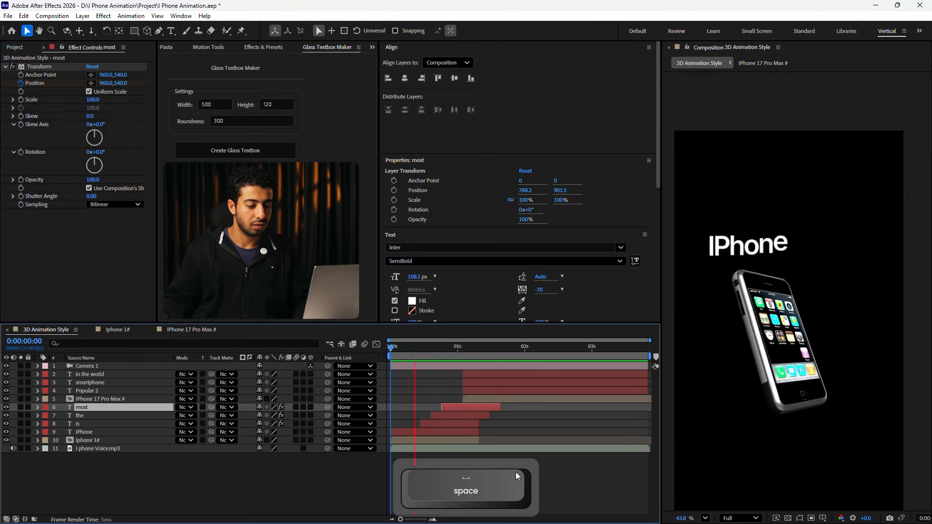
{"action": "key", "text": "space"}
{"action": "left_click", "coordinate": [485, 374]}
{"action": "key", "text": "ctrl+s"}
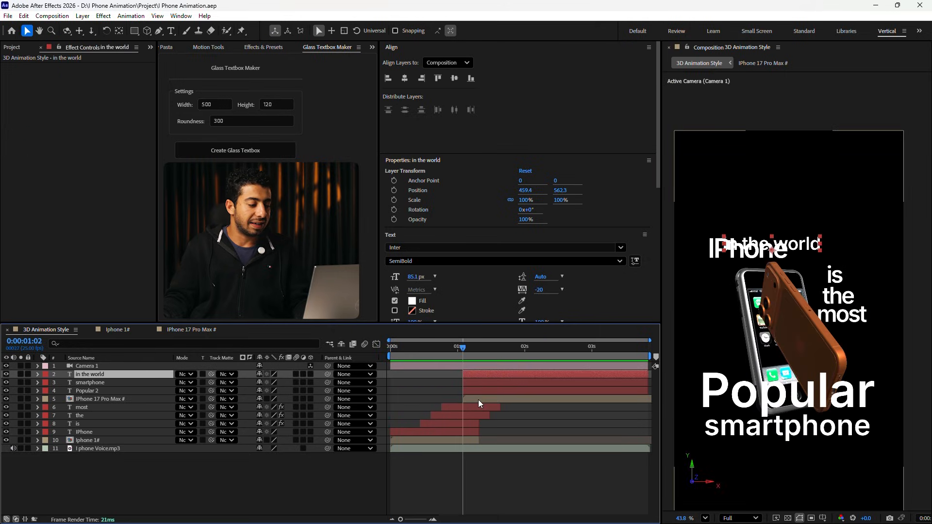
Trim the ends of the "the" and "most" layers to 0:00:01:08, matching the end of the first phone layer
{"action": "key", "text": "ctrl+z"}
{"action": "left_click", "coordinate": [474, 409]}
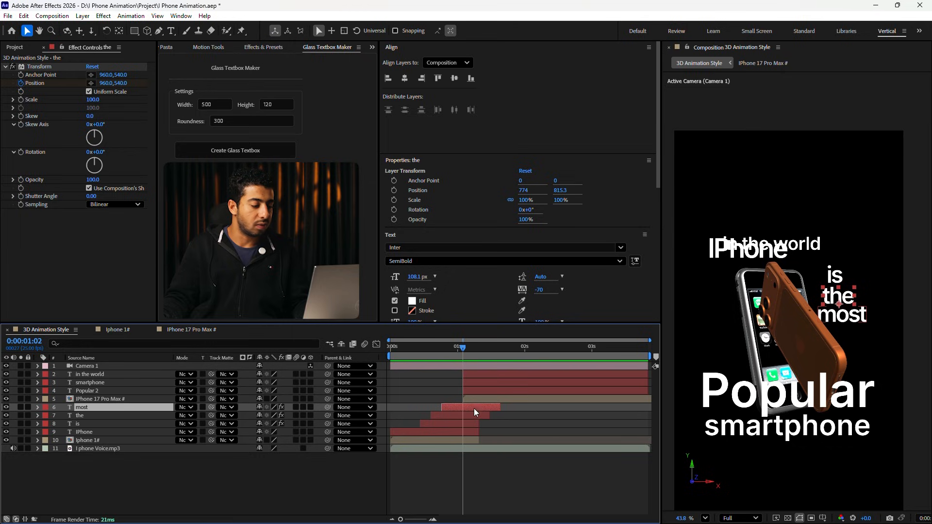
{"action": "left_click", "coordinate": [472, 416]}
{"action": "left_click_drag", "start_coordinate": [489, 415], "coordinate": [481, 413]}
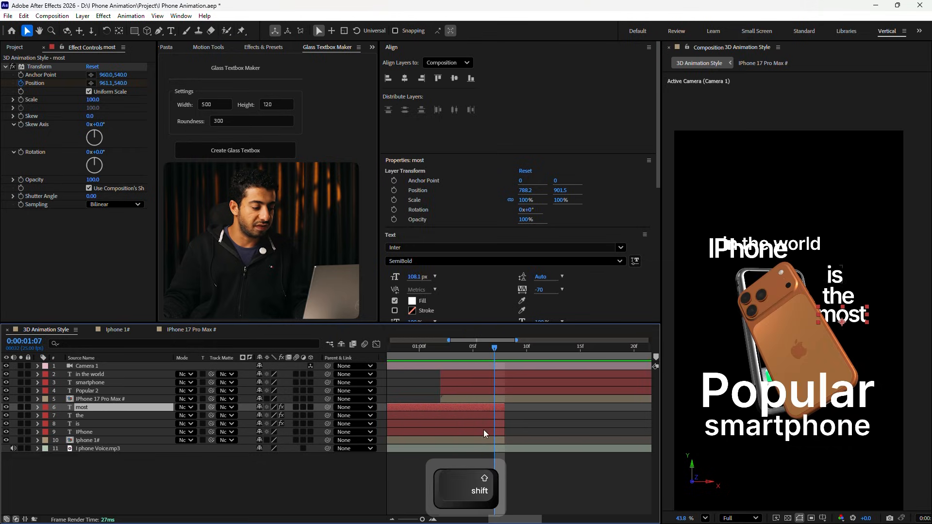
Shift the second phone layer and its three text layers to start at 0:00:01:08, and place Popular 2 beneath IPhone 17 Pro Max #
{"action": "left_click", "coordinate": [484, 438], "text": "shift"}
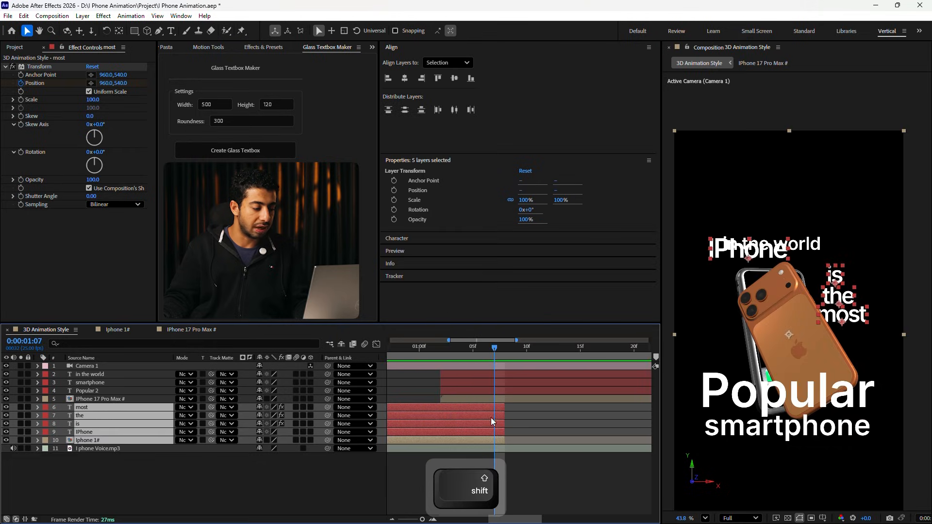
{"action": "scroll", "coordinate": [478, 412], "scroll_direction": "down", "scroll_amount": 3}
{"action": "left_click_drag", "start_coordinate": [458, 402], "coordinate": [490, 399]}
{"action": "mouse_move", "coordinate": [485, 358]}
{"action": "left_mouse_down"}
{"action": "mouse_move", "coordinate": [456, 351]}
{"action": "mouse_move", "coordinate": [497, 355]}
{"action": "left_mouse_up"}
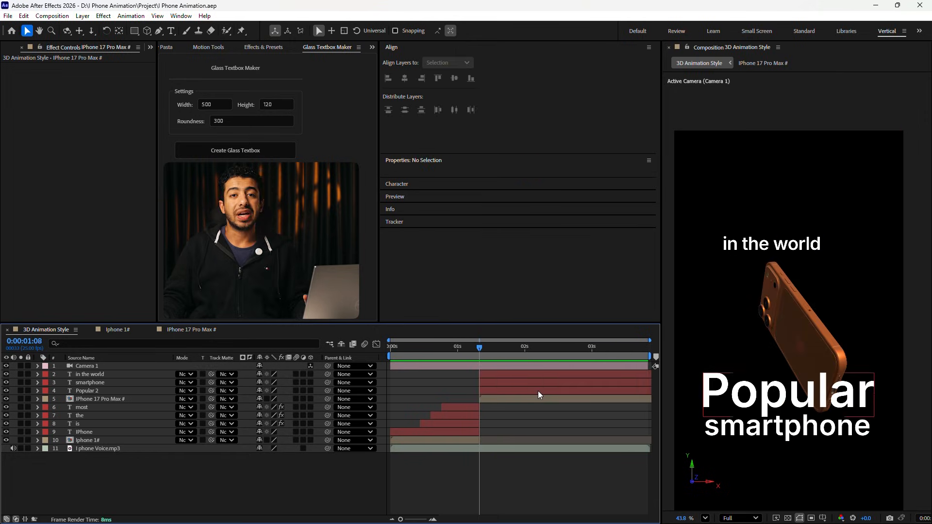
{"action": "left_click", "coordinate": [515, 390]}
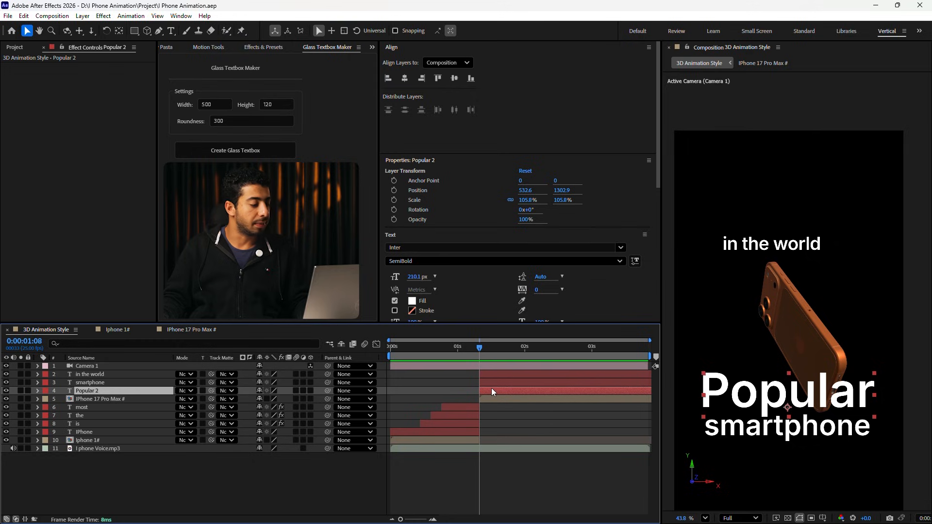
{"action": "left_click_drag", "start_coordinate": [86, 388], "coordinate": [85, 403]}
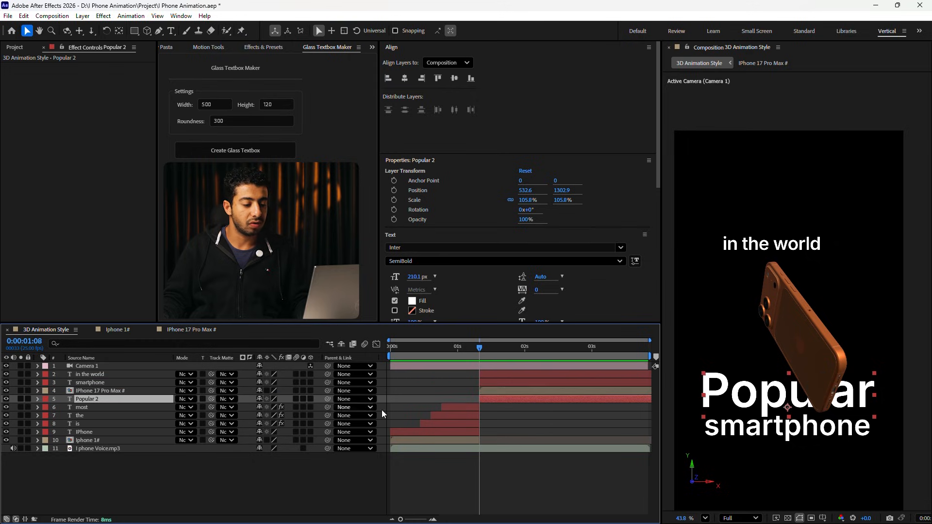
Apply the Harsh Blur In By Character preset to the "smartphone" text layer at 0:00:01:08
{"action": "left_click", "coordinate": [495, 382]}
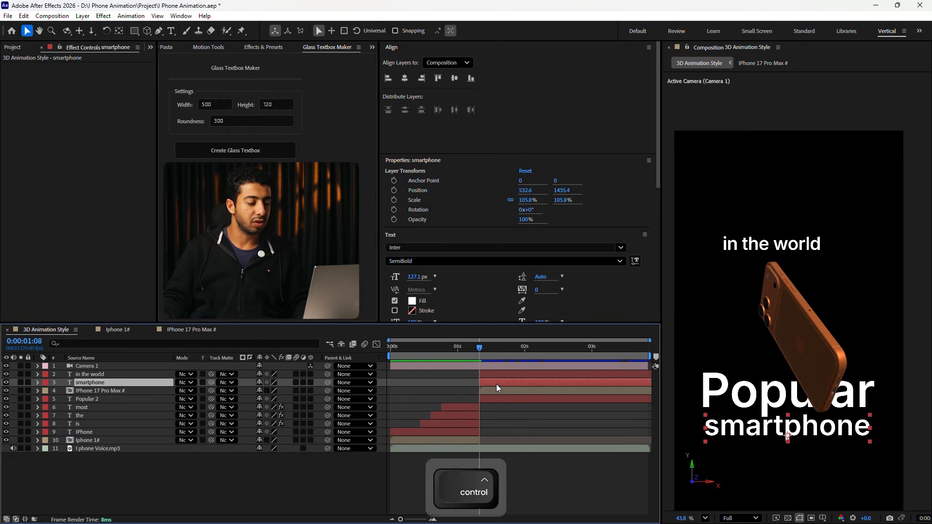
{"action": "key", "text": "ctrl+space"}
{"action": "type", "text": "harsh"}
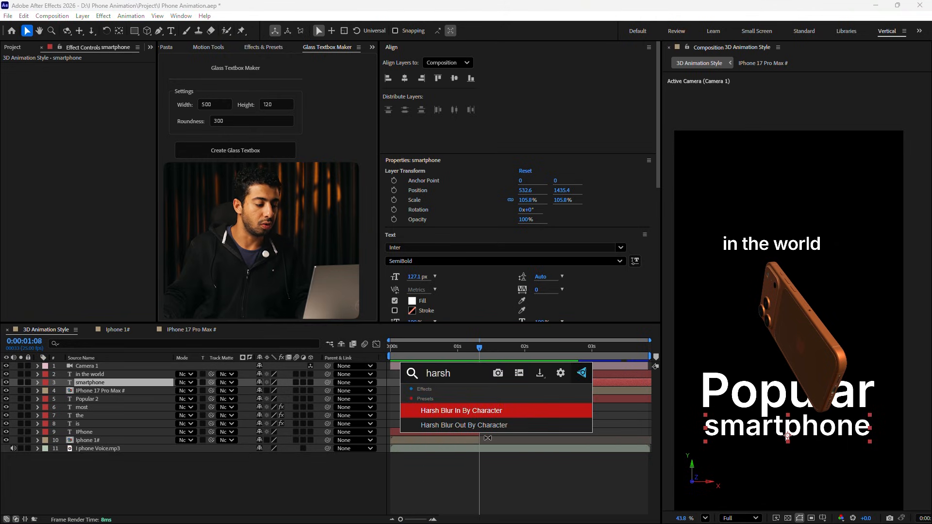
{"action": "left_click", "coordinate": [450, 411]}
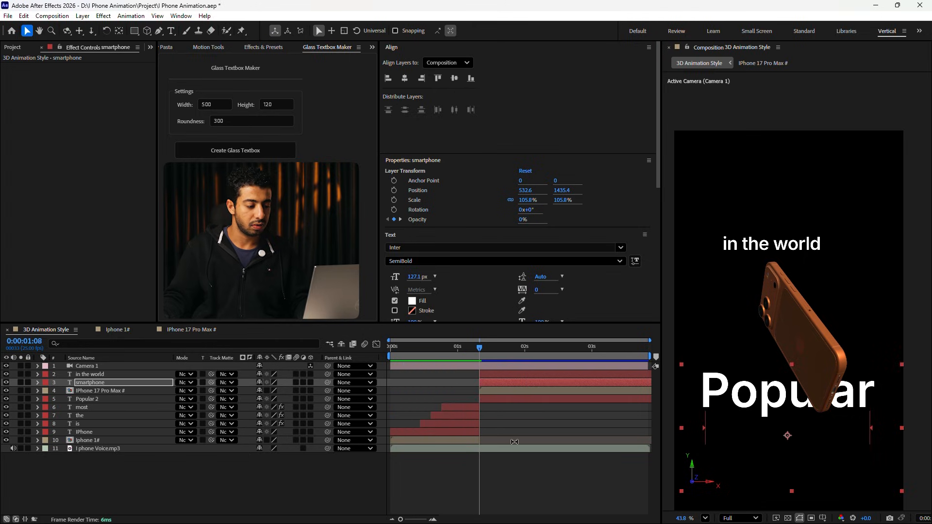
Move the second Start keyframe of the "smartphone" Blur Effect to 0:00:02:04 and preview the reveal
{"action": "key", "text": "u"}
{"action": "left_click_drag", "start_coordinate": [566, 399], "coordinate": [536, 400]}
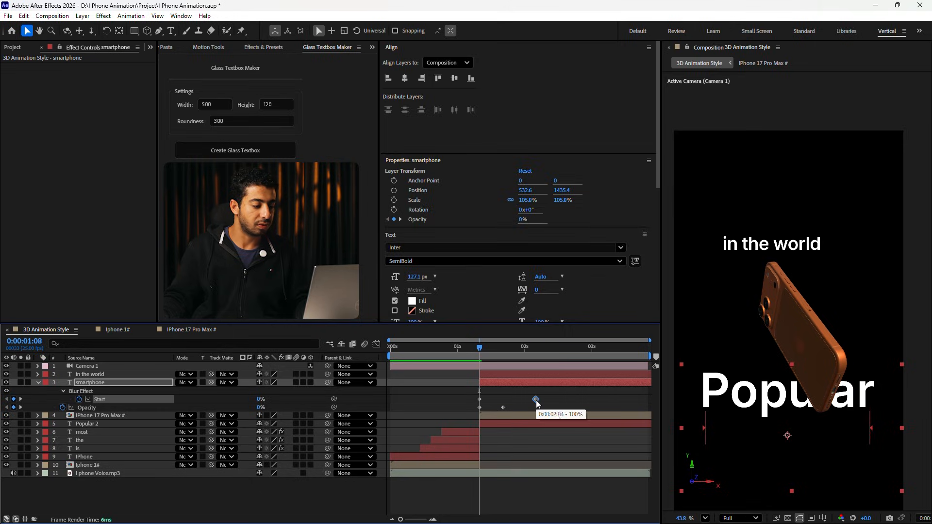
{"action": "left_click", "coordinate": [502, 397]}
{"action": "key", "text": "space"}
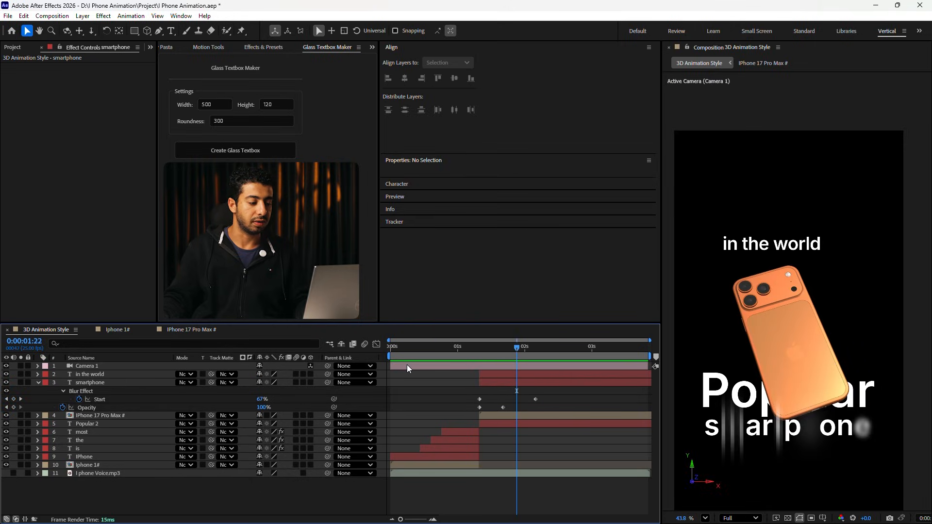
{"action": "key", "text": "space"}
Apply the Fade Up Words preset to the "in the world" text layer at 0:00:01:08 and preview it
{"action": "left_click", "coordinate": [488, 377]}
{"action": "key", "text": "ctrl+space"}
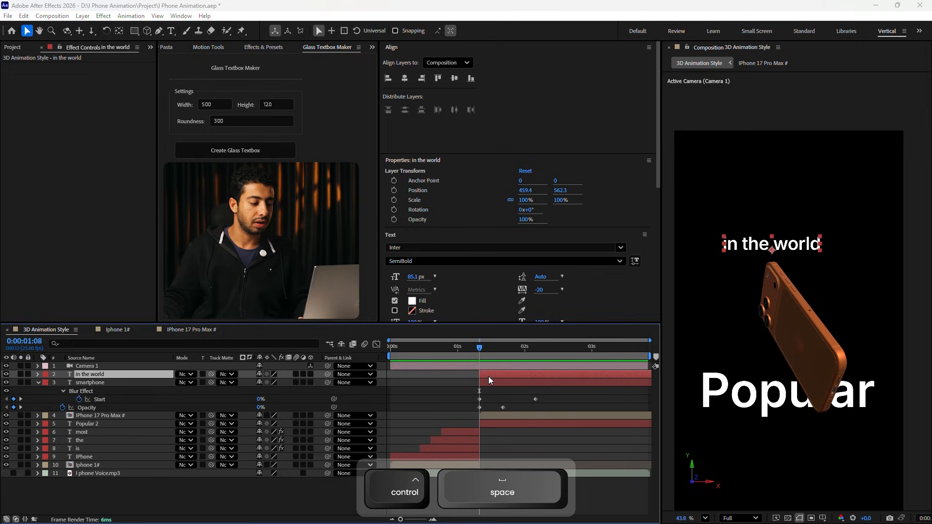
{"action": "type", "text": "fade"}
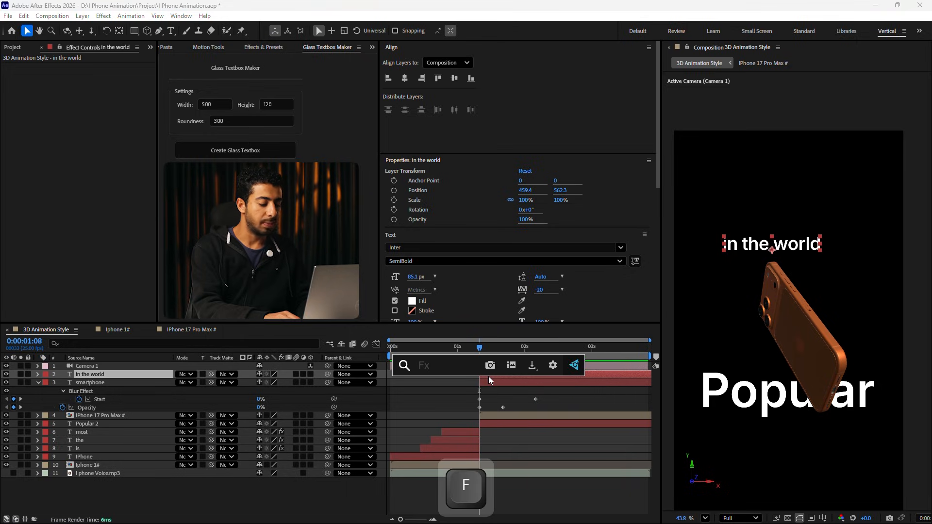
{"action": "type", "text": " up"}
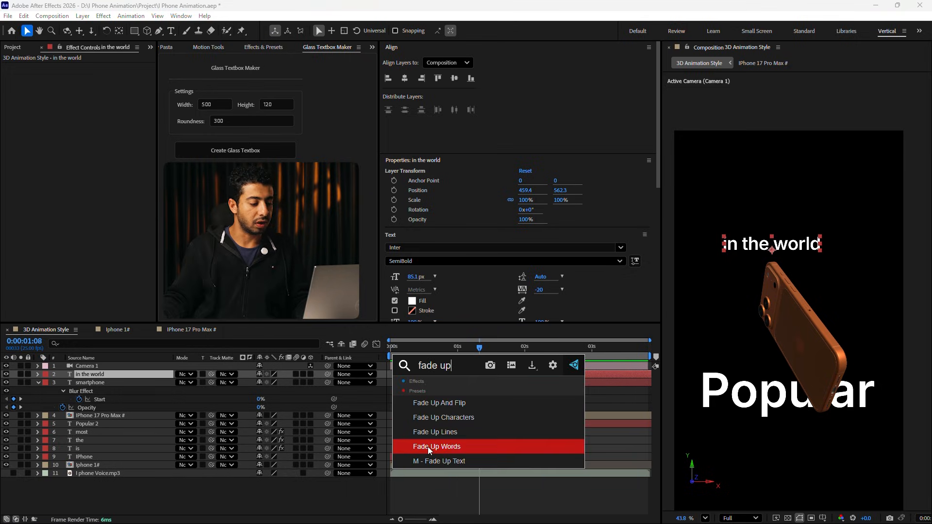
{"action": "left_click", "coordinate": [438, 447]}
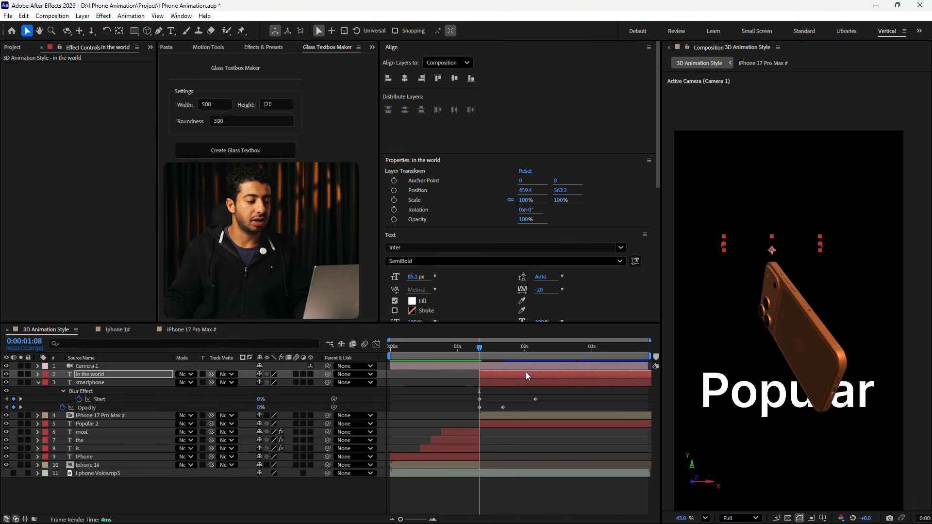
{"action": "key", "text": "space"}
{"action": "key", "text": "space"}
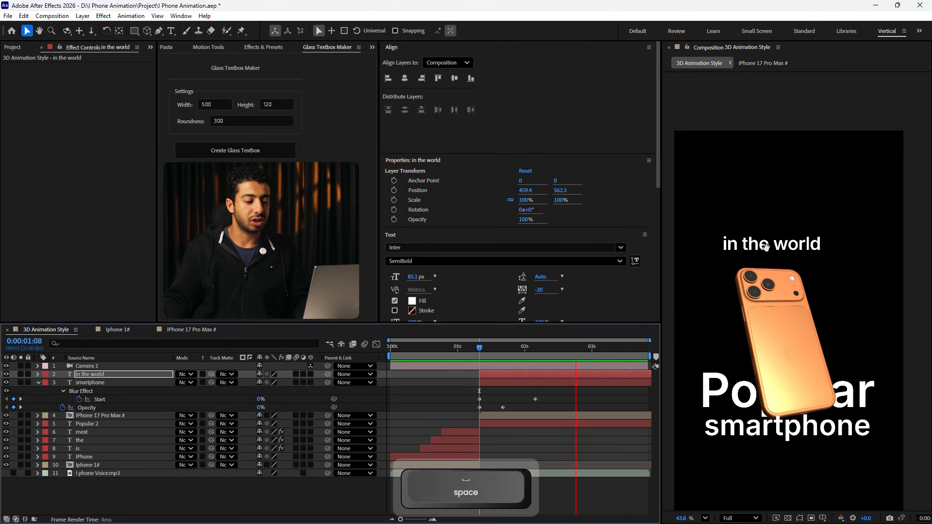
Move the second Range Selector Start keyframe of "in the world" to about 0:00:01:23 to speed up its fade
{"action": "left_click_drag", "start_coordinate": [495, 347], "coordinate": [527, 348]}
{"action": "key", "text": "u"}
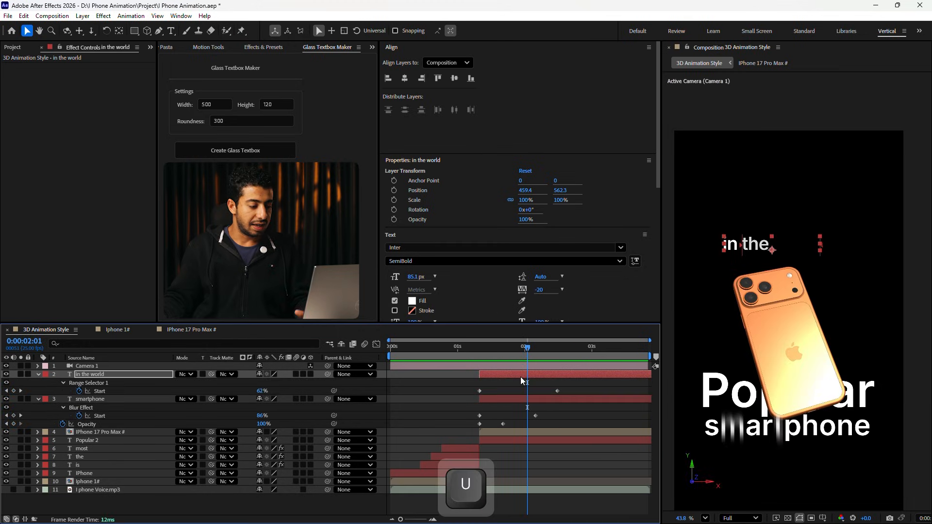
{"action": "left_click_drag", "start_coordinate": [557, 391], "coordinate": [518, 392]}
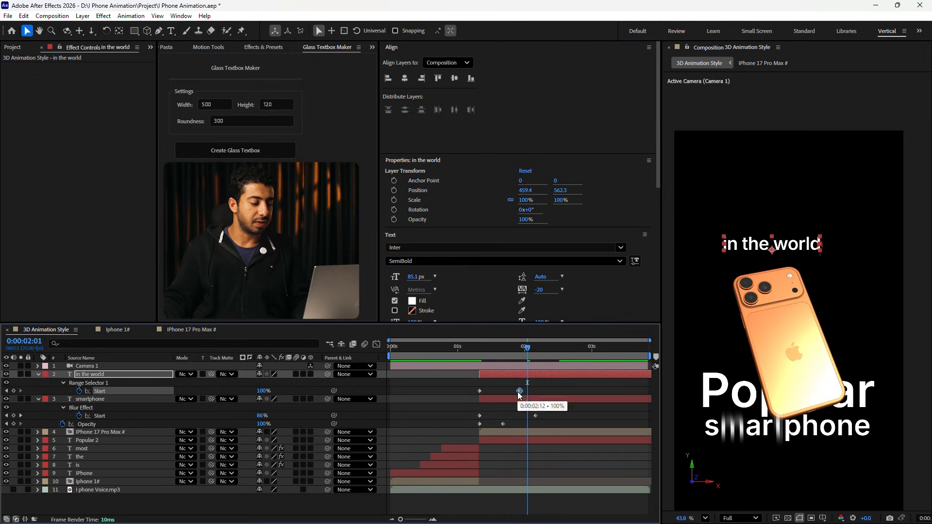
Collapse the animated layer properties and move the "in the world" layer to start at 0:00:01:22
{"action": "left_click", "coordinate": [476, 356]}
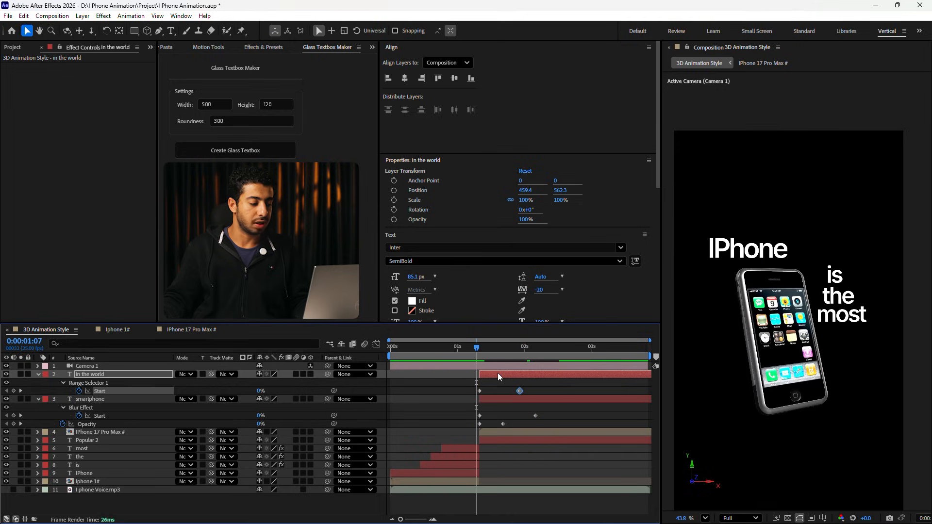
{"action": "key", "text": "u"}
{"action": "left_click_drag", "start_coordinate": [476, 354], "coordinate": [516, 357]}
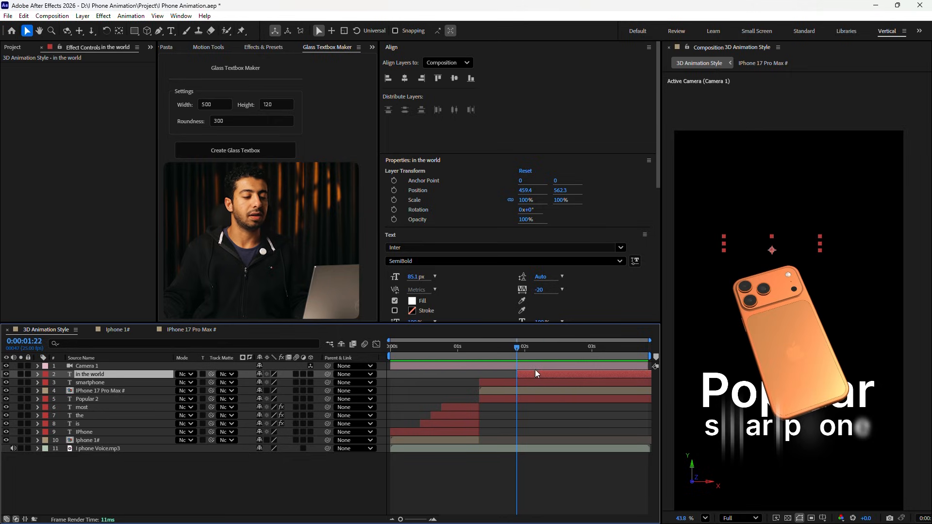
Show the keyframes of the "in the world" text layer and move its second Start keyframe slightly earlier
{"action": "key", "text": "Page_Up"}
{"action": "key", "text": "u"}
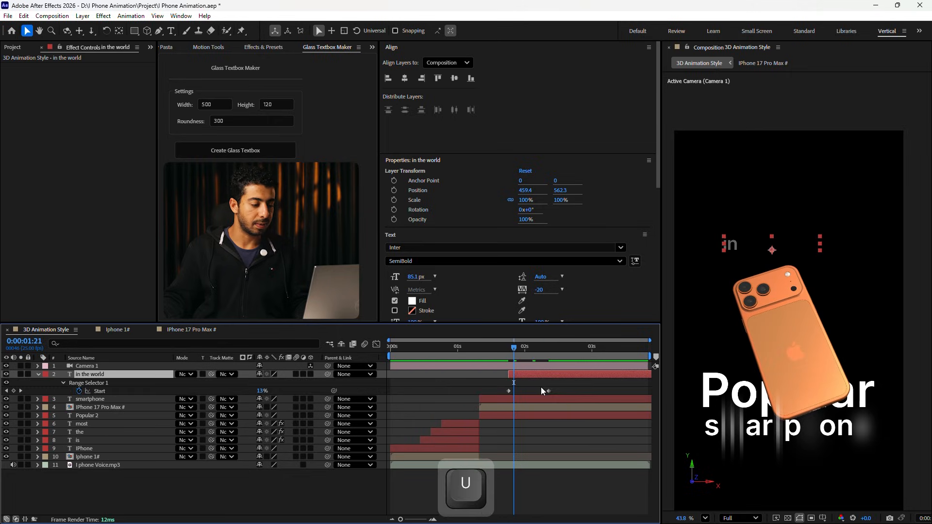
{"action": "left_click", "coordinate": [541, 391]}
{"action": "left_click", "coordinate": [535, 379]}
Play back the text animation from 0:00:01:19 and save the project
{"action": "left_click", "coordinate": [508, 349]}
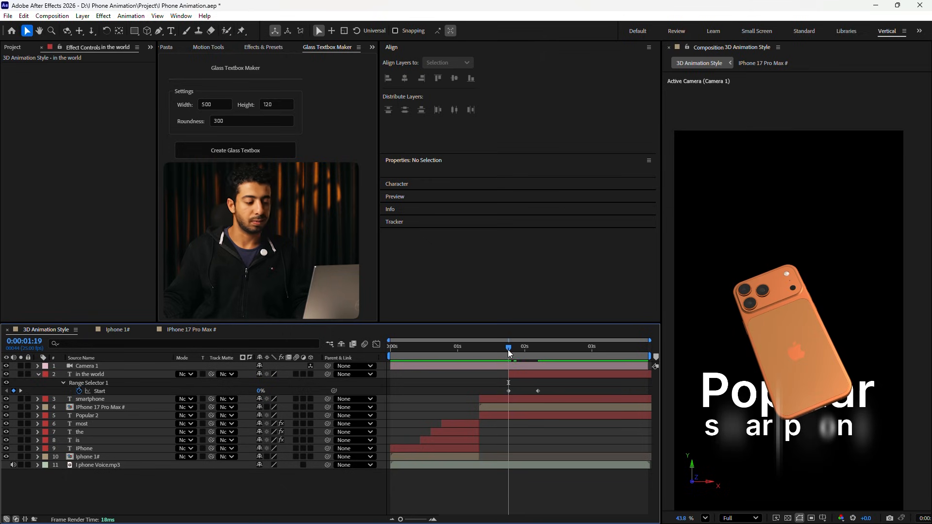
{"action": "key", "text": "space"}
{"action": "key", "text": "ctrl+s"}
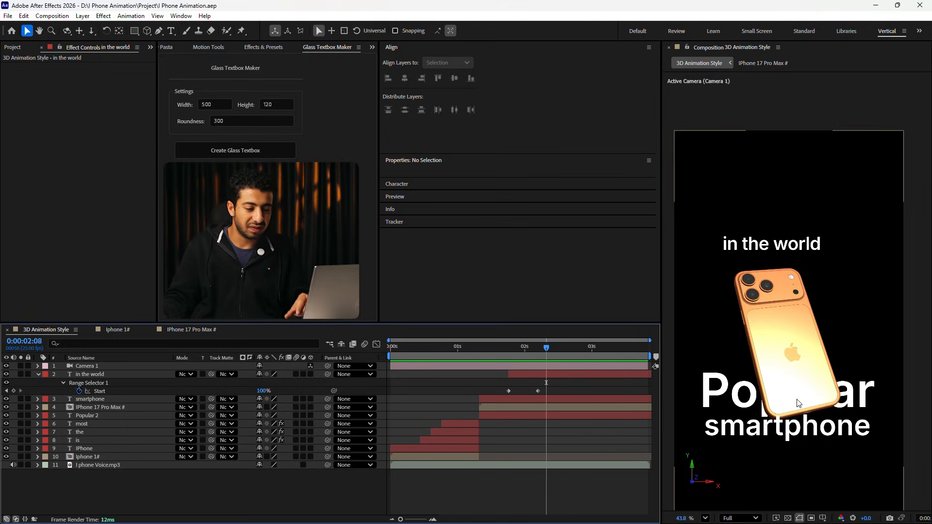
Add a white point light with 469% intensity, Smooth falloff and radius 400 inside the iPhone 17 Pro Max # composition
{"action": "left_click", "coordinate": [554, 407]}
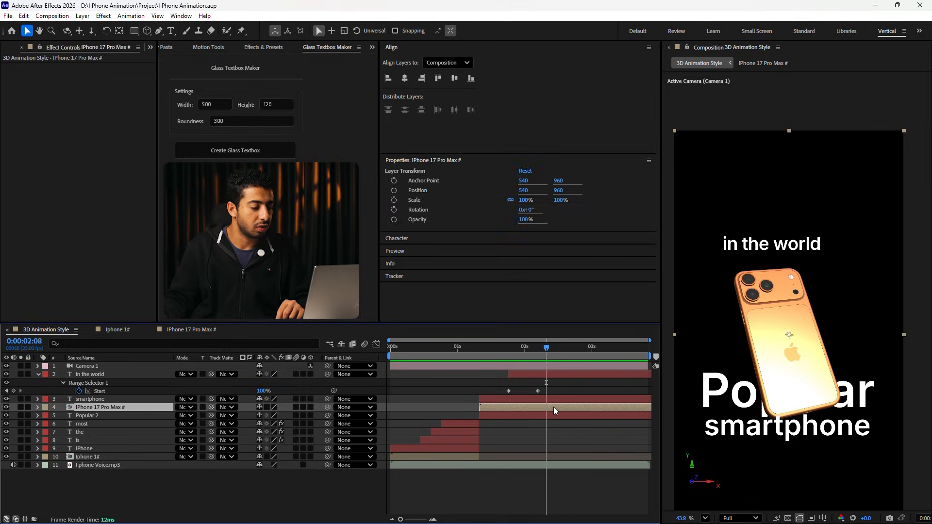
{"action": "double_click", "coordinate": [553, 406]}
{"action": "right_click", "coordinate": [504, 430]}
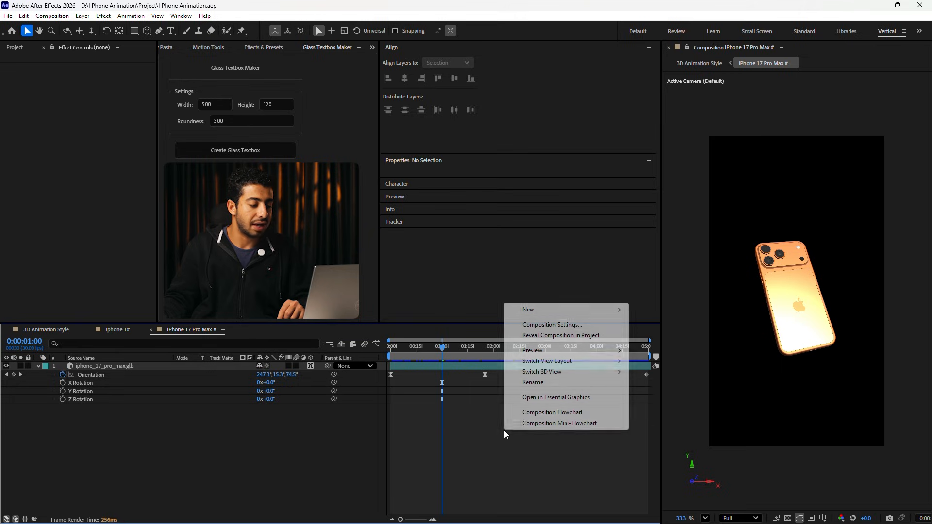
{"action": "mouse_move", "coordinate": [573, 309]}
{"action": "left_click", "coordinate": [655, 346]}
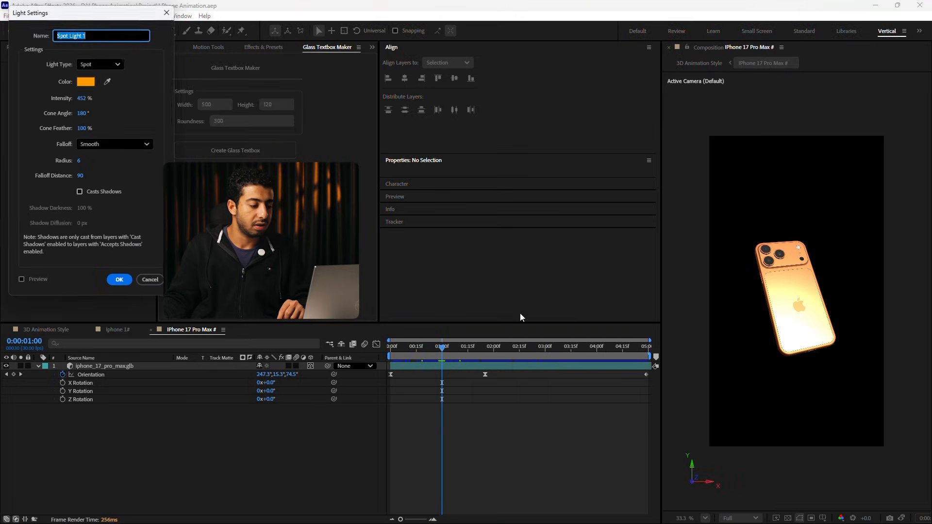
{"action": "left_click", "coordinate": [84, 83]}
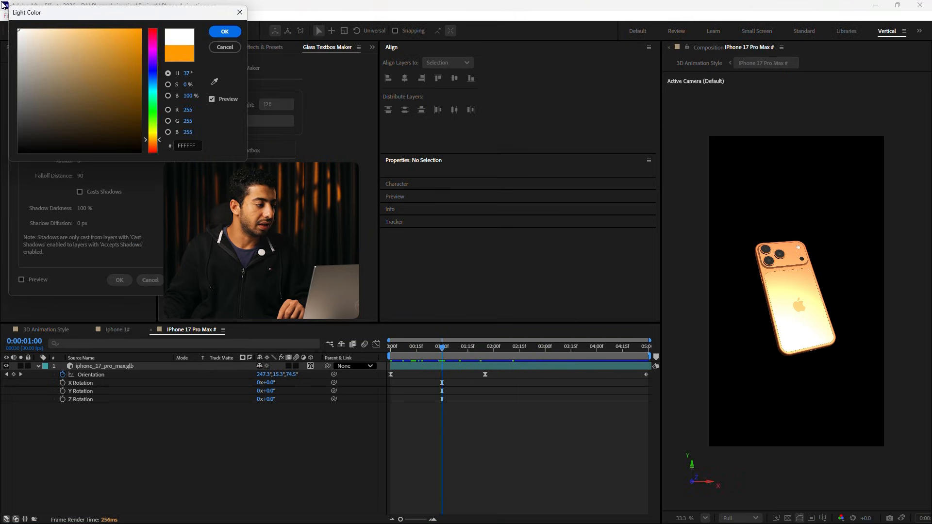
{"action": "left_click", "coordinate": [224, 32]}
{"action": "left_click_drag", "start_coordinate": [80, 161], "coordinate": [83, 163]}
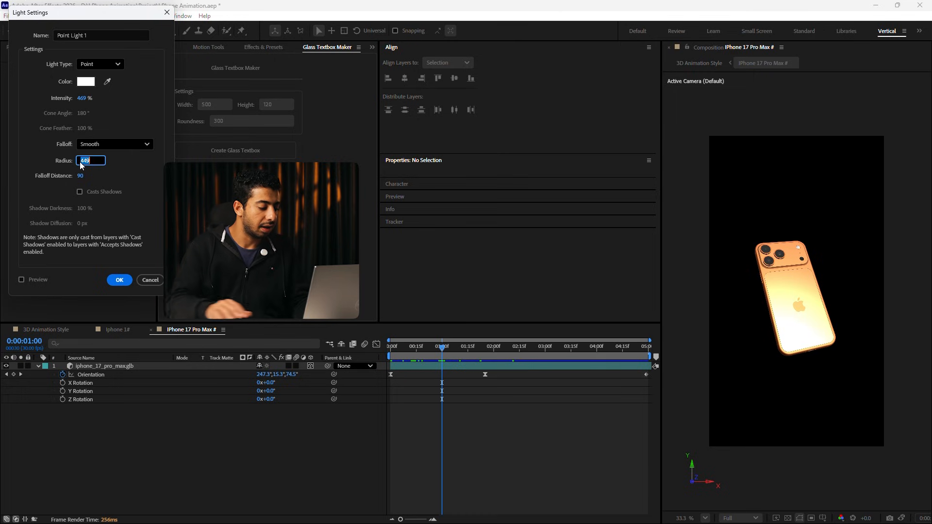
{"action": "type", "text": "400"}
{"action": "key", "text": "Return"}
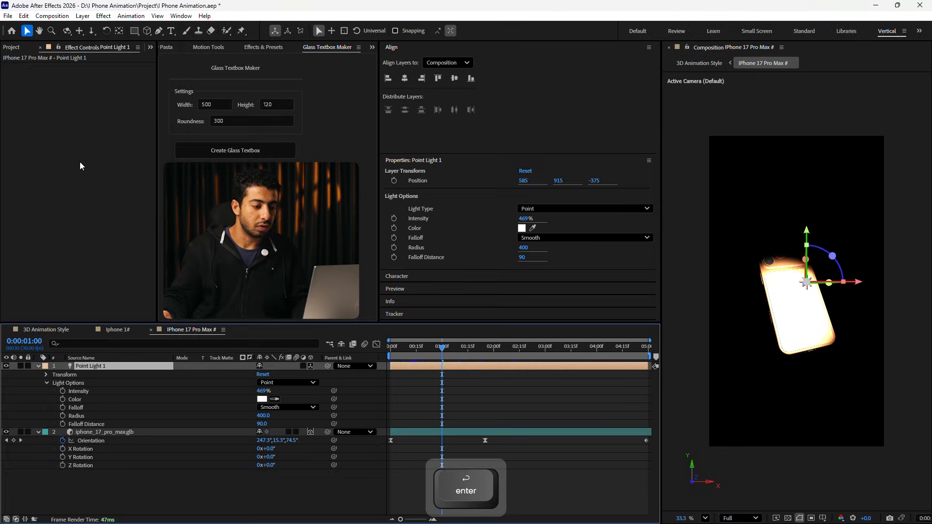
Move Point Light 1 to about 619.4, 863.3, -1010, with radius 934 and falloff distance 744
{"action": "key", "text": "p"}
{"action": "left_click_drag", "start_coordinate": [270, 375], "coordinate": [73, 373]}
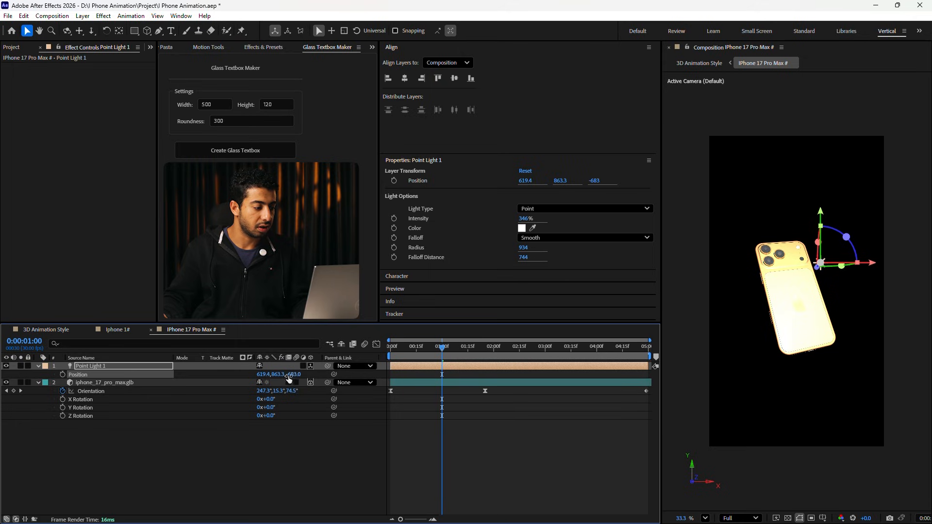
{"action": "left_click_drag", "start_coordinate": [269, 375], "coordinate": [138, 369]}
Reduce Point Light 1's intensity to 167%, raise the light to about Y 794.7 and save the project
{"action": "double_click", "coordinate": [138, 369]}
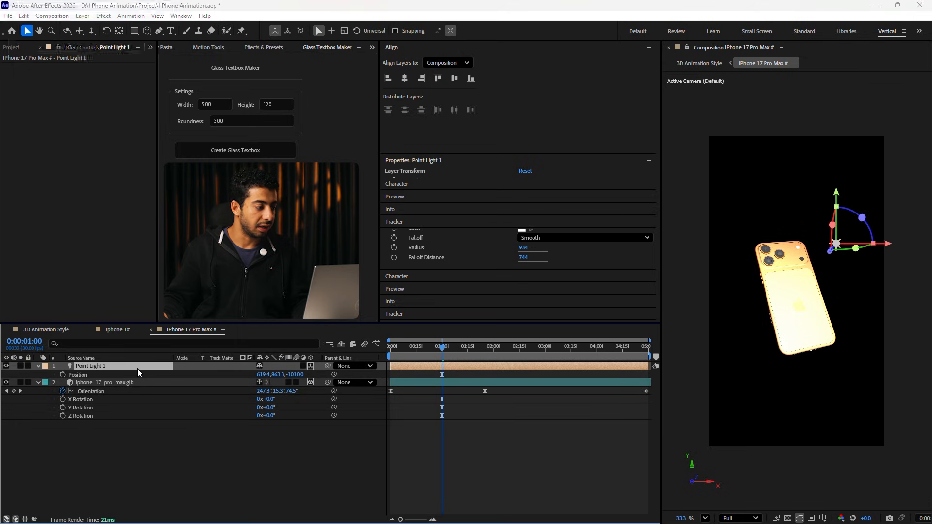
{"action": "left_click_drag", "start_coordinate": [81, 98], "coordinate": [56, 100]}
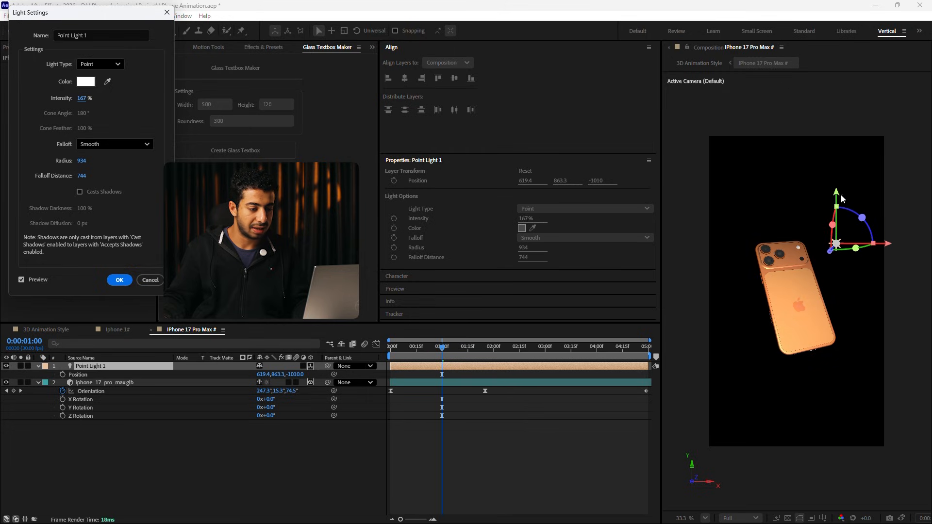
{"action": "left_click", "coordinate": [120, 282]}
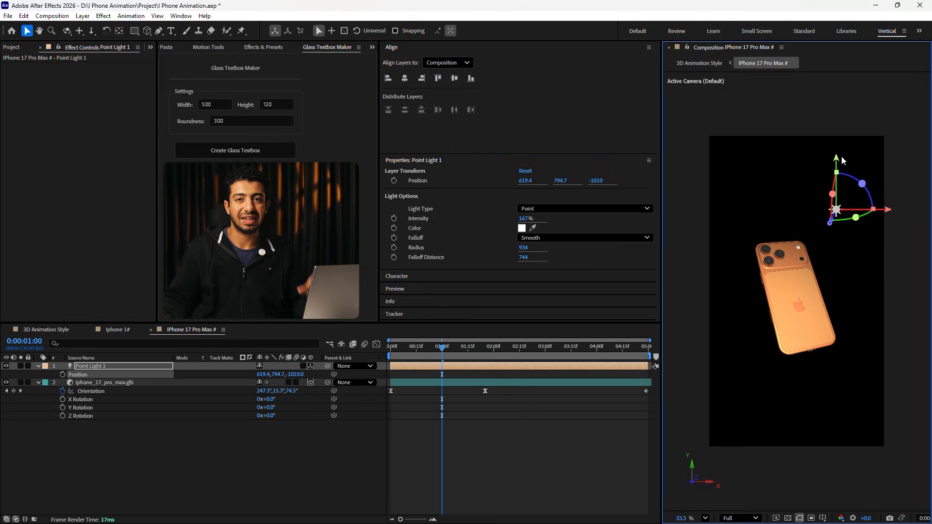
{"action": "key", "text": "ctrl+s"}
Return to the 3D Animation Style composition and play the whole animation from the start
{"action": "left_click", "coordinate": [151, 329]}
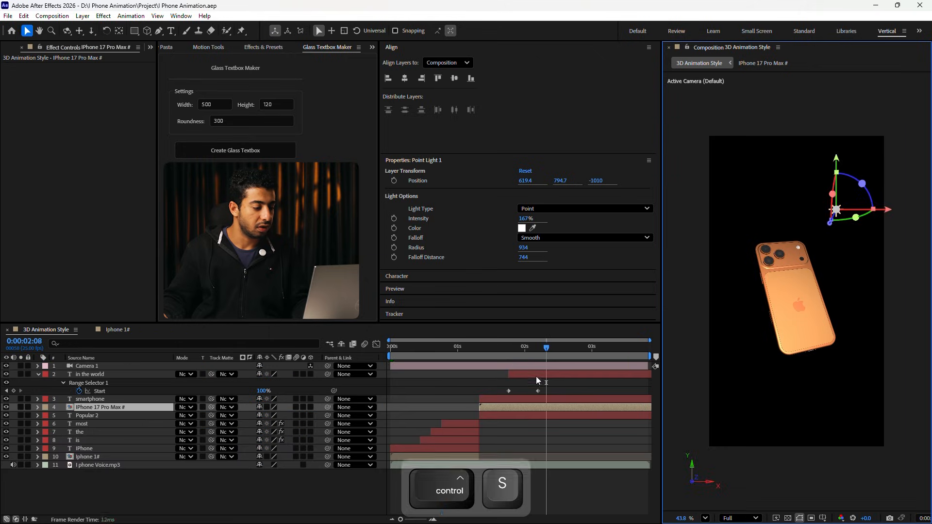
{"action": "left_click_drag", "start_coordinate": [526, 356], "coordinate": [616, 359]}
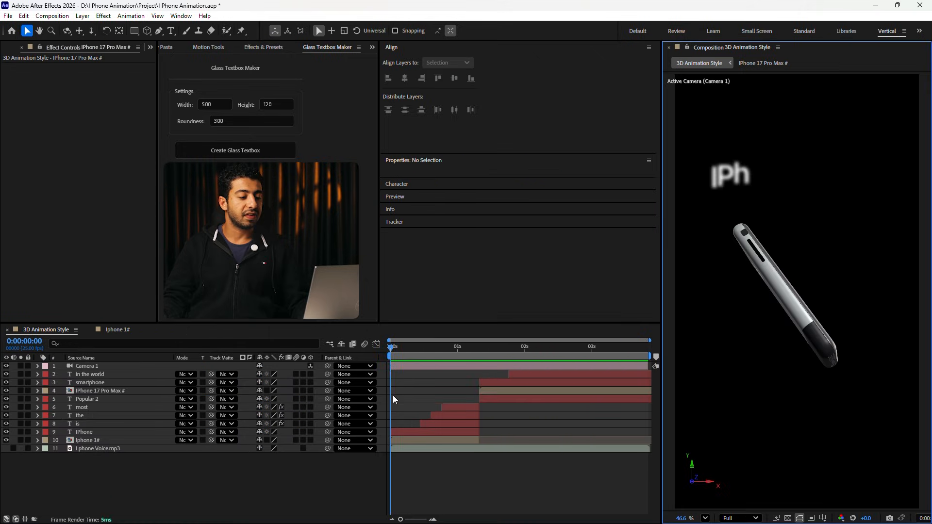
{"action": "key", "text": "space"}
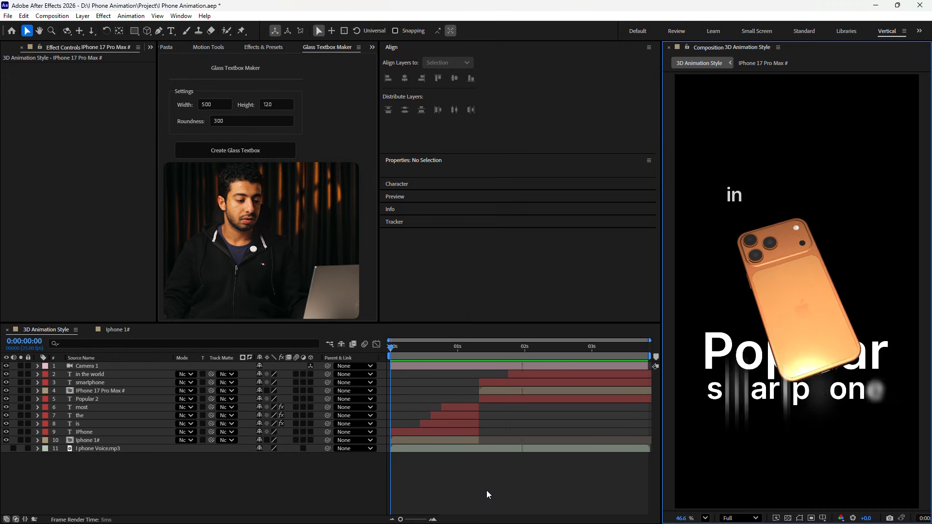
Move the words "is", "the" and "most" down together slightly beside the first phone
{"action": "left_click", "coordinate": [461, 422]}
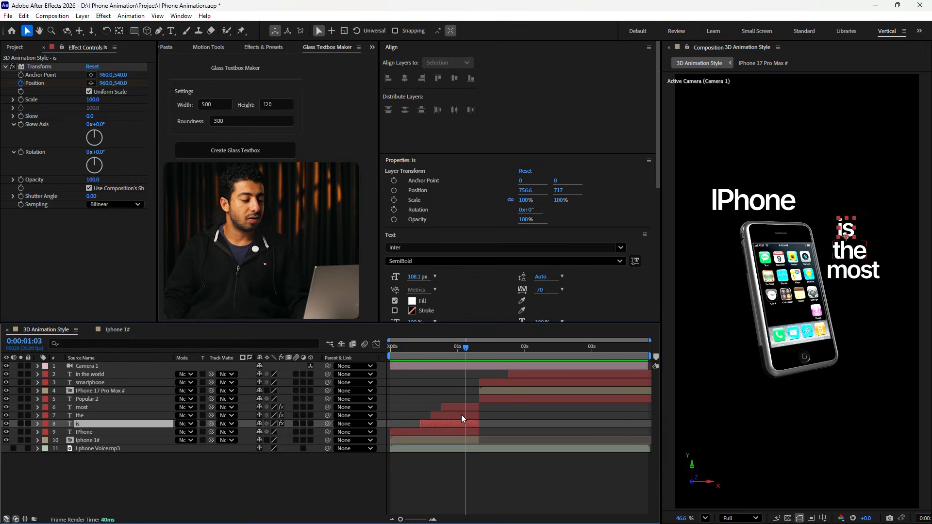
{"action": "left_click", "coordinate": [461, 407], "text": "shift"}
{"action": "left_click_drag", "start_coordinate": [856, 251], "coordinate": [855, 260]}
{"action": "key", "text": "ctrl+z"}
Shift "is", "the" and "most" individually so that their left edges line up in a column
{"action": "left_click", "coordinate": [848, 262]}
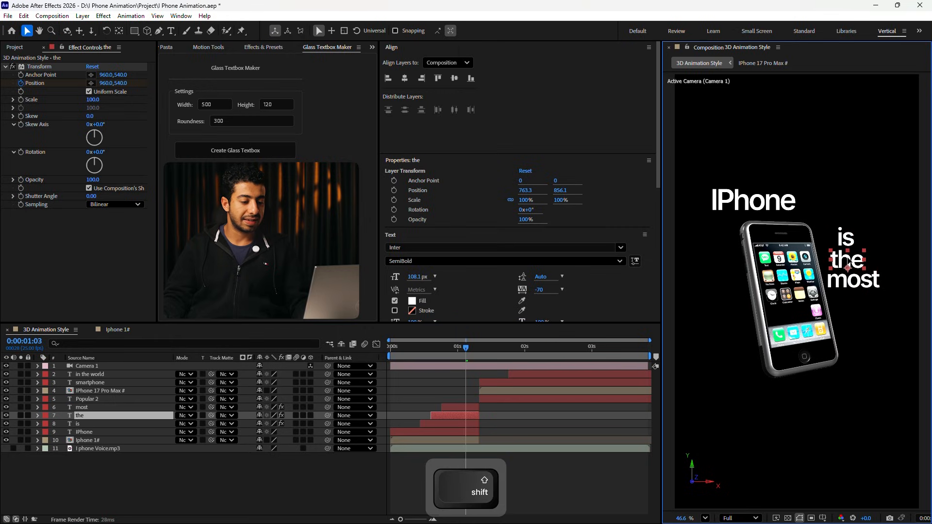
{"action": "left_click", "coordinate": [846, 240]}
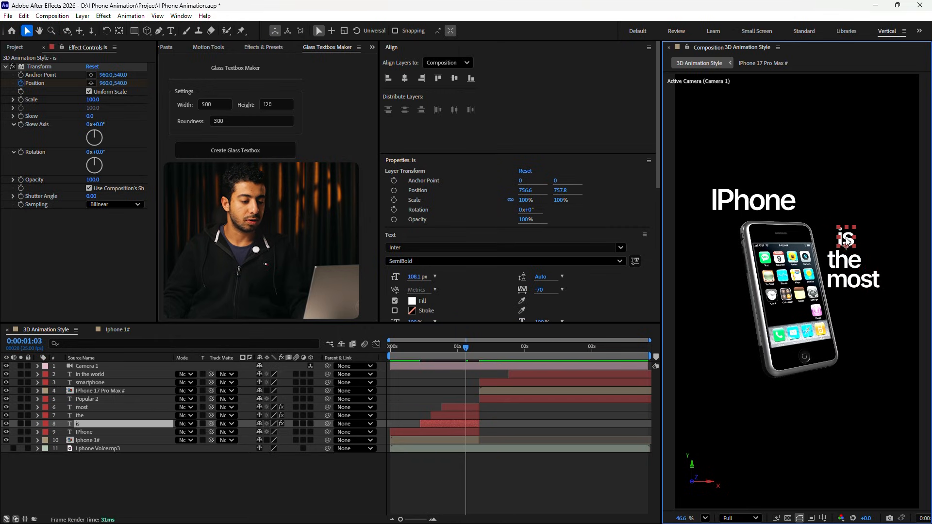
{"action": "left_click_drag", "start_coordinate": [843, 239], "coordinate": [834, 239]}
{"action": "left_click", "coordinate": [854, 285]}
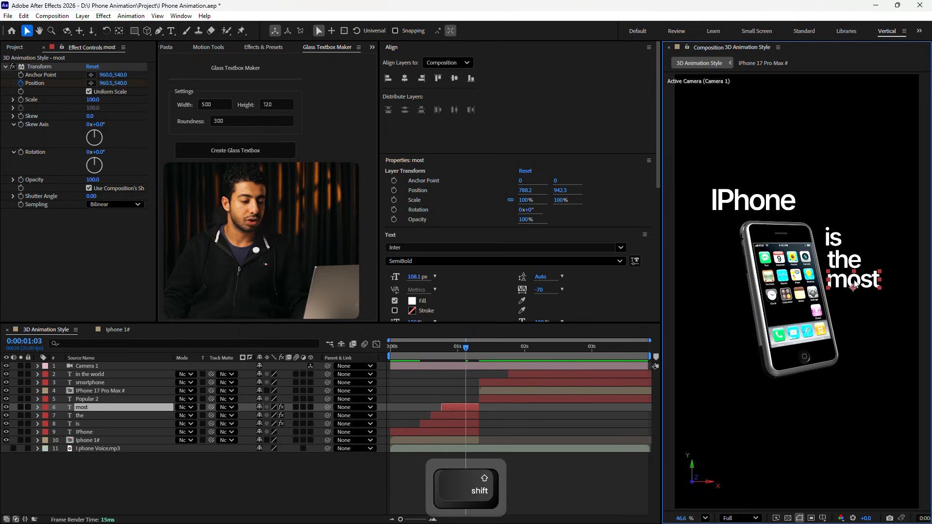
{"action": "left_click_drag", "start_coordinate": [853, 287], "coordinate": [851, 284]}
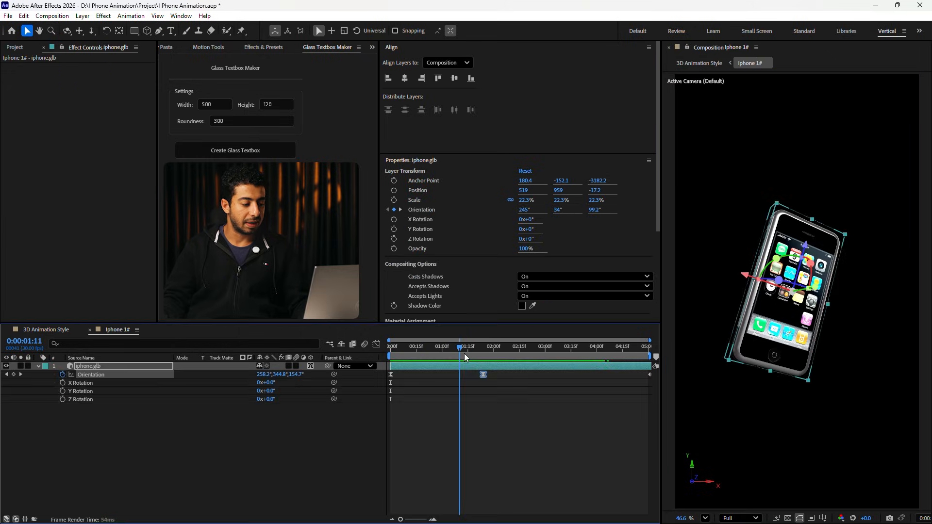
{"action": "left_click_drag", "start_coordinate": [464, 353], "coordinate": [483, 354]}
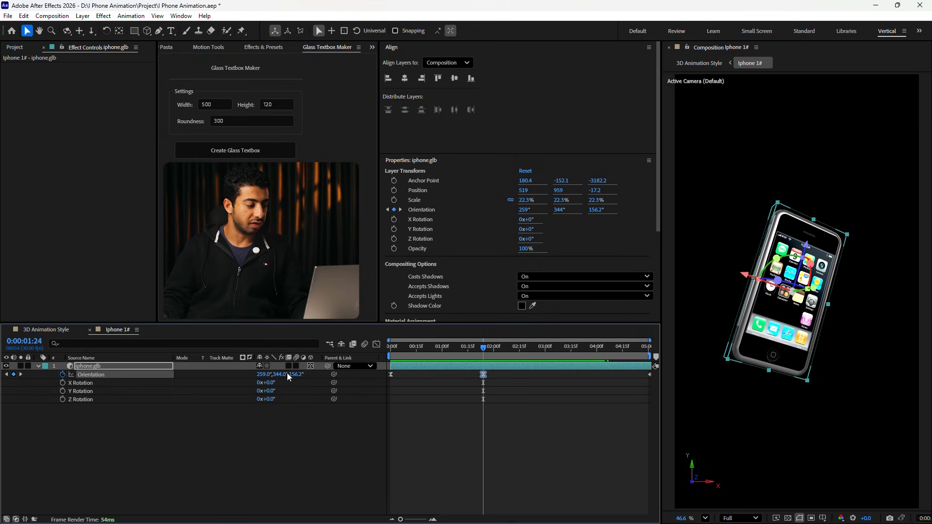
{"action": "left_click_drag", "start_coordinate": [259, 374], "coordinate": [276, 374]}
{"action": "key", "text": "ctrl+z"}
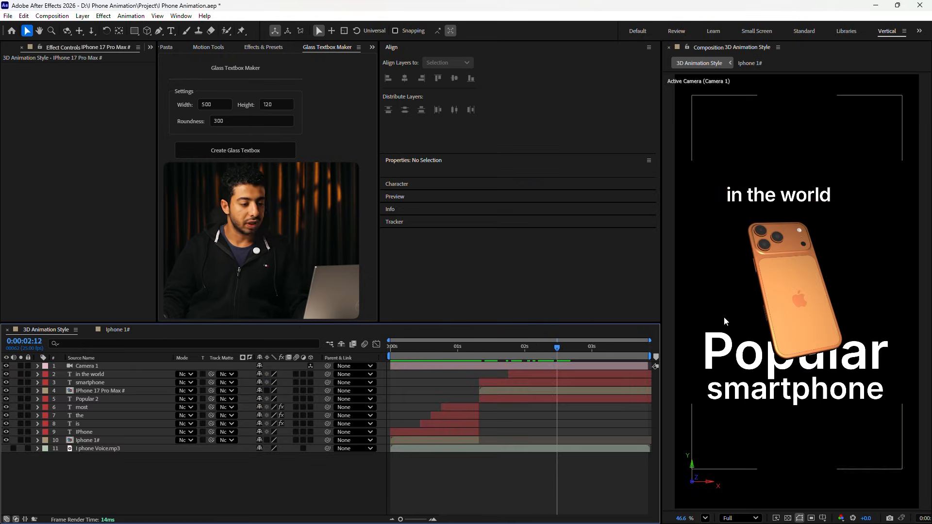
Move the "in the world" text down and right so it sits centered just above the orange phone
{"action": "left_click", "coordinate": [745, 199]}
{"action": "left_click_drag", "start_coordinate": [746, 199], "coordinate": [758, 217]}
{"action": "left_click", "coordinate": [727, 419]}
Nudge the "smartphone" text up slightly, closer to the word "Popular"
{"action": "left_click", "coordinate": [746, 354]}
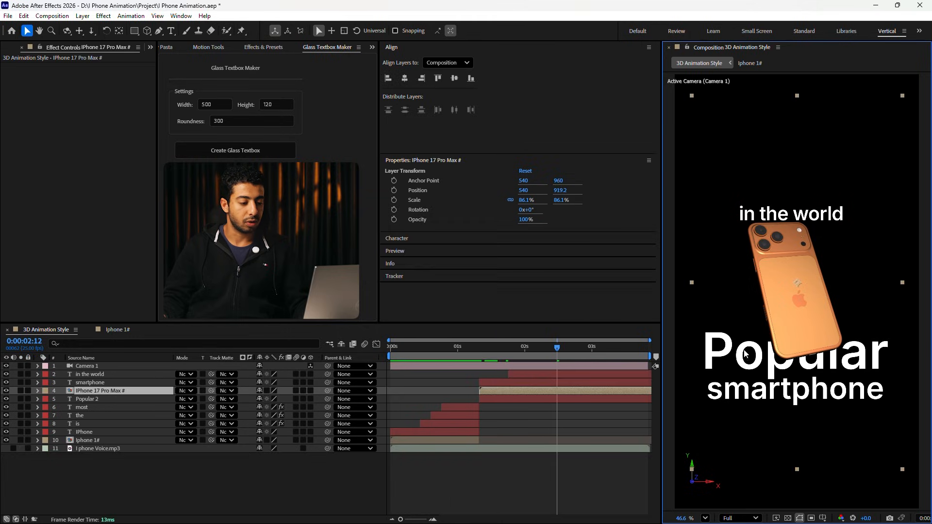
{"action": "left_click", "coordinate": [530, 413]}
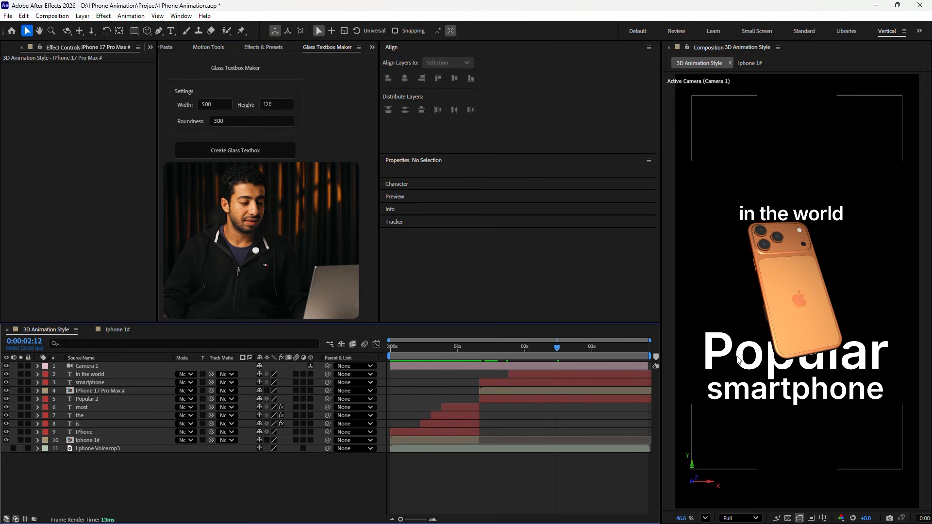
{"action": "left_click", "coordinate": [737, 359]}
{"action": "left_click", "coordinate": [741, 386]}
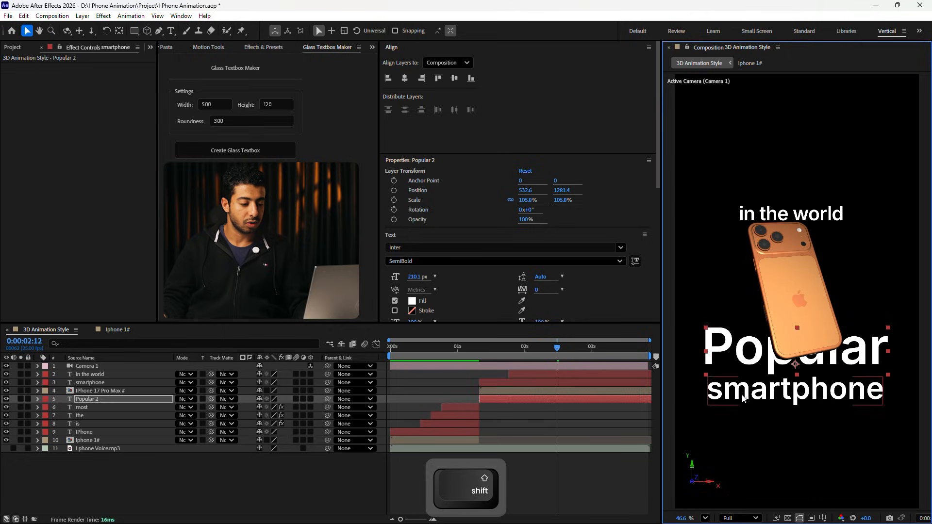
{"action": "left_click", "coordinate": [612, 461]}
Play the animation from the start to check the new layout and save the project
{"action": "left_click_drag", "start_coordinate": [557, 347], "coordinate": [294, 365]}
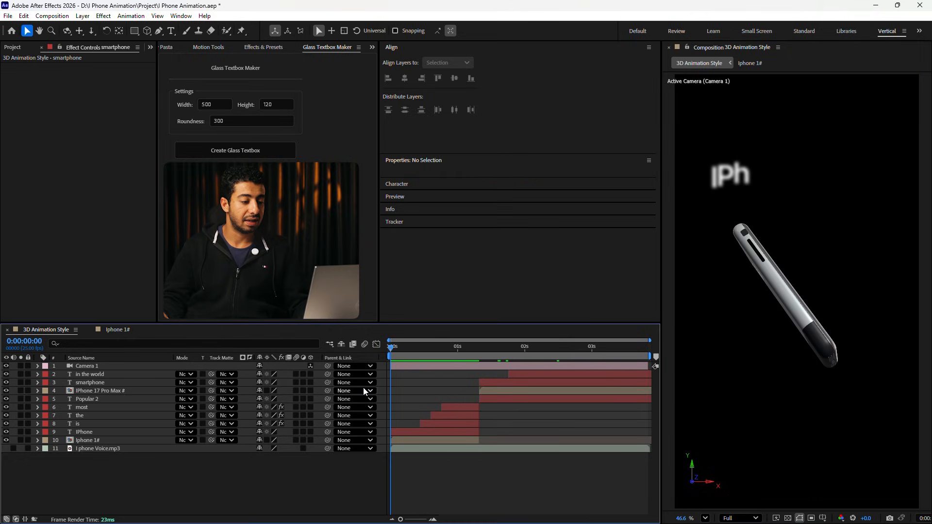
{"action": "key", "text": "space"}
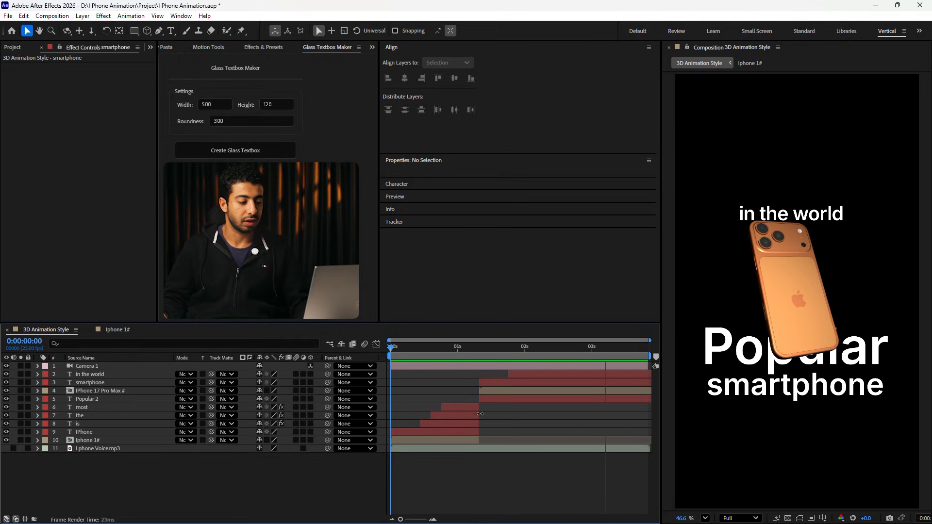
{"action": "key", "text": "ctrl+s"}
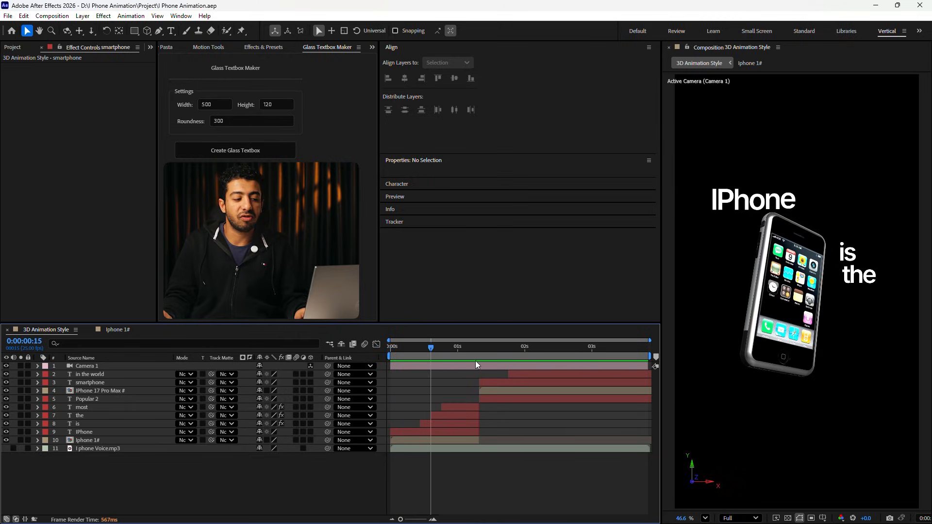
Keyframe Camera 1's position and place the keyframe where the iPhone 1# layer ends
{"action": "left_click_drag", "start_coordinate": [429, 354], "coordinate": [391, 355]}
{"action": "left_click", "coordinate": [88, 367]}
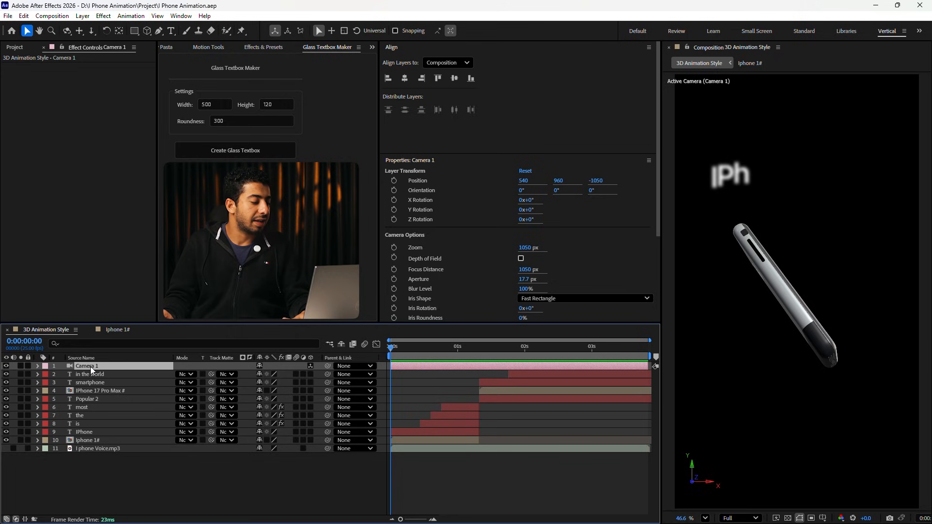
{"action": "key", "text": "p"}
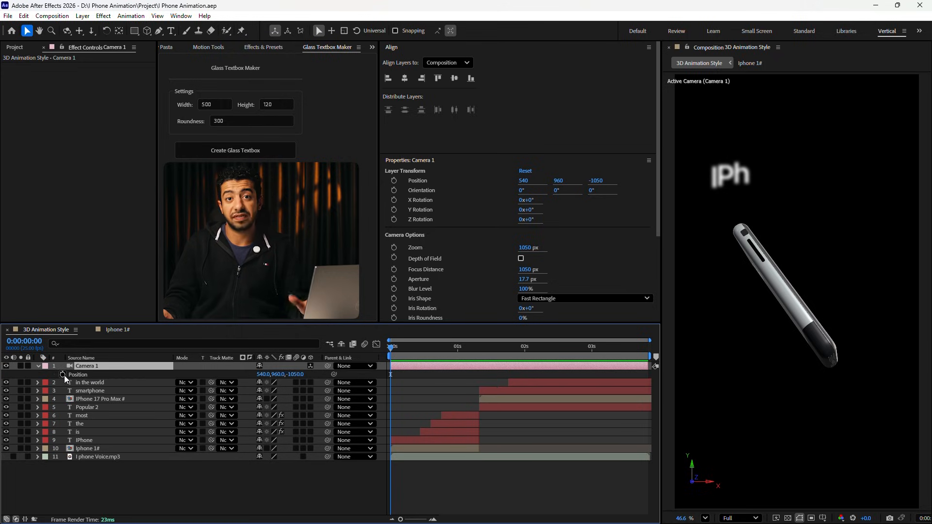
{"action": "left_click", "coordinate": [62, 374]}
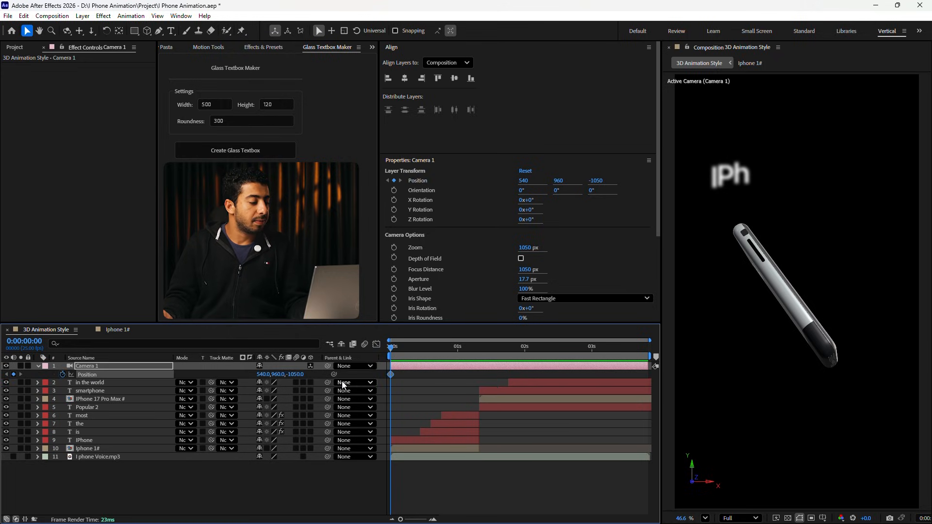
{"action": "left_click_drag", "start_coordinate": [467, 373], "coordinate": [479, 373]}
Make all text and phone layers 3D and set Camera 1's Z position to -1686 at the start of the timeline
{"action": "left_click", "coordinate": [309, 382]}
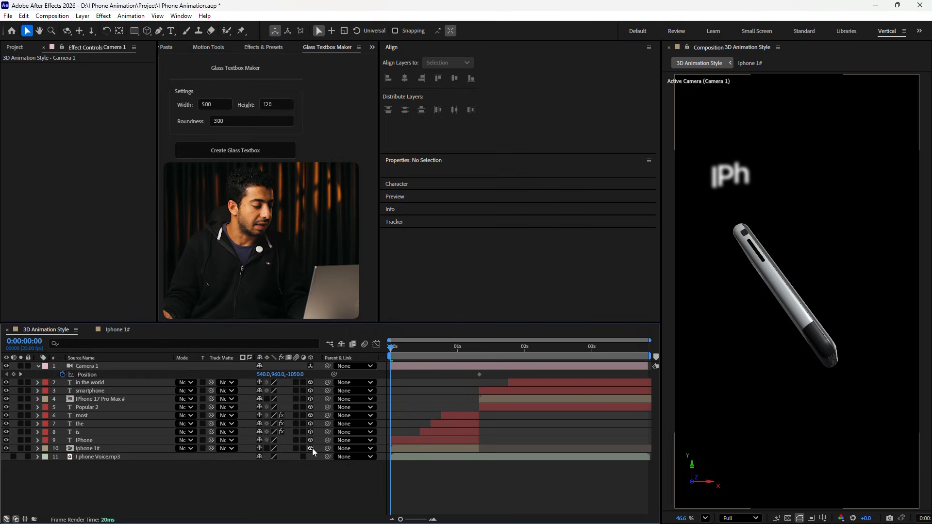
{"action": "left_click_drag", "start_coordinate": [296, 379], "coordinate": [27, 401]}
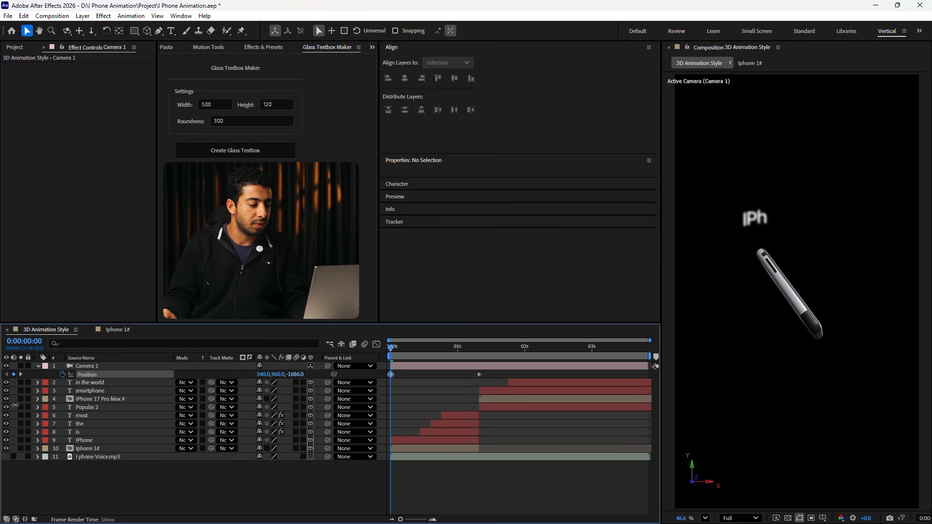
Move the camera's second position keyframe slightly earlier and set its X position to 1010 at 0:00:01:12
{"action": "left_click_drag", "start_coordinate": [391, 348], "coordinate": [469, 351]}
{"action": "left_click_drag", "start_coordinate": [478, 374], "coordinate": [490, 351]}
{"action": "left_click_drag", "start_coordinate": [264, 375], "coordinate": [489, 371]}
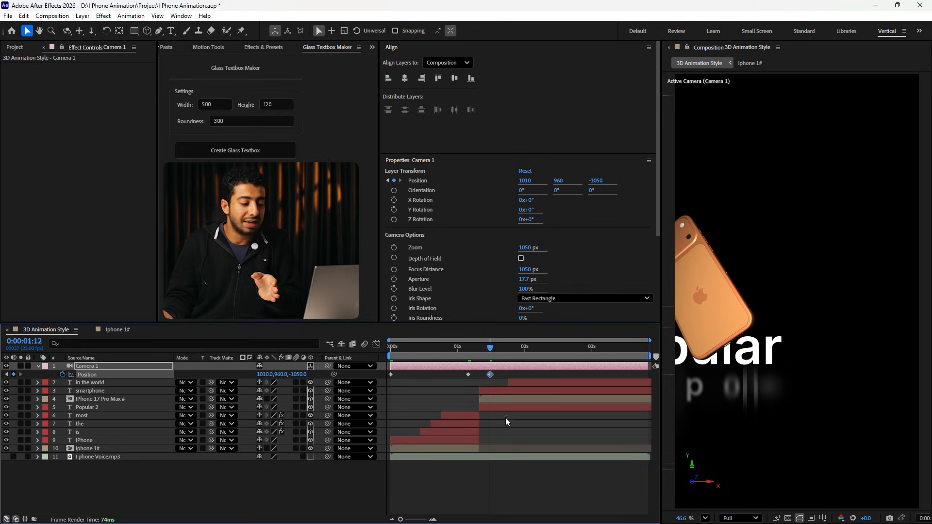
Shift the in the world, smartphone, iPhone 17 Pro Max and Popular 2 layers together horizontally so they are centered in the camera view
{"action": "left_click", "coordinate": [534, 382]}
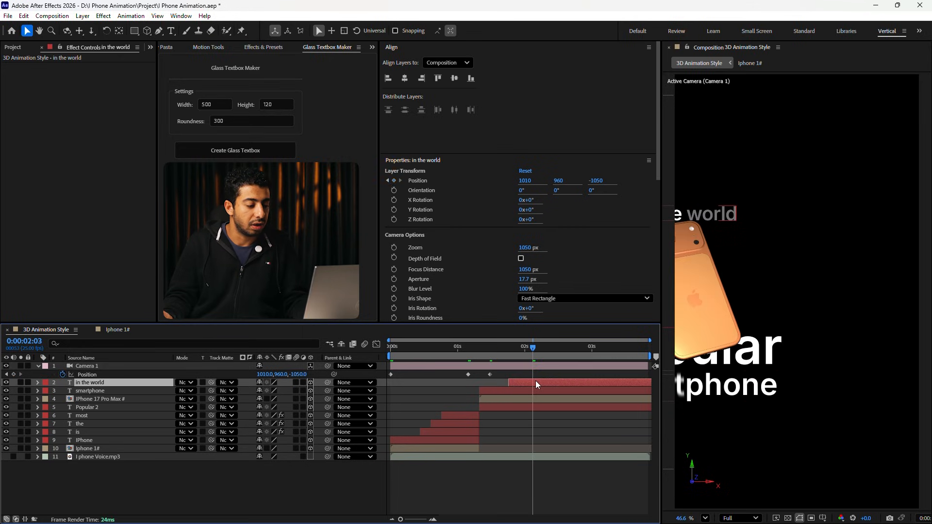
{"action": "left_click", "coordinate": [529, 404], "text": "shift"}
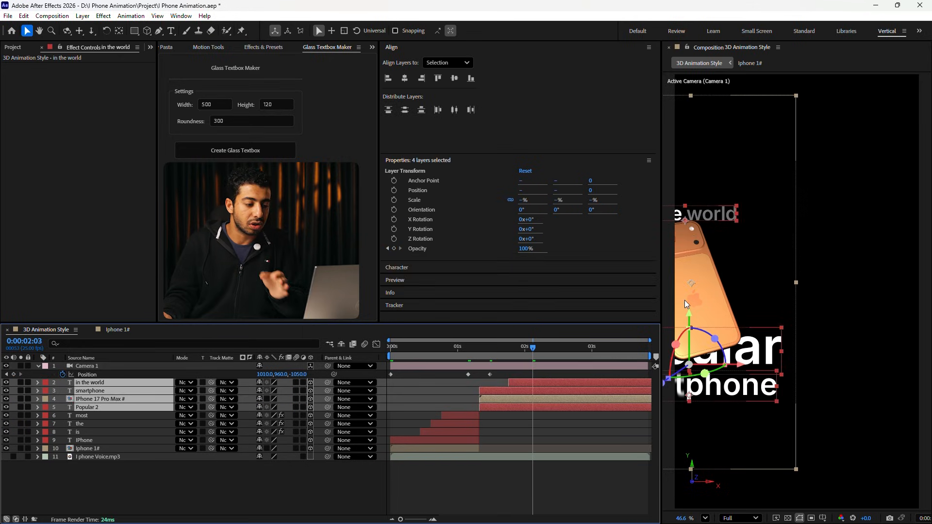
{"action": "left_click", "coordinate": [547, 384]}
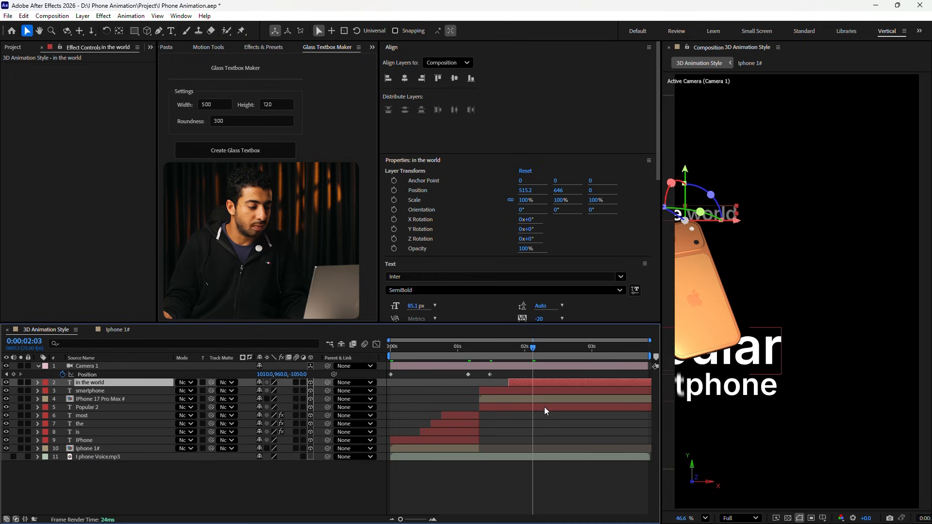
{"action": "left_click", "coordinate": [540, 406], "text": "shift"}
{"action": "left_click_drag", "start_coordinate": [692, 292], "coordinate": [798, 296]}
Add a camera push-in by setting Camera 1's Z position to -938 at 0:00:03:16
{"action": "key", "text": "ctrl+shift+a"}
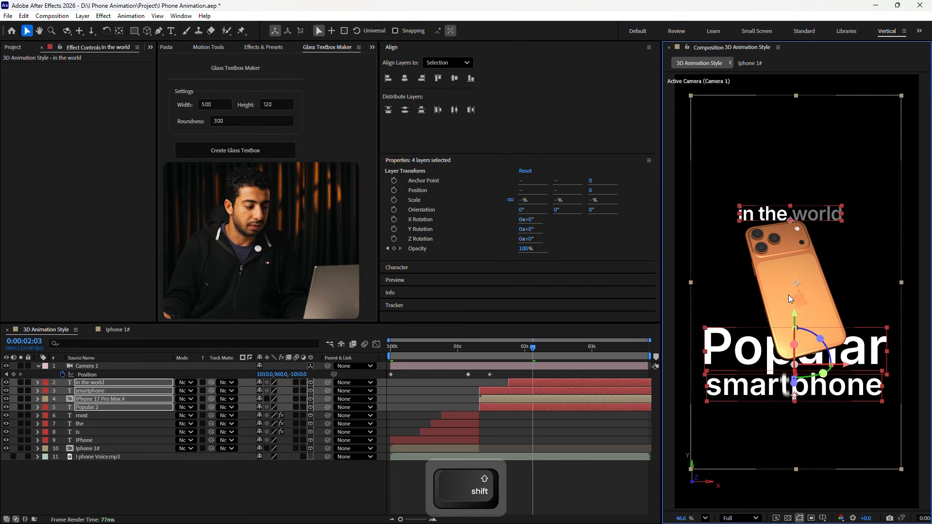
{"action": "left_click_drag", "start_coordinate": [546, 352], "coordinate": [634, 354]}
{"action": "left_click_drag", "start_coordinate": [301, 374], "coordinate": [352, 373]}
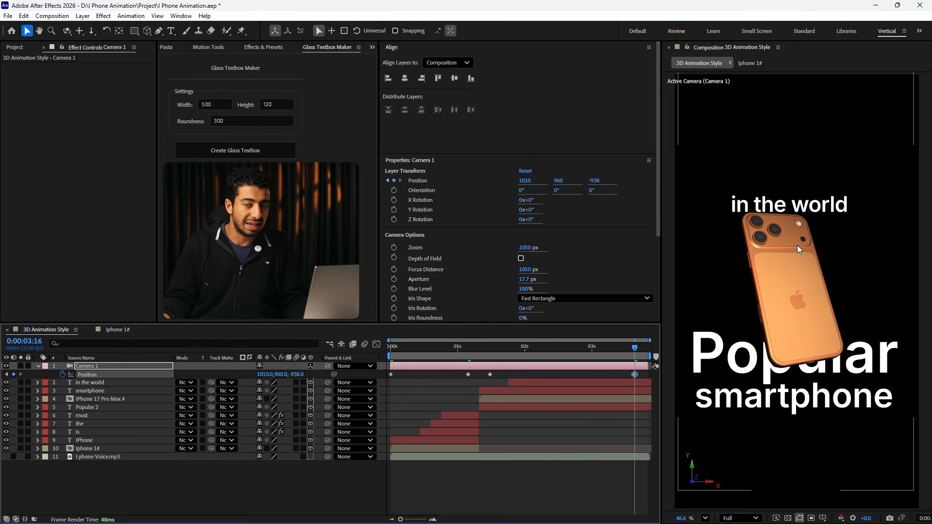
Scale the in the world, smartphone, iPhone 17 Pro Max and Popular 2 layers down slightly together
{"action": "left_click", "coordinate": [593, 381]}
{"action": "left_click", "coordinate": [596, 409], "text": "shift"}
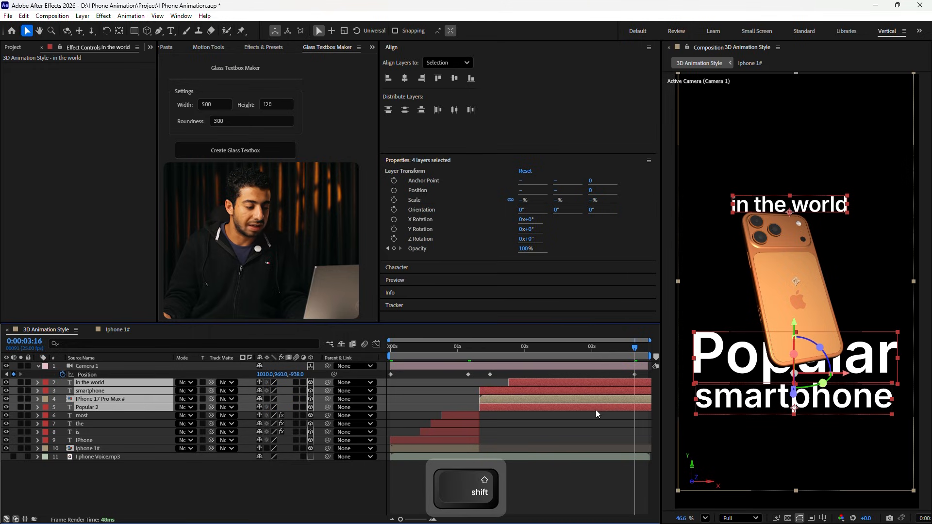
{"action": "left_click_drag", "start_coordinate": [914, 282], "coordinate": [898, 284]}
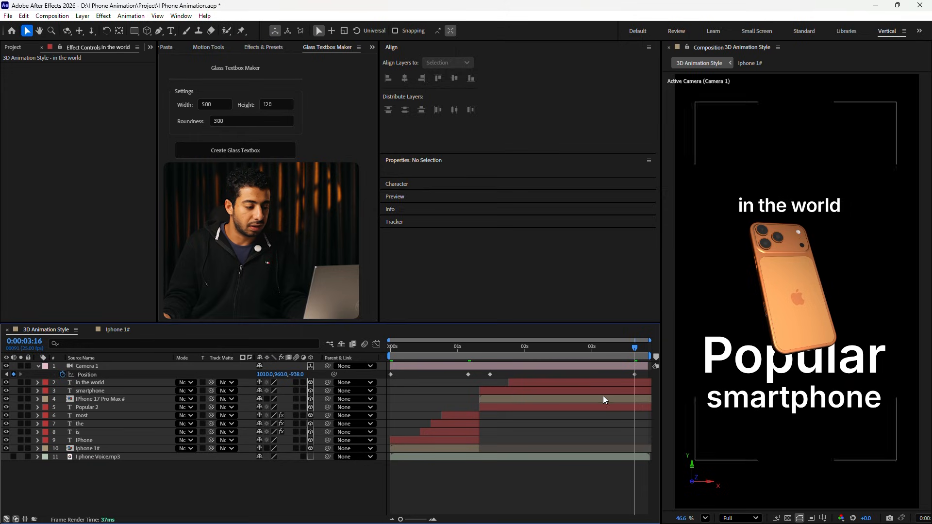
Move the "in the world" text down, closer to the orange phone
{"action": "left_click", "coordinate": [604, 406]}
{"action": "left_click", "coordinate": [738, 391]}
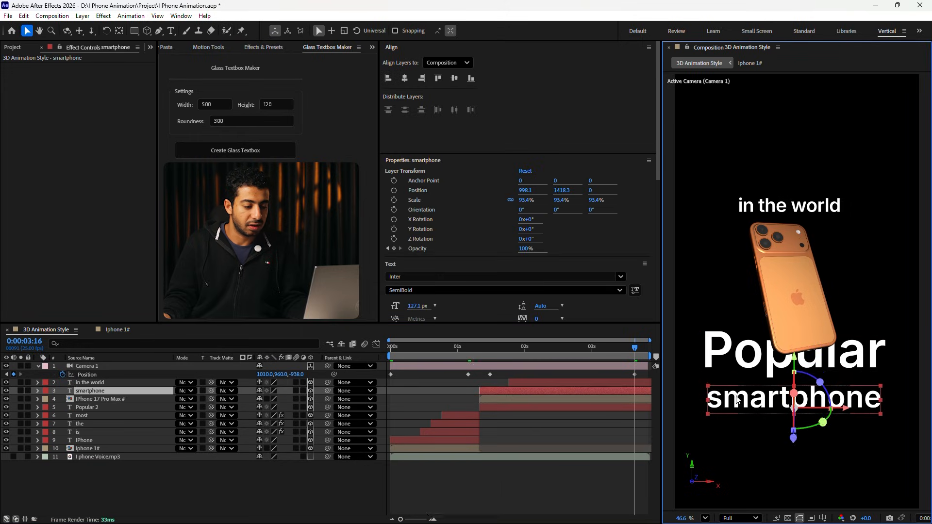
{"action": "left_click", "coordinate": [765, 208]}
{"action": "left_click_drag", "start_coordinate": [767, 208], "coordinate": [770, 218]}
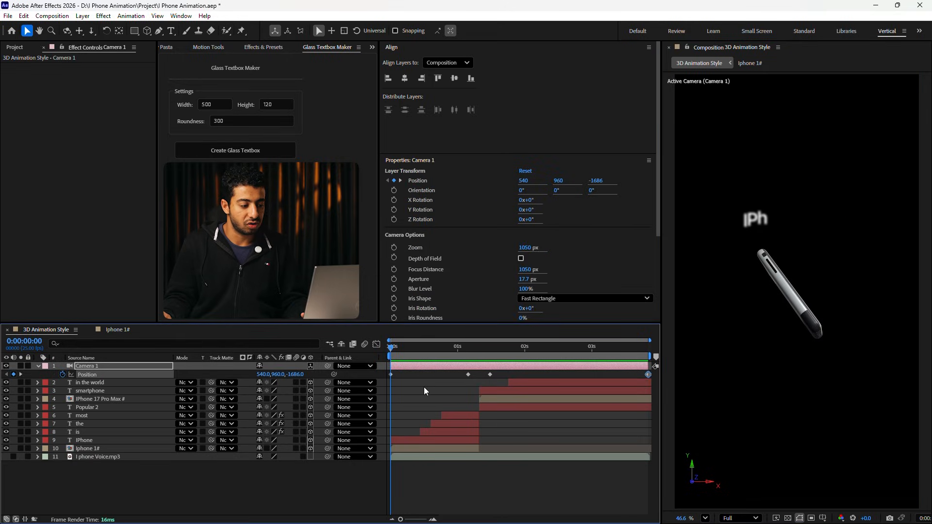
Play the animation from the start to check the camera move, and return to the first frame
{"action": "key", "text": "space"}
{"action": "key", "text": "space"}
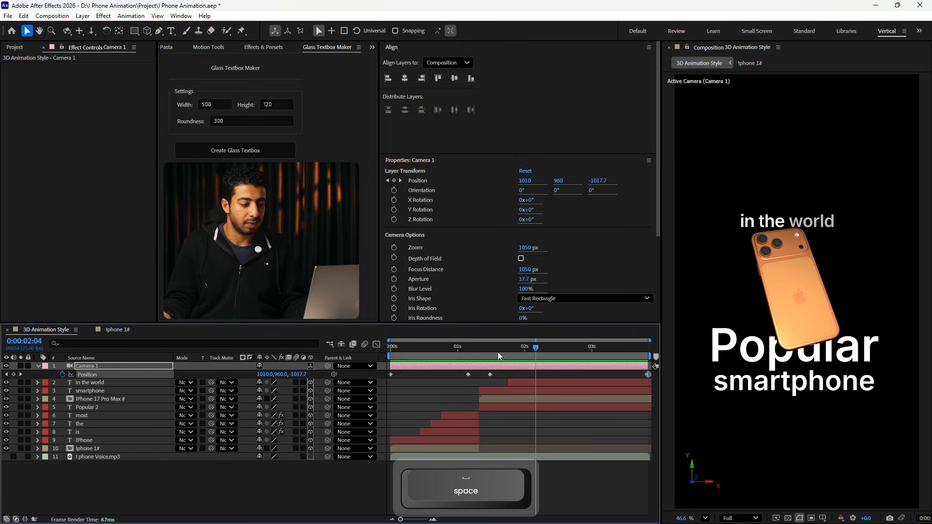
{"action": "left_click_drag", "start_coordinate": [592, 355], "coordinate": [304, 362]}
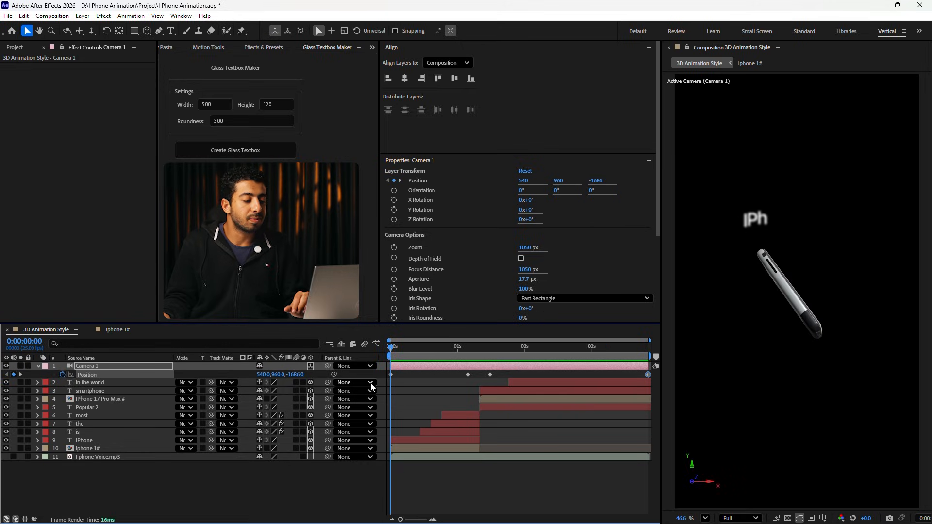
Easy-ease Camera 1's first two position keyframes, reshape the speed curve to start fast and slow down gradually, and preview it
{"action": "left_click_drag", "start_coordinate": [474, 372], "coordinate": [360, 398]}
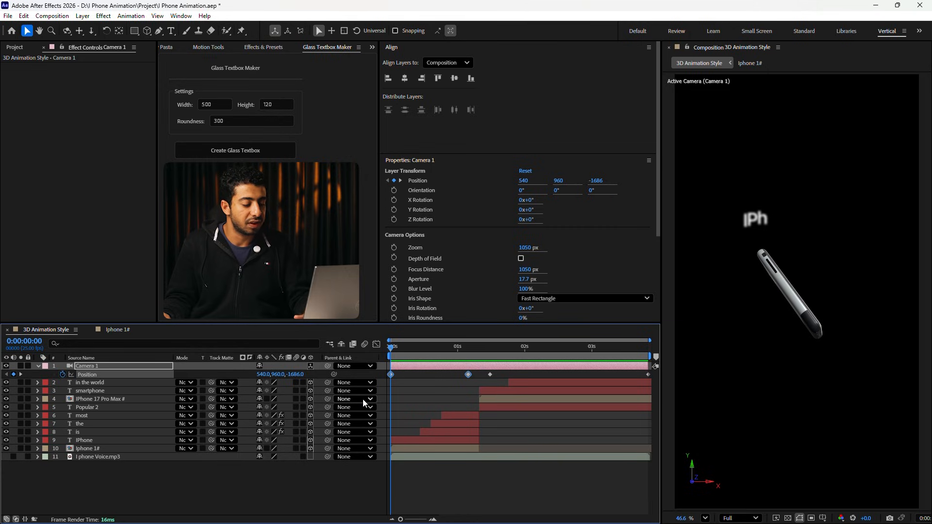
{"action": "key", "text": "F9"}
{"action": "left_click", "coordinate": [377, 344]}
{"action": "left_click_drag", "start_coordinate": [454, 491], "coordinate": [376, 490]}
{"action": "key", "text": "space"}
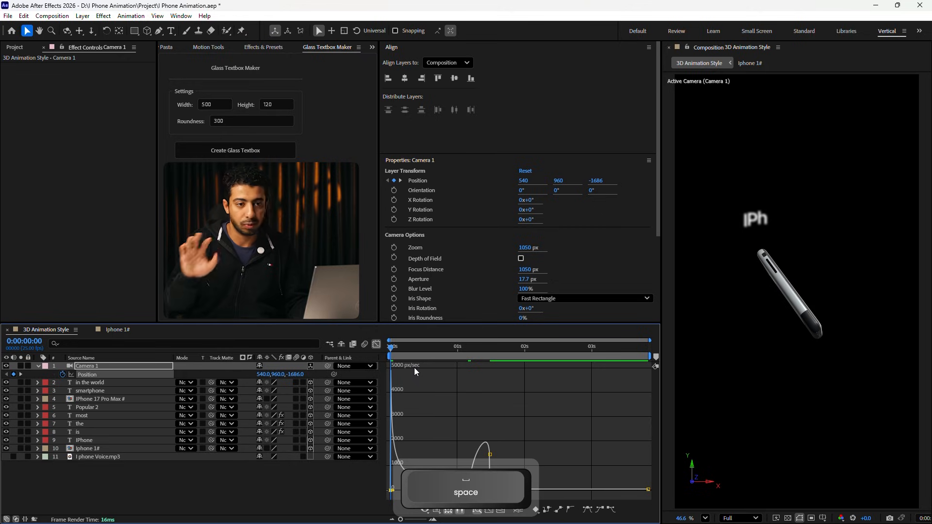
{"action": "key", "text": "space"}
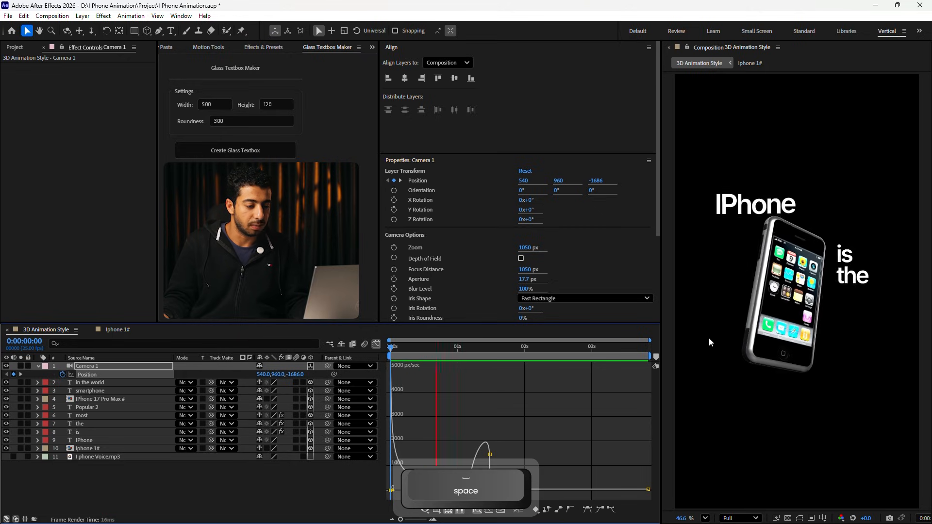
{"action": "key", "text": "space"}
Shape the speed curve between Camera 1's second and third position keyframes into a sharp central peak and check the frames around it
{"action": "left_click_drag", "start_coordinate": [513, 430], "coordinate": [488, 490]}
{"action": "left_click", "coordinate": [476, 347]}
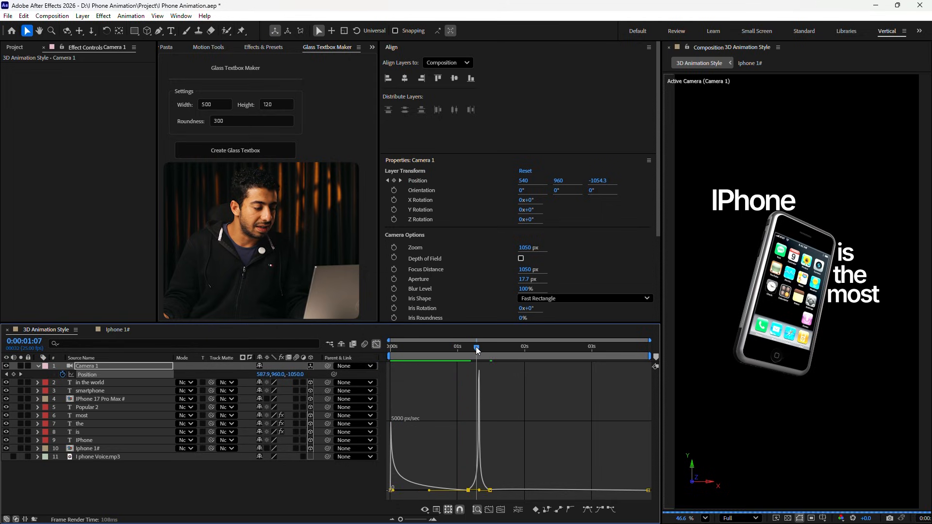
{"action": "scroll", "coordinate": [472, 354], "scroll_direction": "up", "scroll_amount": 4}
{"action": "left_click", "coordinate": [491, 346]}
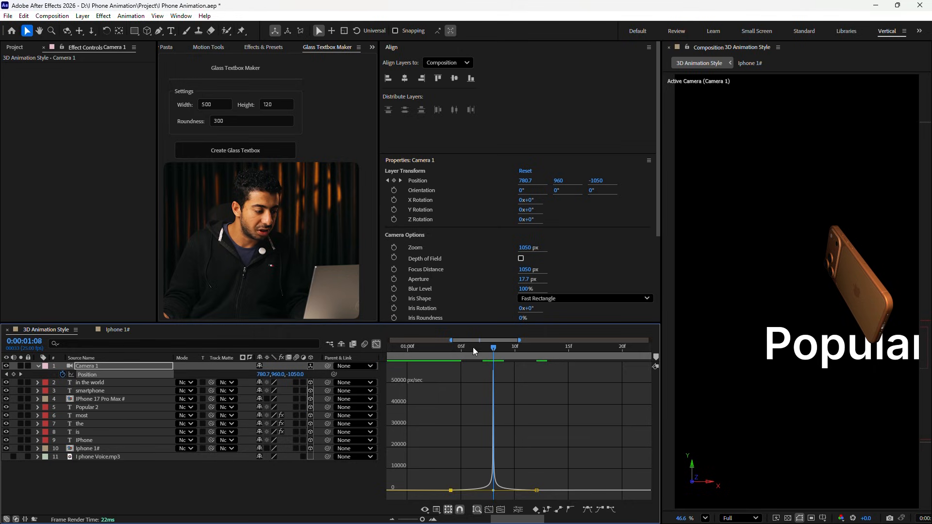
Inspect where the layers switch at 0:00:01:08 against the camera keyframes and play the transition
{"action": "key", "text": "shift+F3"}
{"action": "scroll", "coordinate": [500, 388], "scroll_direction": "up", "scroll_amount": 3}
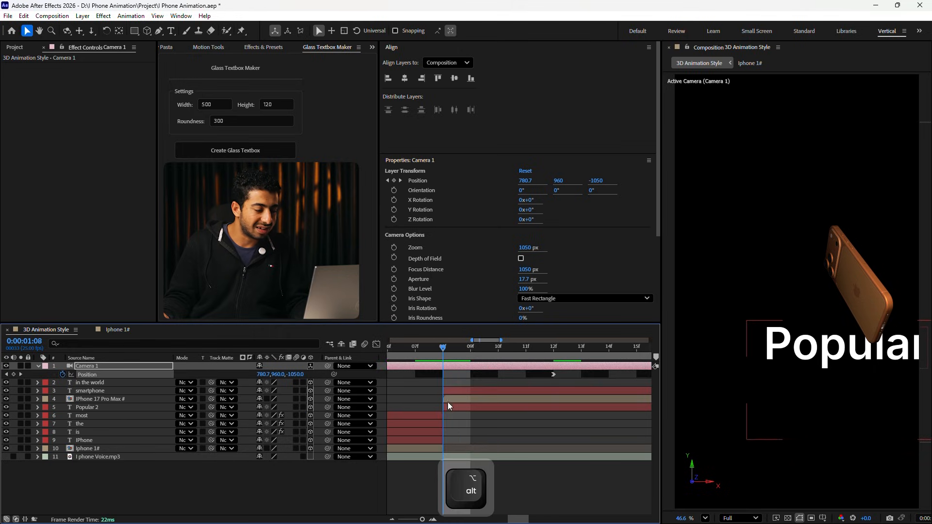
{"action": "scroll", "coordinate": [447, 396], "scroll_direction": "down", "scroll_amount": 5}
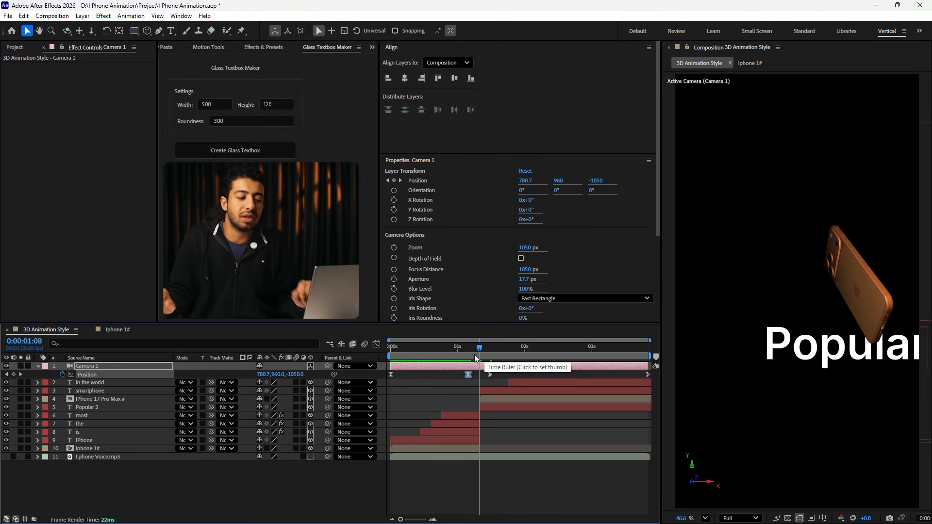
{"action": "key", "text": "space"}
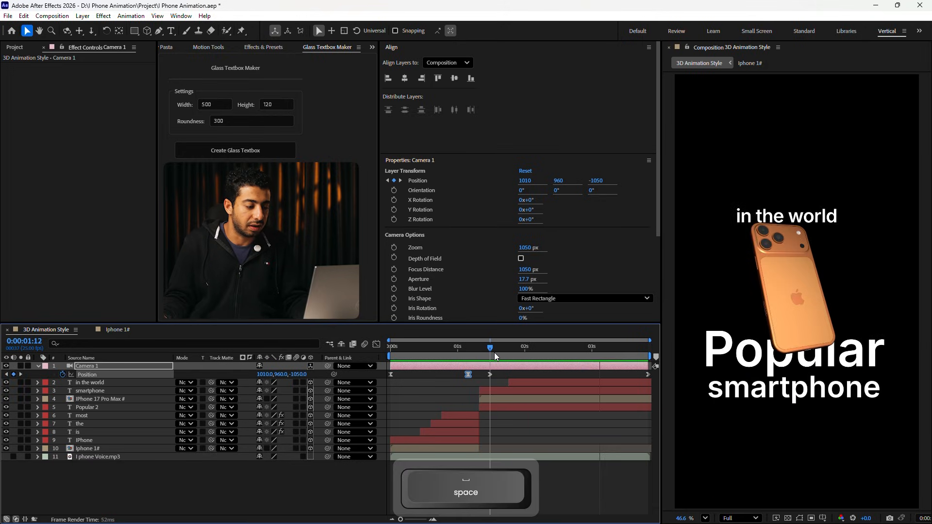
Shorten the easing handles on the slow section between Camera 1's third and last position keyframes and play the animation from the start
{"action": "key", "text": "shift+F3"}
{"action": "left_click_drag", "start_coordinate": [518, 494], "coordinate": [475, 496]}
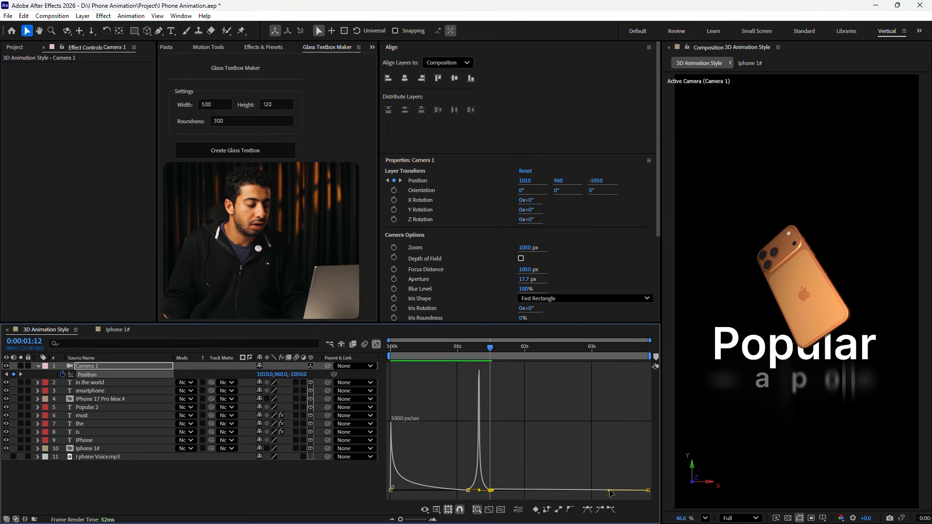
{"action": "left_click_drag", "start_coordinate": [612, 492], "coordinate": [668, 488]}
{"action": "left_click", "coordinate": [378, 345]}
{"action": "key", "text": "Home"}
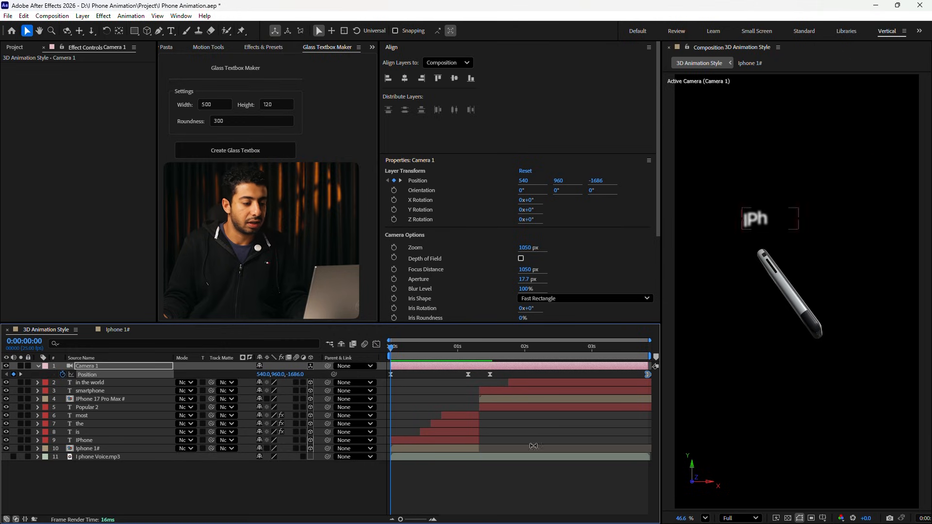
{"action": "key", "text": "space"}
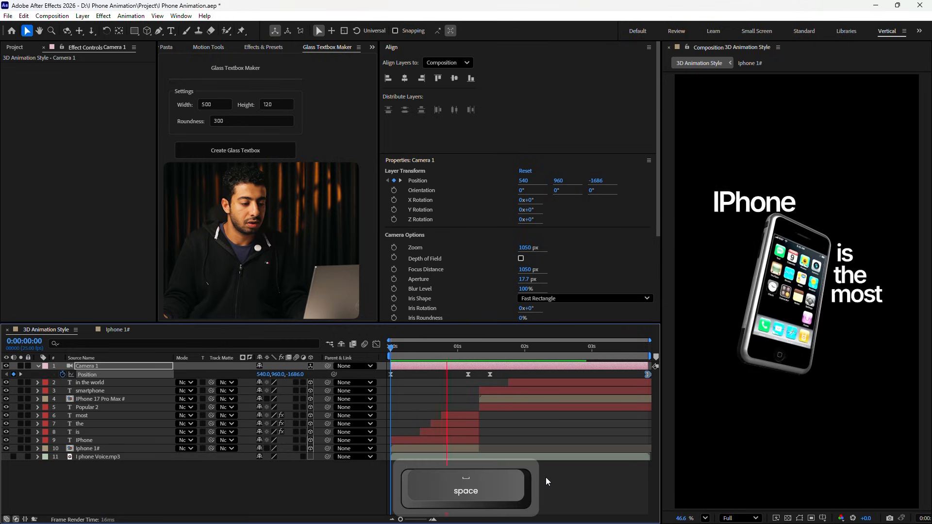
{"action": "key", "text": "space"}
{"action": "key", "text": "ctrl+z"}
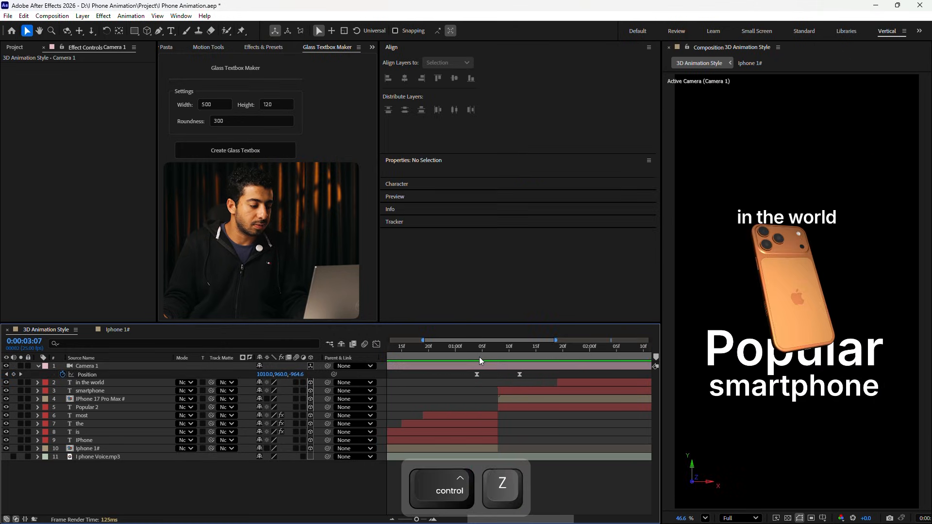
Widen the camera transition by moving its two position keyframes to 0:00:01:02 and 0:00:01:14, and play the result
{"action": "left_click", "coordinate": [498, 349]}
{"action": "key", "text": "minus"}
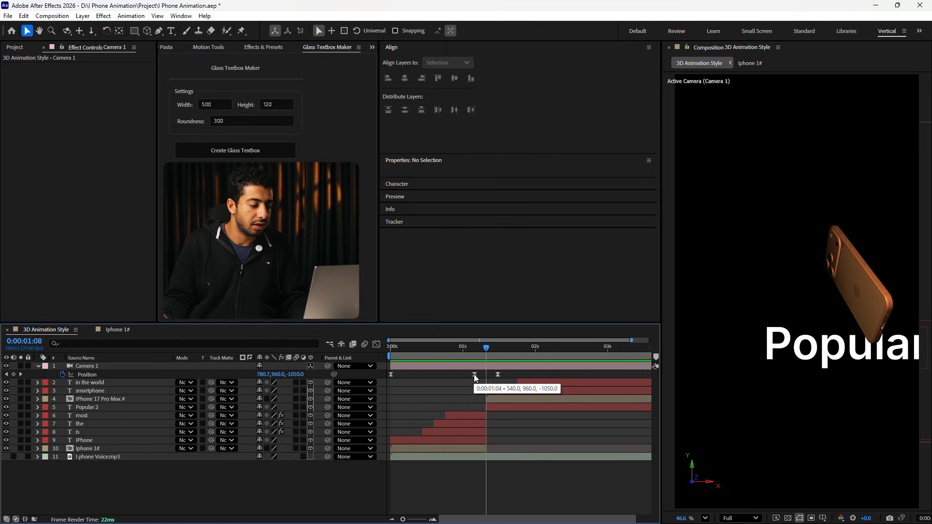
{"action": "left_click", "coordinate": [474, 375]}
{"action": "left_click_drag", "start_coordinate": [474, 375], "coordinate": [504, 374]}
{"action": "key", "text": "Home"}
{"action": "key", "text": "minus"}
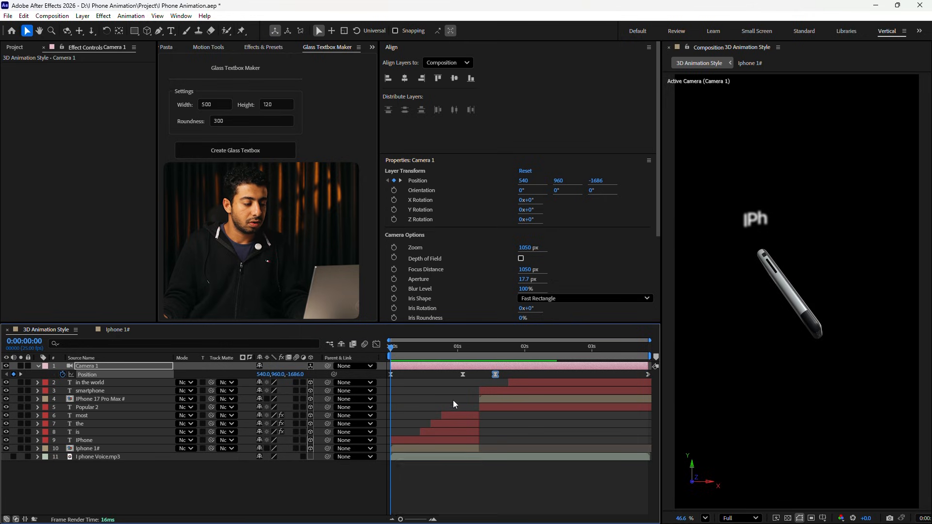
{"action": "key", "text": "space"}
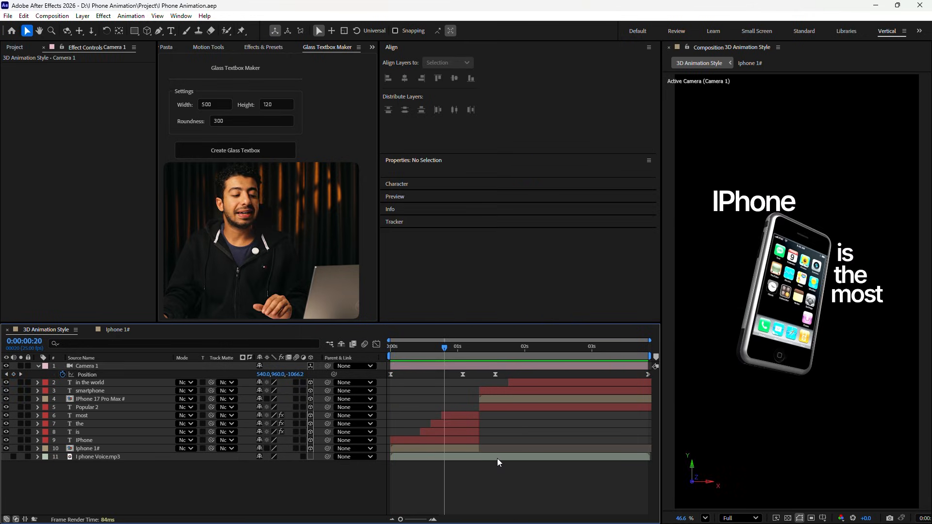
Collapse Camera 1's properties and add a new adjustment layer above all layers
{"action": "left_click_drag", "start_coordinate": [479, 352], "coordinate": [461, 364]}
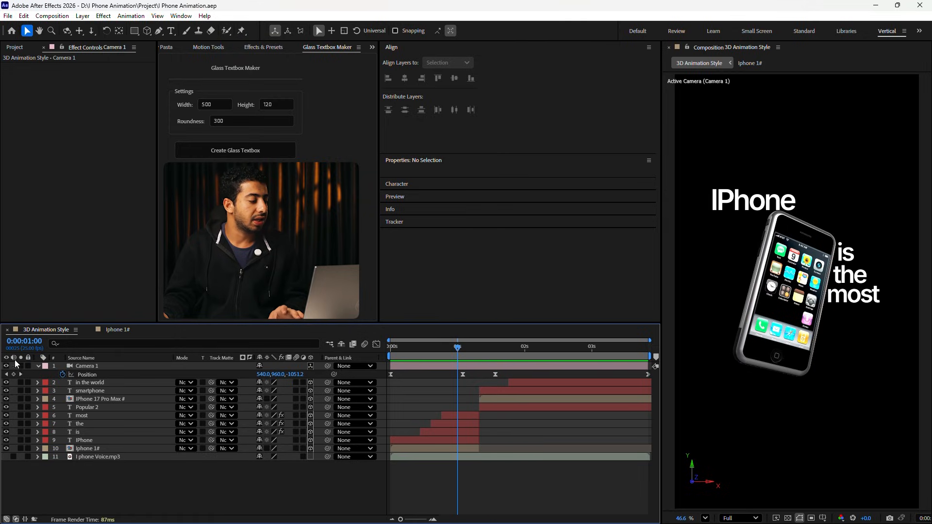
{"action": "left_click", "coordinate": [38, 367]}
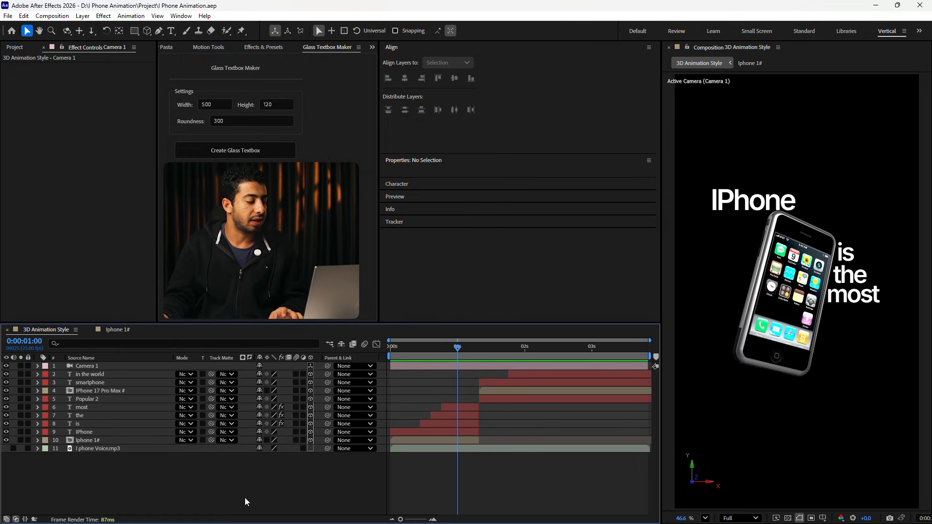
{"action": "right_click", "coordinate": [349, 479]}
{"action": "mouse_move", "coordinate": [423, 359]}
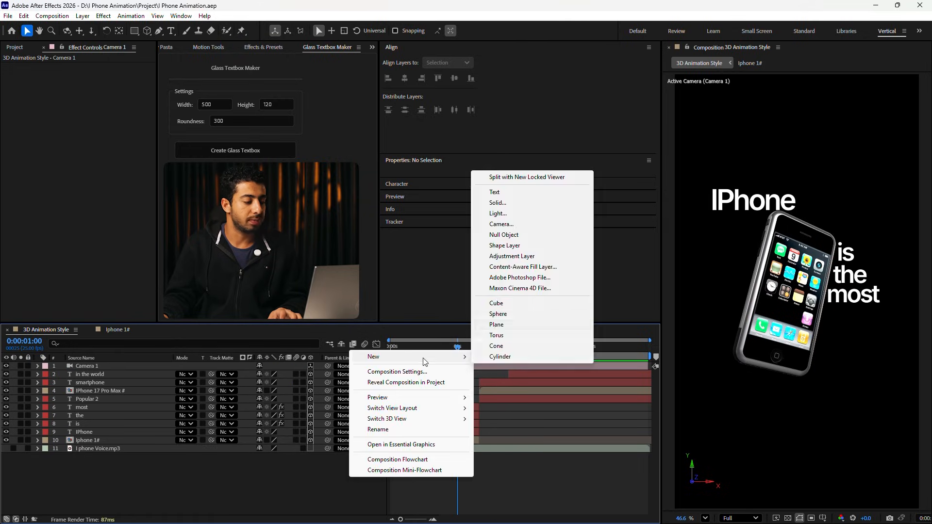
{"action": "left_click", "coordinate": [517, 257]}
Trim the adjustment layer's start to the camera keyframe at 0:00:01:02 by splitting it there and deleting the earlier part
{"action": "left_click", "coordinate": [474, 374]}
{"action": "key", "text": "u"}
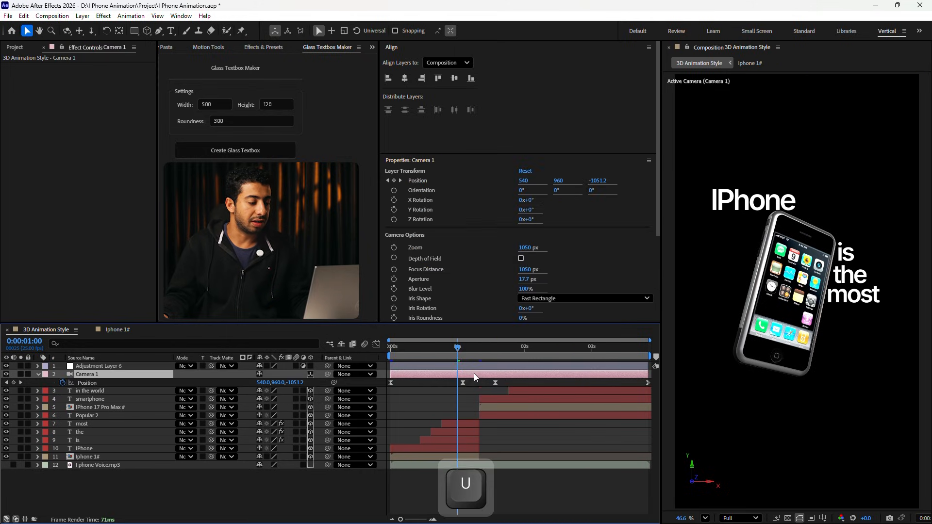
{"action": "scroll", "coordinate": [465, 365], "scroll_direction": "up", "scroll_amount": 2}
{"action": "left_click", "coordinate": [464, 348]}
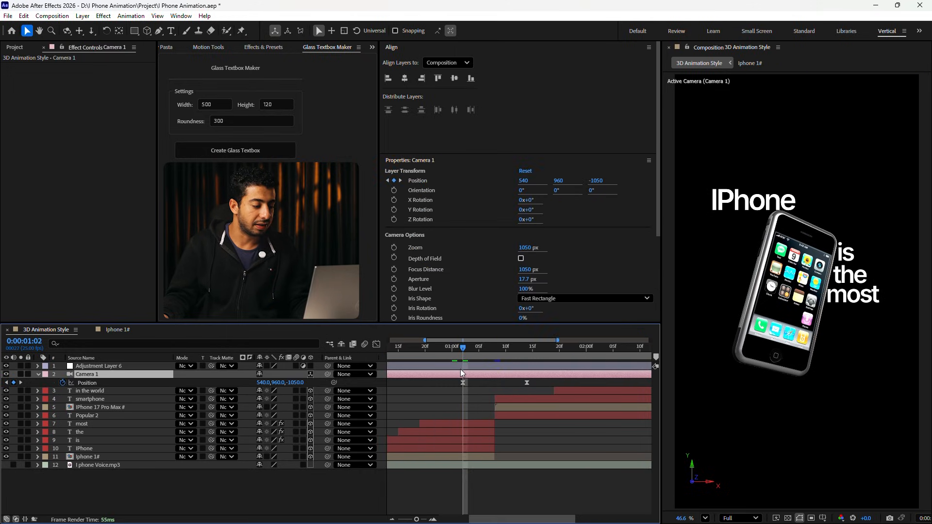
{"action": "left_click", "coordinate": [460, 365]}
{"action": "key", "text": "ctrl+shift+d"}
{"action": "left_click", "coordinate": [450, 373]}
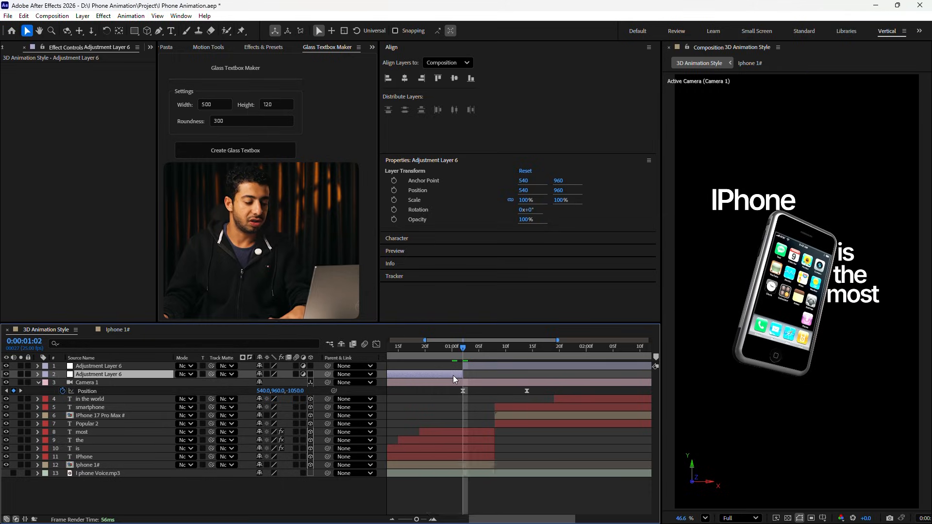
{"action": "key", "text": "Delete"}
Trim the adjustment layer's end to the camera keyframe at 0:00:01:14 by splitting it and deleting the later part
{"action": "key", "text": "k"}
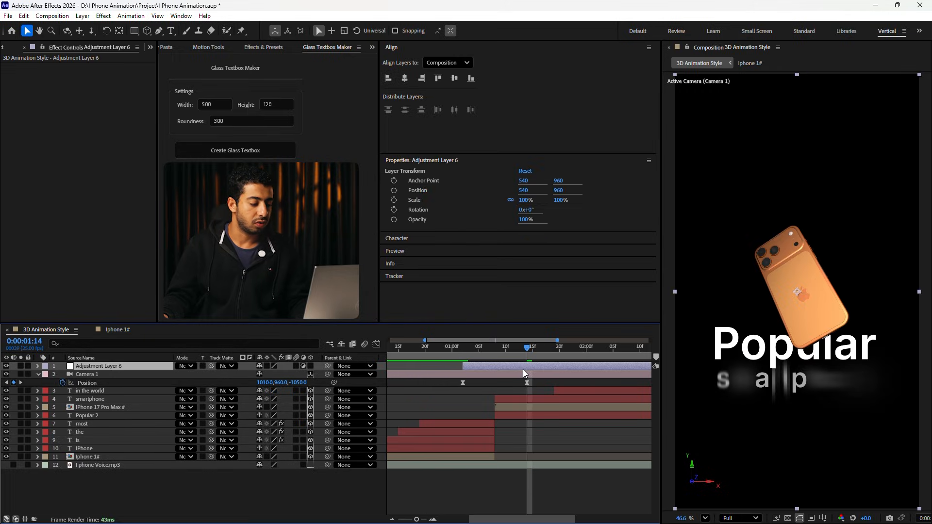
{"action": "key", "text": "ctrl+shift+d"}
{"action": "key", "text": "Delete"}
Go to 0:00:01:05 within the transition and change the adjustment layer's label color to pink
{"action": "left_click", "coordinate": [503, 365]}
{"action": "left_click", "coordinate": [480, 353]}
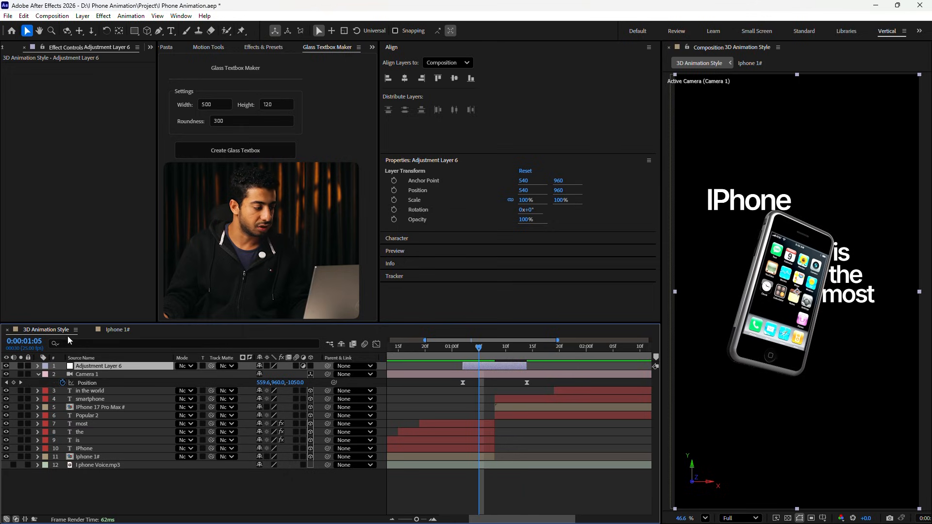
{"action": "left_click", "coordinate": [46, 366]}
{"action": "left_click", "coordinate": [73, 326]}
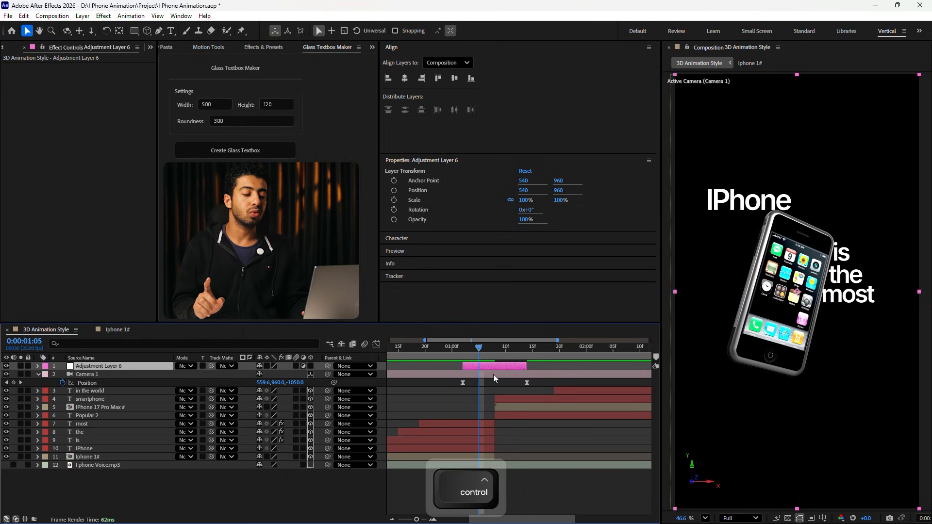
Apply Gaussian Blur to the adjustment layer and keyframe its Blurriness at 25 at 0:00:01:05
{"action": "key", "text": "ctrl+space"}
{"action": "type", "text": "gaus"}
{"action": "key", "text": "Down"}
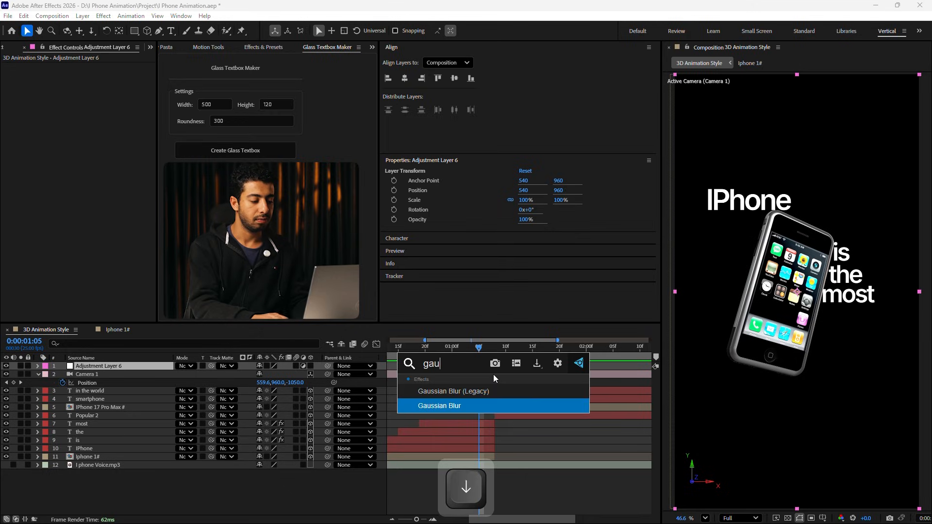
{"action": "key", "text": "Return"}
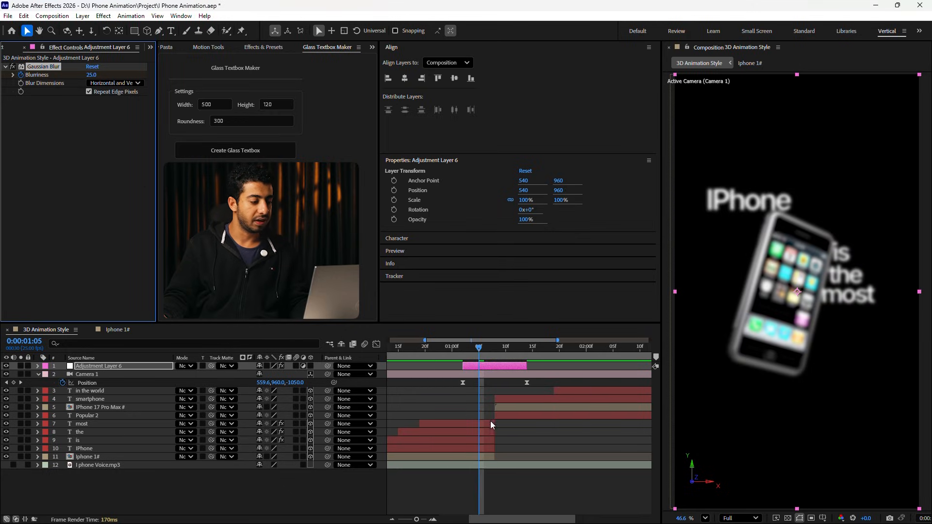
Set the adjustment layer's Gaussian Blur Blurriness to 0 at both 0:00:01:02 and 0:00:01:14
{"action": "left_click", "coordinate": [464, 351]}
{"action": "left_click", "coordinate": [90, 75]}
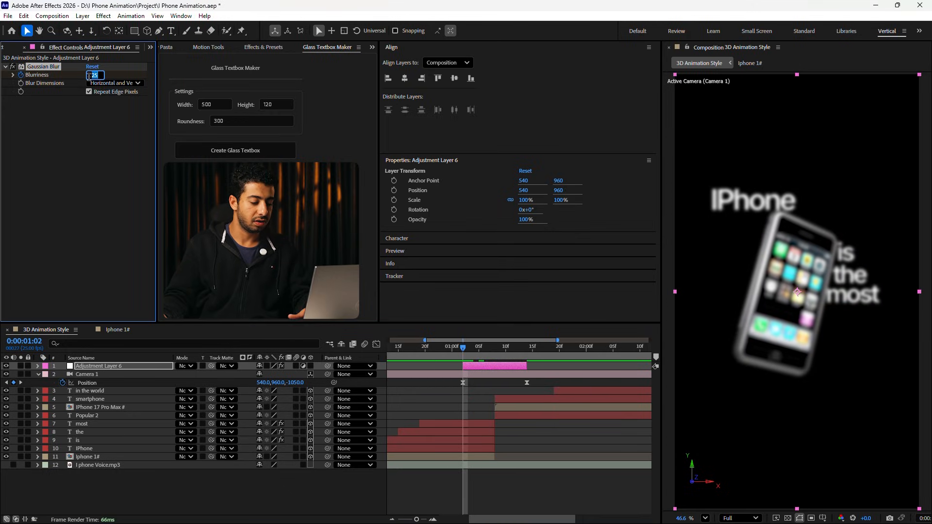
{"action": "type", "text": "0"}
{"action": "key", "text": "Return"}
{"action": "left_click", "coordinate": [527, 348]}
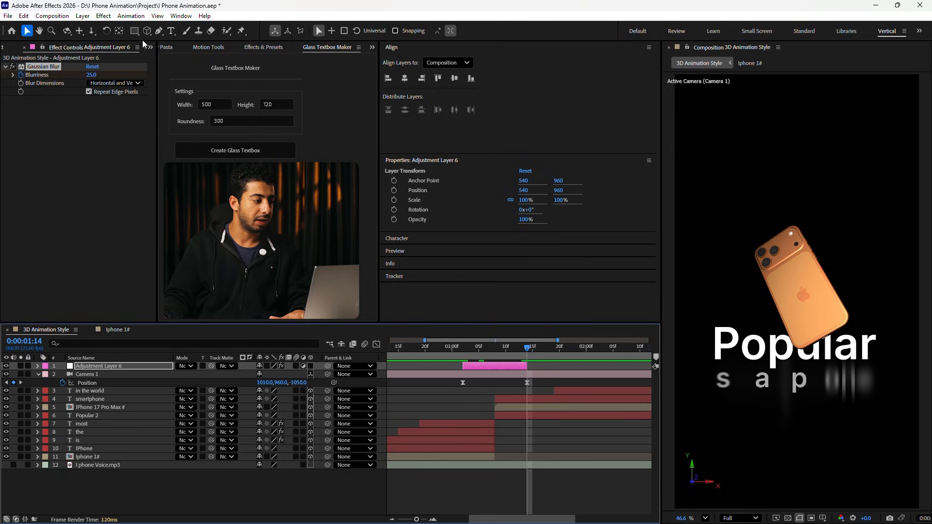
{"action": "left_click", "coordinate": [92, 75]}
{"action": "type", "text": "0"}
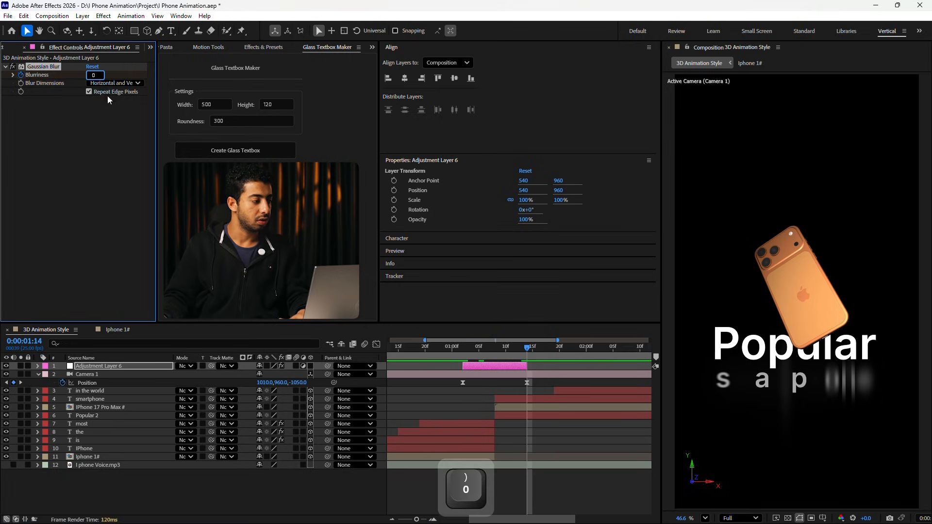
{"action": "key", "text": "Return"}
Move the middle Blurriness keyframe to 0:00:01:08 and scrub through the transition to check the blur
{"action": "key", "text": "u"}
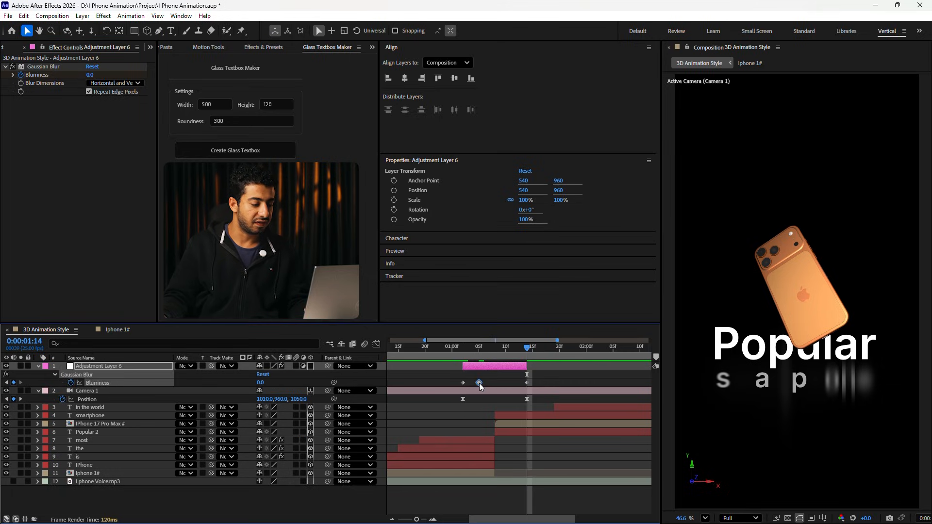
{"action": "left_click", "coordinate": [495, 383]}
{"action": "left_click", "coordinate": [461, 351]}
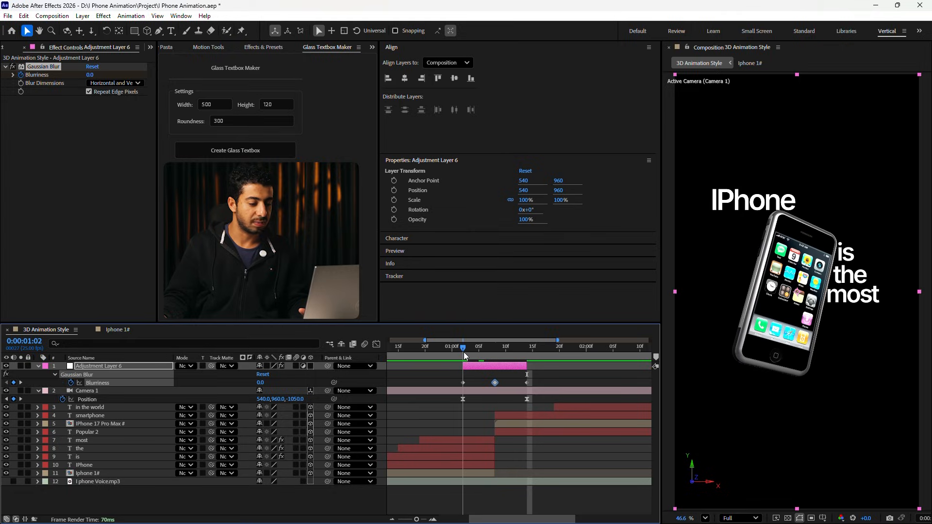
{"action": "left_click_drag", "start_coordinate": [465, 351], "coordinate": [527, 357]}
{"action": "left_click_drag", "start_coordinate": [525, 356], "coordinate": [494, 356]}
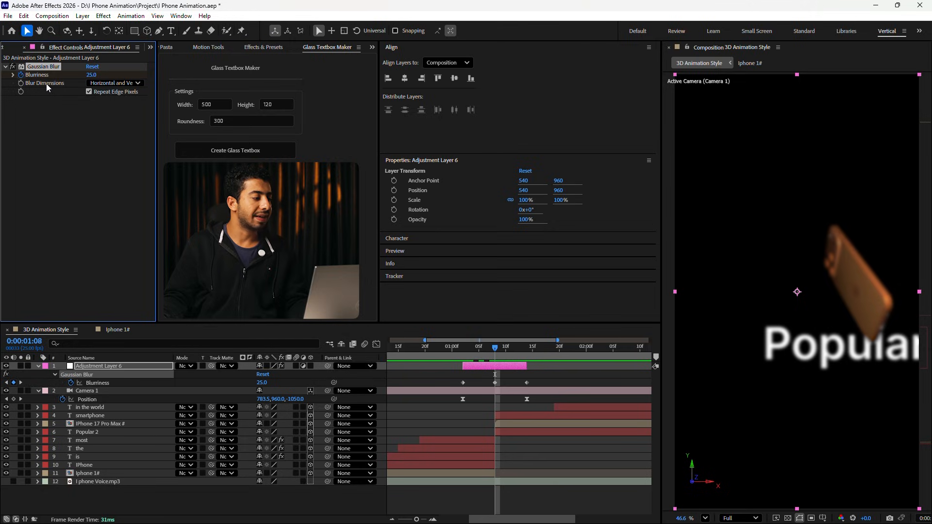
Set the Gaussian Blur's dimensions to Horizontal and raise its Blurriness to 38.2 at 0:00:01:08
{"action": "left_click", "coordinate": [102, 83]}
{"action": "left_click", "coordinate": [111, 104]}
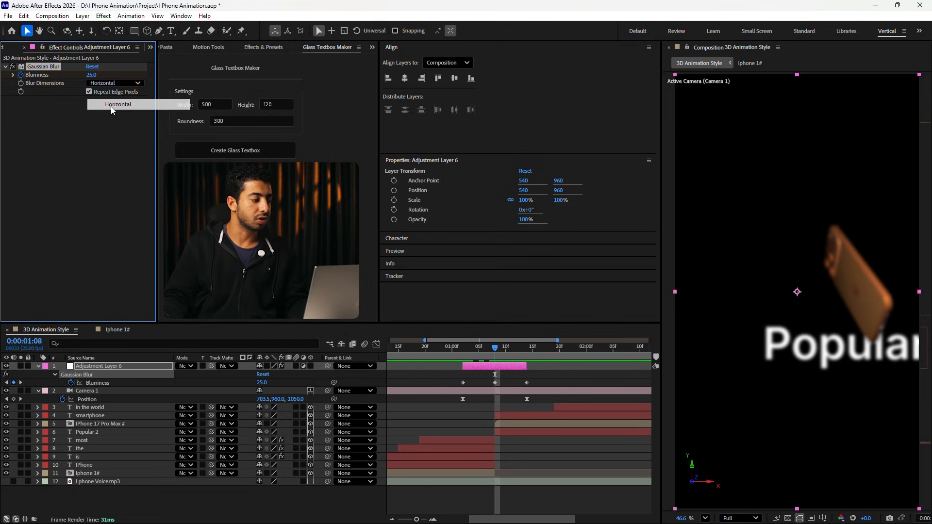
{"action": "left_click_drag", "start_coordinate": [91, 75], "coordinate": [159, 77]}
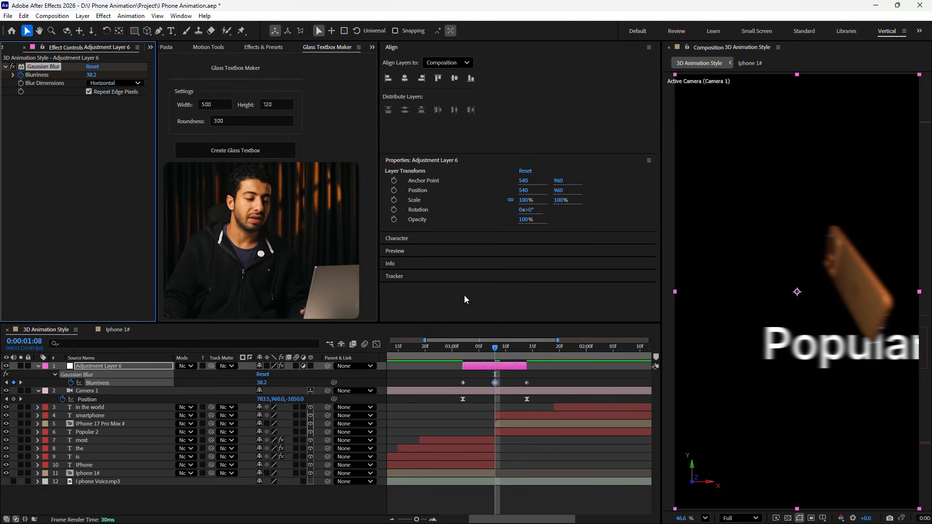
Try Vertical as the Gaussian Blur's dimensions and undo the change
{"action": "left_click", "coordinate": [112, 83]}
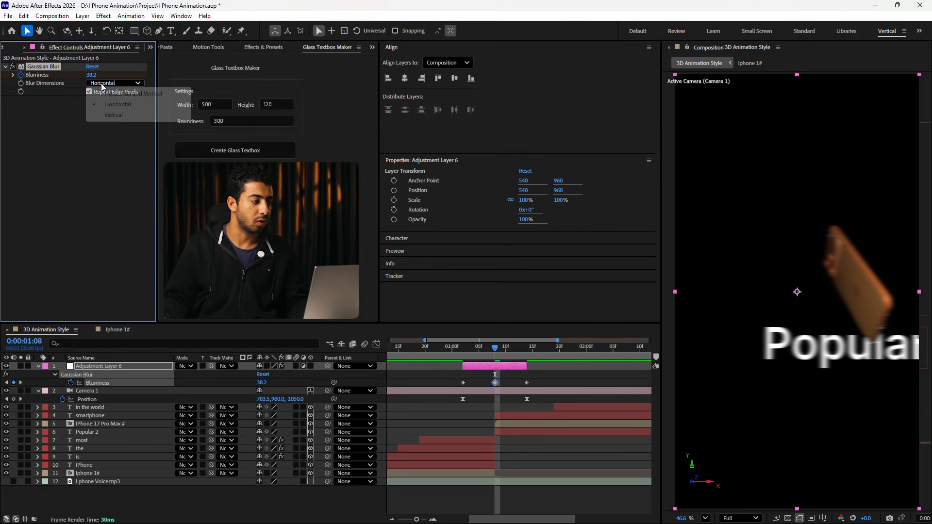
{"action": "left_click", "coordinate": [117, 115]}
{"action": "key", "text": "ctrl+z"}
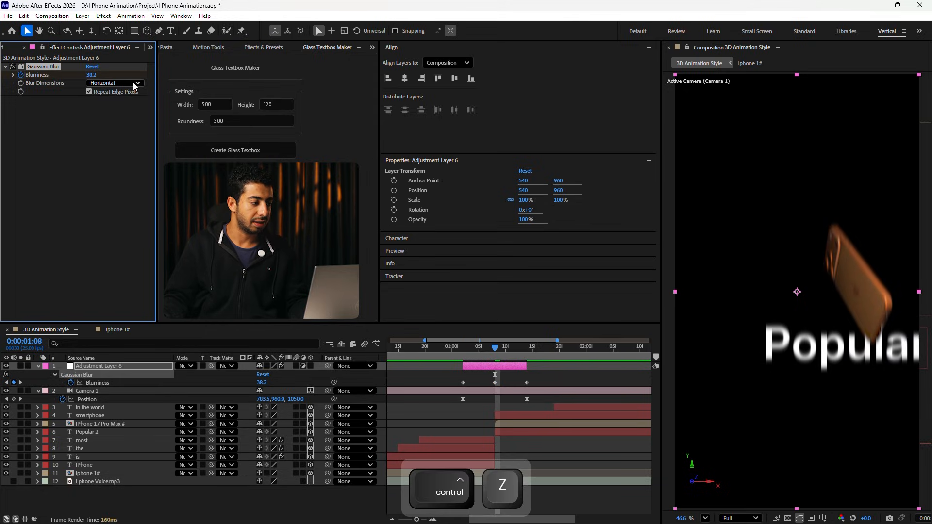
Apply the Minimax effect to the adjustment layer and set its Operation to Maximum Then Minimum
{"action": "left_click", "coordinate": [505, 373]}
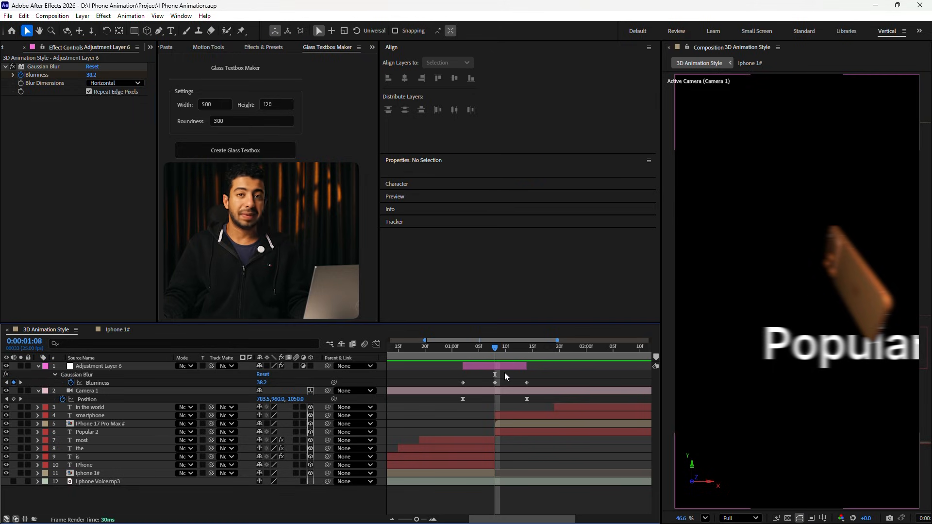
{"action": "left_click", "coordinate": [499, 369]}
{"action": "key", "text": "ctrl+space"}
{"action": "type", "text": "mini"}
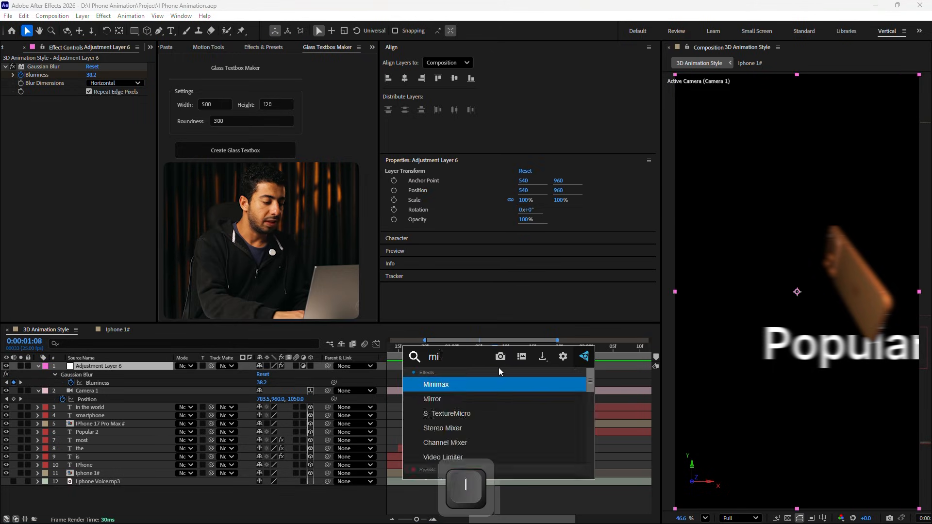
{"action": "key", "text": "Return"}
{"action": "left_click", "coordinate": [92, 108]}
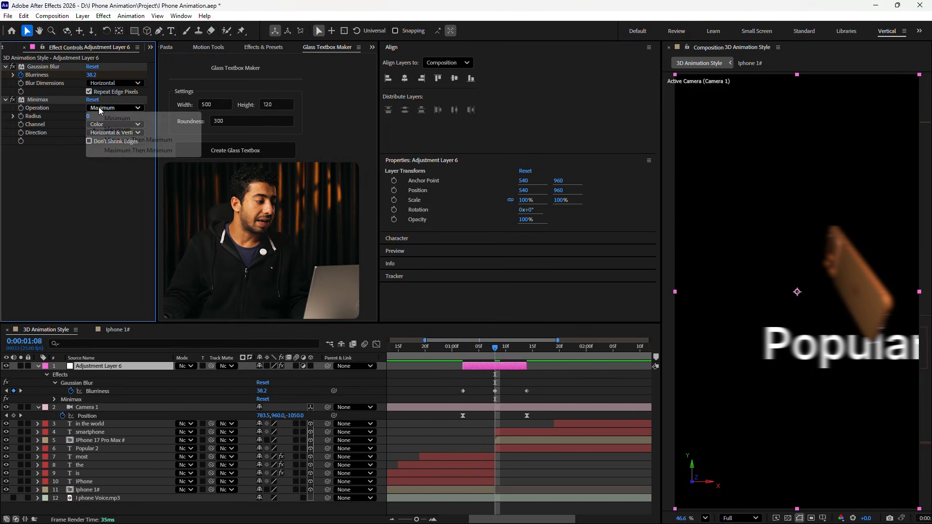
{"action": "left_click", "coordinate": [134, 150]}
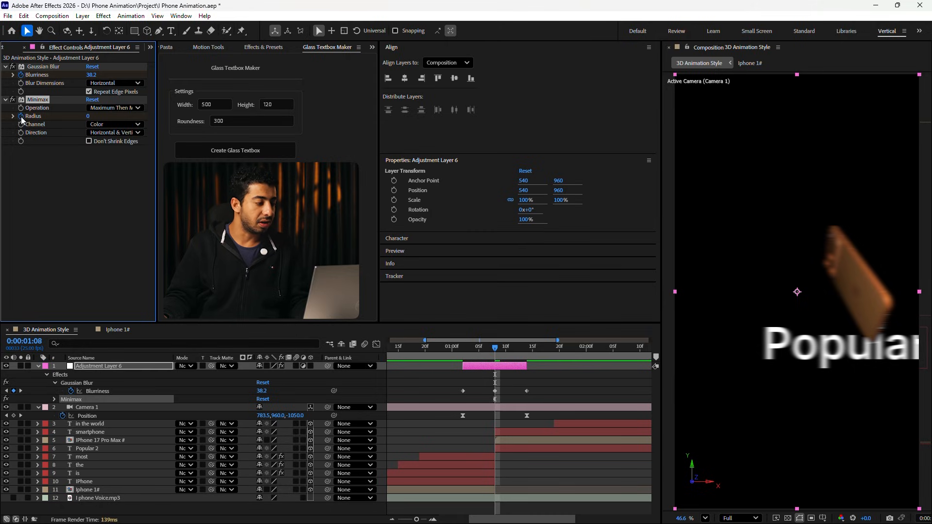
Place Minimax Radius keyframes of 0 at 0:00:01:02 and 0:00:01:14, matching the outer blur keyframes
{"action": "key", "text": "u"}
{"action": "key", "text": "u"}
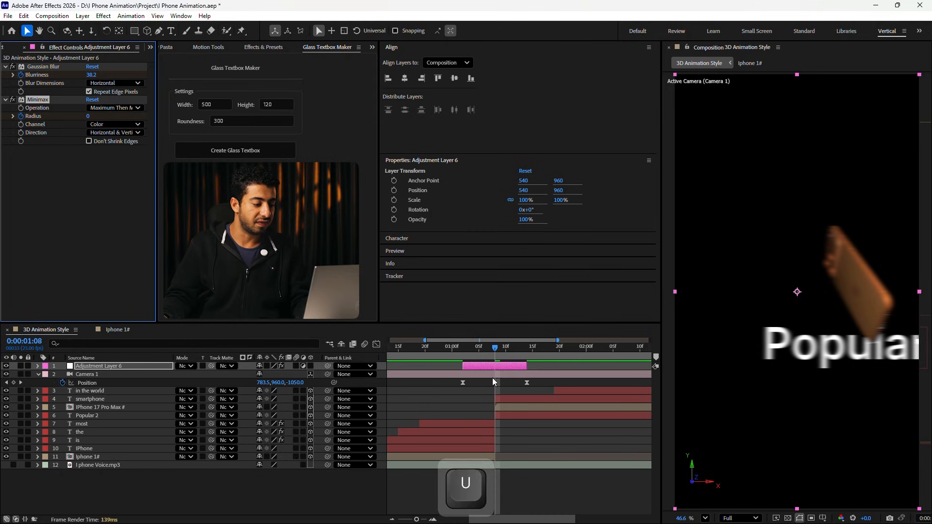
{"action": "left_click_drag", "start_coordinate": [479, 400], "coordinate": [463, 399]}
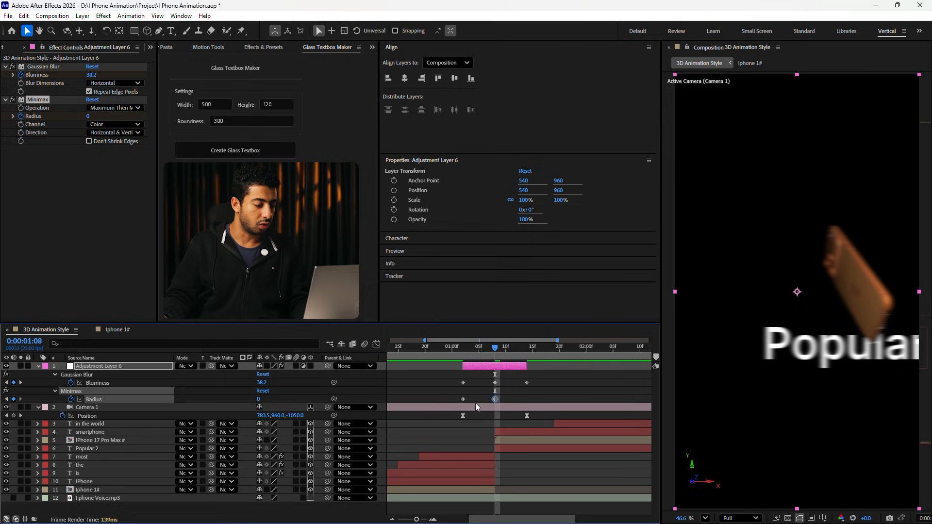
Set the Minimax Radius to 25 at 0:00:01:08 and its Direction to Just Horizontal
{"action": "left_click", "coordinate": [89, 117]}
{"action": "type", "text": "20"}
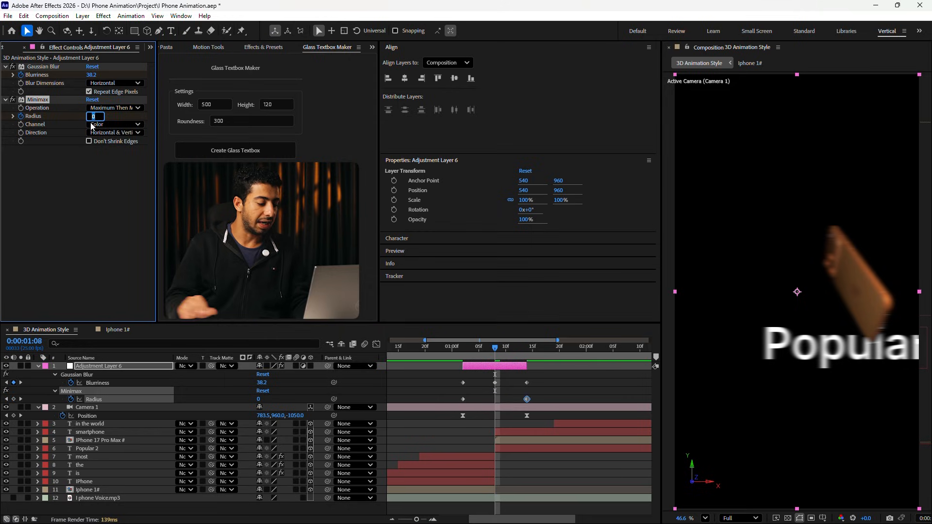
{"action": "key", "text": "Return"}
{"action": "left_click", "coordinate": [90, 117]}
{"action": "type", "text": "25"}
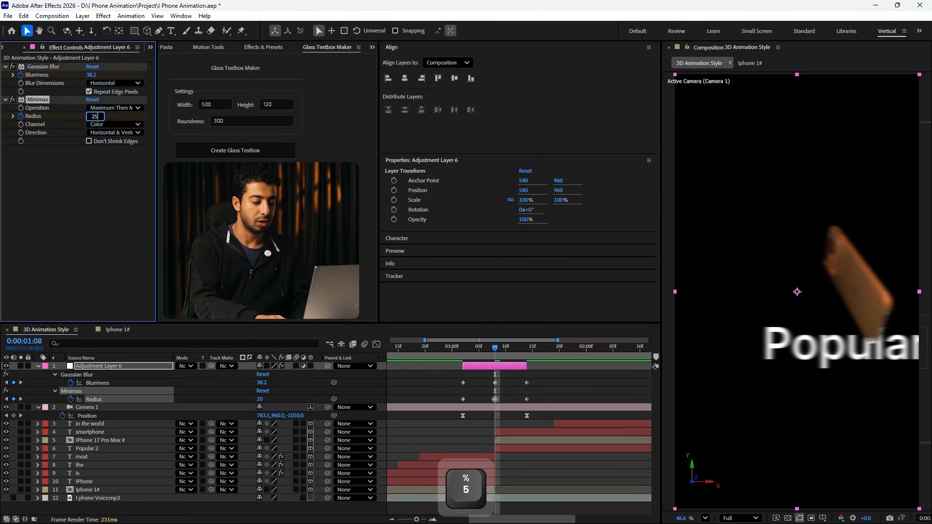
{"action": "key", "text": "Return"}
{"action": "left_click", "coordinate": [122, 132]}
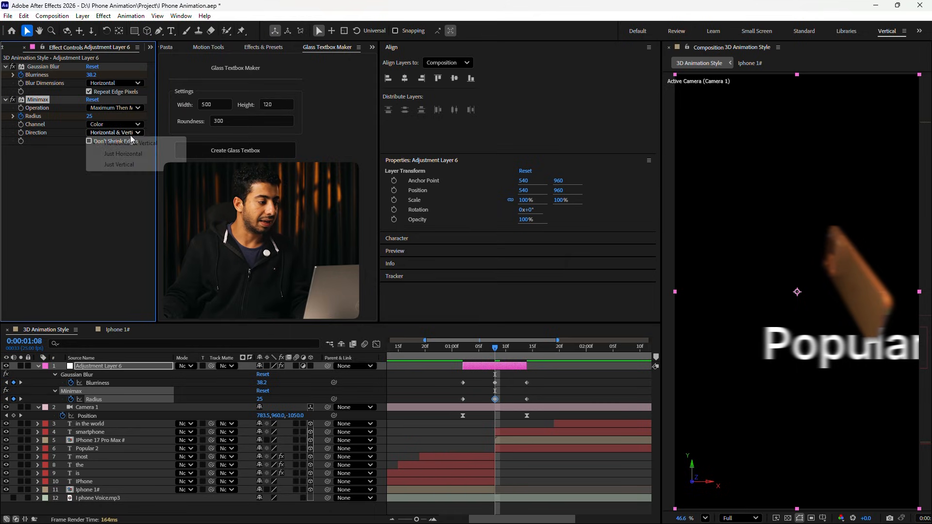
{"action": "left_click", "coordinate": [121, 154]}
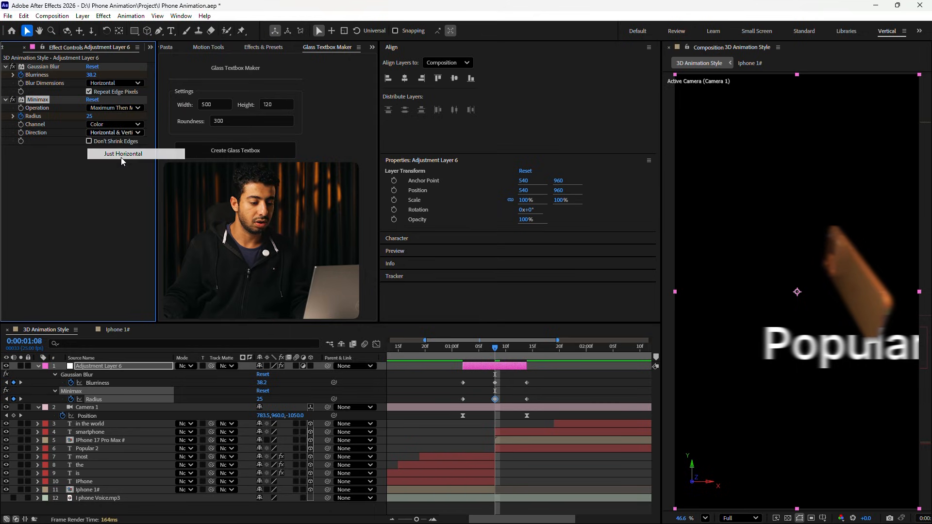
Preview the blurred transition from 0:00:00:19 and save the project
{"action": "key", "text": "space"}
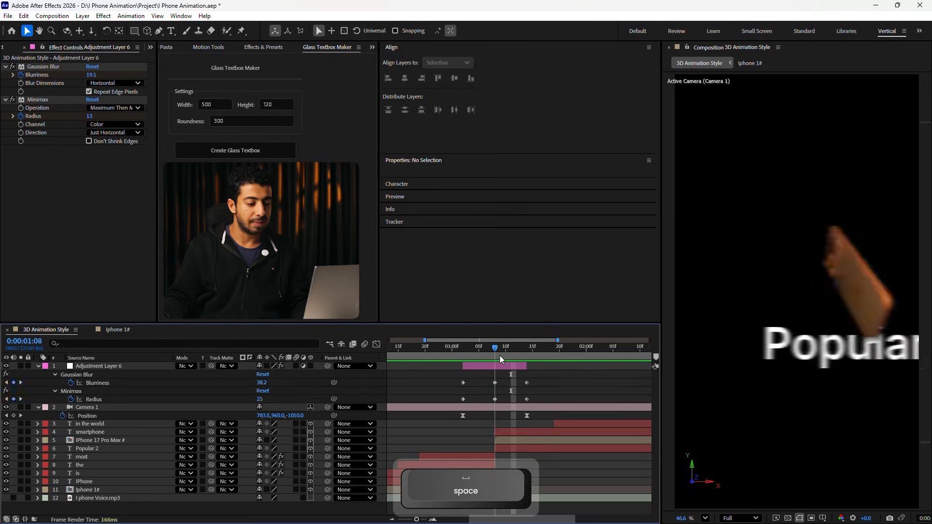
{"action": "left_click", "coordinate": [427, 373]}
{"action": "key", "text": "space"}
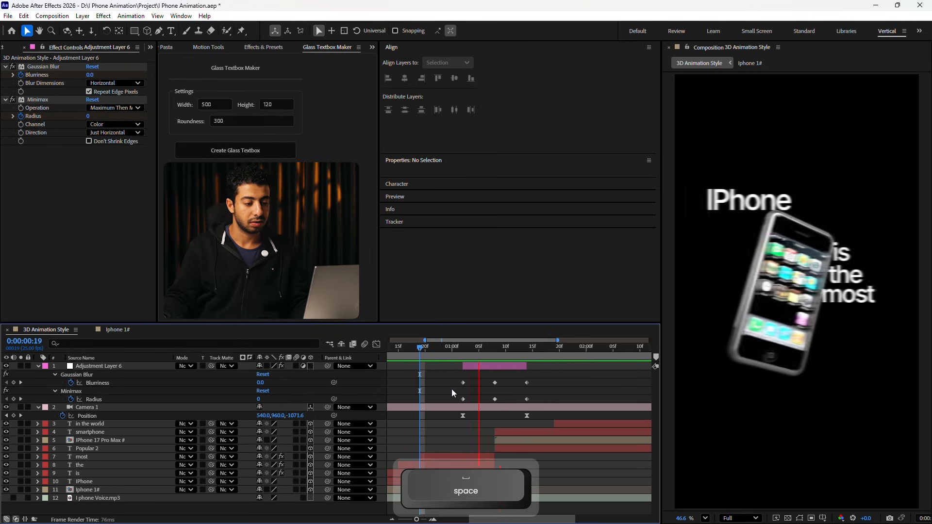
{"action": "scroll", "coordinate": [475, 392], "scroll_direction": "down", "scroll_amount": 3}
{"action": "key", "text": "ctrl+s"}
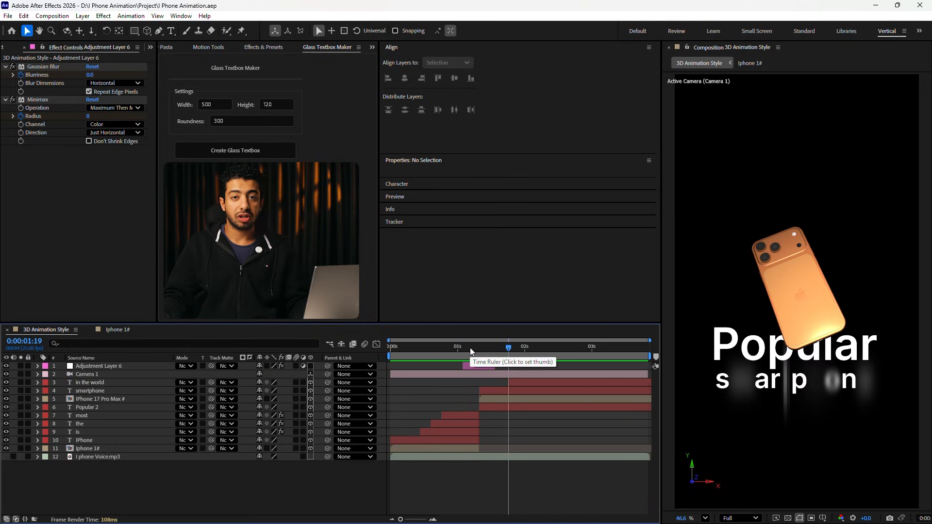
Play the whole animation from its first frame to review the transition
{"action": "left_click_drag", "start_coordinate": [471, 350], "coordinate": [232, 382]}
{"action": "key", "text": "space"}
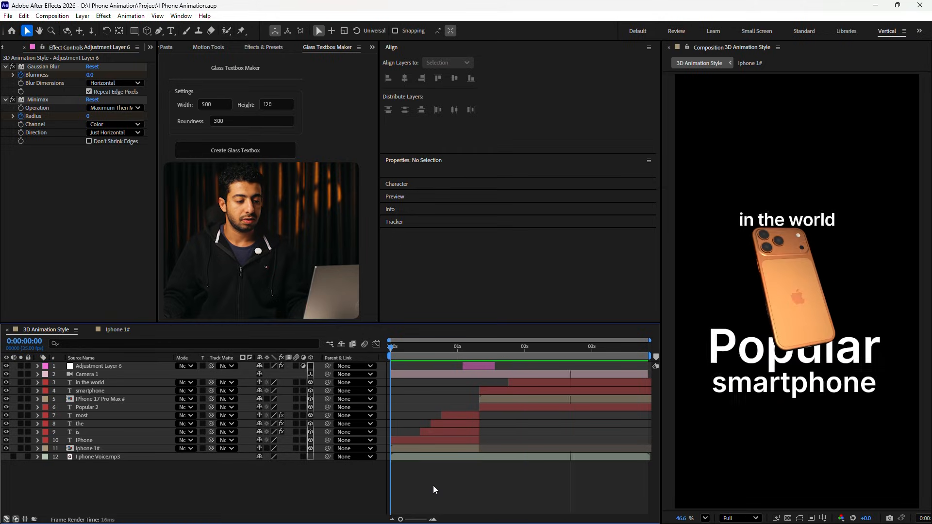
{"action": "key", "text": "space"}
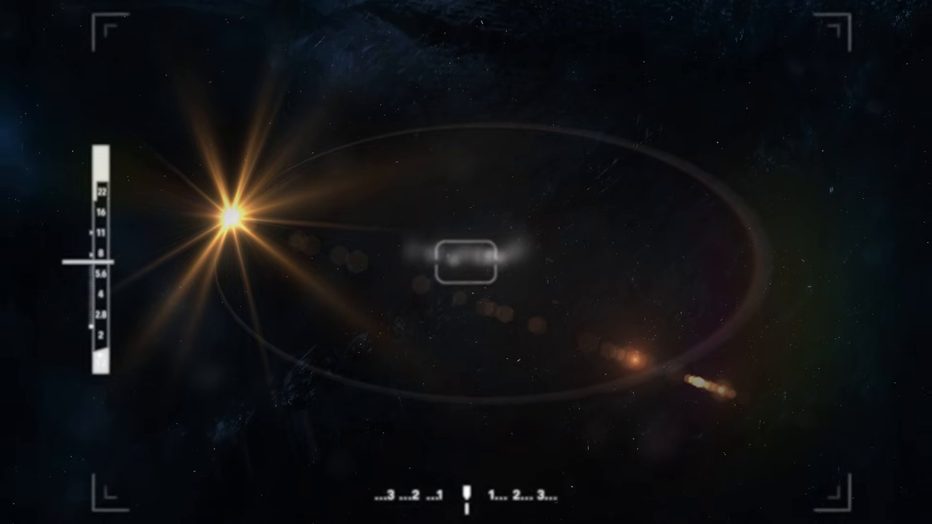
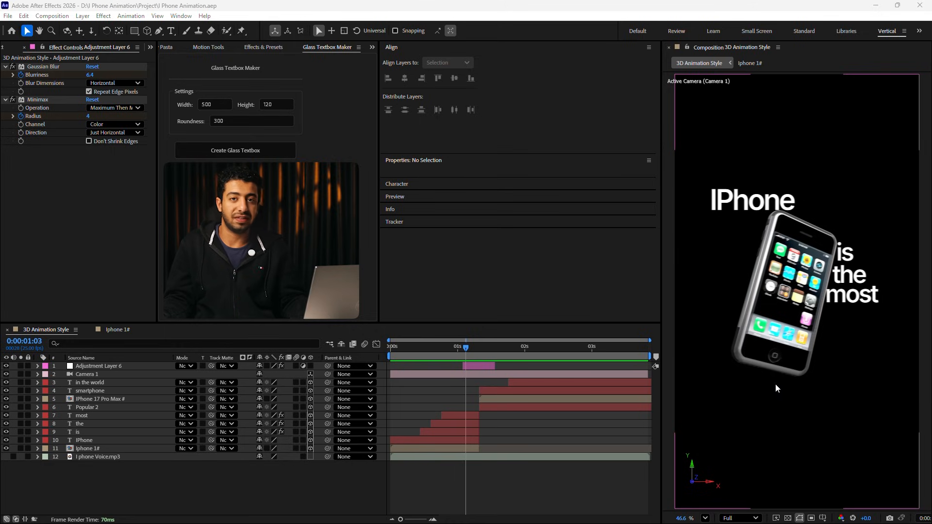
Import the Luxury Halftone V2 video from the Files folder and place it beneath the Iphone 1# layer as the background
{"action": "key", "text": "alt+Tab"}
{"action": "left_click", "coordinate": [635, 274]}
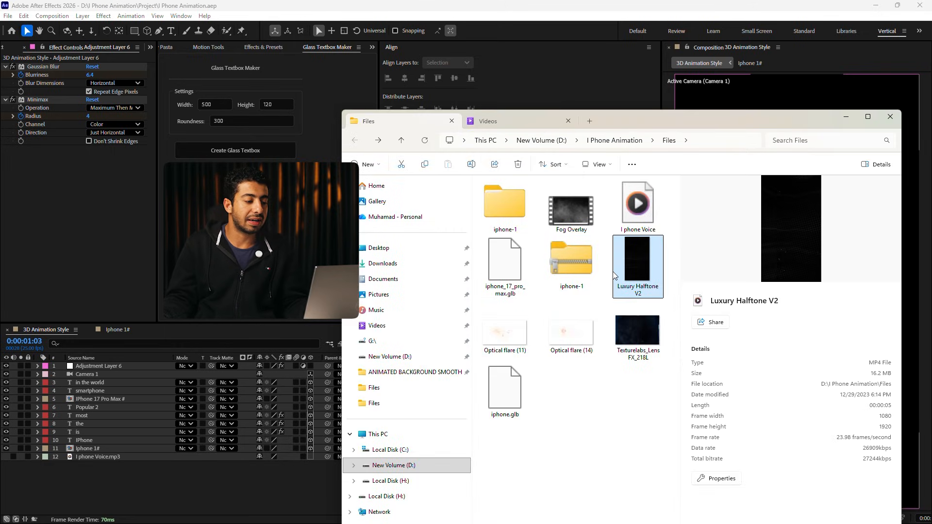
{"action": "left_click_drag", "start_coordinate": [650, 263], "coordinate": [211, 486]}
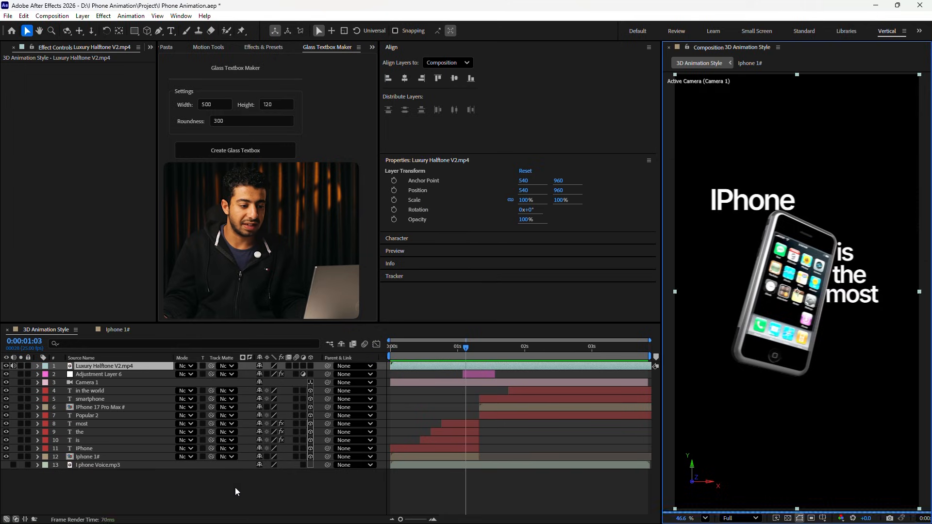
{"action": "left_click_drag", "start_coordinate": [112, 365], "coordinate": [113, 365]}
{"action": "left_click_drag", "start_coordinate": [95, 435], "coordinate": [104, 465]}
{"action": "left_click", "coordinate": [442, 479]}
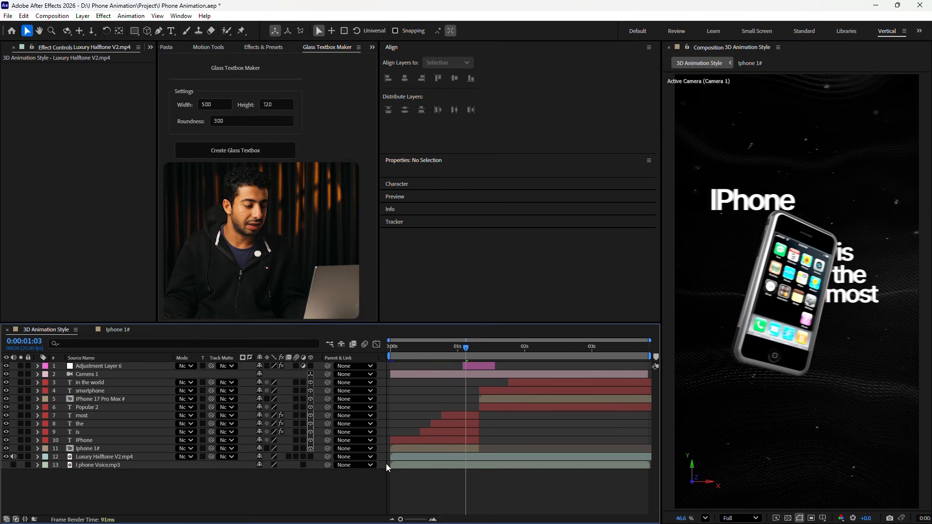
Make the Luxury Halftone background a 3D layer, scale it to 218.3% and set its X position to 749.2 to cover the first frame
{"action": "left_click", "coordinate": [310, 457]}
{"action": "left_click", "coordinate": [398, 457]}
{"action": "mouse_move", "coordinate": [392, 347]}
{"action": "left_mouse_down"}
{"action": "mouse_move", "coordinate": [401, 367]}
{"action": "mouse_move", "coordinate": [559, 368]}
{"action": "mouse_move", "coordinate": [380, 356]}
{"action": "left_mouse_up"}
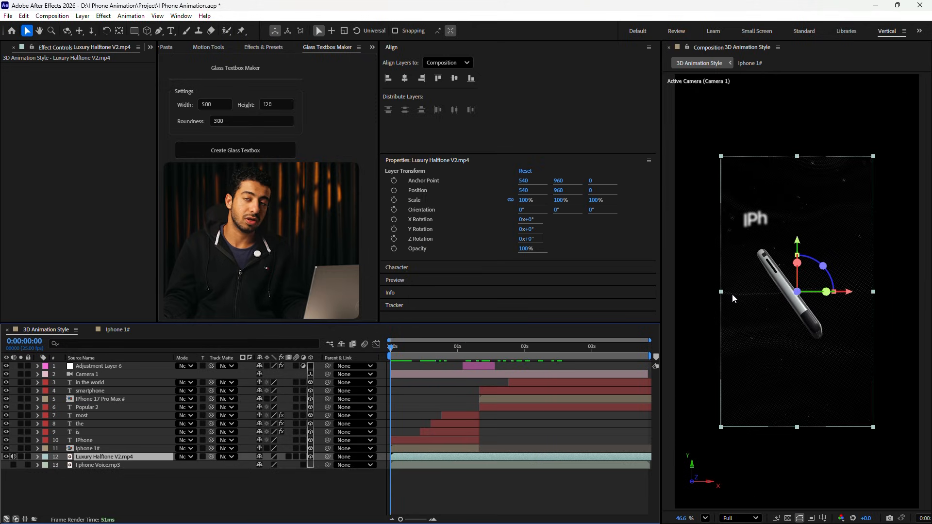
{"action": "scroll", "coordinate": [723, 294], "scroll_direction": "down", "scroll_amount": 2}
{"action": "left_click_drag", "start_coordinate": [731, 290], "coordinate": [704, 295]}
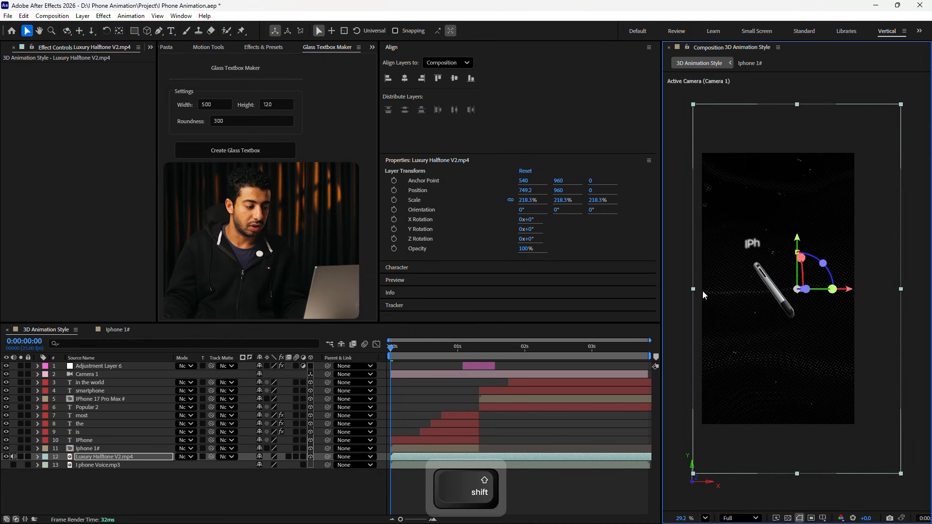
Split the background where the second scene starts at 0:00:01:08, and resize its later part to 141.1% with X position 1025.8
{"action": "left_click_drag", "start_coordinate": [391, 347], "coordinate": [479, 351]}
{"action": "key", "text": "ctrl+shift+d"}
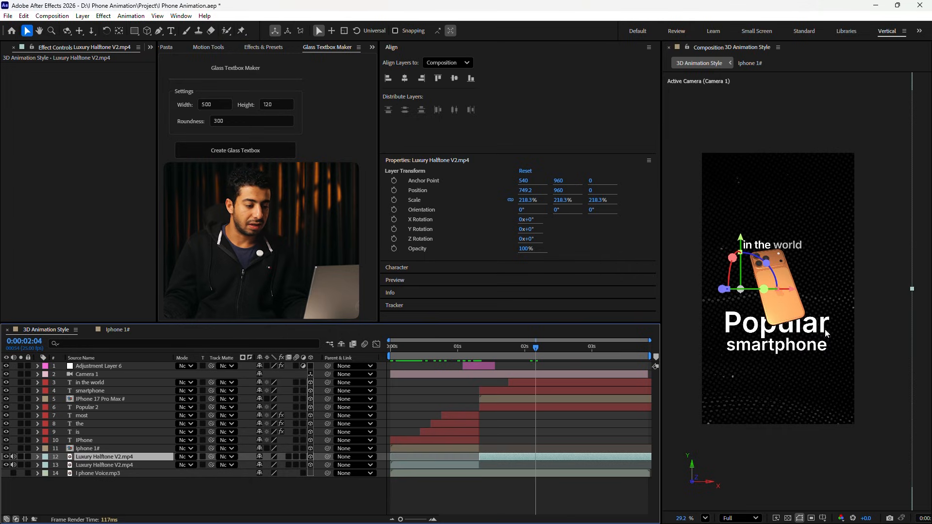
{"action": "left_click_drag", "start_coordinate": [912, 290], "coordinate": [846, 290]}
{"action": "left_click_drag", "start_coordinate": [729, 180], "coordinate": [769, 181]}
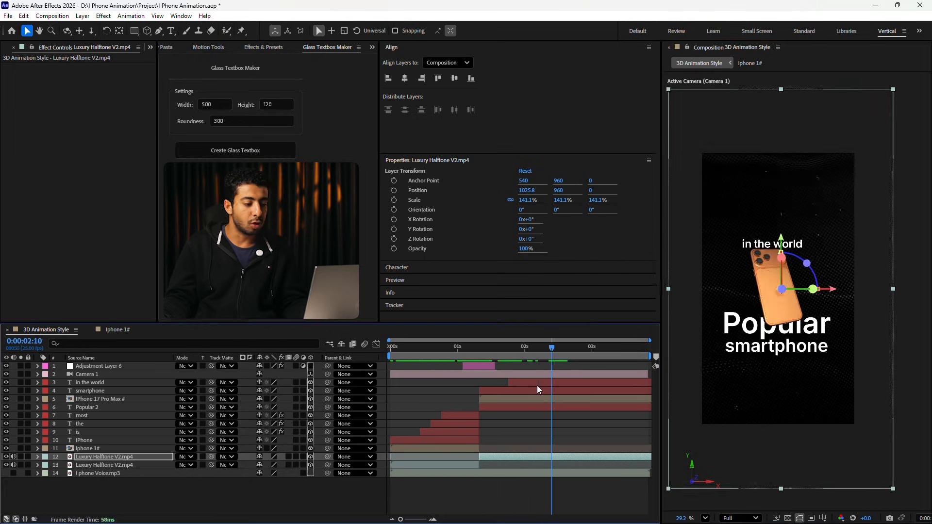
Flip the second scene's Luxury Halftone background vertically
{"action": "left_click", "coordinate": [537, 347]}
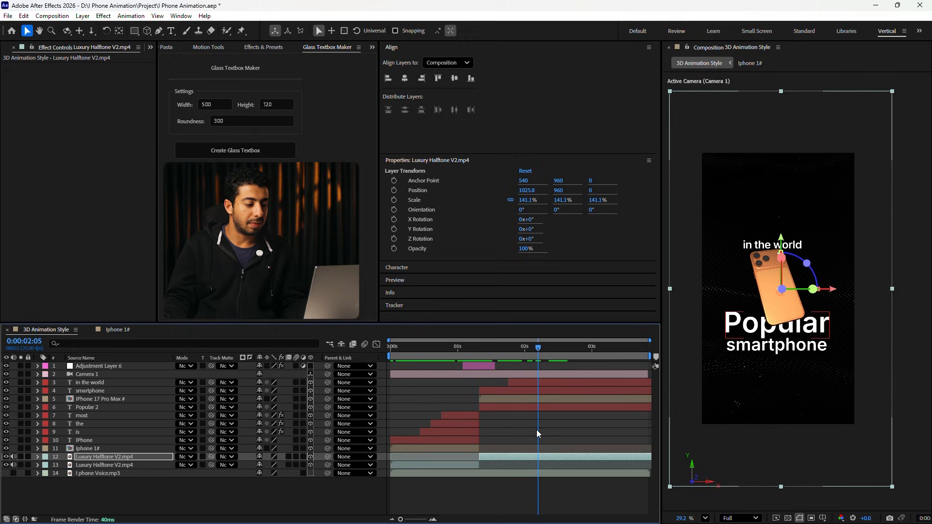
{"action": "right_click", "coordinate": [538, 458]}
{"action": "mouse_move", "coordinate": [571, 201]}
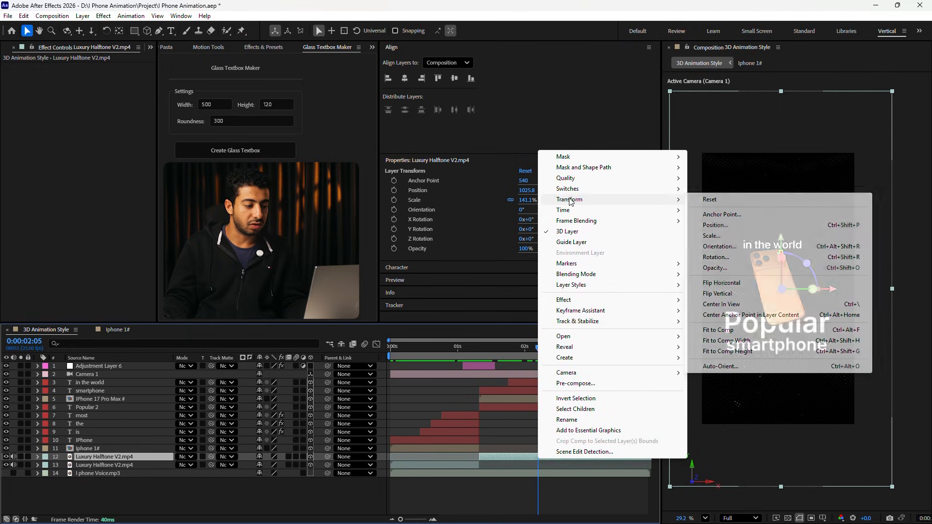
{"action": "left_click", "coordinate": [723, 293]}
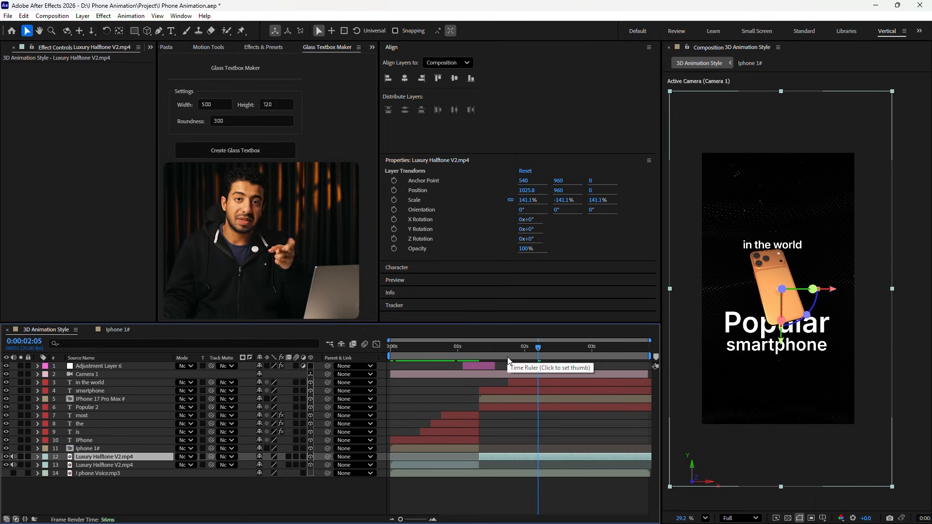
Scrub across both scenes and play the animation to check how the flipped background joins the first one
{"action": "left_click_drag", "start_coordinate": [482, 348], "coordinate": [433, 359]}
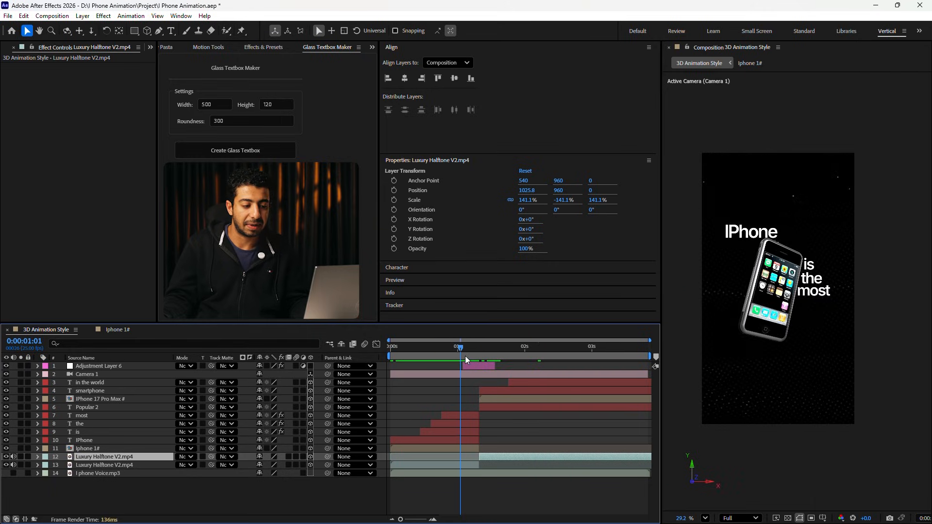
{"action": "key", "text": "ctrl+shift+a"}
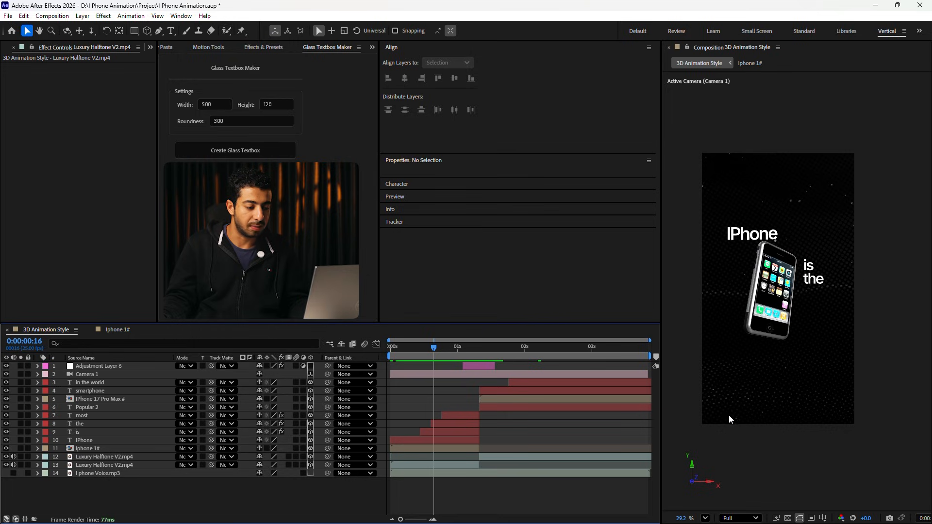
{"action": "left_click_drag", "start_coordinate": [519, 357], "coordinate": [557, 349]}
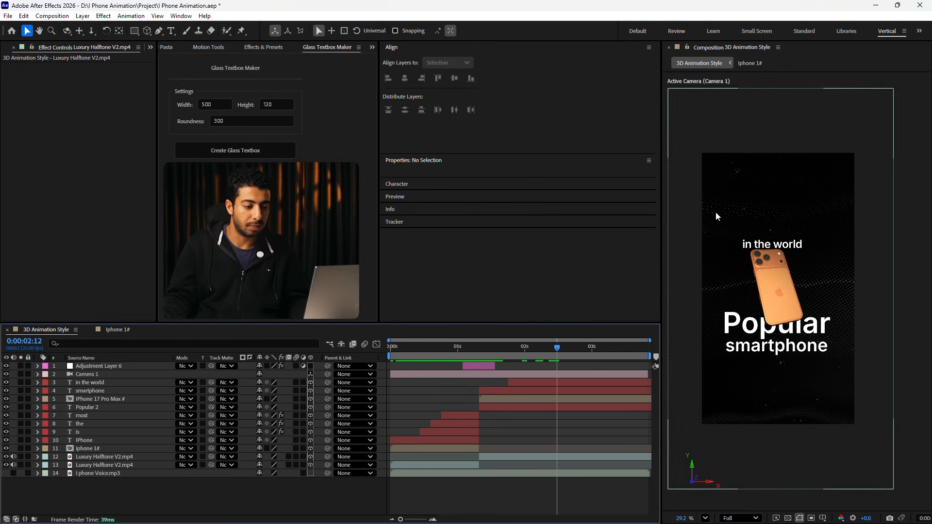
{"action": "key", "text": "space"}
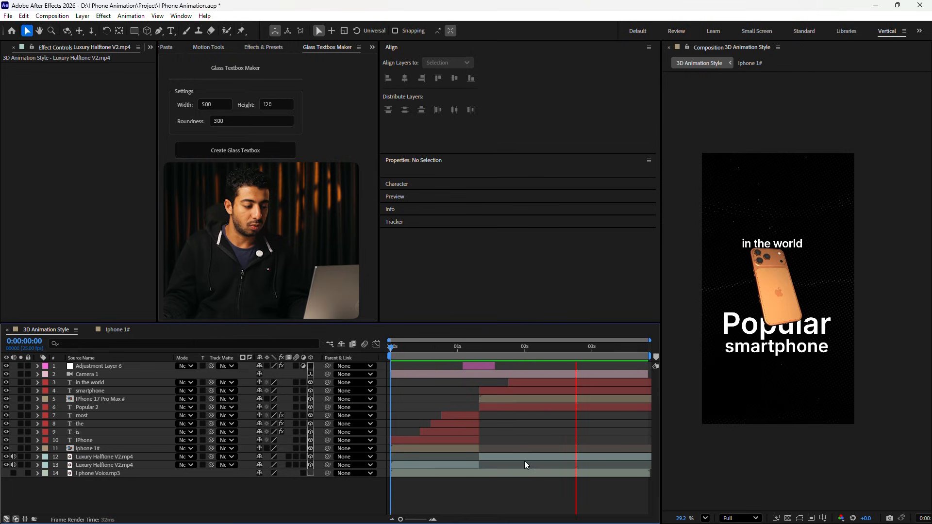
Duplicate the flipped Luxury Halftone layer and move the copy directly beneath Camera 1, above the text layers
{"action": "left_click", "coordinate": [539, 457]}
{"action": "key", "text": "ctrl+c"}
{"action": "key", "text": "ctrl+v"}
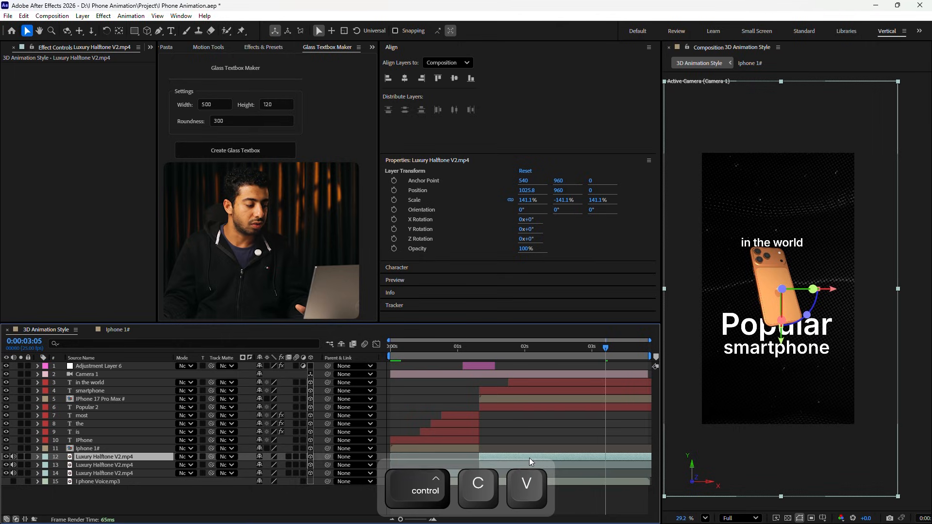
{"action": "left_click_drag", "start_coordinate": [168, 457], "coordinate": [168, 375]}
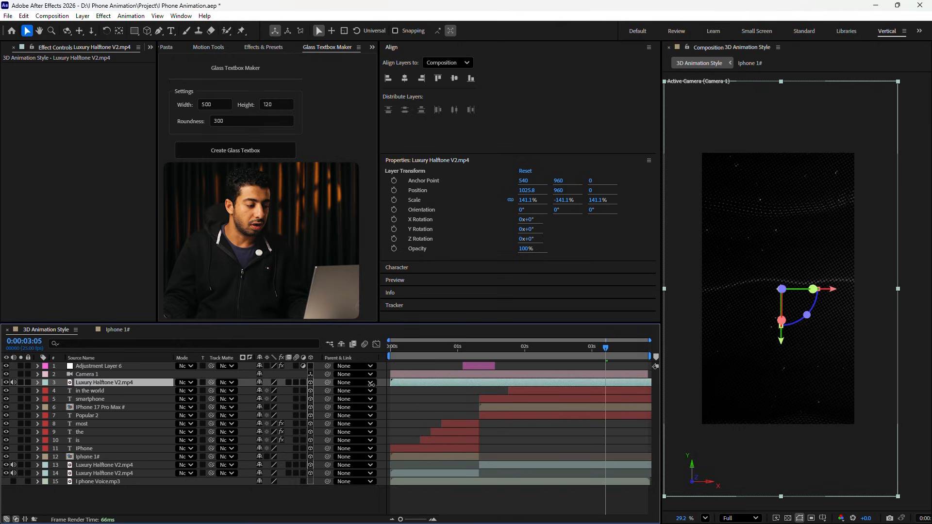
Scale the upper Luxury Halftone copy to 216.6% with X position 717.5 and check its coverage through the last frames
{"action": "key", "text": "Home"}
{"action": "left_click_drag", "start_coordinate": [887, 169], "coordinate": [927, 127]}
{"action": "left_click_drag", "start_coordinate": [879, 431], "coordinate": [860, 430]}
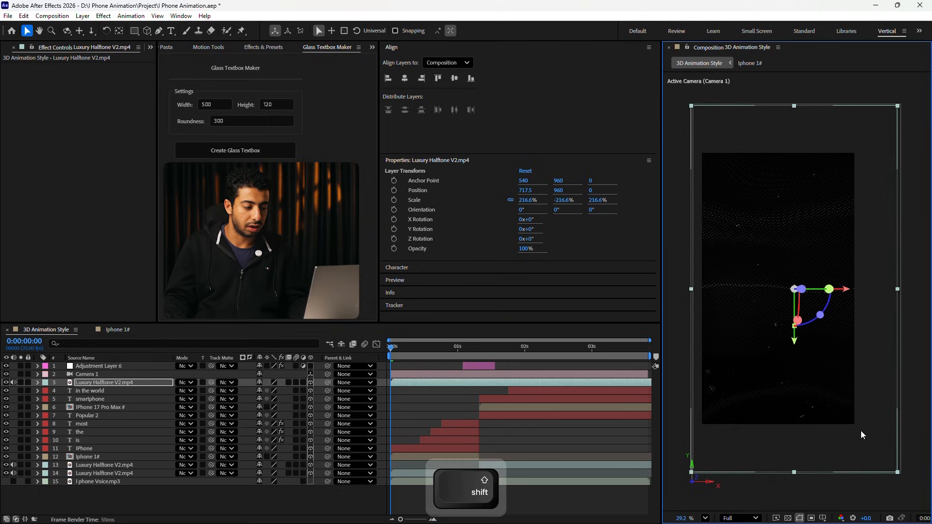
{"action": "left_click", "coordinate": [462, 346]}
{"action": "left_click_drag", "start_coordinate": [476, 342], "coordinate": [651, 349]}
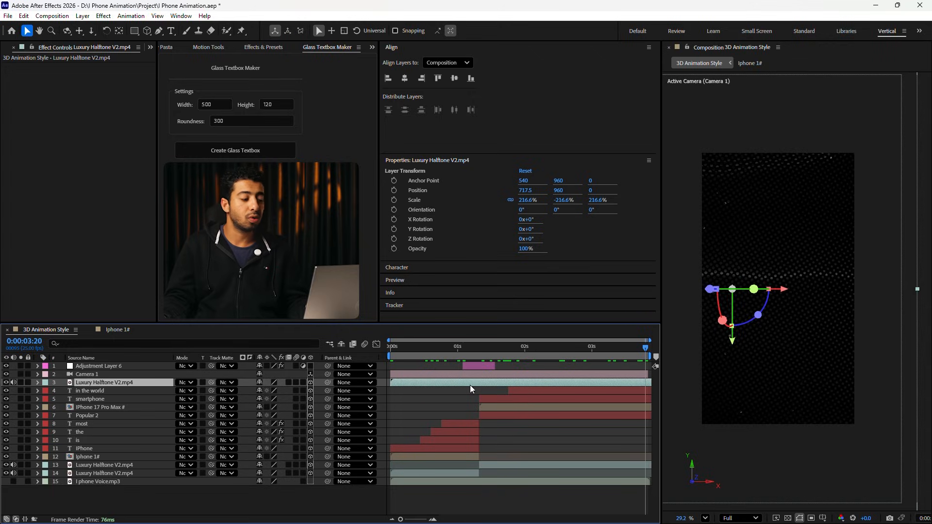
Blend the upper Luxury Halftone copy in Screen mode and apply a Gaussian Blur with blurriness 28.5
{"action": "left_click", "coordinate": [192, 382]}
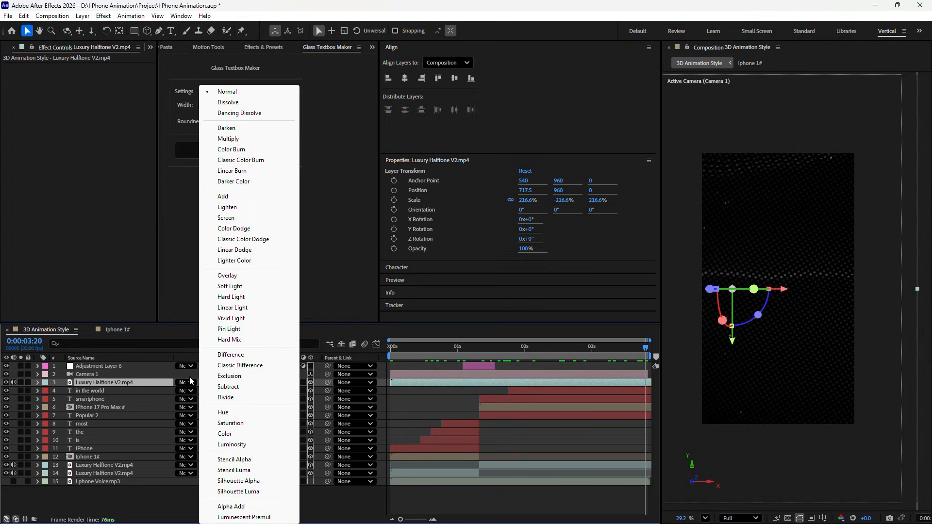
{"action": "left_click", "coordinate": [226, 217]}
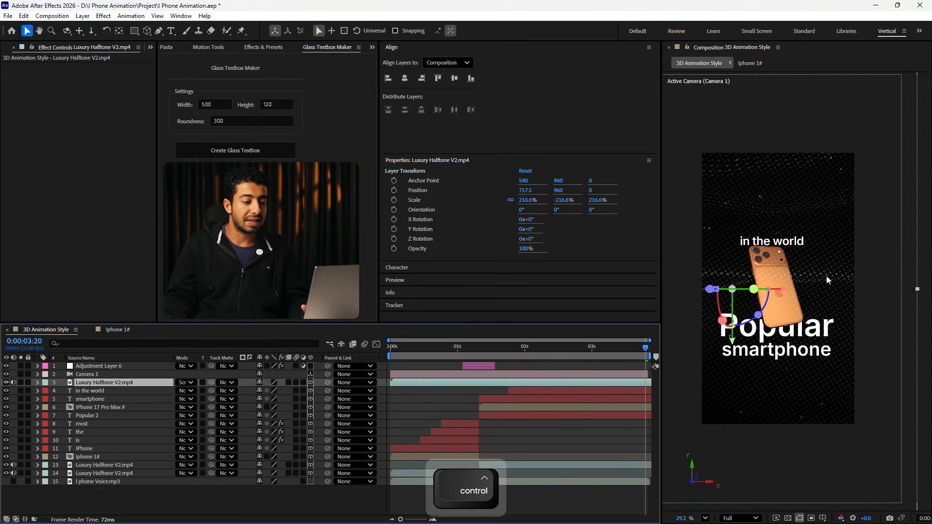
{"action": "left_click", "coordinate": [536, 346]}
{"action": "key", "text": "ctrl+space"}
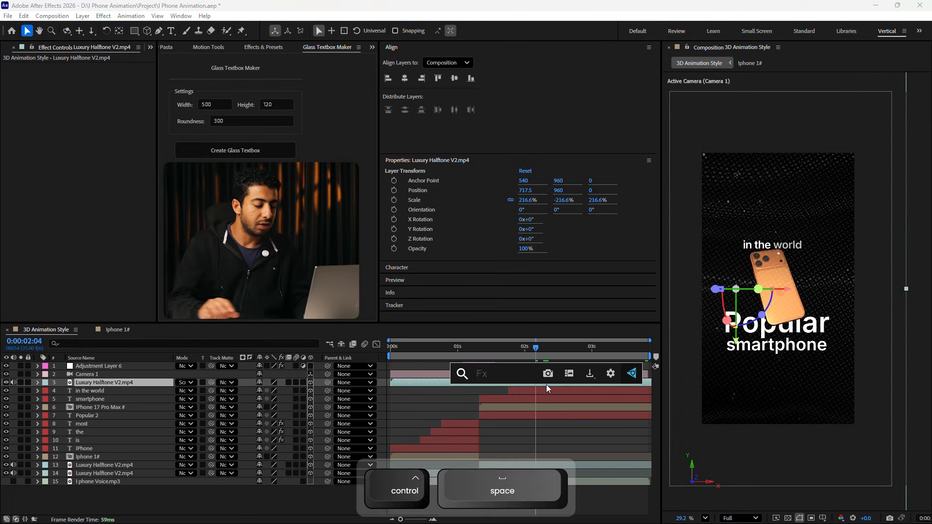
{"action": "type", "text": "gau"}
{"action": "key", "text": "Return"}
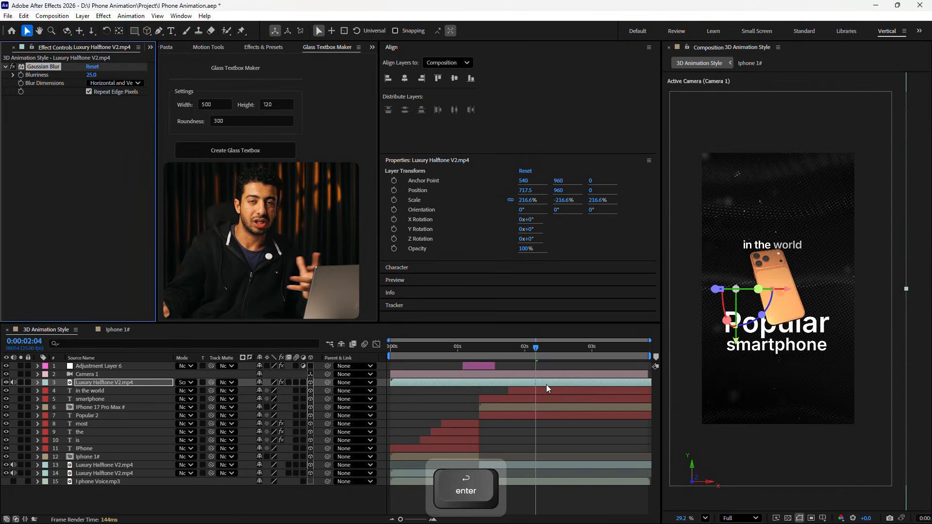
{"action": "left_click_drag", "start_coordinate": [91, 75], "coordinate": [94, 75]}
{"action": "mouse_move", "coordinate": [566, 347]}
{"action": "left_mouse_down"}
{"action": "mouse_move", "coordinate": [547, 346]}
{"action": "mouse_move", "coordinate": [555, 346]}
{"action": "left_mouse_up"}
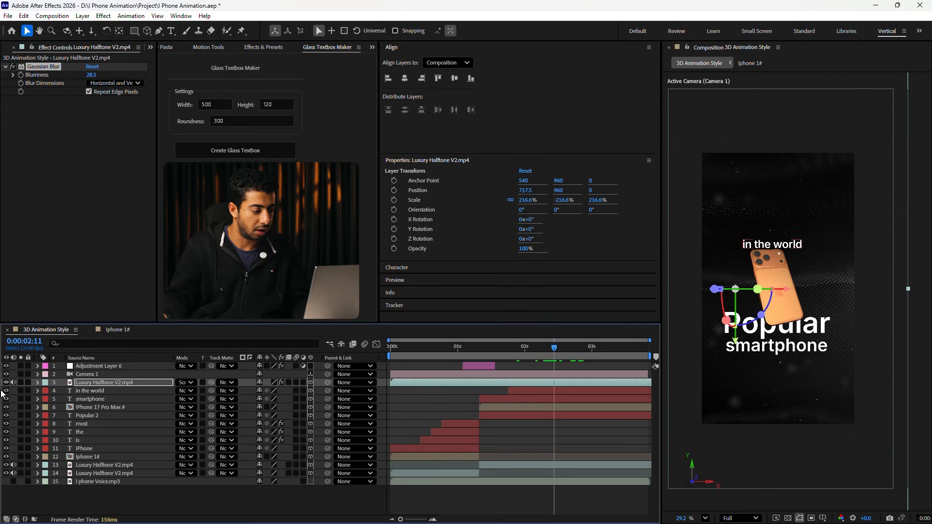
{"action": "left_click", "coordinate": [399, 407]}
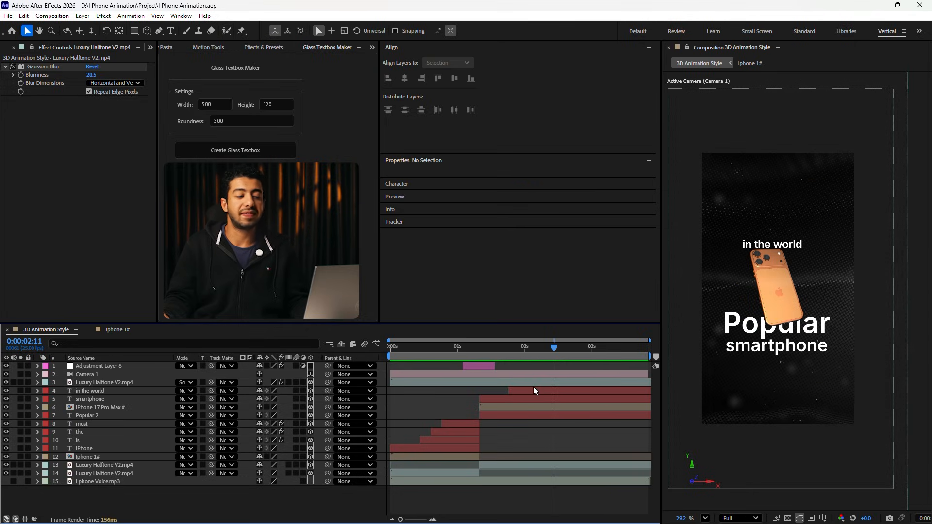
Import the Optical flare (14) image from the Files folder into the composition and make it a 3D layer
{"action": "key", "text": "alt+Tab"}
{"action": "left_click", "coordinate": [573, 325]}
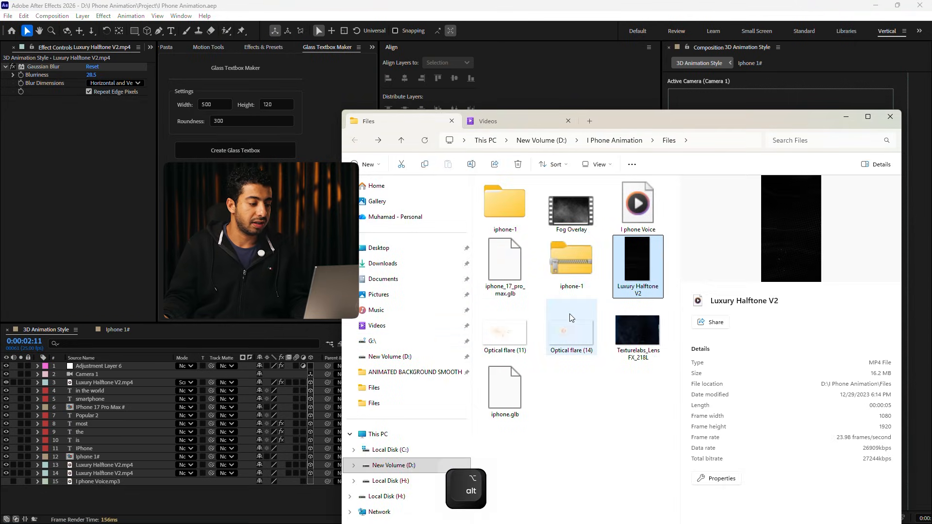
{"action": "left_click_drag", "start_coordinate": [557, 325], "coordinate": [146, 491]}
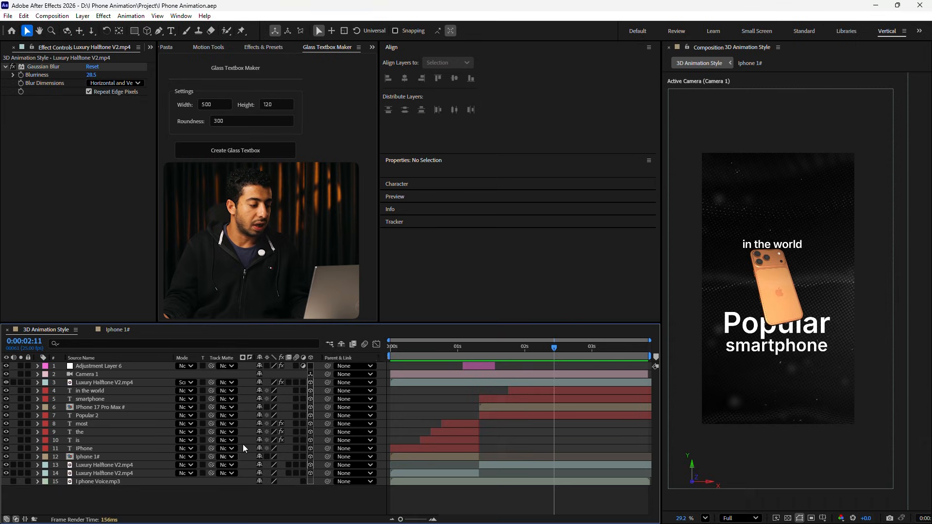
{"action": "left_click_drag", "start_coordinate": [431, 348], "coordinate": [425, 348]}
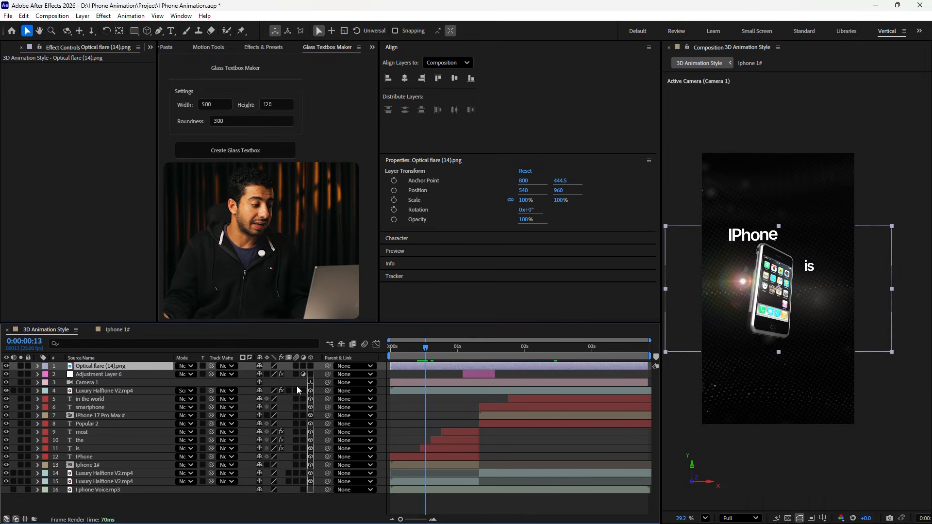
{"action": "left_click", "coordinate": [311, 366]}
{"action": "left_click_drag", "start_coordinate": [421, 353], "coordinate": [447, 357]}
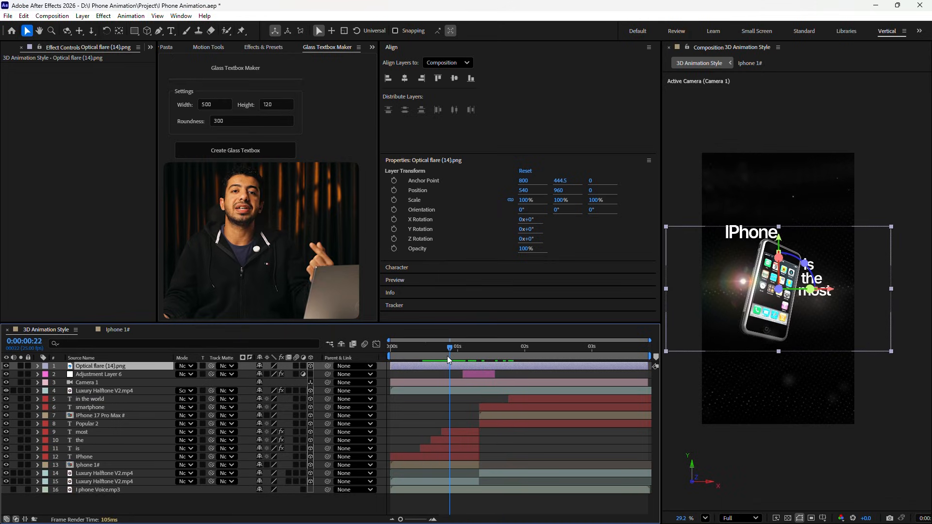
{"action": "mouse_move", "coordinate": [447, 357]}
{"action": "left_mouse_down"}
{"action": "mouse_move", "coordinate": [457, 356]}
{"action": "mouse_move", "coordinate": [424, 357]}
{"action": "mouse_move", "coordinate": [442, 354]}
{"action": "left_mouse_up"}
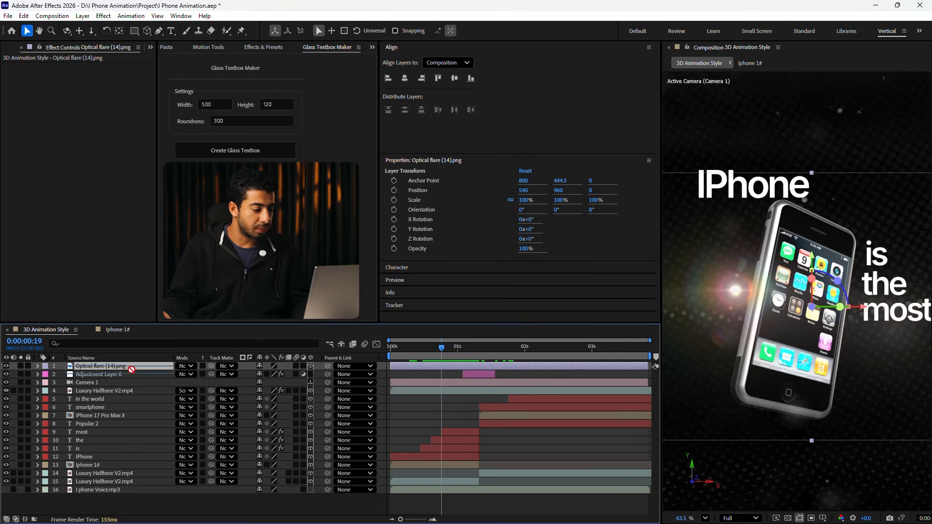
Place Optical flare (14) beneath the Popular 2 layer and move it to position 407, 745.4
{"action": "left_click_drag", "start_coordinate": [129, 367], "coordinate": [134, 425]}
{"action": "scroll", "coordinate": [738, 291], "scroll_direction": "down", "scroll_amount": 2}
{"action": "left_click_drag", "start_coordinate": [736, 286], "coordinate": [712, 247]}
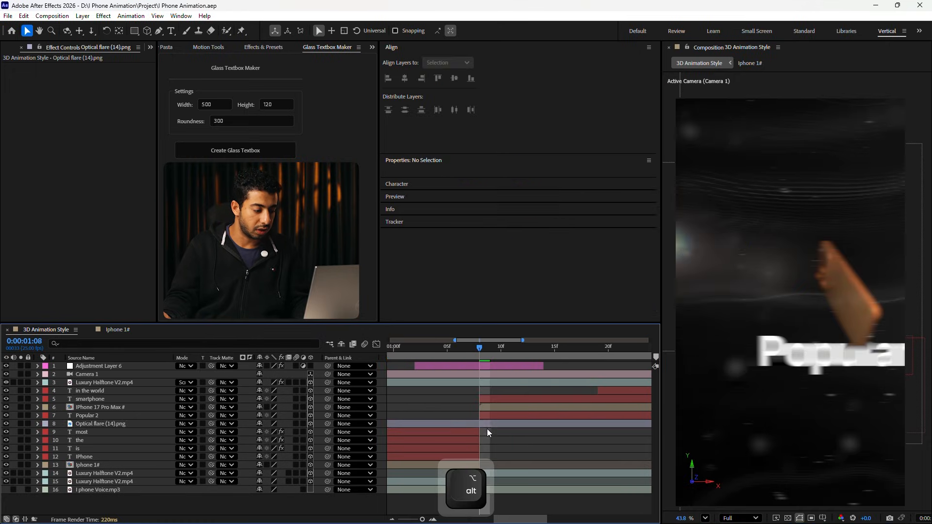
Split Optical flare (14) at 0:00:01:08 and delete its later part
{"action": "left_click", "coordinate": [488, 426]}
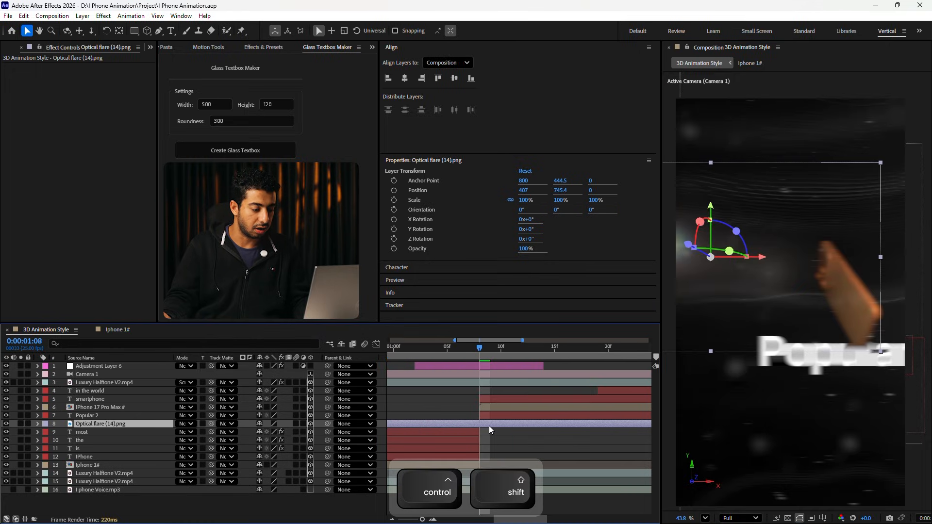
{"action": "key", "text": "ctrl+shift+d"}
{"action": "key", "text": "Delete"}
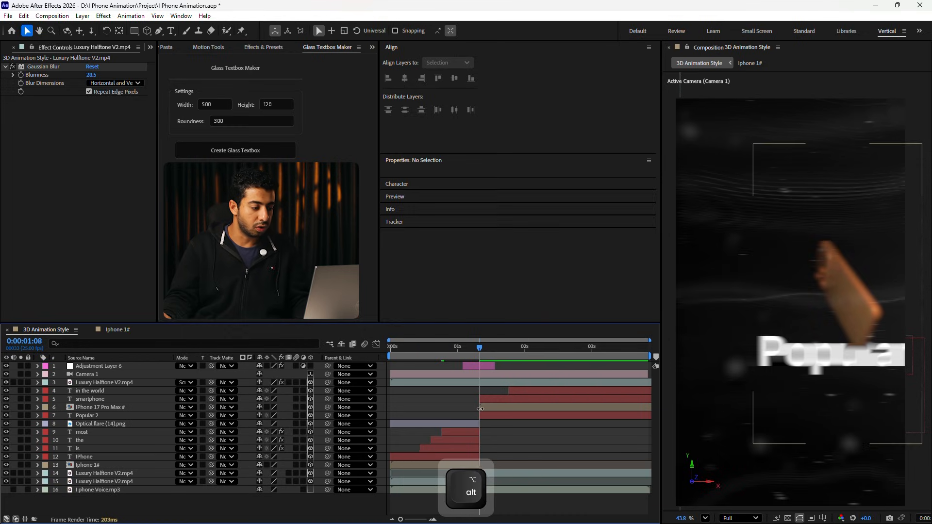
Import the Optical flare (11) image from the Files folder for the second scene and make it a 3D layer
{"action": "key", "text": "alt+Tab"}
{"action": "left_click", "coordinate": [510, 334]}
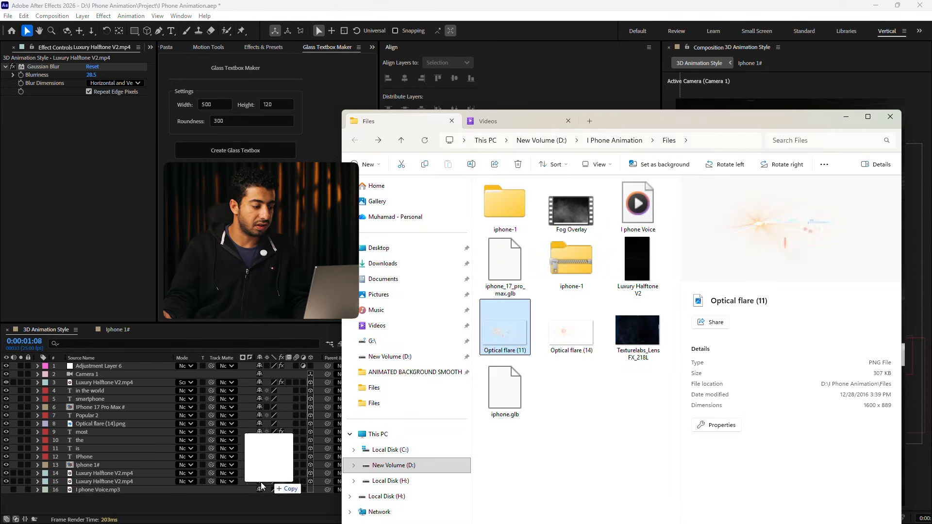
{"action": "left_click_drag", "start_coordinate": [261, 482], "coordinate": [239, 495]}
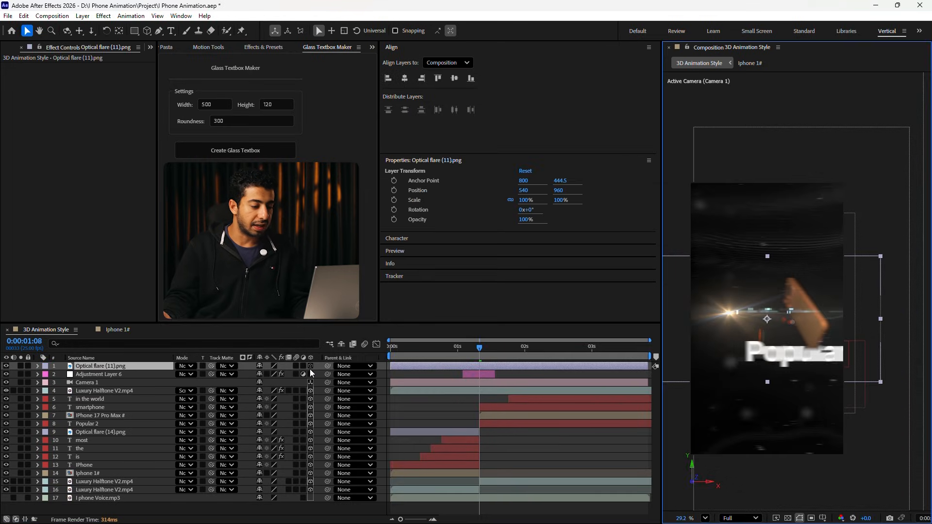
{"action": "left_click", "coordinate": [310, 366]}
Move Optical flare (11) to position 1018.2, 937.8 beside the orange phone and place it beneath the Popular 2 layer
{"action": "left_click_drag", "start_coordinate": [559, 349], "coordinate": [747, 318]}
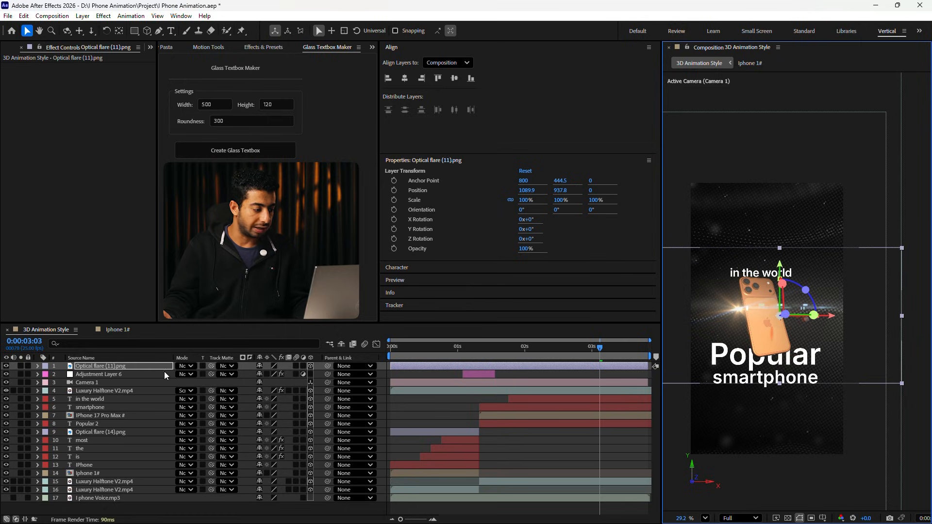
{"action": "left_click_drag", "start_coordinate": [124, 374], "coordinate": [135, 430]}
{"action": "scroll", "coordinate": [754, 306], "scroll_direction": "up", "scroll_amount": 2}
{"action": "left_click_drag", "start_coordinate": [726, 310], "coordinate": [713, 311]}
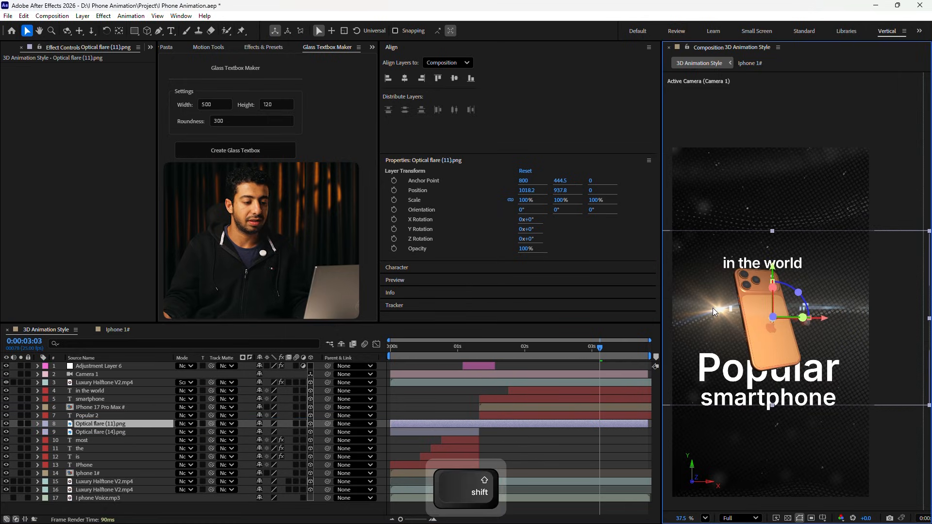
Split Optical flare (11) at 0:00:01:08 and delete its earlier part
{"action": "left_click", "coordinate": [597, 429]}
{"action": "left_click_drag", "start_coordinate": [486, 348], "coordinate": [479, 351]}
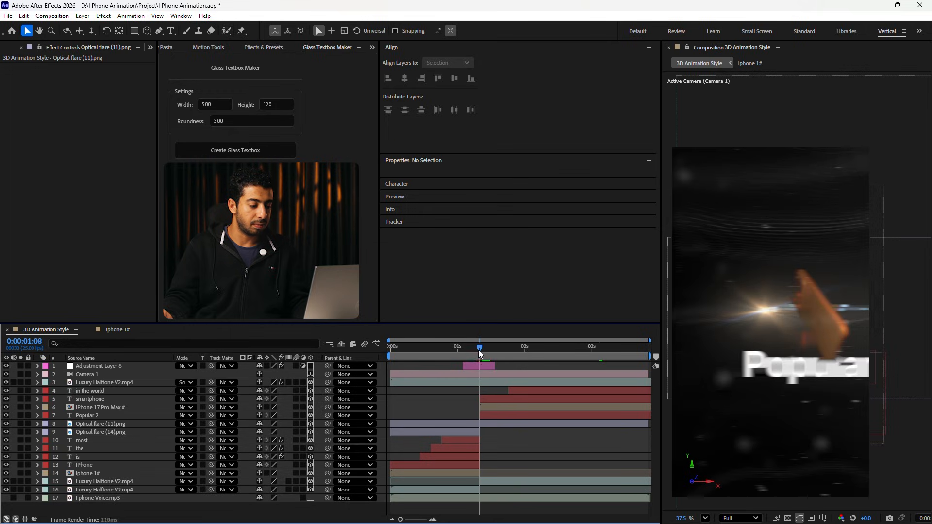
{"action": "left_click", "coordinate": [487, 424]}
{"action": "key", "text": "ctrl+shift+d"}
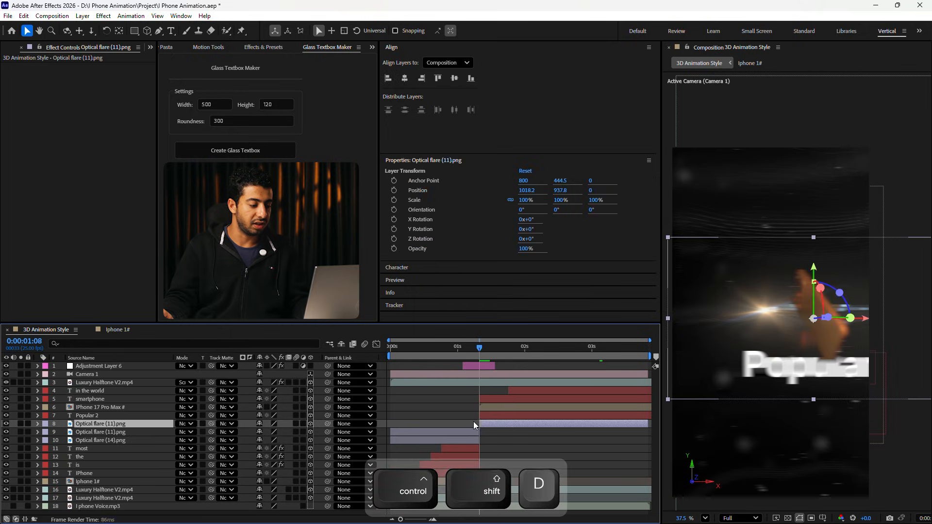
{"action": "left_click", "coordinate": [468, 432]}
{"action": "key", "text": "Delete"}
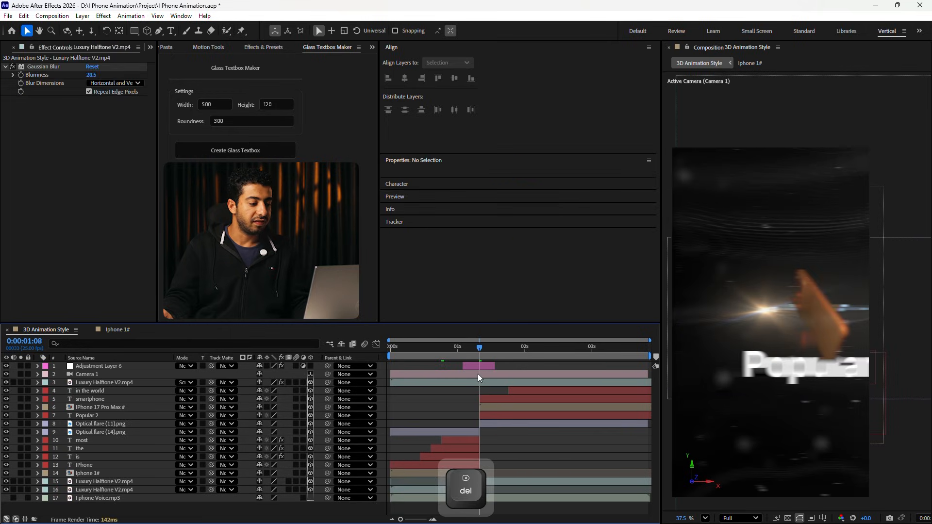
Import the Texturelabs_LensFX_218L image as the uppermost layer, scale it to 81.3% and set its X position to 1468
{"action": "left_click_drag", "start_coordinate": [389, 352], "coordinate": [155, 490]}
{"action": "key", "text": "alt+Tab"}
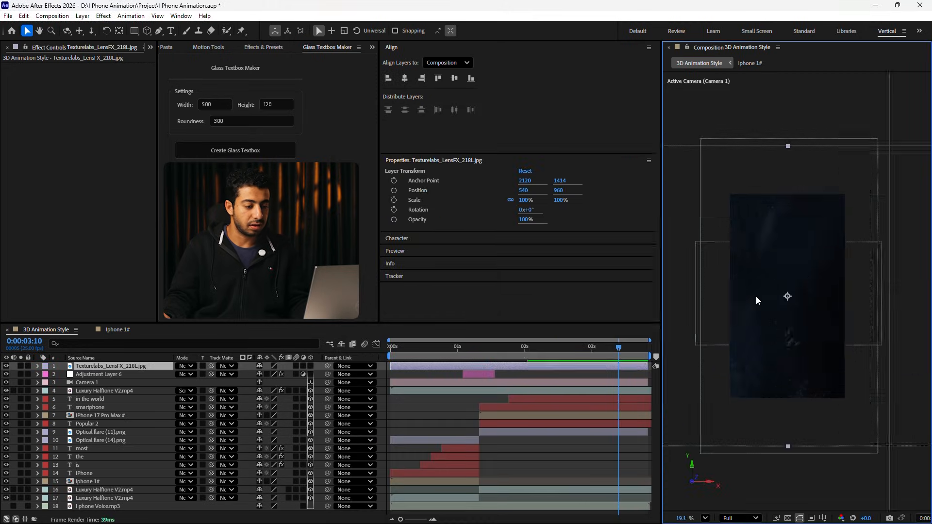
{"action": "scroll", "coordinate": [756, 296], "scroll_direction": "down", "scroll_amount": 1}
{"action": "left_click_drag", "start_coordinate": [927, 296], "coordinate": [899, 298]}
{"action": "left_click_drag", "start_coordinate": [684, 267], "coordinate": [752, 270]}
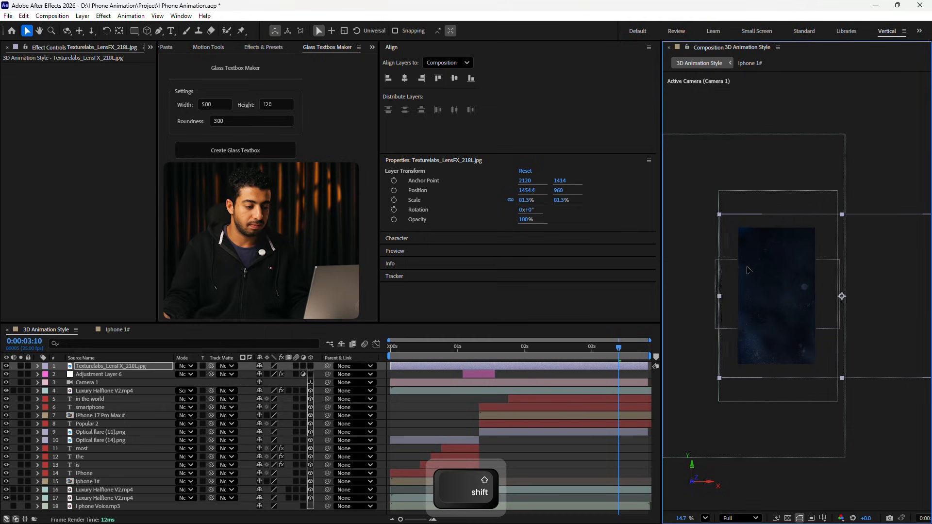
{"action": "left_click_drag", "start_coordinate": [423, 357], "coordinate": [396, 357]}
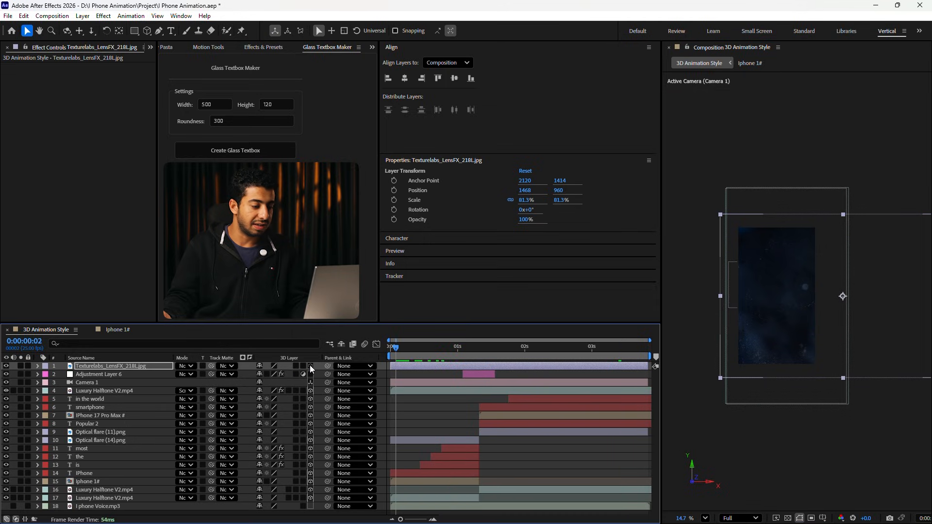
Make the Texturelabs_LensFX_218L layer 3D, place it beneath Camera 1 and set its blending mode to Screen
{"action": "left_click", "coordinate": [310, 366]}
{"action": "left_click_drag", "start_coordinate": [147, 371], "coordinate": [143, 392]}
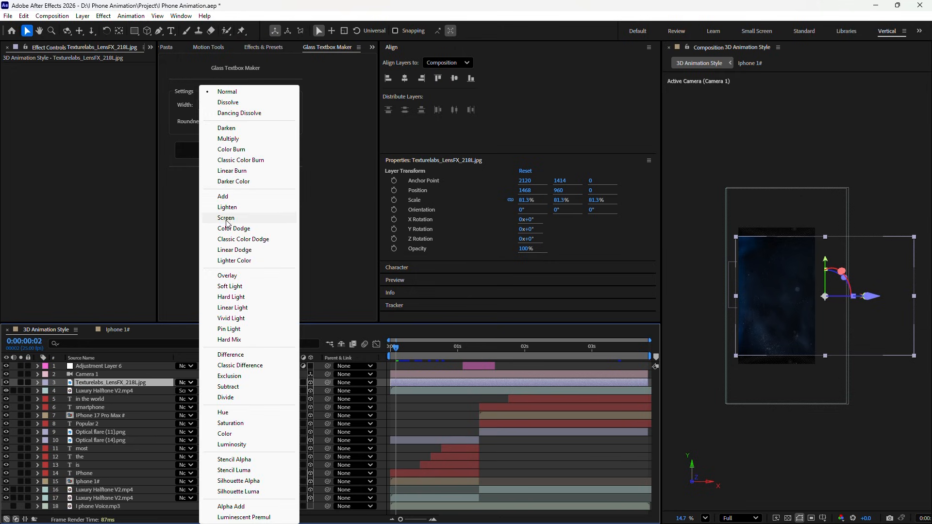
{"action": "left_click", "coordinate": [226, 219]}
Scale the lens texture to 107.2% and check how it covers the second scene at 0:00:02:19
{"action": "left_click_drag", "start_coordinate": [825, 356], "coordinate": [823, 373]}
{"action": "left_click_drag", "start_coordinate": [436, 349], "coordinate": [575, 346]}
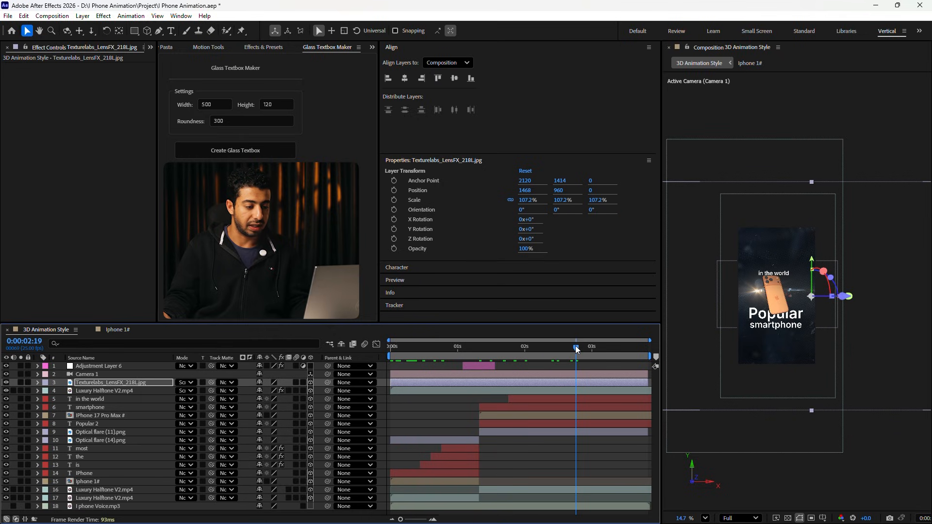
{"action": "scroll", "coordinate": [771, 290], "scroll_direction": "up", "scroll_amount": 3}
{"action": "scroll", "coordinate": [708, 258], "scroll_direction": "down", "scroll_amount": 2}
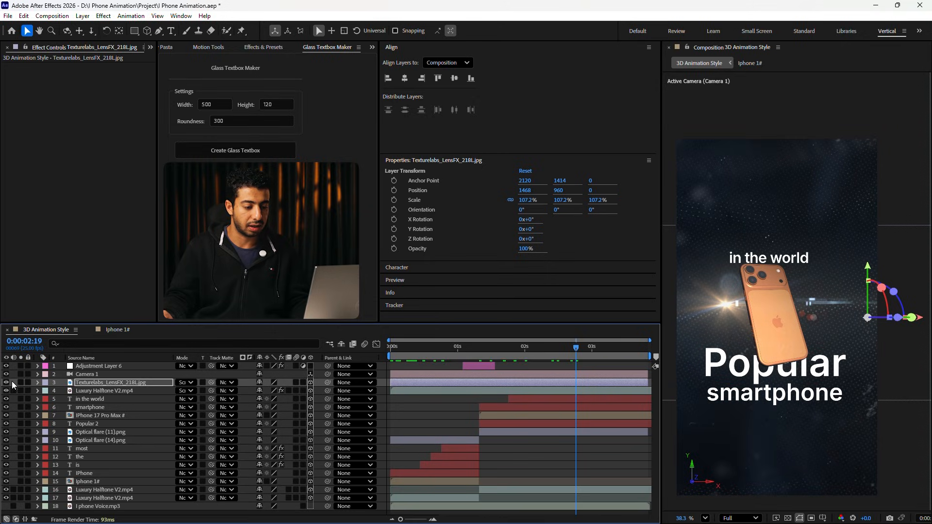
Import the Fog Overlay video from the Files folder as the uppermost layer
{"action": "left_click", "coordinate": [555, 451]}
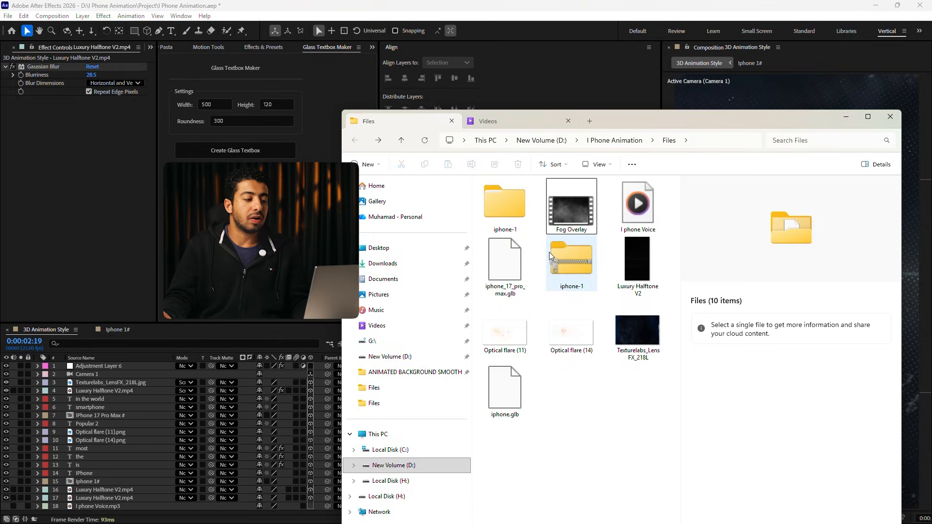
{"action": "left_click", "coordinate": [554, 224]}
{"action": "left_click_drag", "start_coordinate": [554, 225], "coordinate": [150, 444]}
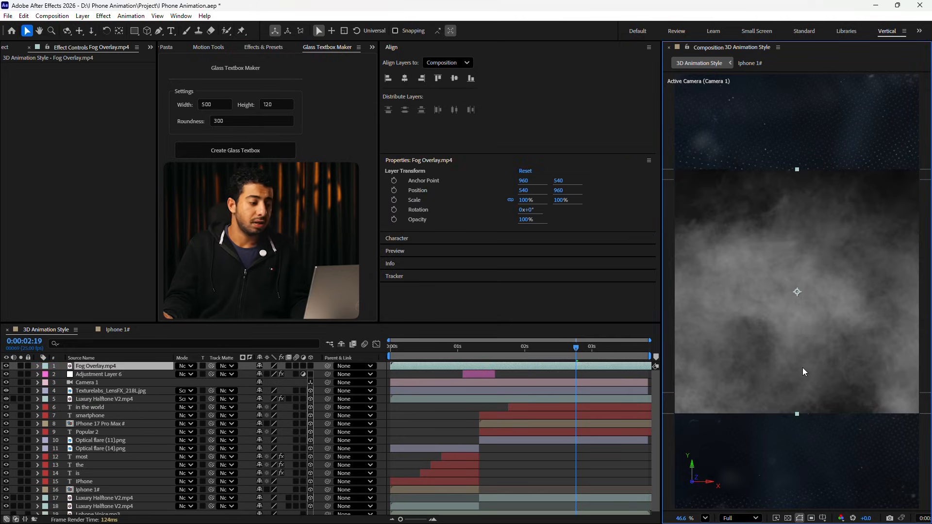
Set the Fog Overlay layer's blending mode to Screen and its opacity to 34%
{"action": "left_click", "coordinate": [189, 366]}
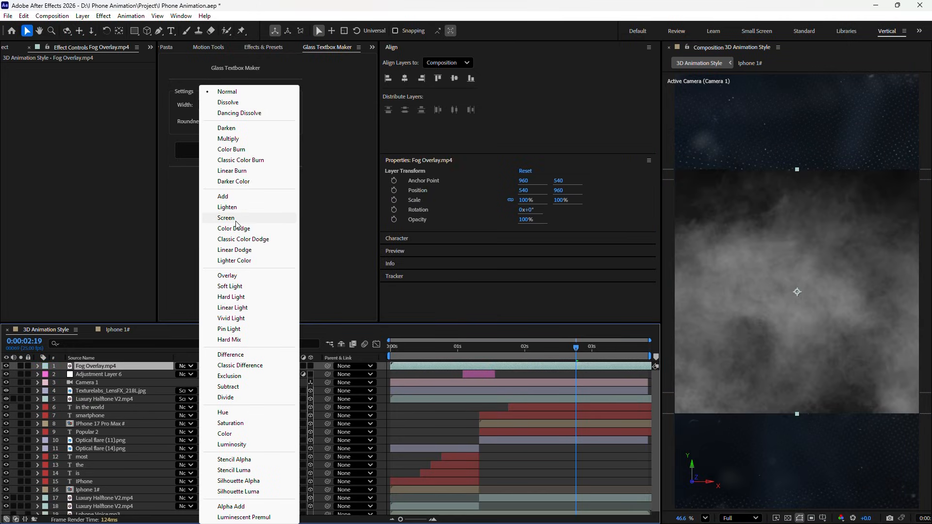
{"action": "left_click", "coordinate": [237, 225]}
{"action": "key", "text": "t"}
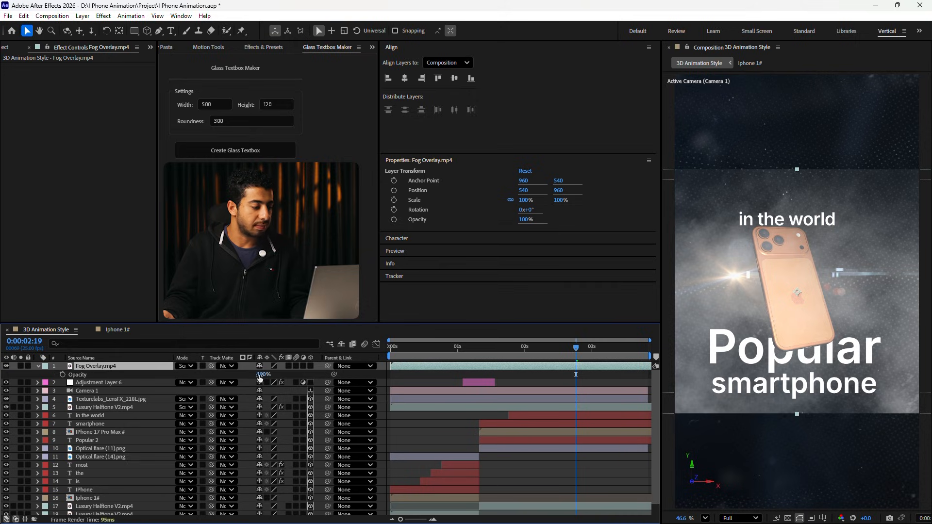
{"action": "left_click_drag", "start_coordinate": [219, 376], "coordinate": [225, 377]}
Draw a wide elliptical mask across the middle of the Fog Overlay layer
{"action": "left_click_drag", "start_coordinate": [135, 36], "coordinate": [174, 53]}
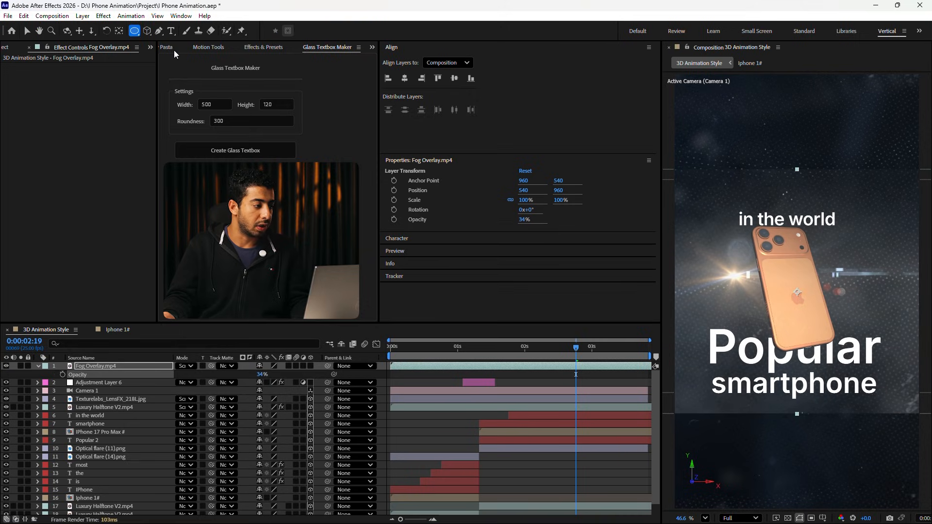
{"action": "scroll", "coordinate": [877, 244], "scroll_direction": "down", "scroll_amount": 3}
{"action": "left_click_drag", "start_coordinate": [877, 251], "coordinate": [821, 272]}
{"action": "left_click_drag", "start_coordinate": [721, 253], "coordinate": [857, 304]}
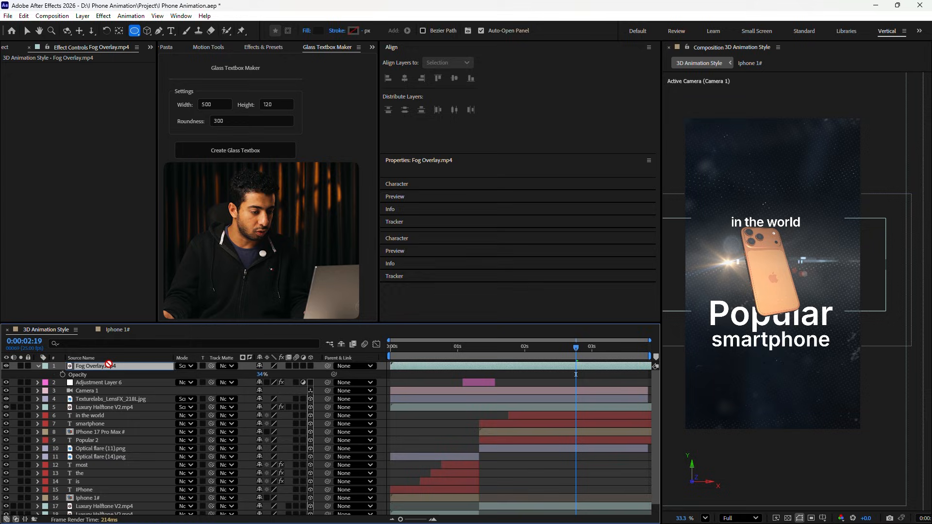
{"action": "left_click", "coordinate": [109, 365]}
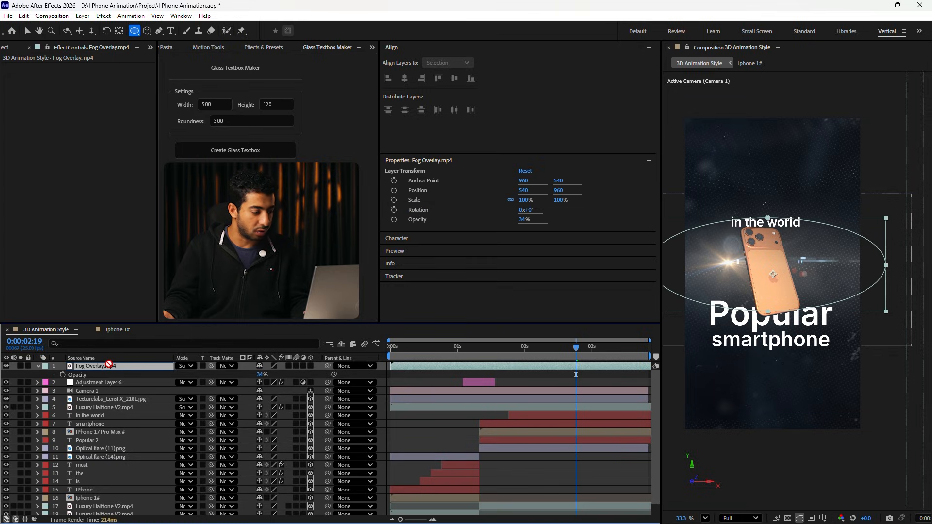
Place Fog Overlay beneath the Iphone 1# layer and move it down to Y position 1353
{"action": "left_click_drag", "start_coordinate": [110, 394], "coordinate": [109, 498]}
{"action": "key", "text": "v"}
{"action": "left_click_drag", "start_coordinate": [726, 266], "coordinate": [730, 329]}
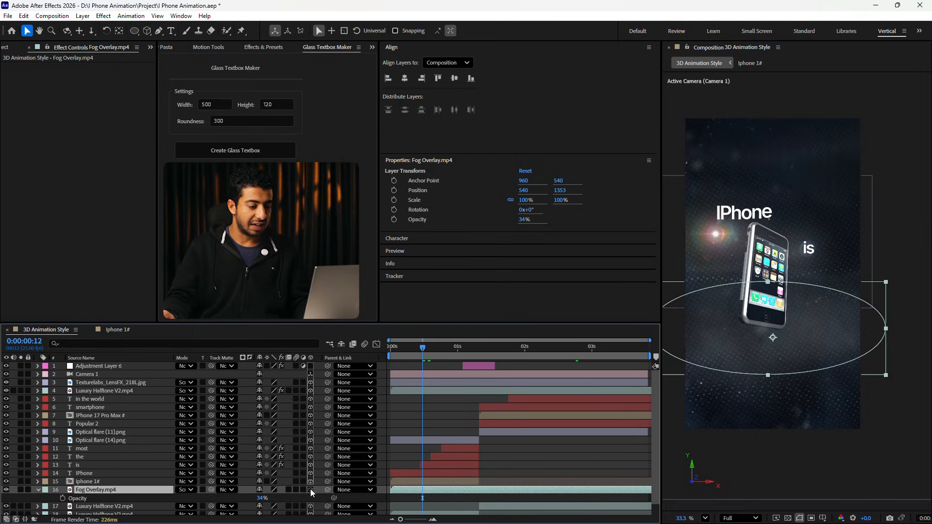
Make Fog Overlay a 3D layer and split it at 0:00:01:08
{"action": "left_click", "coordinate": [310, 489]}
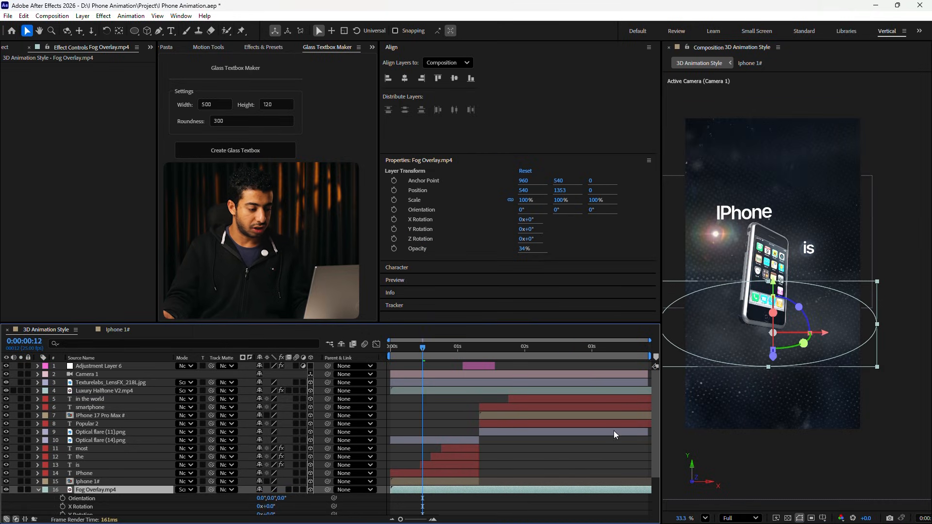
{"action": "left_click_drag", "start_coordinate": [485, 348], "coordinate": [455, 357]}
{"action": "left_click_drag", "start_coordinate": [456, 354], "coordinate": [479, 354]}
{"action": "key", "text": "ctrl+shift+d"}
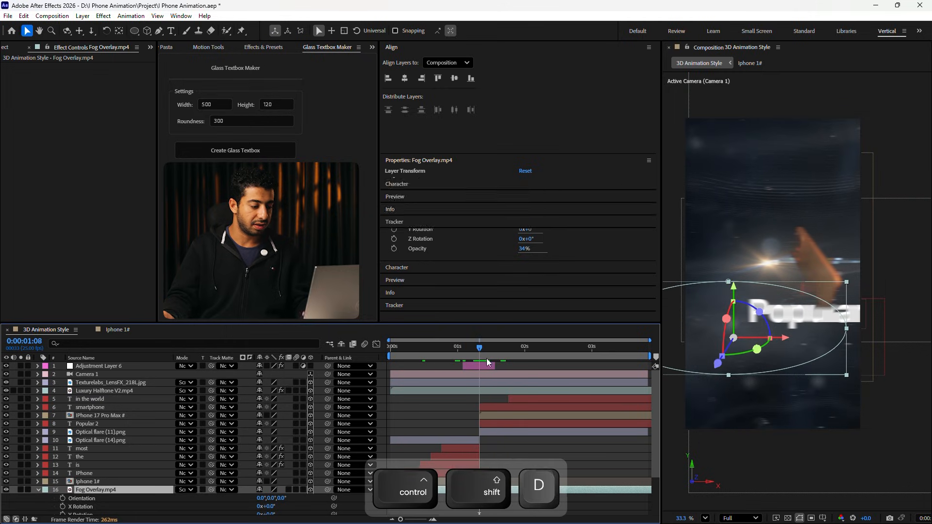
Shift the second scene's Fog Overlay part horizontally so it sits under the Popular smartphone text
{"action": "left_click", "coordinate": [562, 355]}
{"action": "left_click_drag", "start_coordinate": [726, 352], "coordinate": [784, 352]}
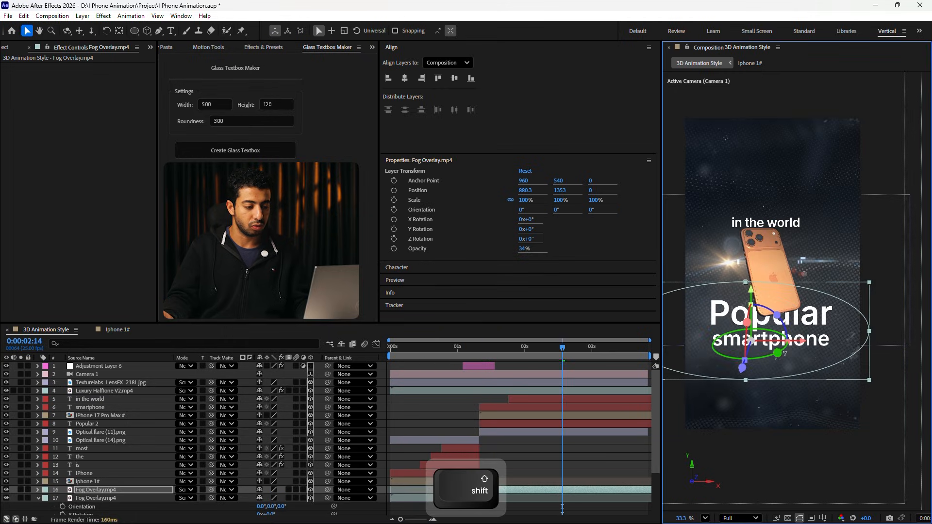
{"action": "left_click_drag", "start_coordinate": [712, 354], "coordinate": [727, 355]}
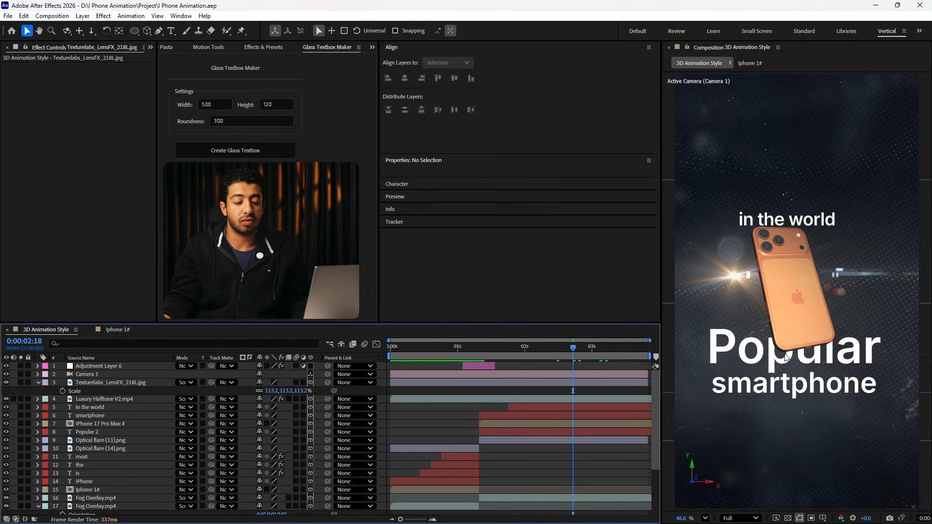
Duplicate the Popular 2 text layer
{"action": "scroll", "coordinate": [775, 340], "scroll_direction": "up", "scroll_amount": 4}
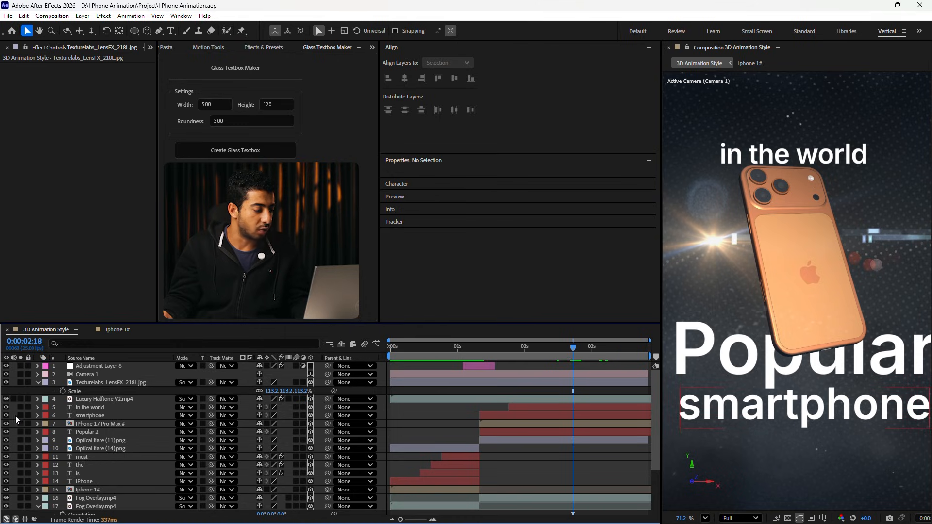
{"action": "left_click", "coordinate": [92, 432]}
{"action": "key", "text": "ctrl+c"}
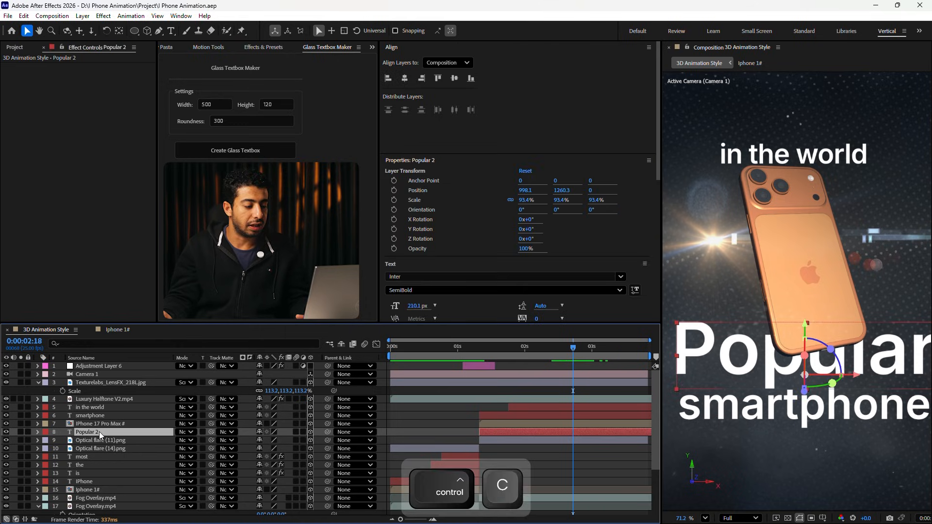
{"action": "key", "text": "ctrl+v"}
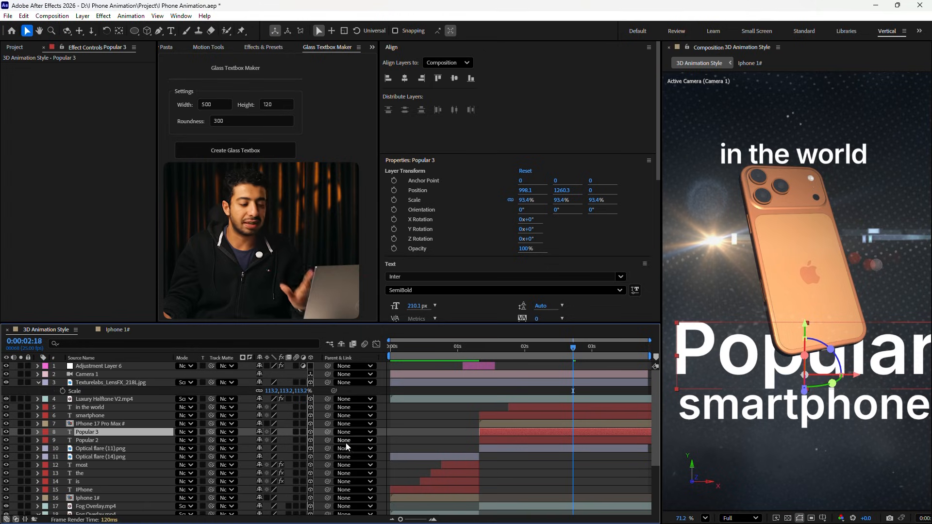
Turn off the fill of the Popular 3 text and give it a white FFFFFF stroke
{"action": "scroll", "coordinate": [639, 228], "scroll_direction": "down", "scroll_amount": 3}
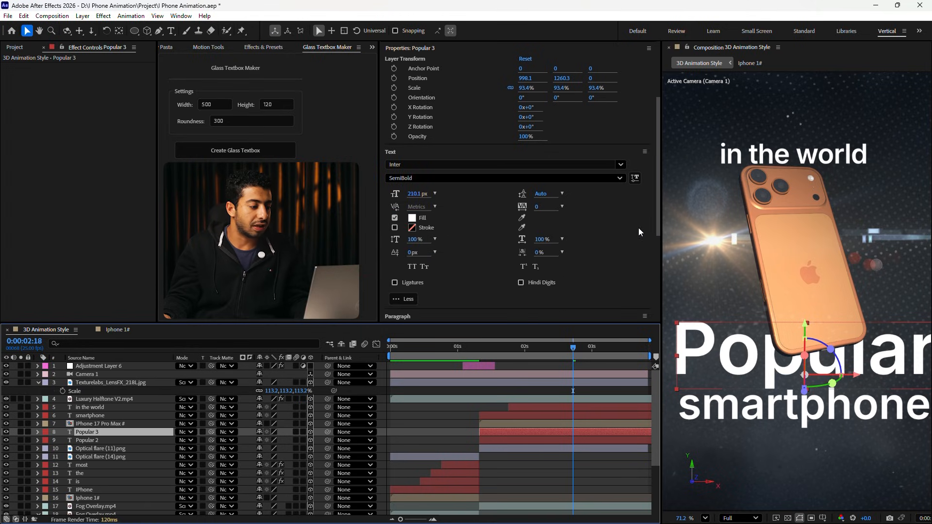
{"action": "left_click", "coordinate": [394, 218]}
{"action": "left_click", "coordinate": [394, 228]}
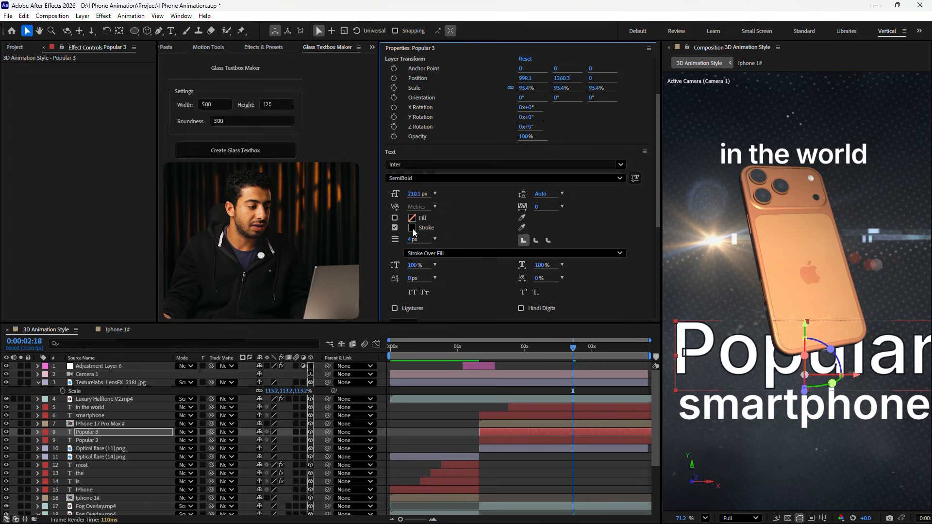
{"action": "left_click", "coordinate": [413, 228]}
{"action": "left_click_drag", "start_coordinate": [83, 105], "coordinate": [2, 4]}
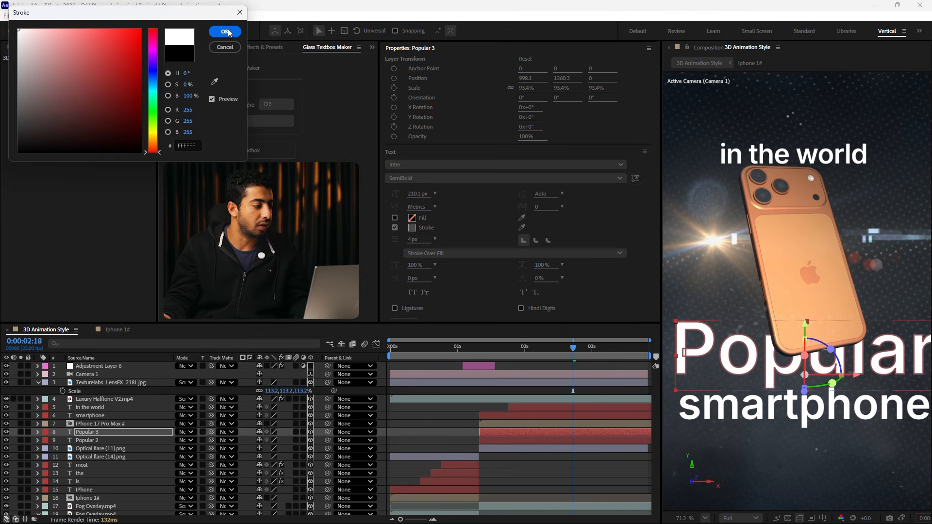
{"action": "left_click", "coordinate": [225, 32]}
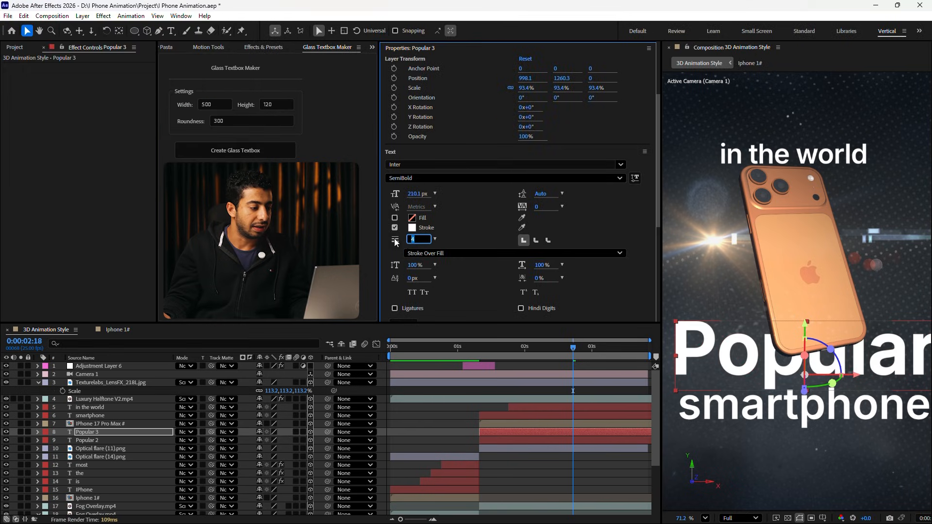
Set the Popular 3 stroke width to 2 px and place the layer above the IPhone 17 Pro Max # layer
{"action": "type", "text": "2"}
{"action": "key", "text": "Return"}
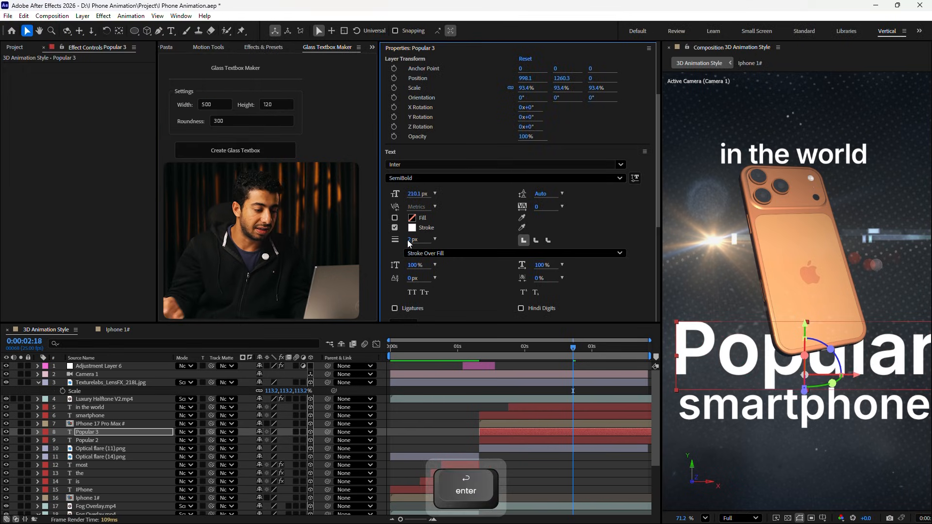
{"action": "left_click_drag", "start_coordinate": [78, 432], "coordinate": [86, 422]}
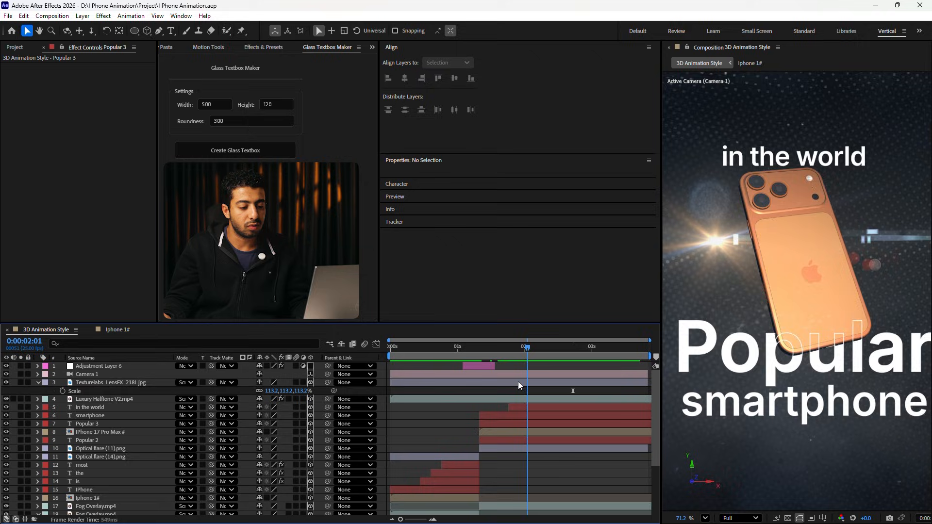
{"action": "left_click_drag", "start_coordinate": [517, 382], "coordinate": [559, 383]}
Move the first scene's IPhone text to Y position 636.7 and place its layer beneath the Iphone 1# layer
{"action": "left_click", "coordinate": [451, 351]}
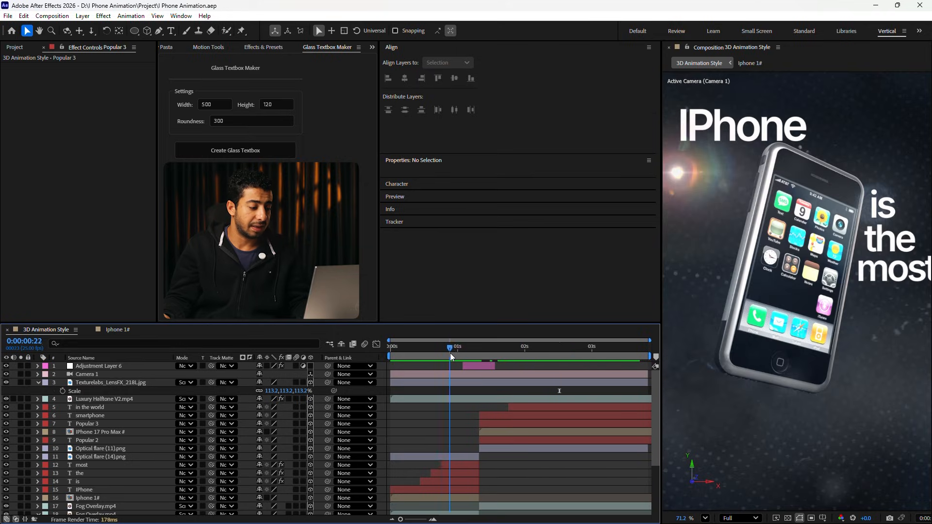
{"action": "left_click", "coordinate": [728, 121]}
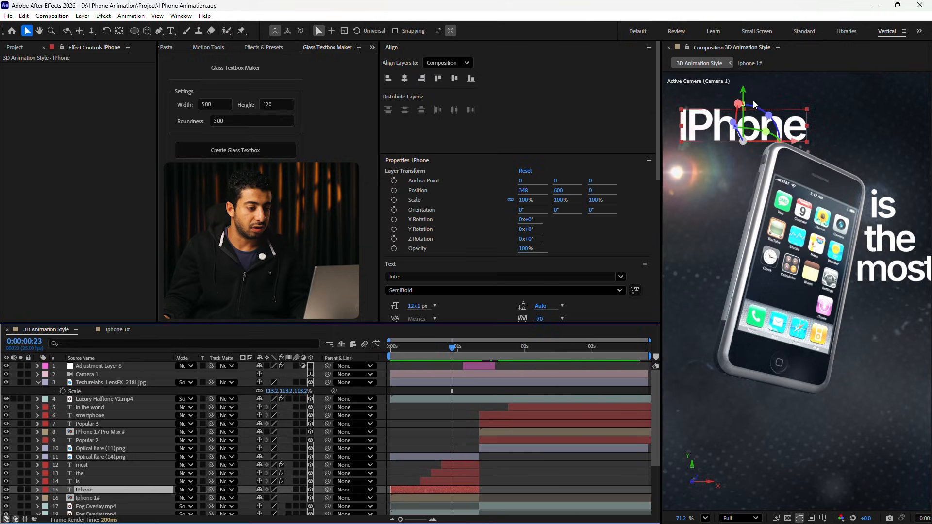
{"action": "left_click_drag", "start_coordinate": [710, 127], "coordinate": [712, 138]}
{"action": "key", "text": "ctrl+z"}
{"action": "left_click_drag", "start_coordinate": [89, 491], "coordinate": [92, 505]}
{"action": "scroll", "coordinate": [787, 153], "scroll_direction": "up", "scroll_amount": 3}
{"action": "scroll", "coordinate": [787, 153], "scroll_direction": "down", "scroll_amount": 4}
Duplicate the IPhone text layer, place the copy above the Iphone 1# layer and set its font style to Bold
{"action": "key", "text": "ctrl+c"}
{"action": "key", "text": "ctrl+v"}
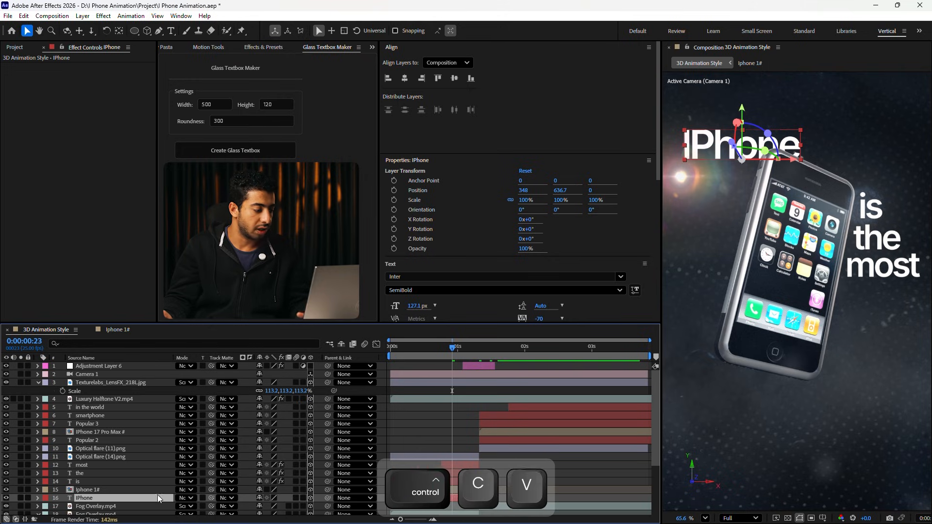
{"action": "scroll", "coordinate": [391, 213], "scroll_direction": "down", "scroll_amount": 2}
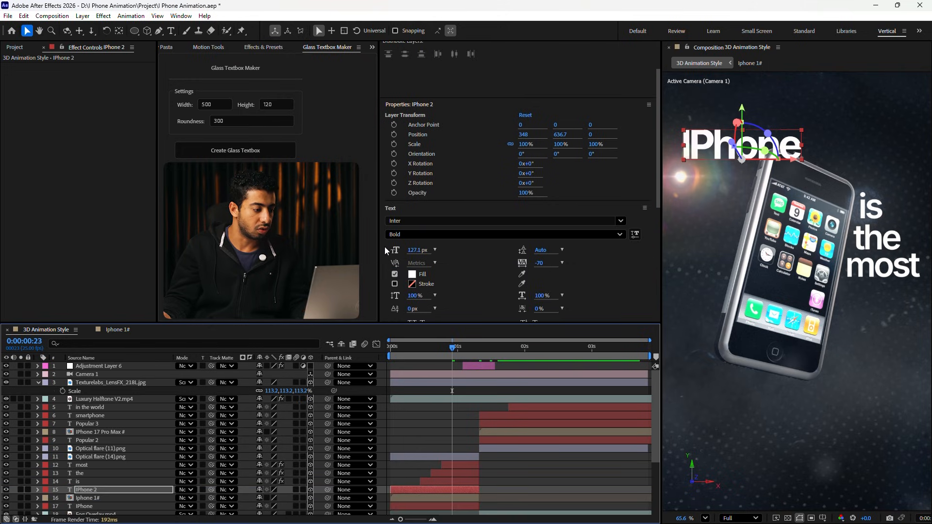
Turn off the fill of the IPhone 2 text and give it a white FFFFFF stroke 2 px wide
{"action": "left_click", "coordinate": [396, 284]}
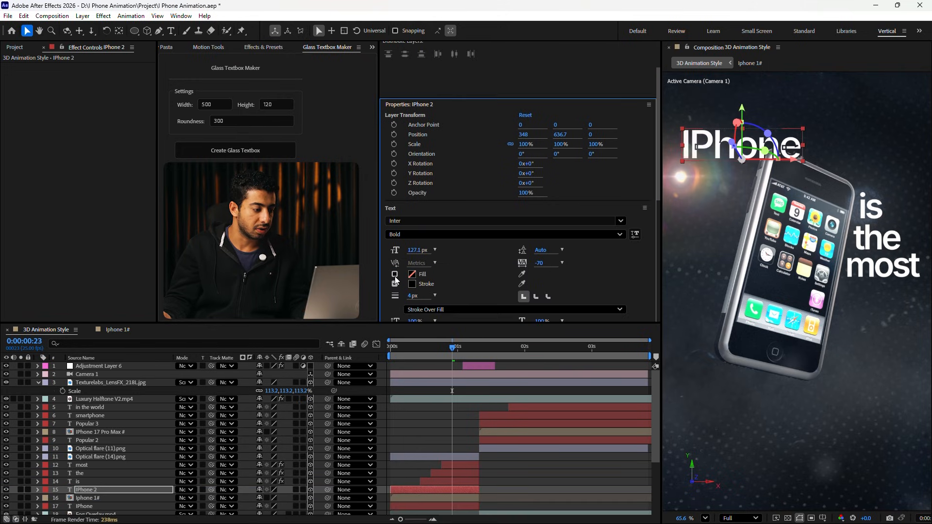
{"action": "left_click", "coordinate": [395, 274]}
{"action": "left_click", "coordinate": [412, 284]}
{"action": "left_click_drag", "start_coordinate": [76, 33], "coordinate": [8, 6]}
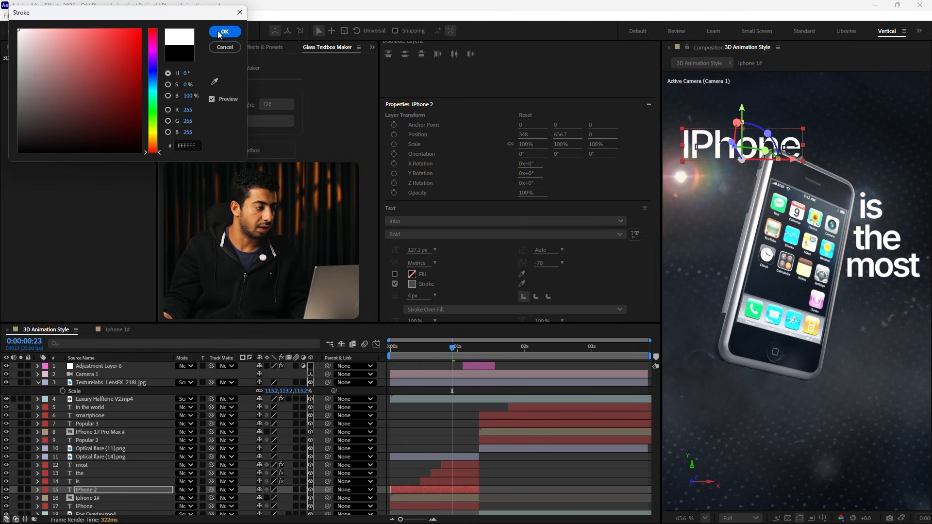
{"action": "left_click", "coordinate": [217, 31]}
{"action": "left_click", "coordinate": [410, 296]}
{"action": "type", "text": "2"}
{"action": "key", "text": "Return"}
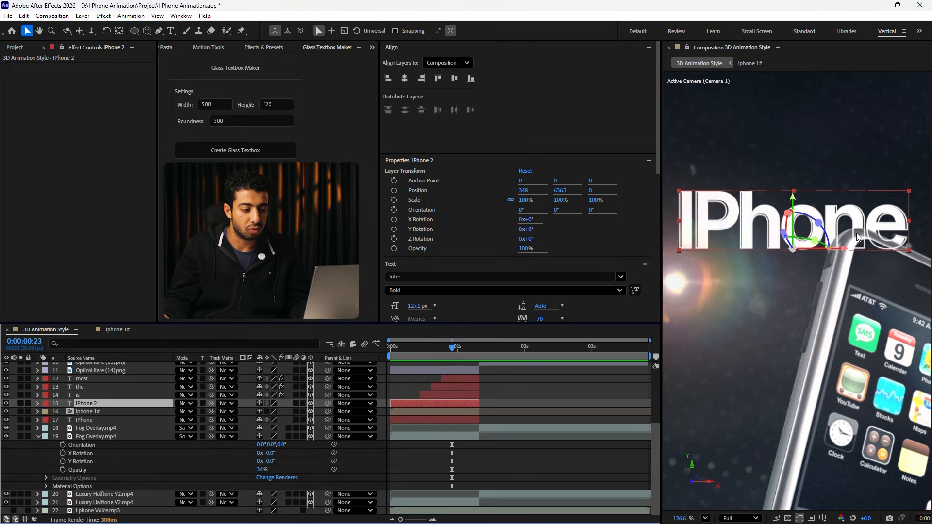
Fit IPhone 2 at 98.9% scale and Y position 635, and use the Iphone 1# layer as its track matte
{"action": "key", "text": "s"}
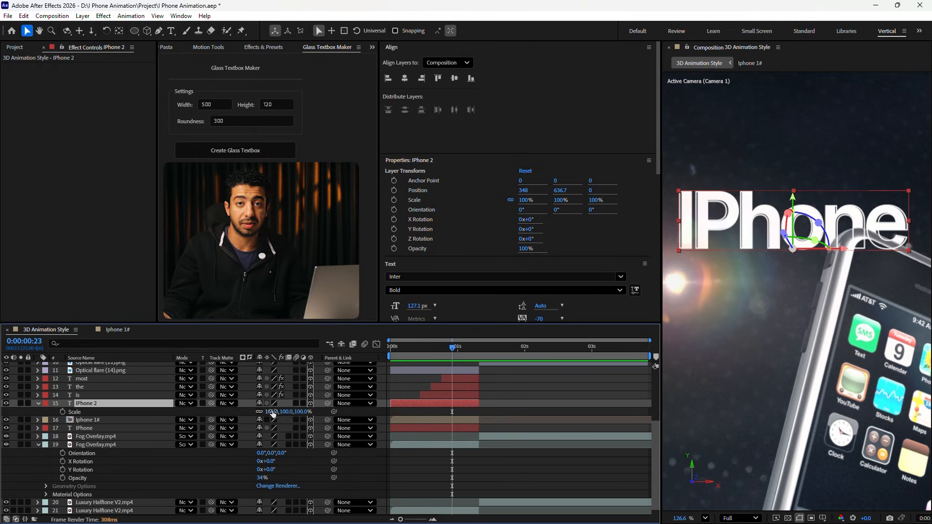
{"action": "left_click_drag", "start_coordinate": [273, 413], "coordinate": [265, 411]}
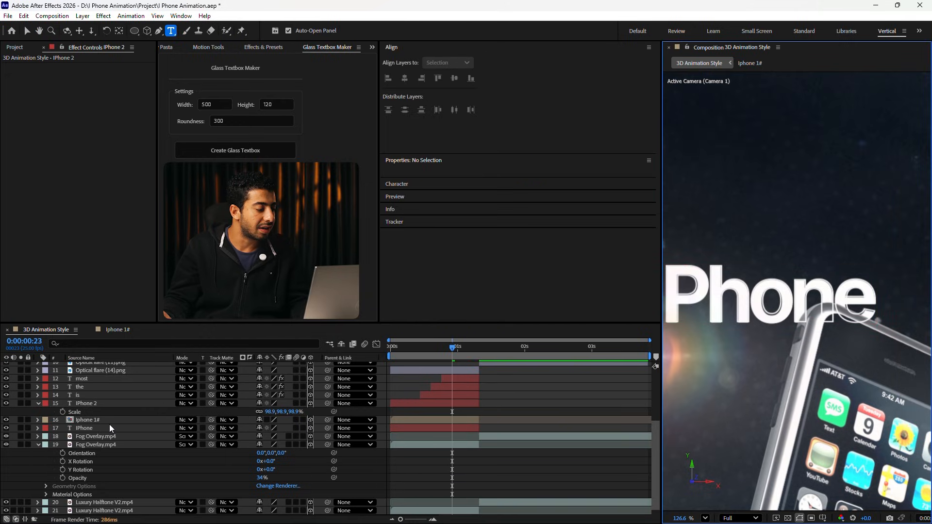
{"action": "left_click", "coordinate": [95, 403]}
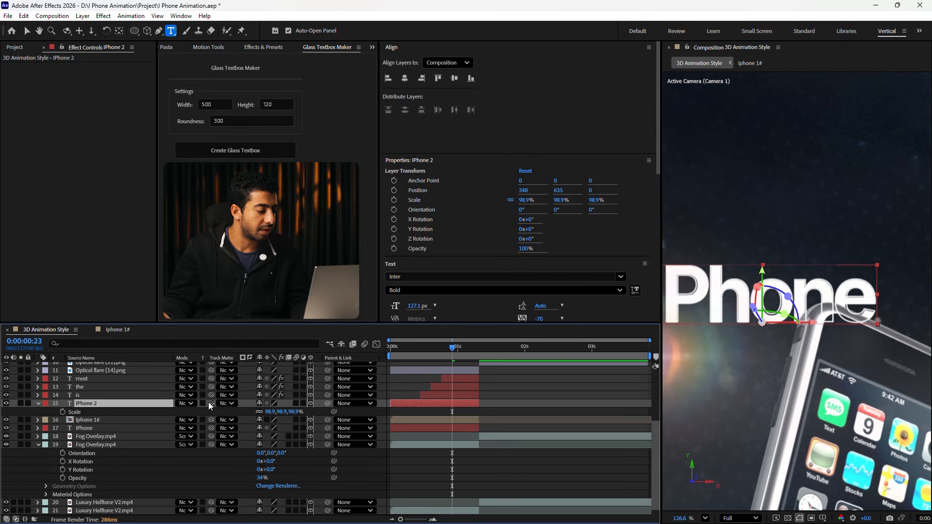
{"action": "left_click_drag", "start_coordinate": [214, 406], "coordinate": [81, 419]}
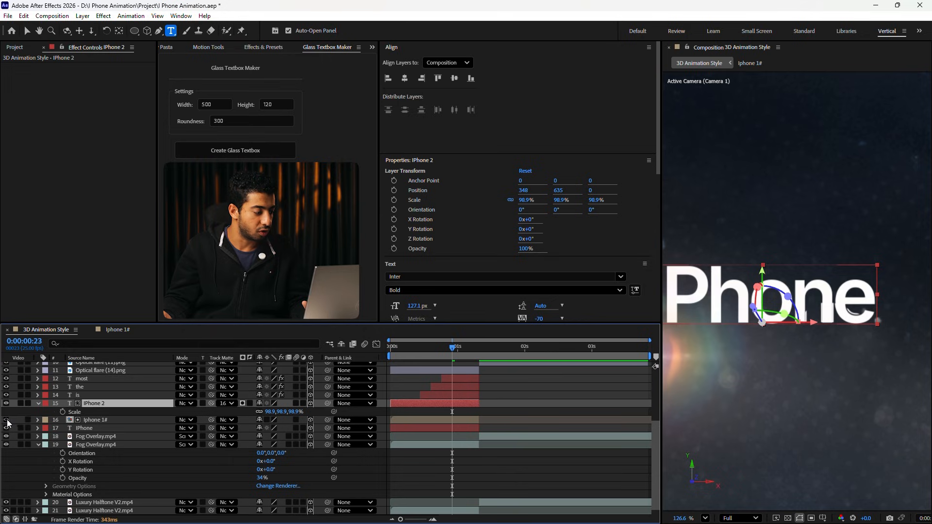
{"action": "left_click", "coordinate": [603, 420]}
{"action": "scroll", "coordinate": [830, 328], "scroll_direction": "up", "scroll_amount": 6}
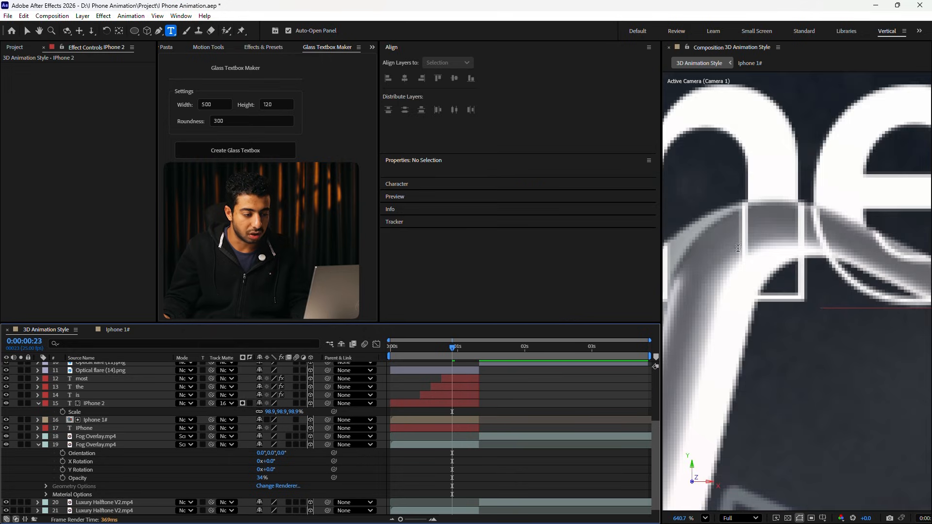
{"action": "scroll", "coordinate": [789, 275], "scroll_direction": "down", "scroll_amount": 9}
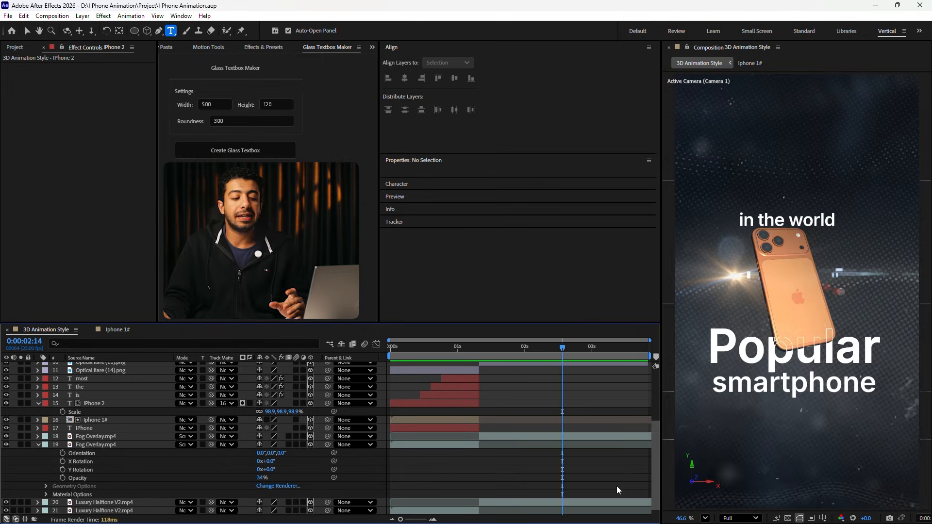
Apply the Deep Glow 2 effect to the "in the world" text layer
{"action": "scroll", "coordinate": [591, 469], "scroll_direction": "up", "scroll_amount": 1}
{"action": "scroll", "coordinate": [590, 469], "scroll_direction": "up", "scroll_amount": 3}
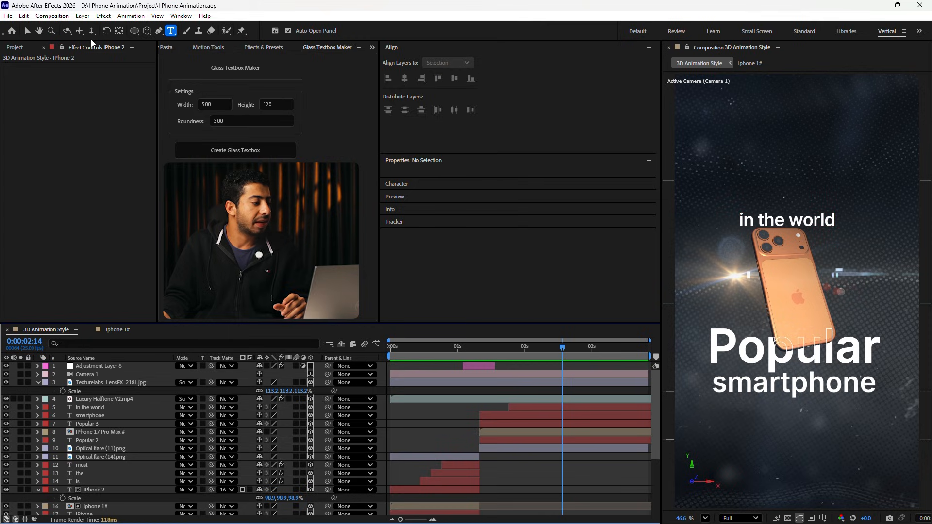
{"action": "left_click", "coordinate": [27, 30]}
{"action": "left_click", "coordinate": [545, 407]}
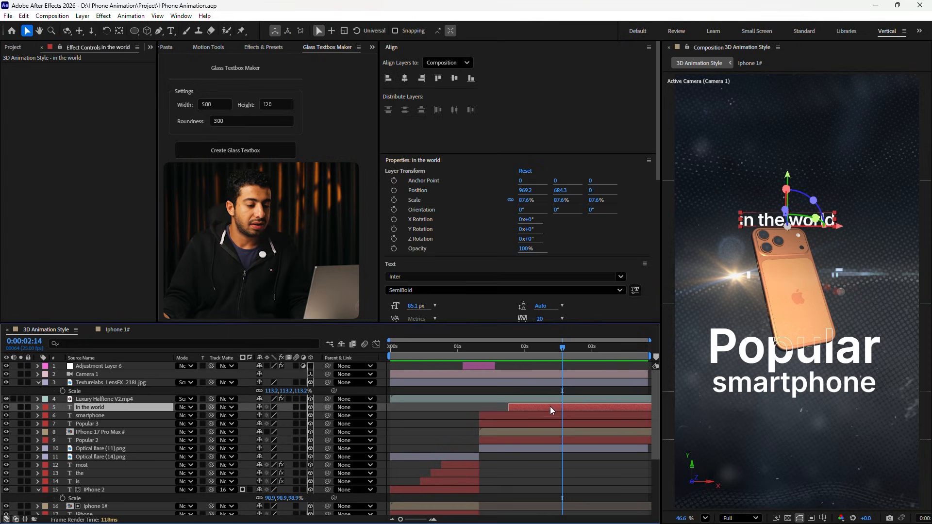
{"action": "key", "text": "ctrl+space"}
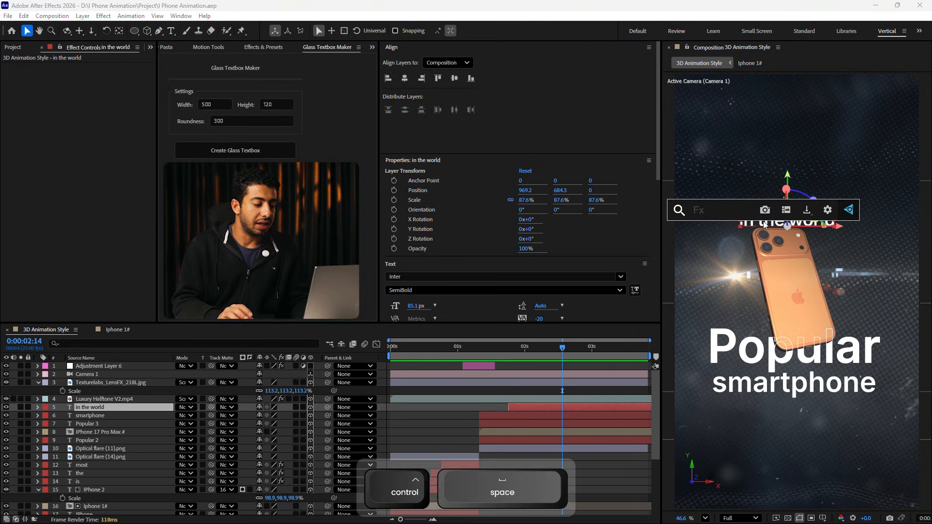
{"action": "type", "text": "deep"}
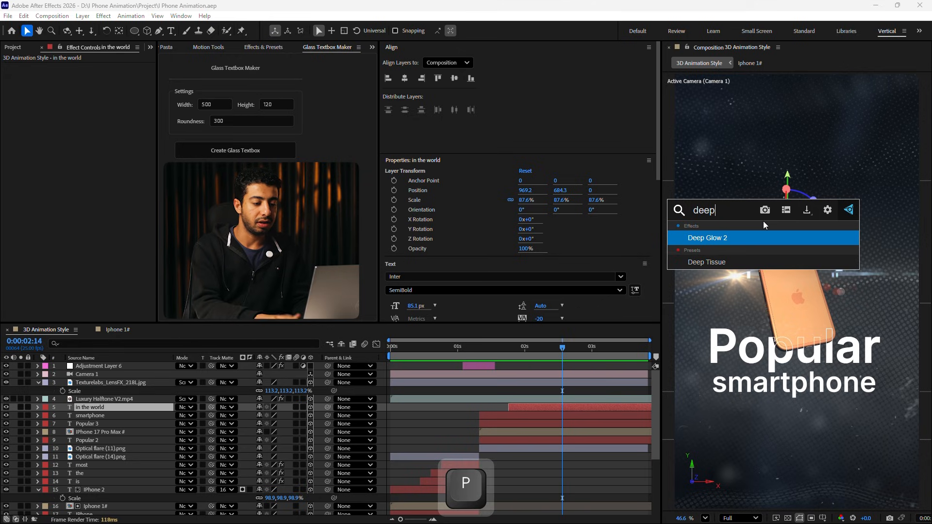
{"action": "key", "text": "Return"}
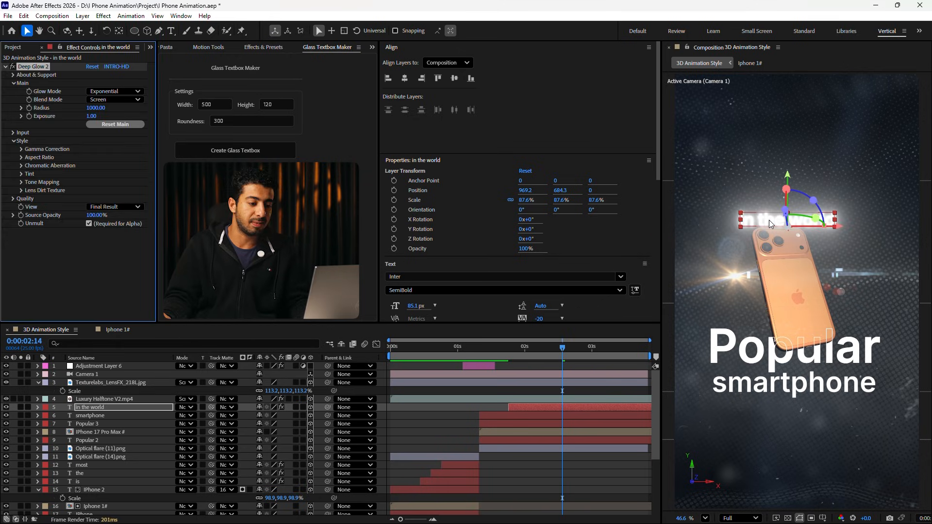
Set the Deep Glow 2 radius to 450 and exposure to 0.08 on the "in the world" layer
{"action": "key", "text": "shift"}
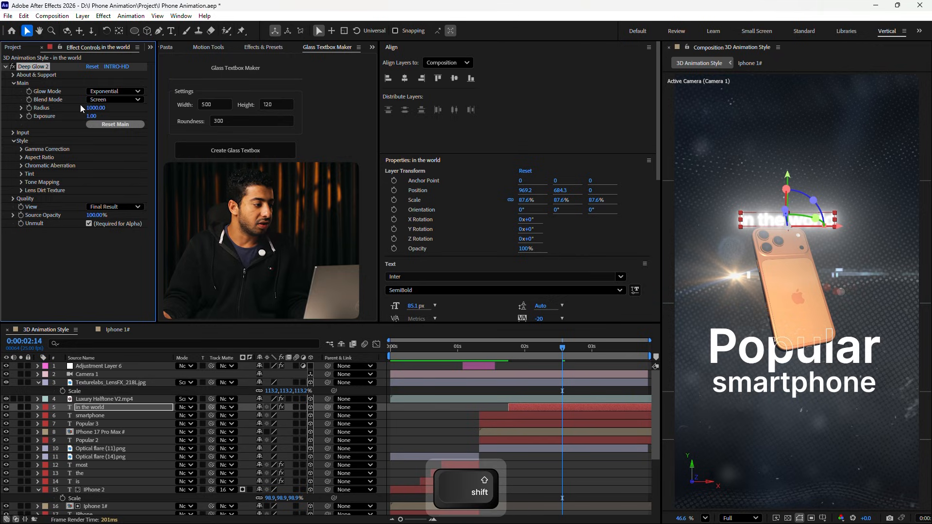
{"action": "left_click_drag", "start_coordinate": [73, 106], "coordinate": [69, 107]}
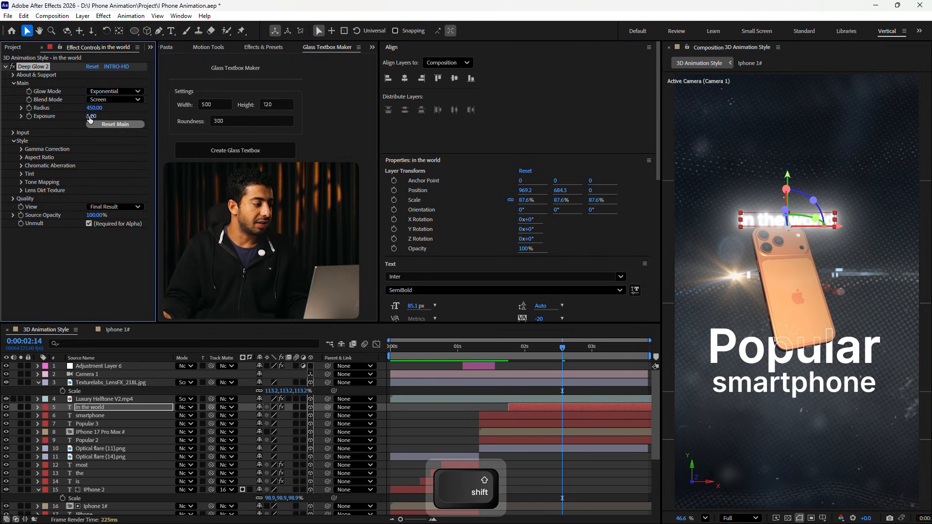
{"action": "left_click_drag", "start_coordinate": [86, 116], "coordinate": [43, 116]}
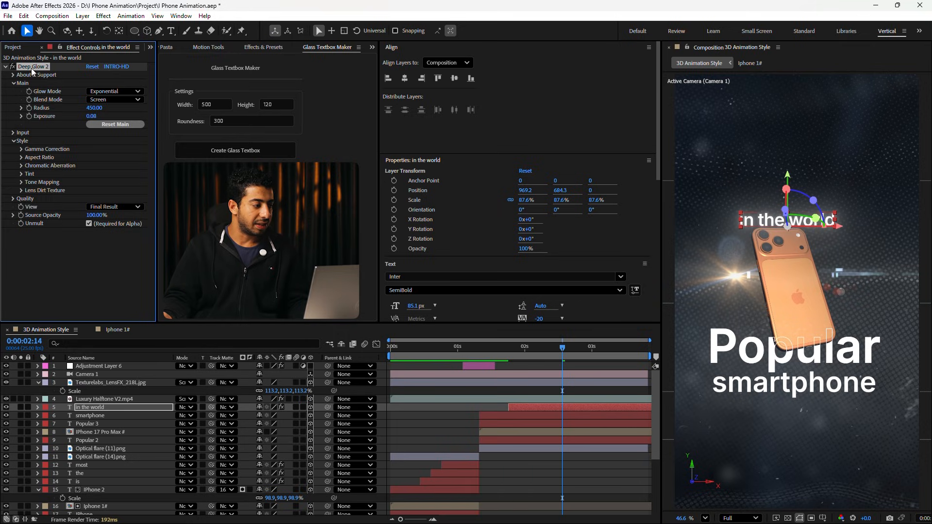
Copy the Deep Glow 2 effect from "in the world" to the smartphone, Popular 3 and Popular 2 text layers
{"action": "key", "text": "ctrl+c"}
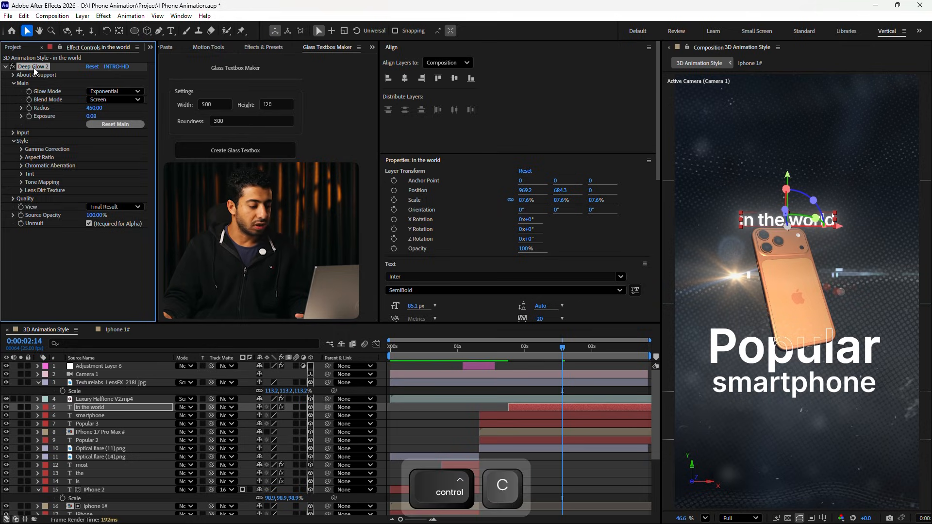
{"action": "left_click", "coordinate": [578, 415]}
{"action": "key", "text": "ctrl+v"}
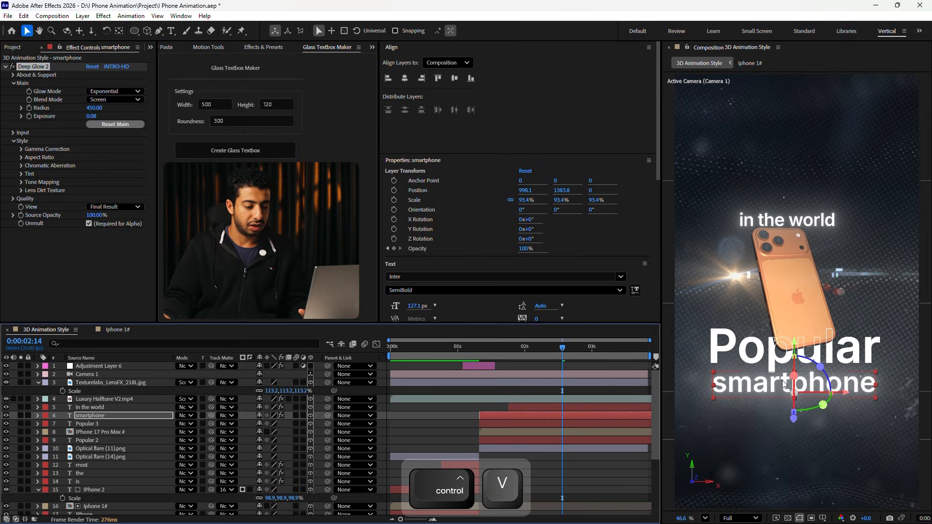
{"action": "left_click", "coordinate": [557, 424]}
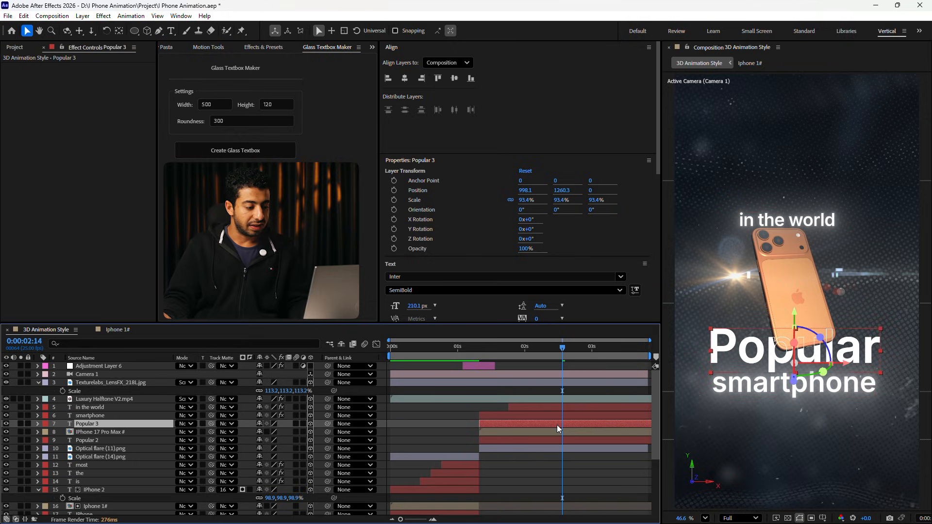
{"action": "left_click", "coordinate": [561, 439], "text": "ctrl"}
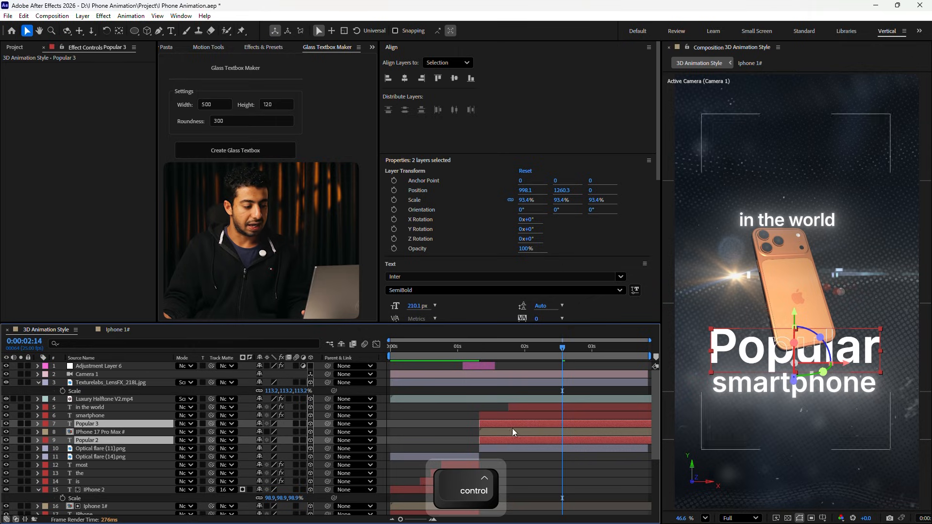
{"action": "key", "text": "ctrl+v"}
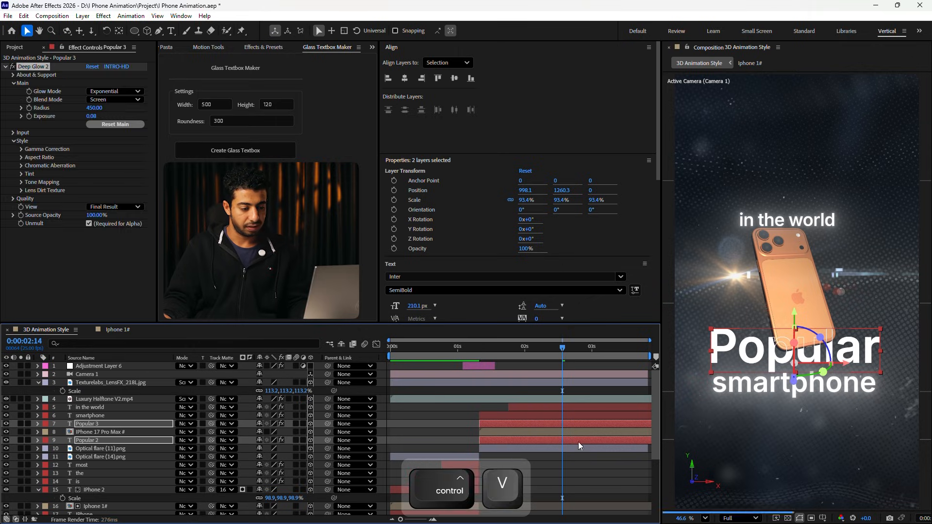
{"action": "left_click", "coordinate": [736, 366]}
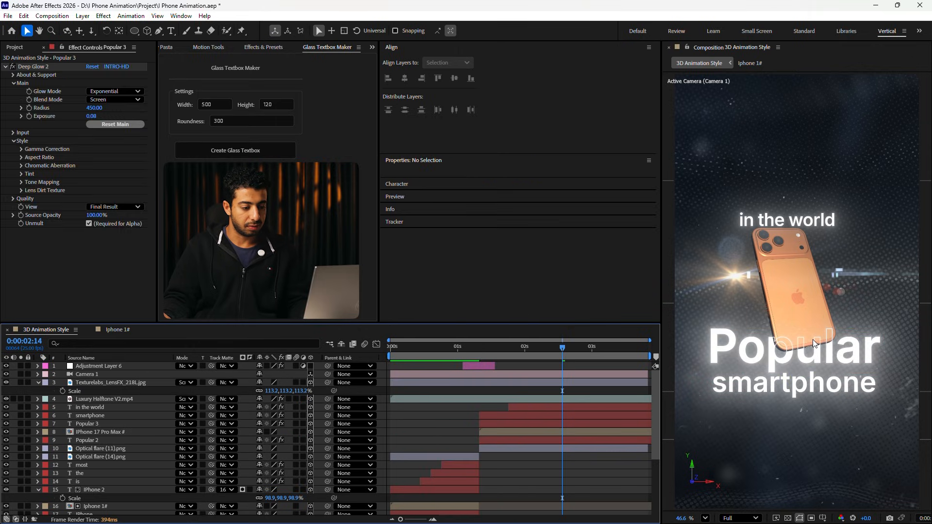
{"action": "scroll", "coordinate": [800, 345], "scroll_direction": "up", "scroll_amount": 2}
{"action": "scroll", "coordinate": [800, 345], "scroll_direction": "down", "scroll_amount": 1}
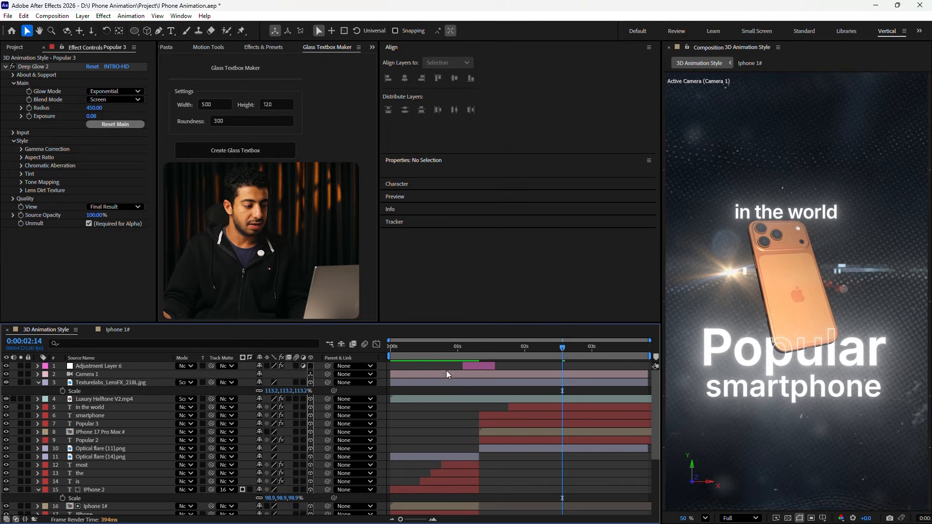
Paste the copied Deep Glow 2 effect onto the first scene's most, the, is, IPhone 2 and IPhone text layers
{"action": "left_click", "coordinate": [446, 348]}
{"action": "left_click", "coordinate": [457, 467]}
{"action": "left_click", "coordinate": [454, 488], "text": "shift"}
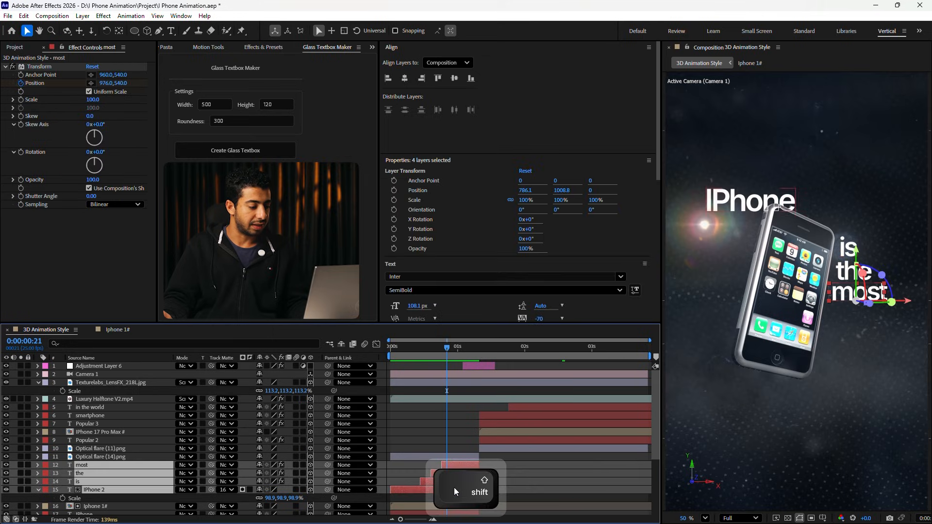
{"action": "scroll", "coordinate": [391, 491], "scroll_direction": "down", "scroll_amount": 3}
{"action": "left_click", "coordinate": [418, 442], "text": "ctrl"}
{"action": "key", "text": "ctrl+v"}
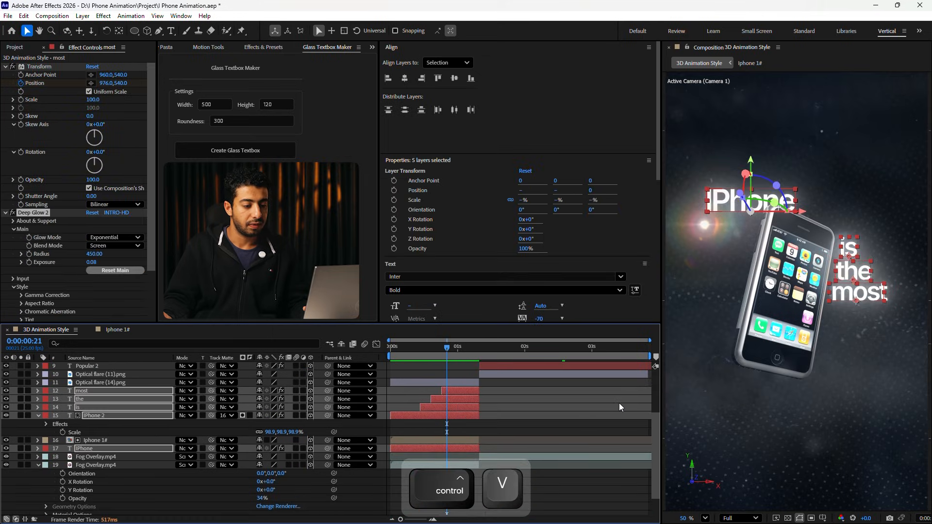
{"action": "left_click", "coordinate": [614, 409]}
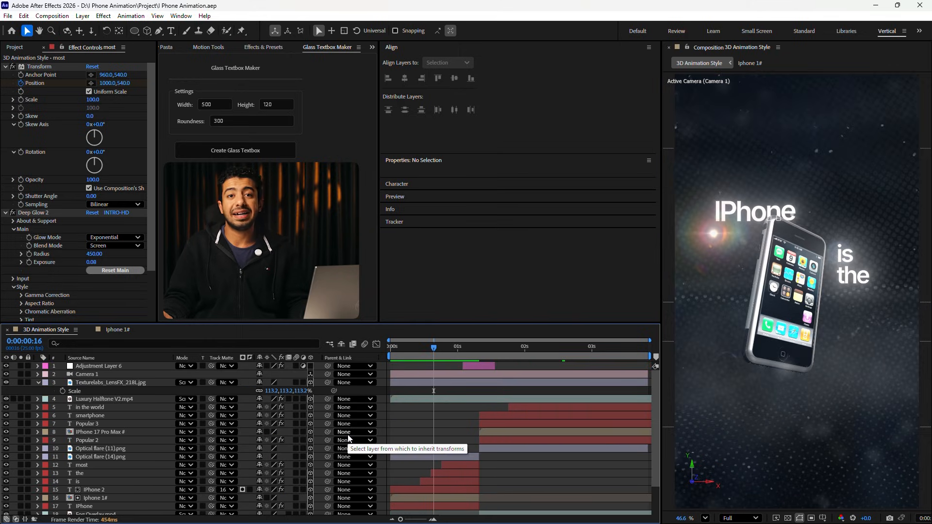
Add an adjustment layer above all layers with Posterize Time, trying a frame rate of 17 before setting it to 26
{"action": "right_click", "coordinate": [387, 375]}
{"action": "mouse_move", "coordinate": [388, 377]}
{"action": "left_click", "coordinate": [547, 277]}
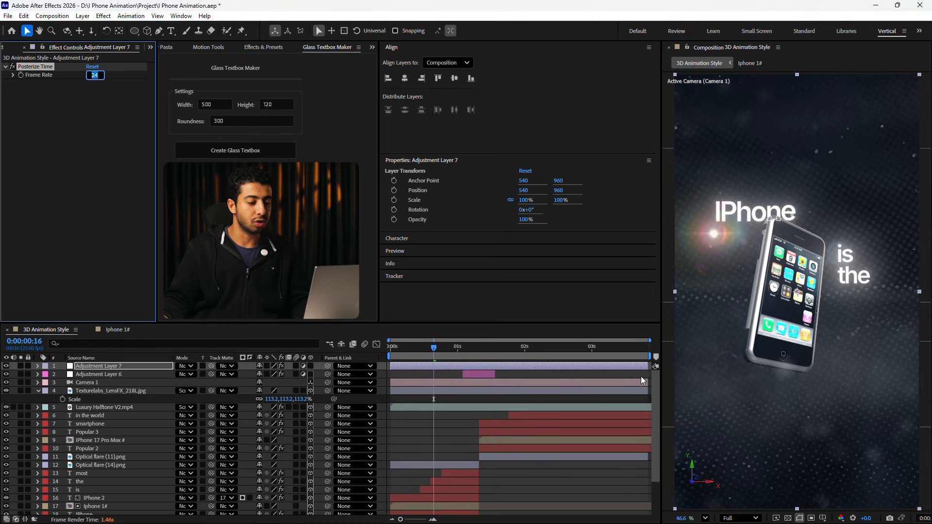
{"action": "type", "text": "17"}
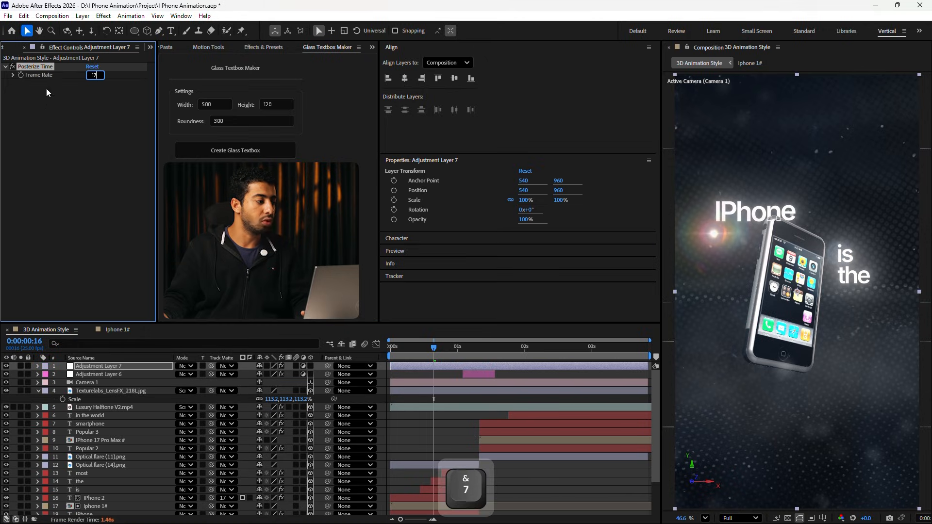
{"action": "type", "text": "26"}
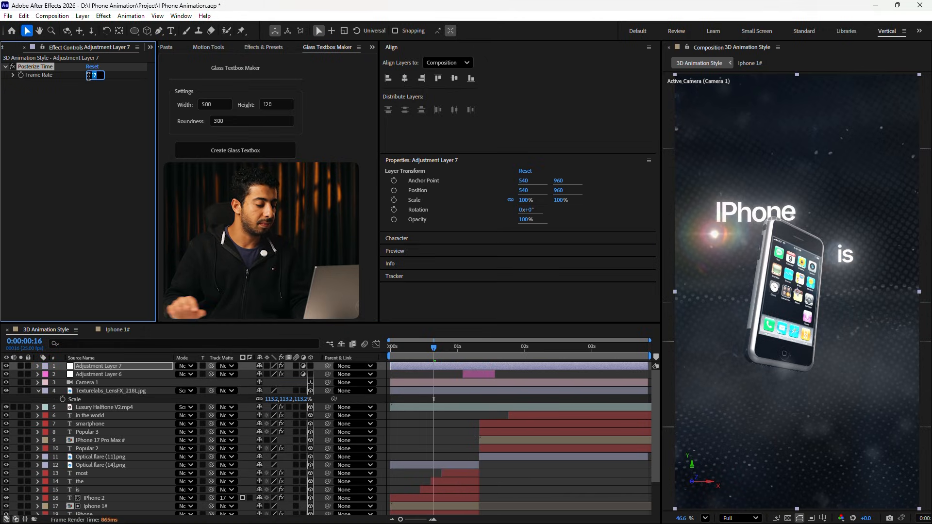
{"action": "key", "text": "Return"}
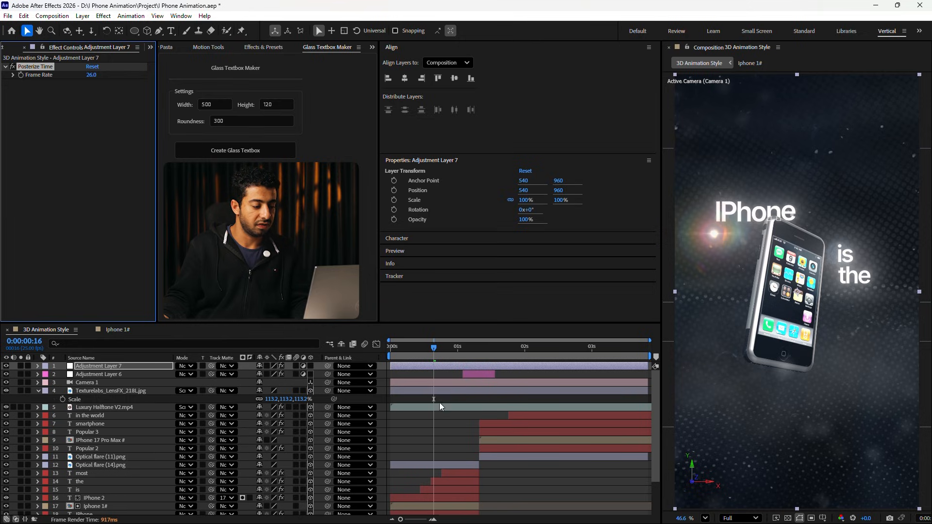
Deselect all layers and play back the whole animation from the first frame
{"action": "left_click", "coordinate": [439, 402]}
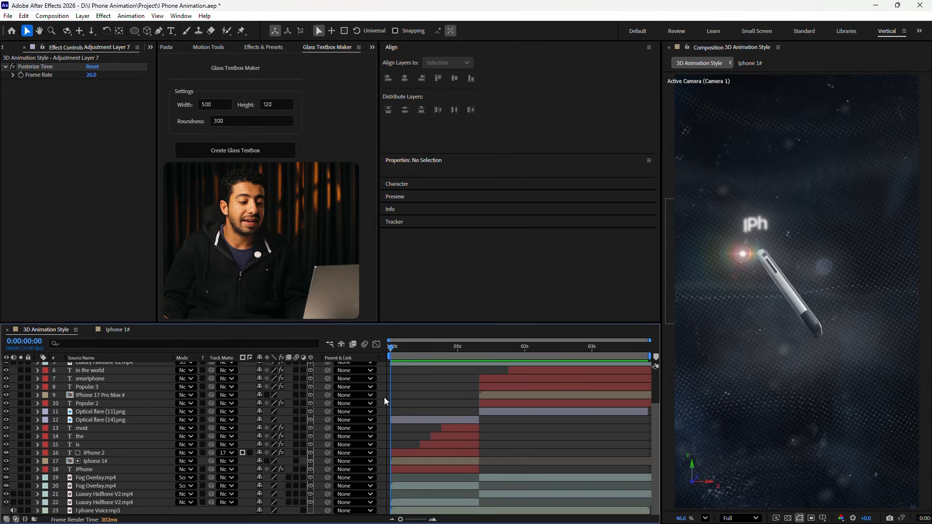
{"action": "key", "text": "space"}
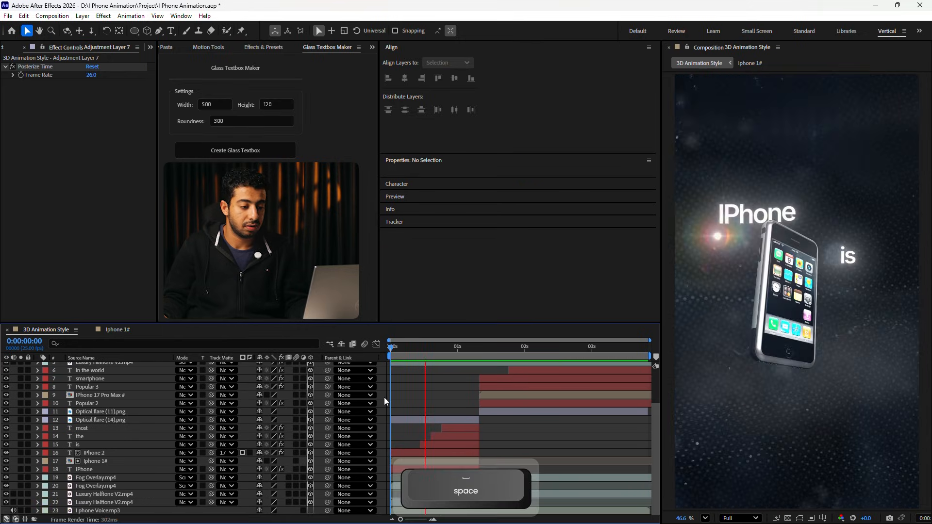